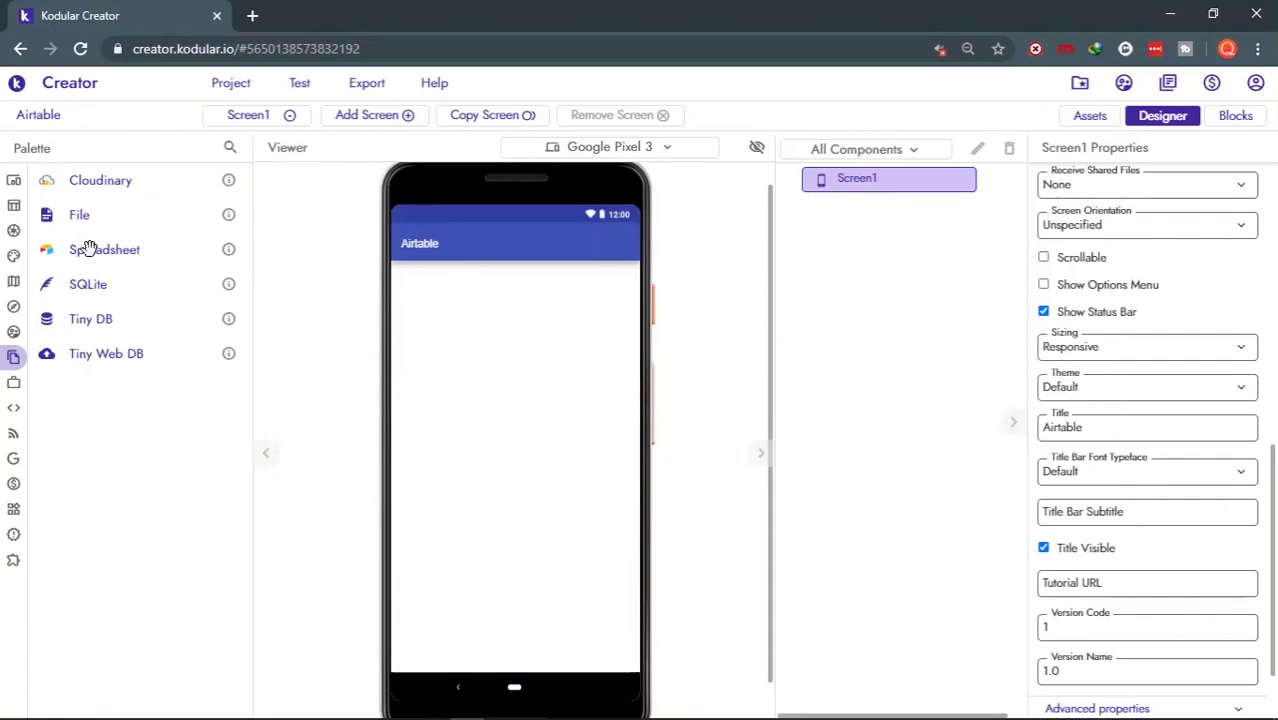
Step: Place a Spreadsheet component from the Storage palette onto Screen1 of the Airtable project
{"action": "left_click_drag", "start_coordinate": [120, 249], "coordinate": [456, 345]}
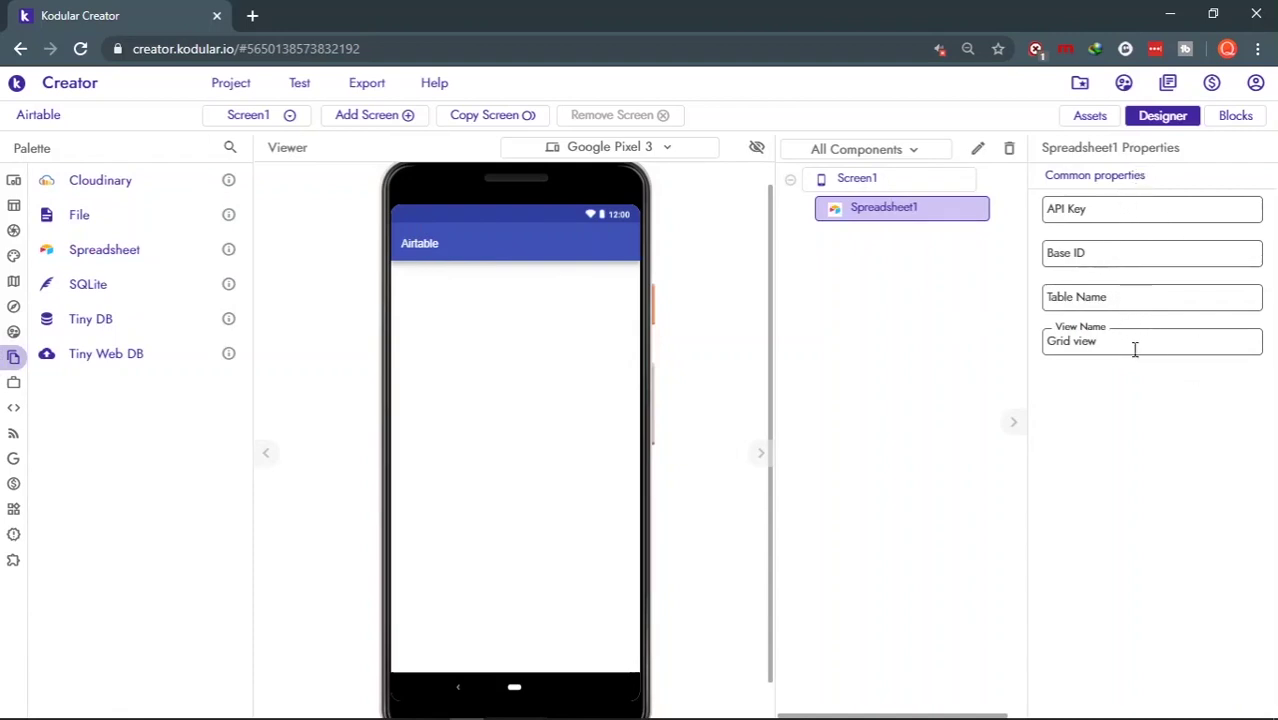
Step: Load airtable.com in a new browser tab and scroll through the My First Workspace and QuickTips bases
{"action": "left_click", "coordinate": [252, 15]}
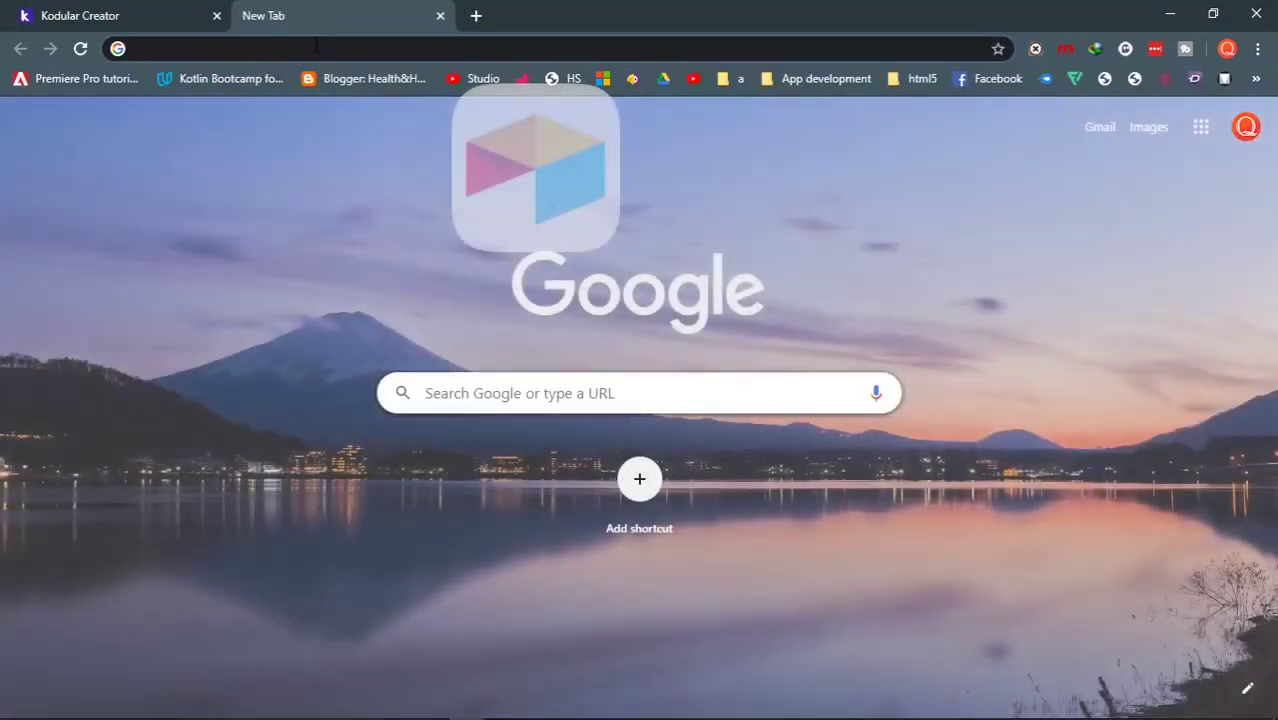
{"action": "left_click", "coordinate": [316, 46]}
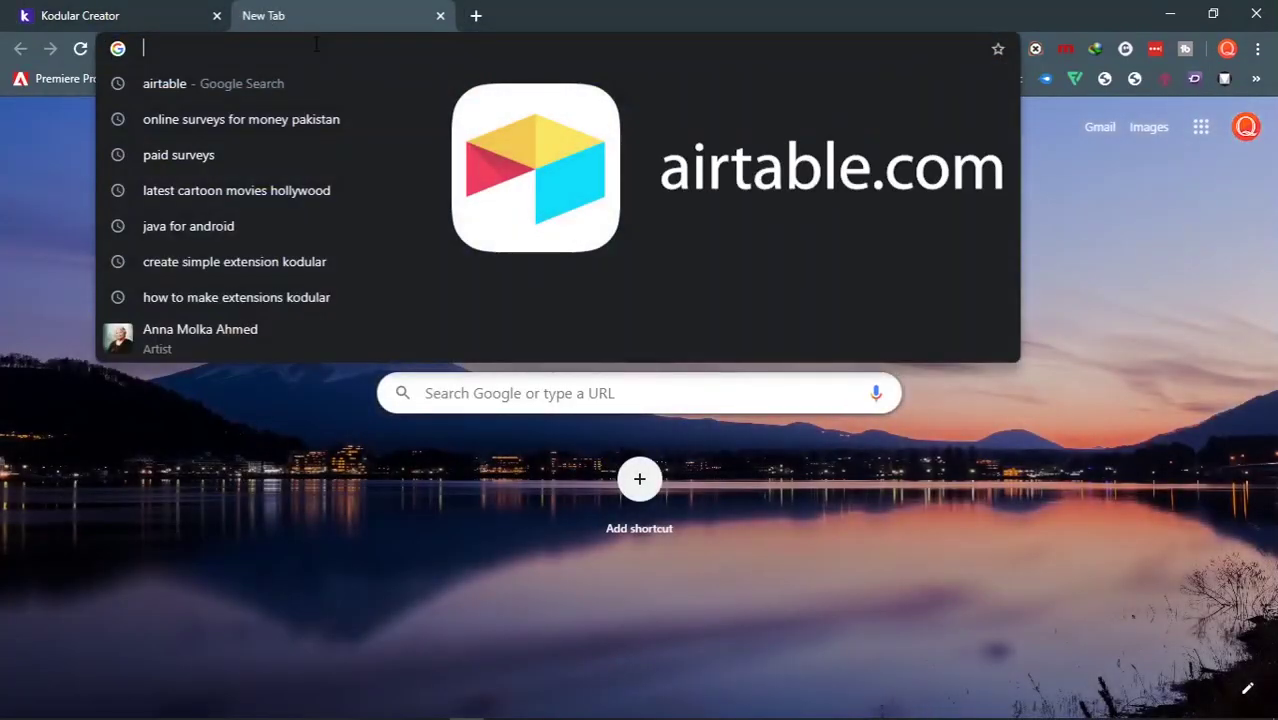
{"action": "type", "text": "airt"}
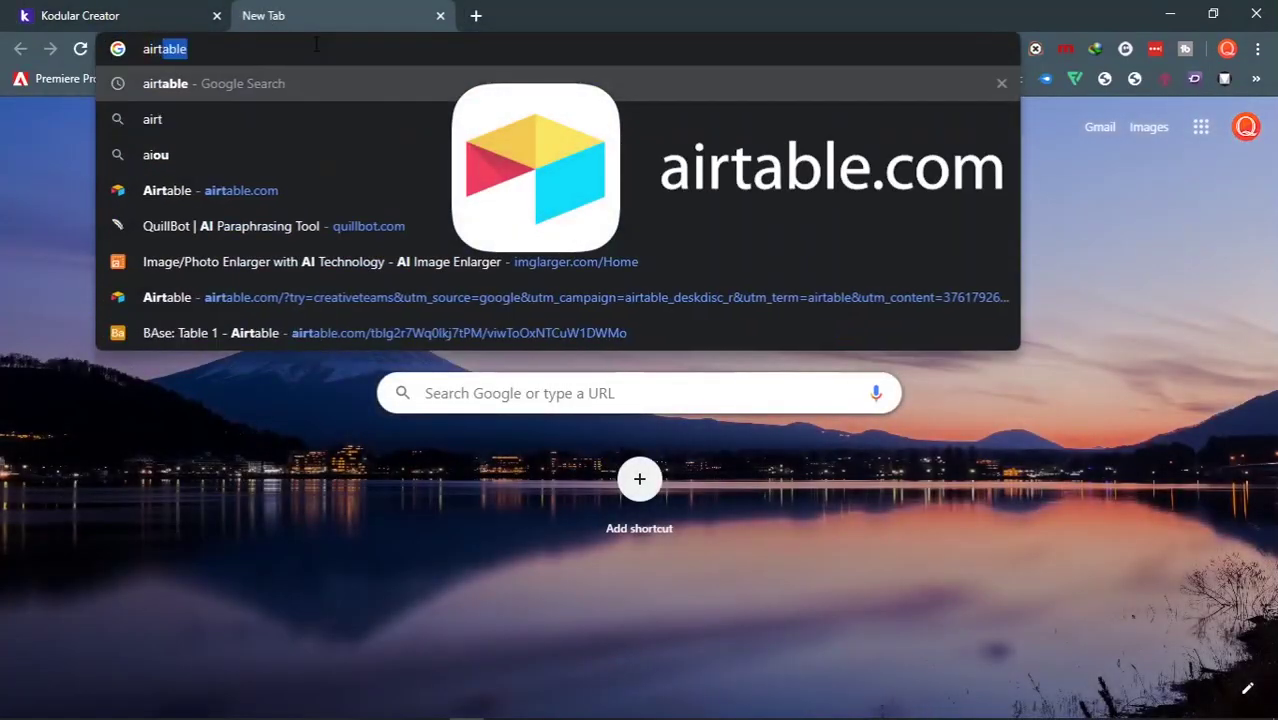
{"action": "type", "text": "able"}
{"action": "key", "text": "Return"}
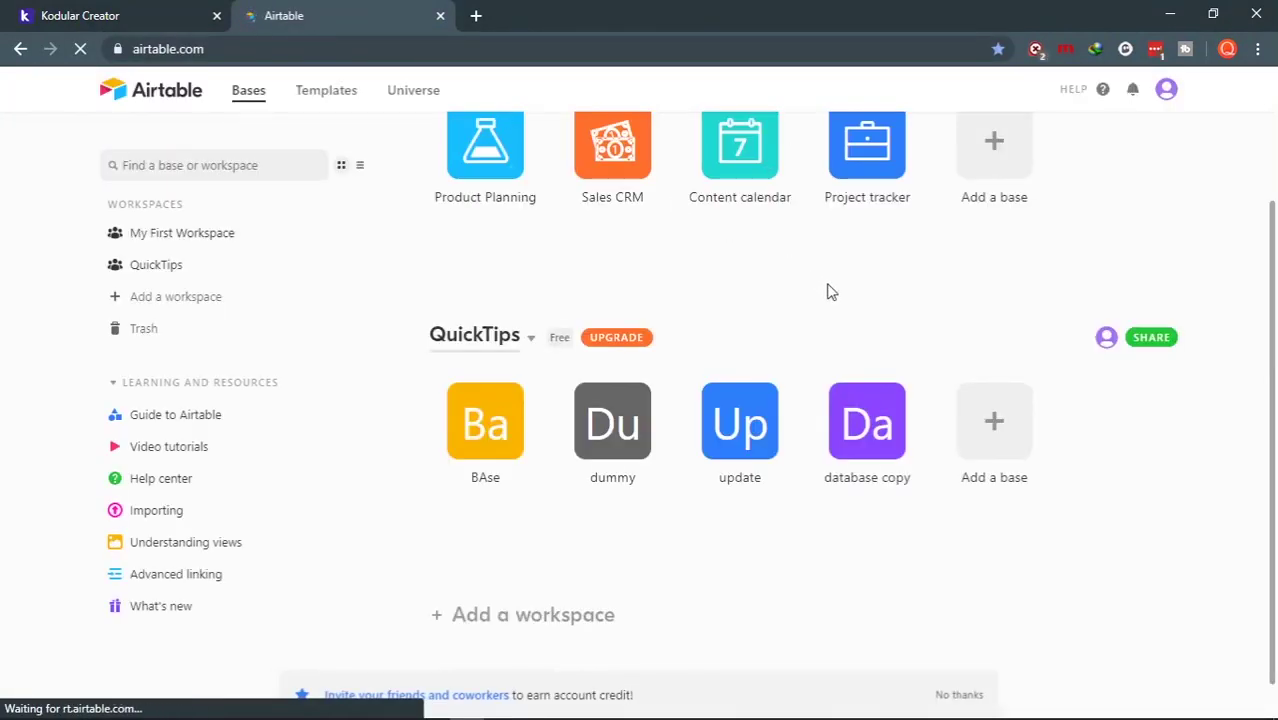
{"action": "scroll", "coordinate": [827, 292], "scroll_direction": "up", "scroll_amount": 2}
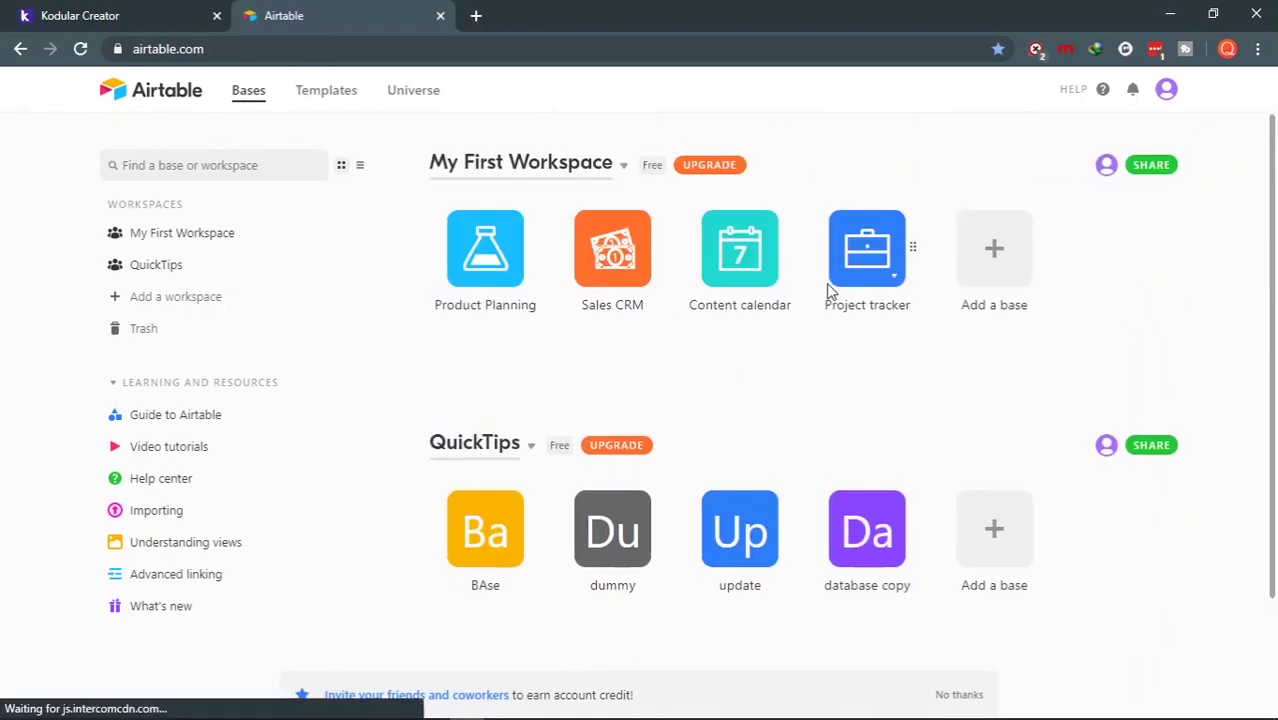
{"action": "mouse_move", "coordinate": [612, 250]}
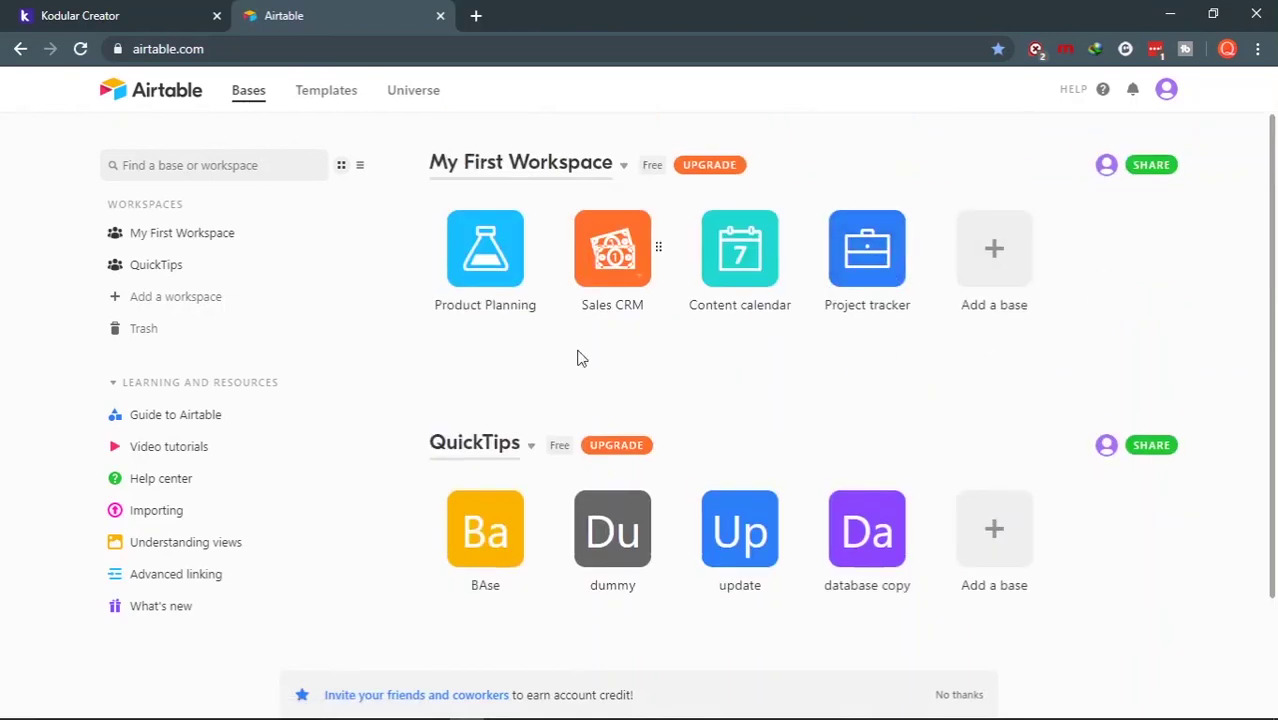
{"action": "scroll", "coordinate": [548, 387], "scroll_direction": "down", "scroll_amount": 2}
{"action": "scroll", "coordinate": [727, 277], "scroll_direction": "up", "scroll_amount": 2}
{"action": "scroll", "coordinate": [683, 357], "scroll_direction": "down", "scroll_amount": 2}
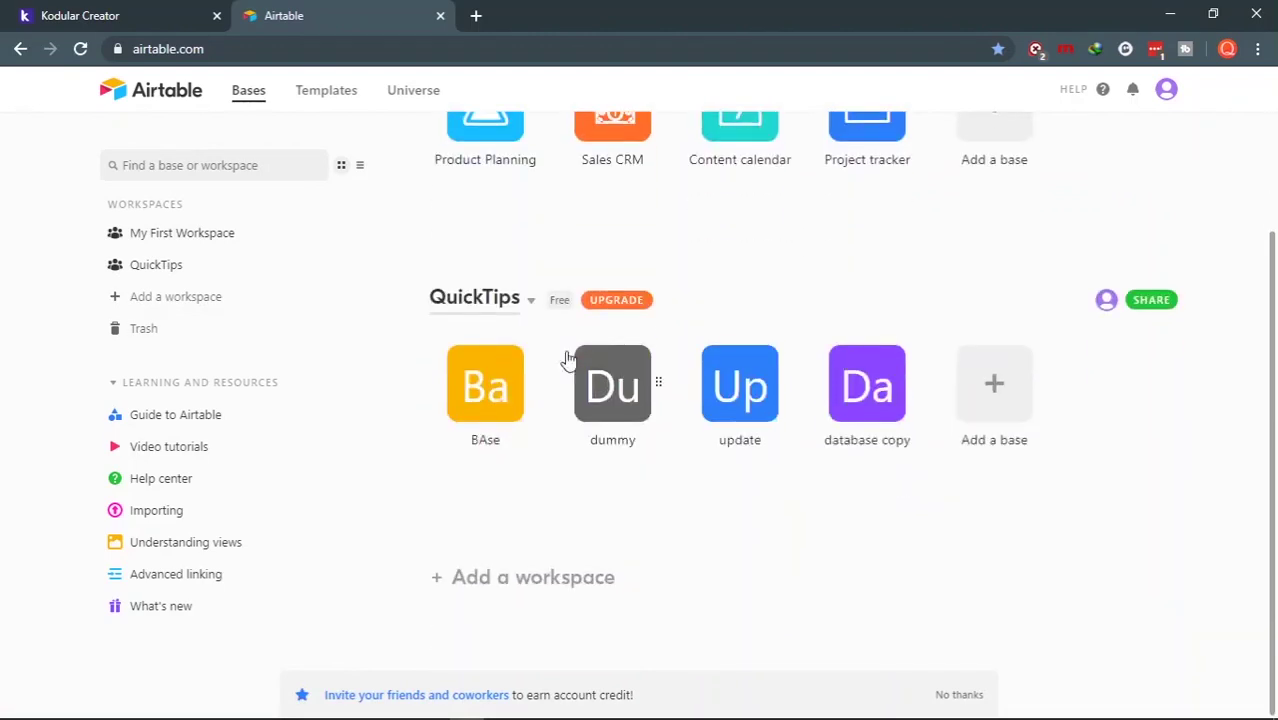
{"action": "scroll", "coordinate": [714, 231], "scroll_direction": "up", "scroll_amount": 2}
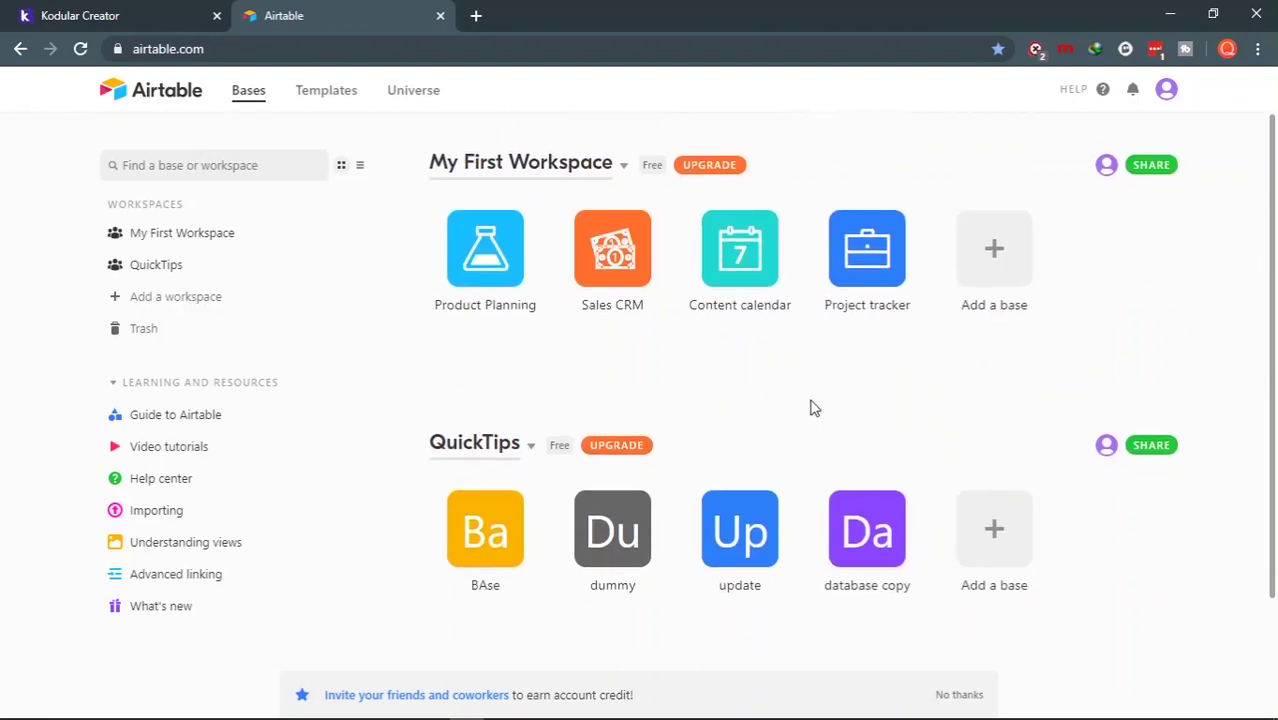
{"action": "scroll", "coordinate": [811, 407], "scroll_direction": "down", "scroll_amount": 2}
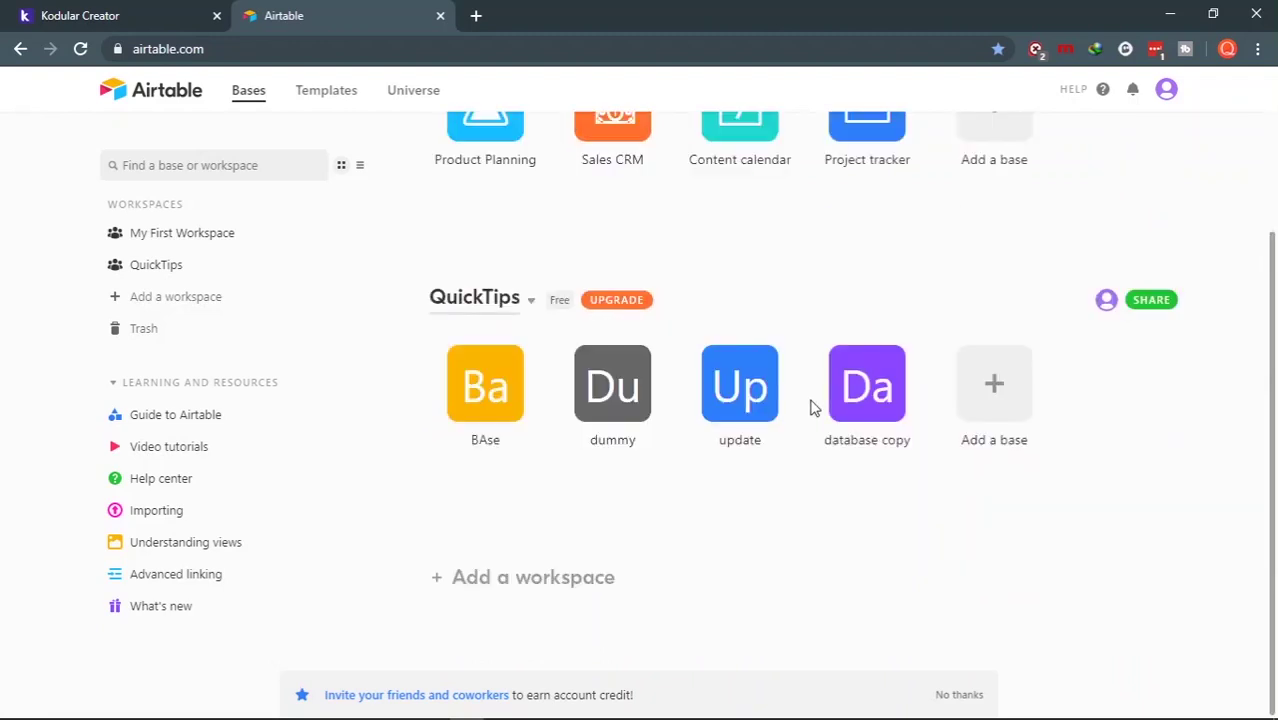
Step: Create a new Airtable workspace named 'test'
{"action": "left_click", "coordinate": [437, 580]}
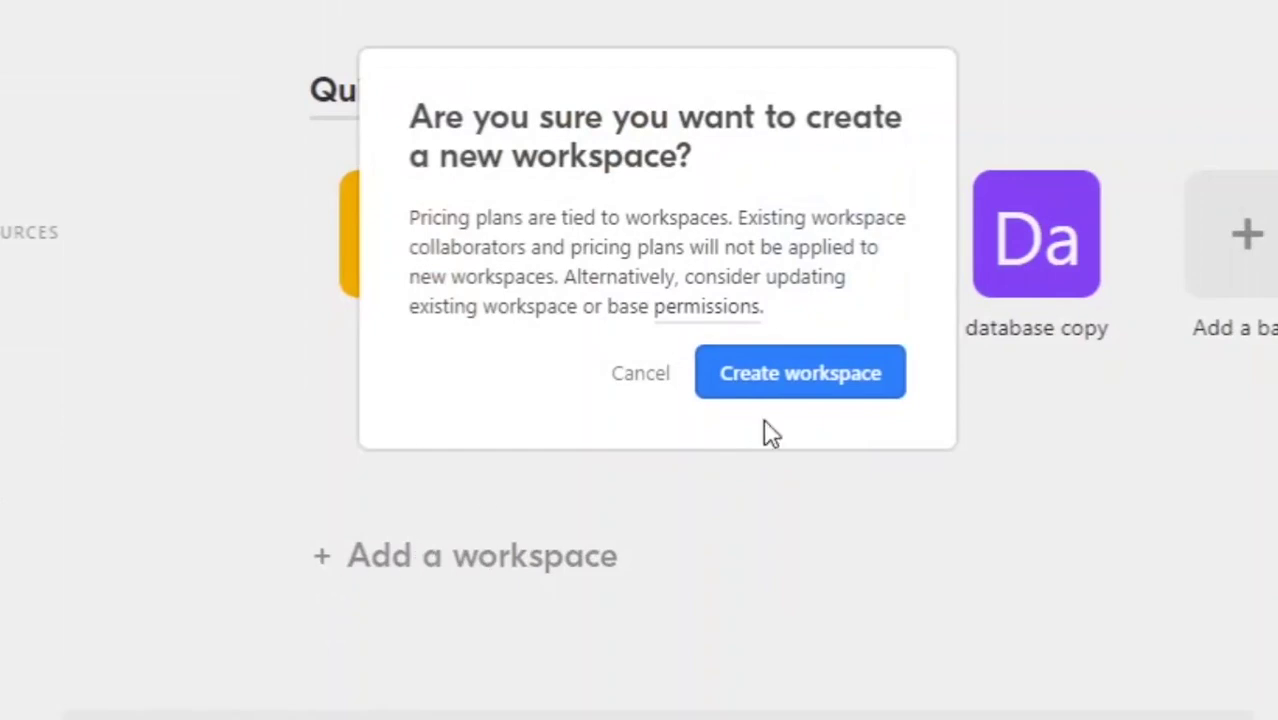
{"action": "left_click", "coordinate": [826, 398]}
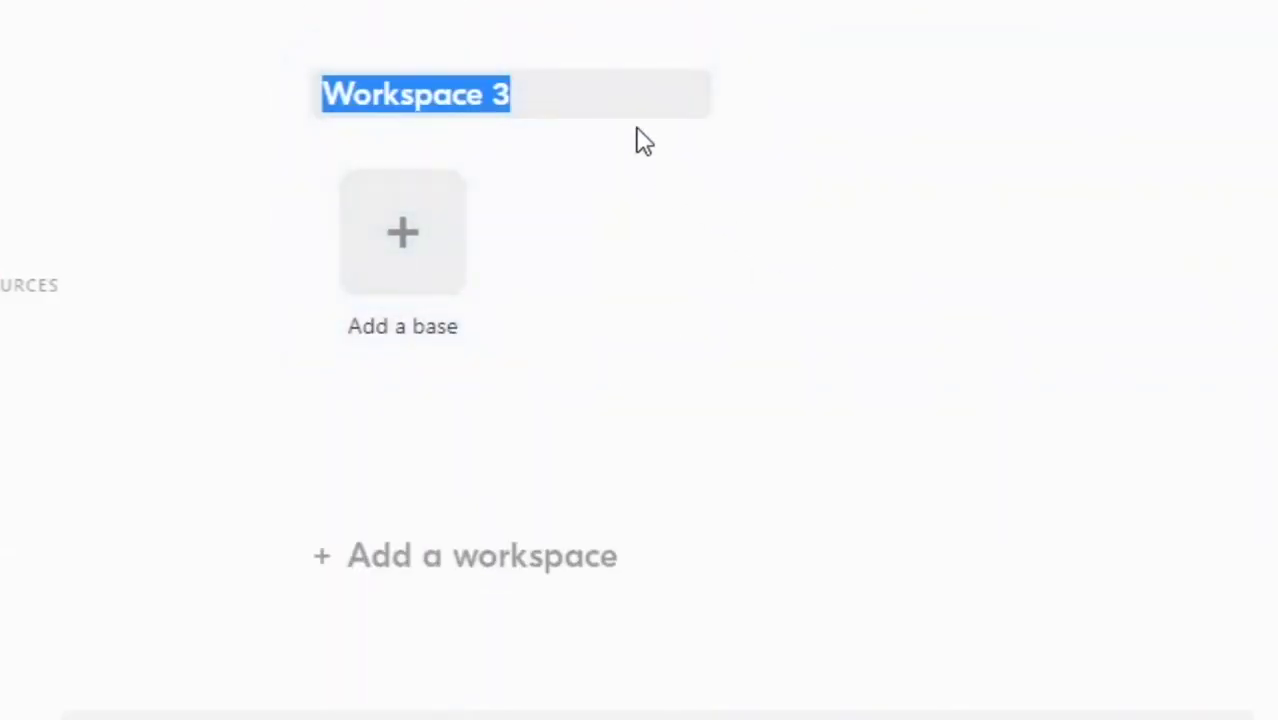
{"action": "type", "text": "te"}
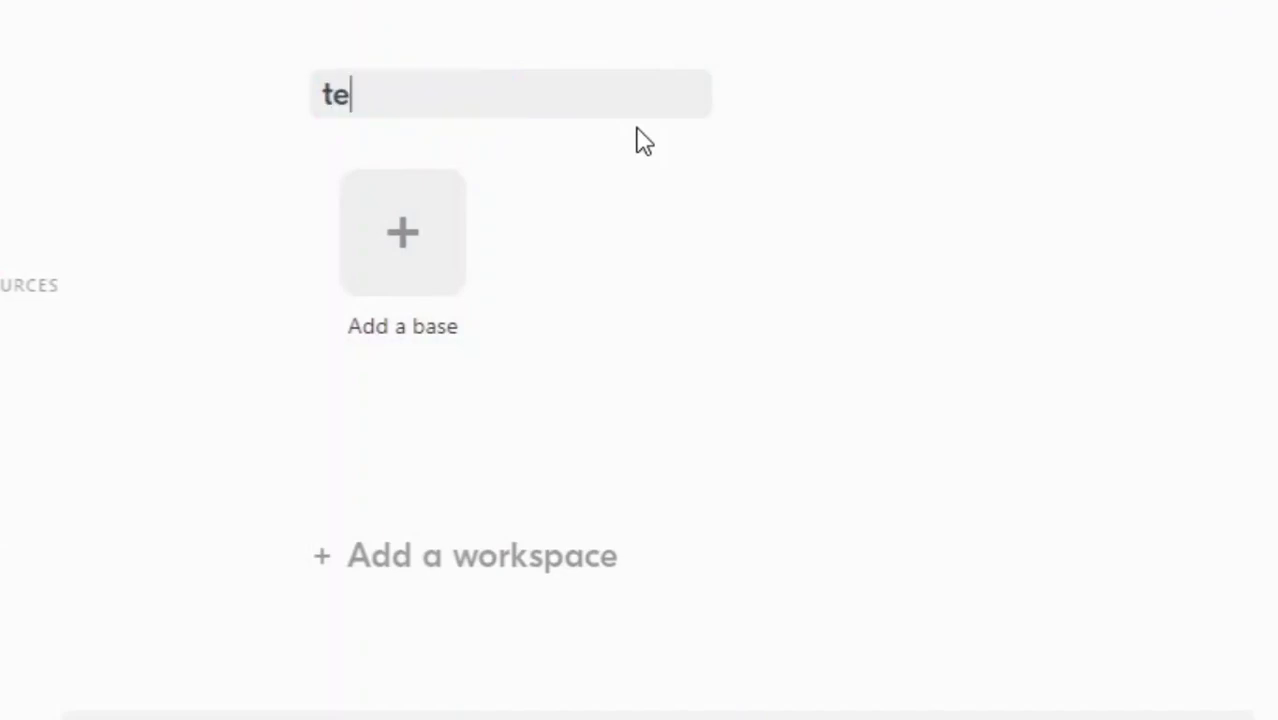
{"action": "type", "text": "st"}
{"action": "key", "text": "Return"}
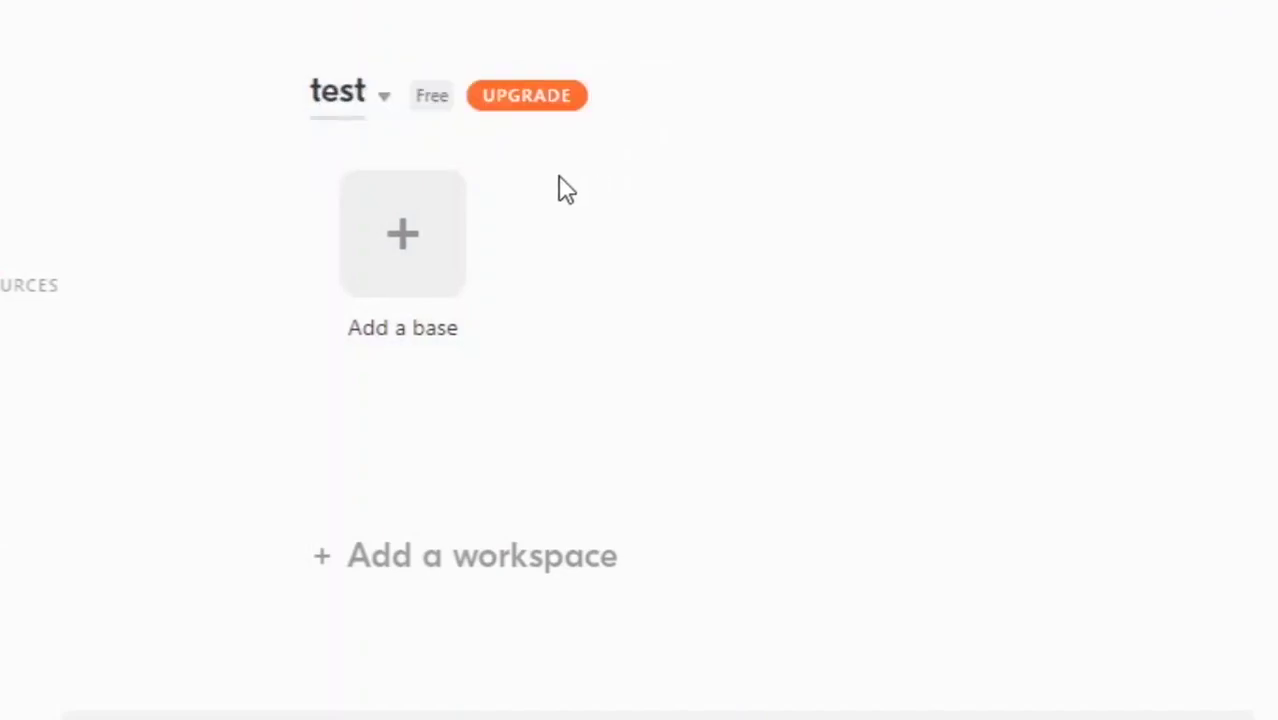
Step: Bring up the Add a base options in the test workspace
{"action": "scroll", "coordinate": [837, 258], "scroll_direction": "up", "scroll_amount": 1}
{"action": "scroll", "coordinate": [837, 258], "scroll_direction": "down", "scroll_amount": 1}
{"action": "left_click", "coordinate": [356, 217]}
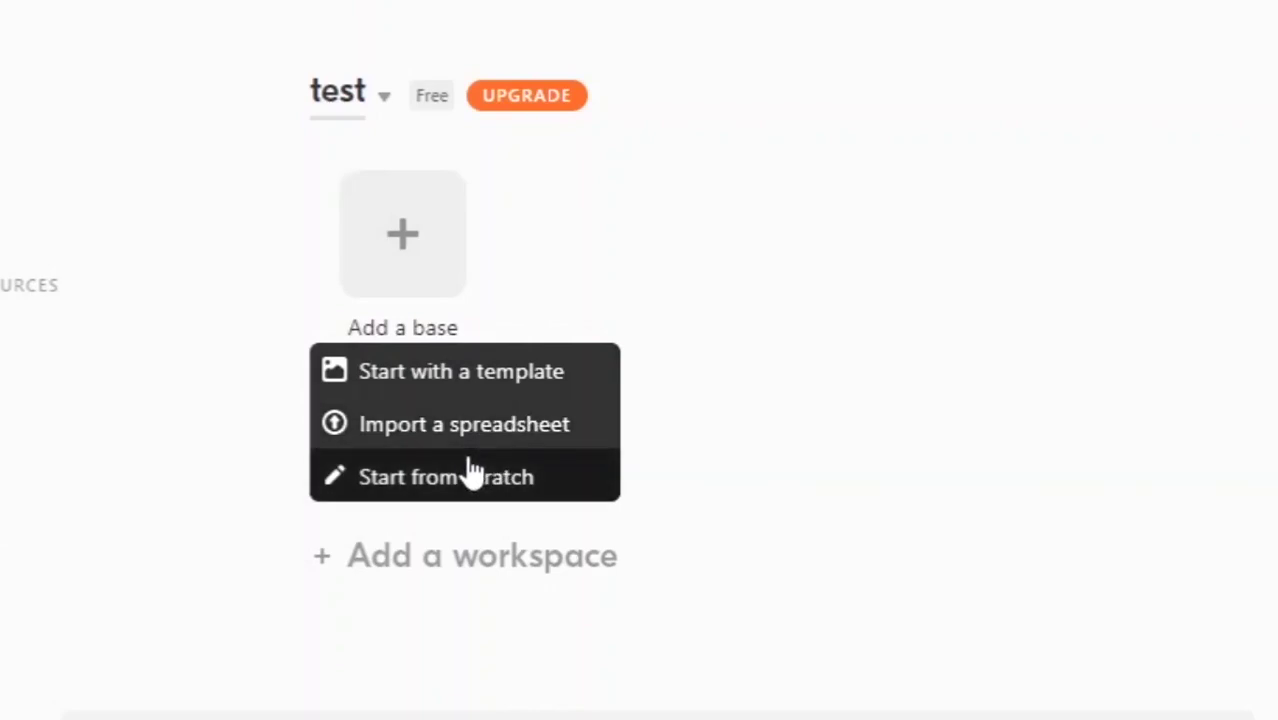
Step: Start a blank base from scratch named 'test' and open it
{"action": "left_click", "coordinate": [520, 480]}
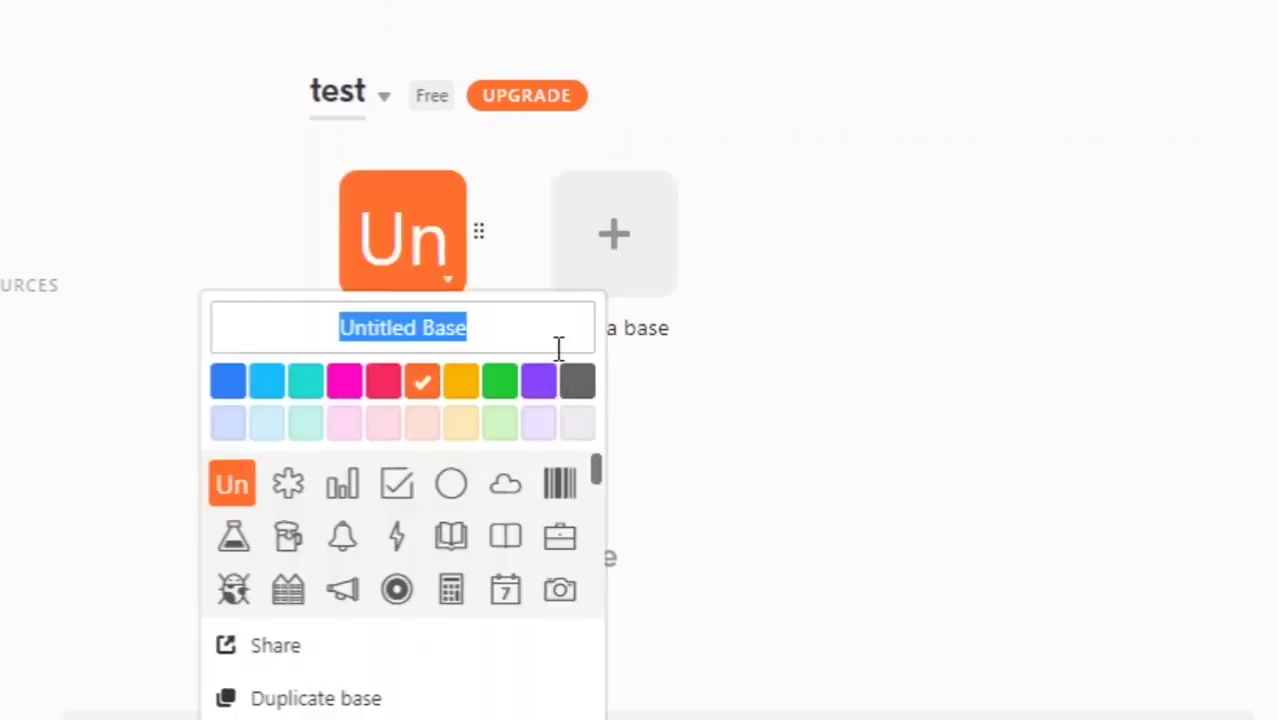
{"action": "type", "text": "test"}
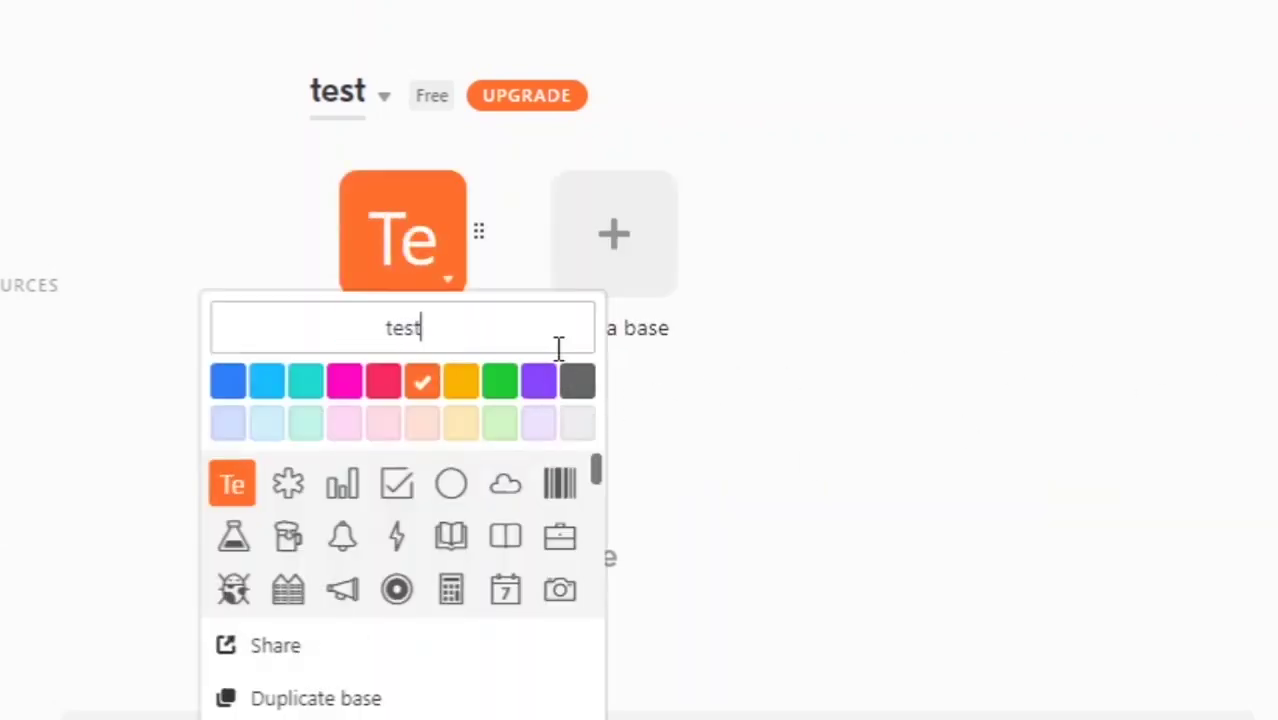
{"action": "key", "text": "Return"}
{"action": "mouse_move", "coordinate": [402, 234]}
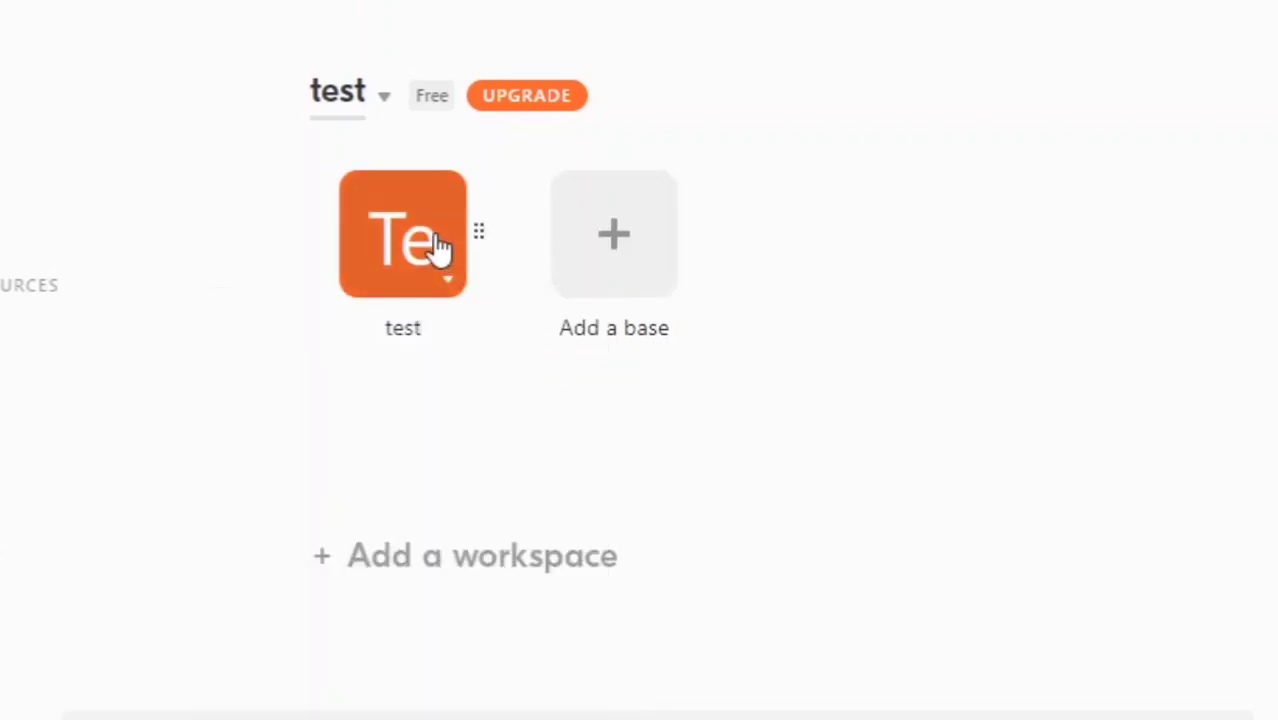
{"action": "left_click", "coordinate": [437, 246]}
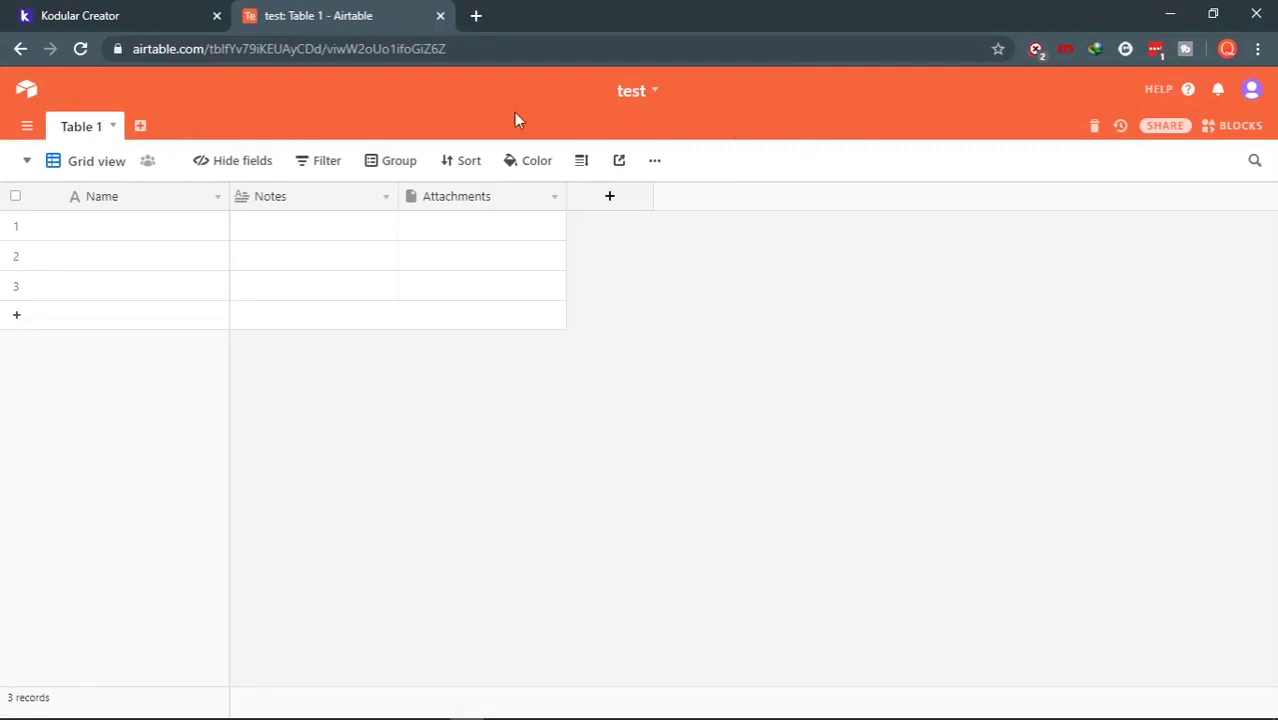
Step: Try renaming Table 1 to 'new', then undo to keep the name Table 1
{"action": "double_click", "coordinate": [79, 135]}
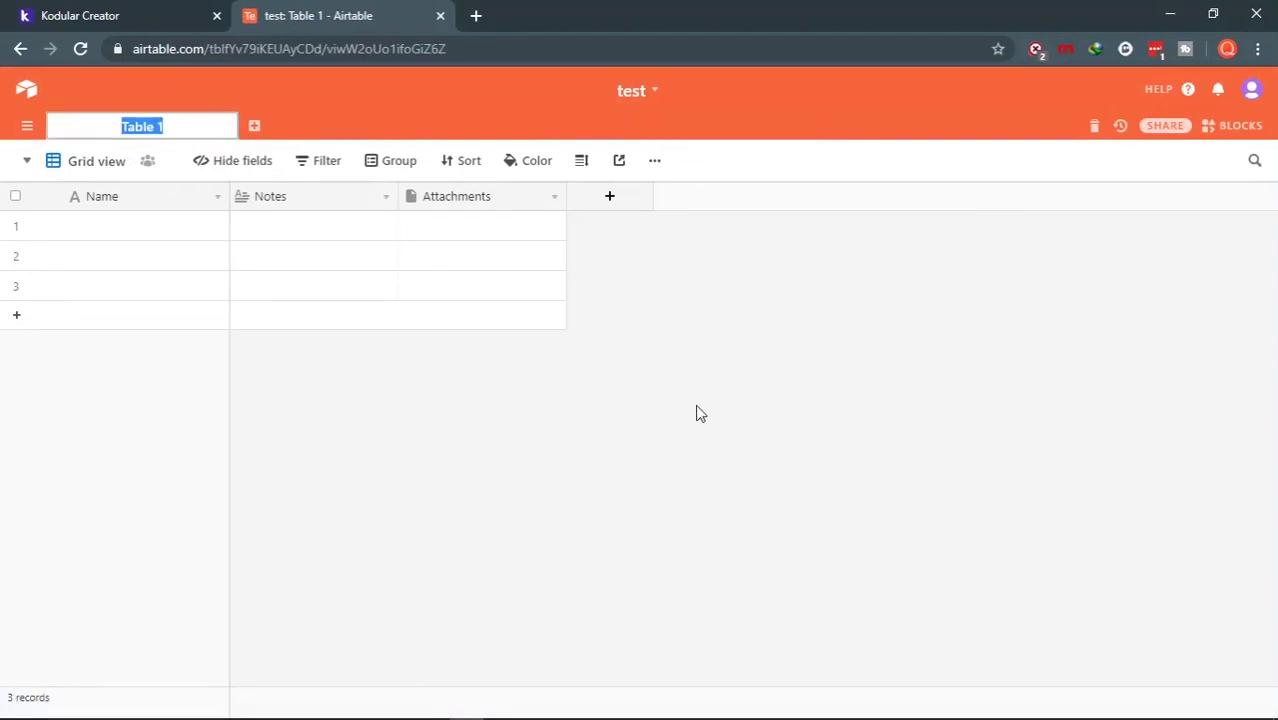
{"action": "type", "text": "new"}
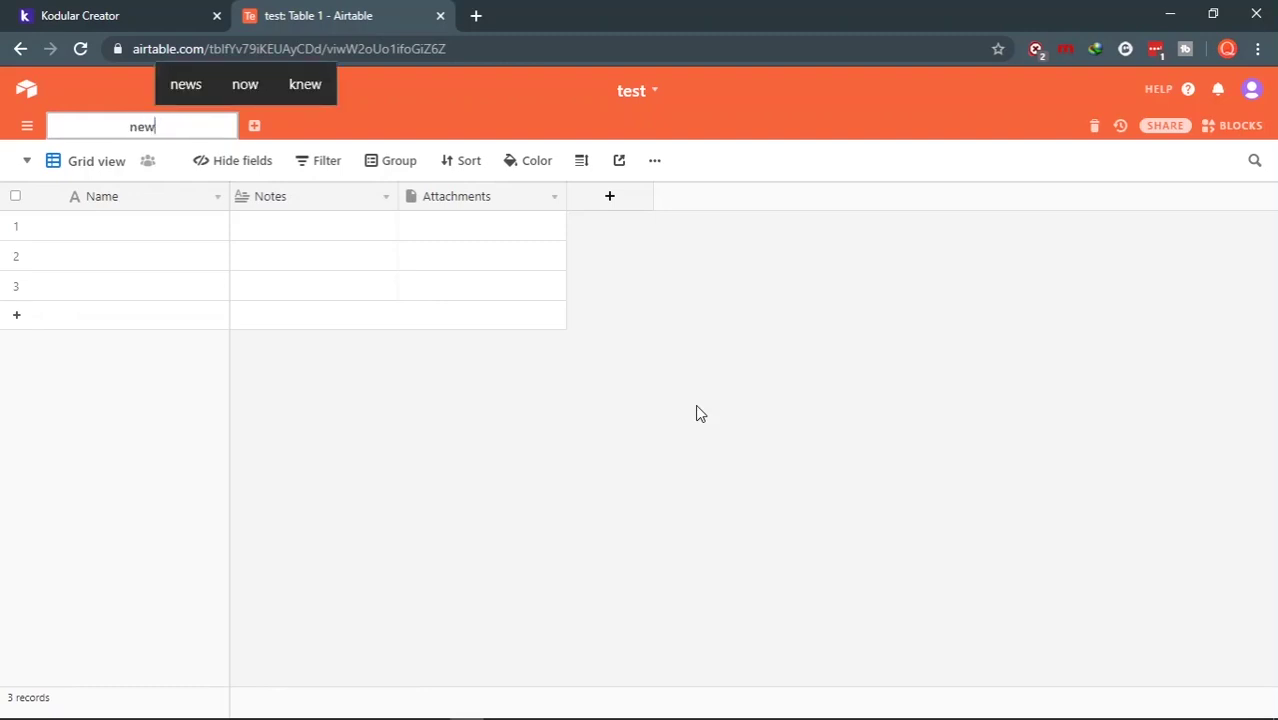
{"action": "key", "text": "ctrl+z"}
Step: Set Spreadsheet1's Table Name to 'Table 1' in Kodular, then return to the Airtable base
{"action": "left_click", "coordinate": [177, 10]}
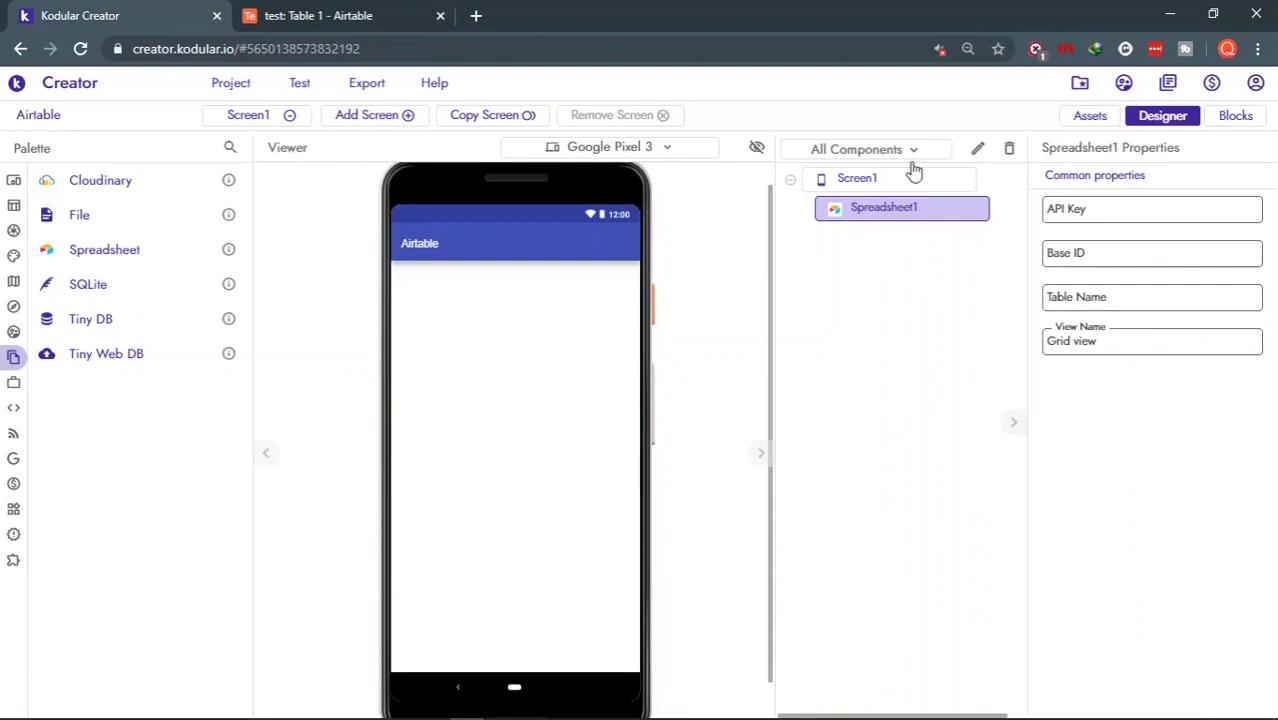
{"action": "left_click", "coordinate": [1136, 302]}
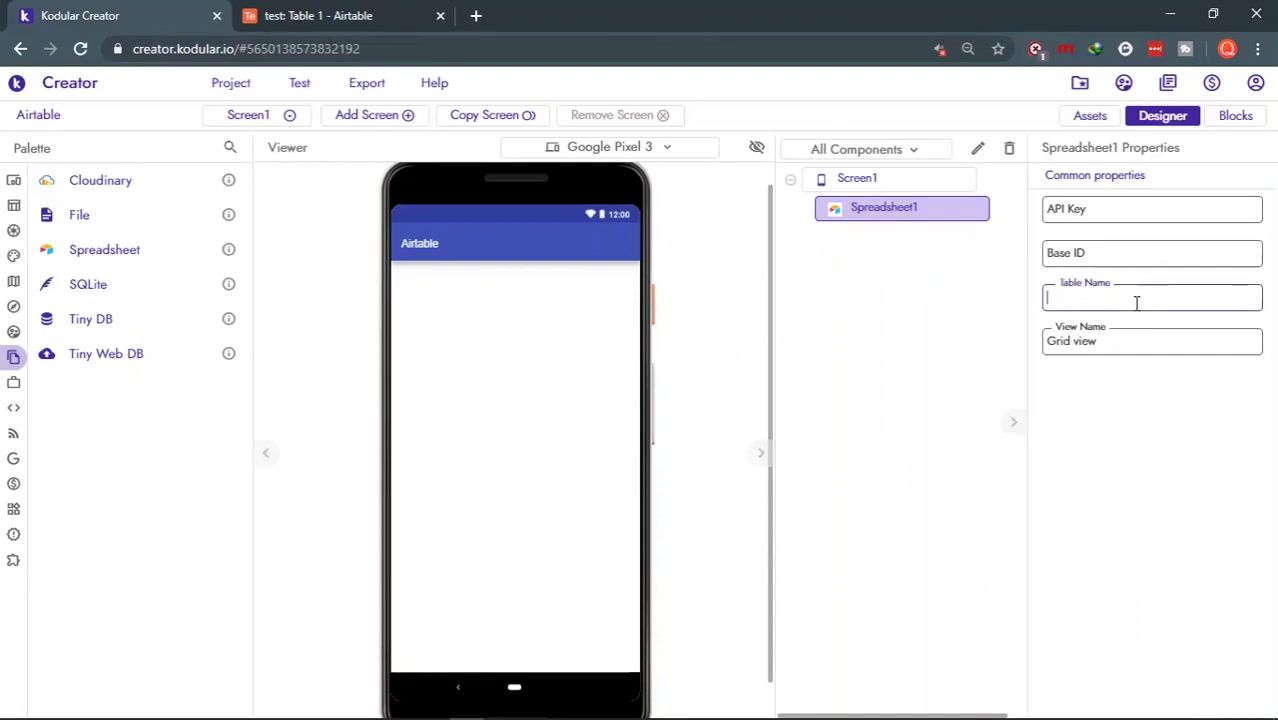
{"action": "type", "text": "Table 1"}
{"action": "left_click", "coordinate": [1093, 448]}
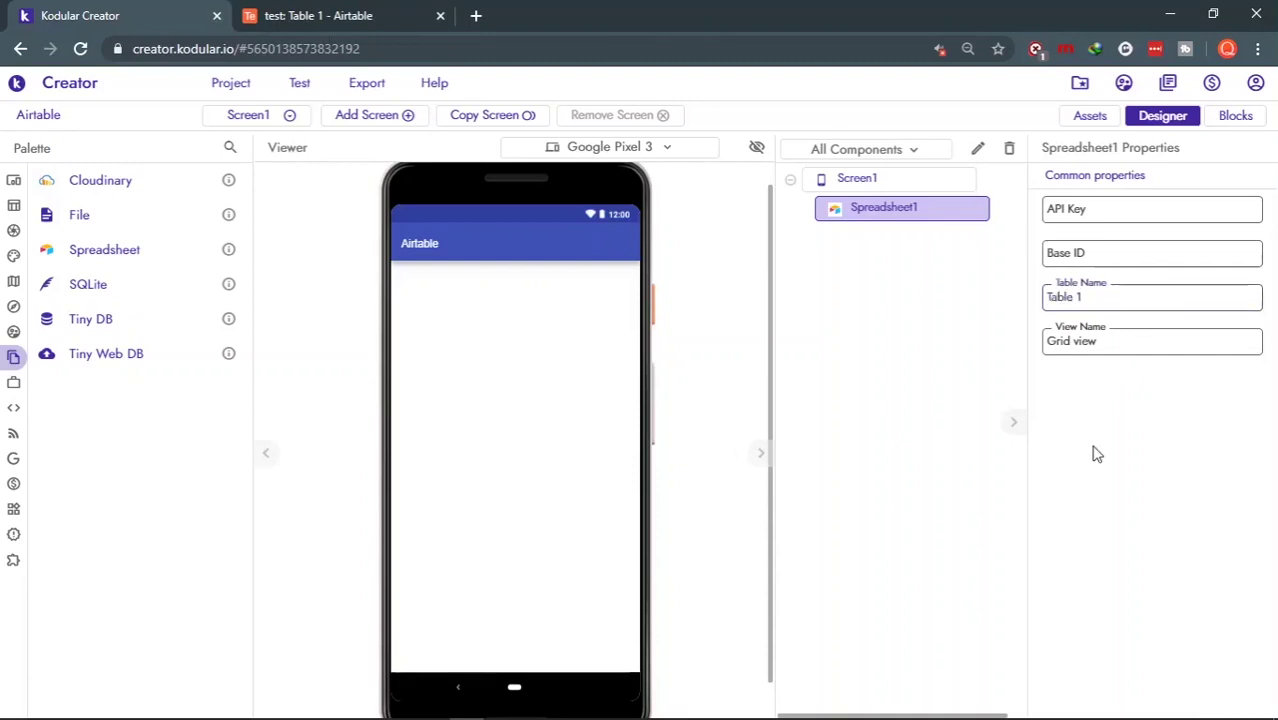
{"action": "left_click", "coordinate": [396, 12]}
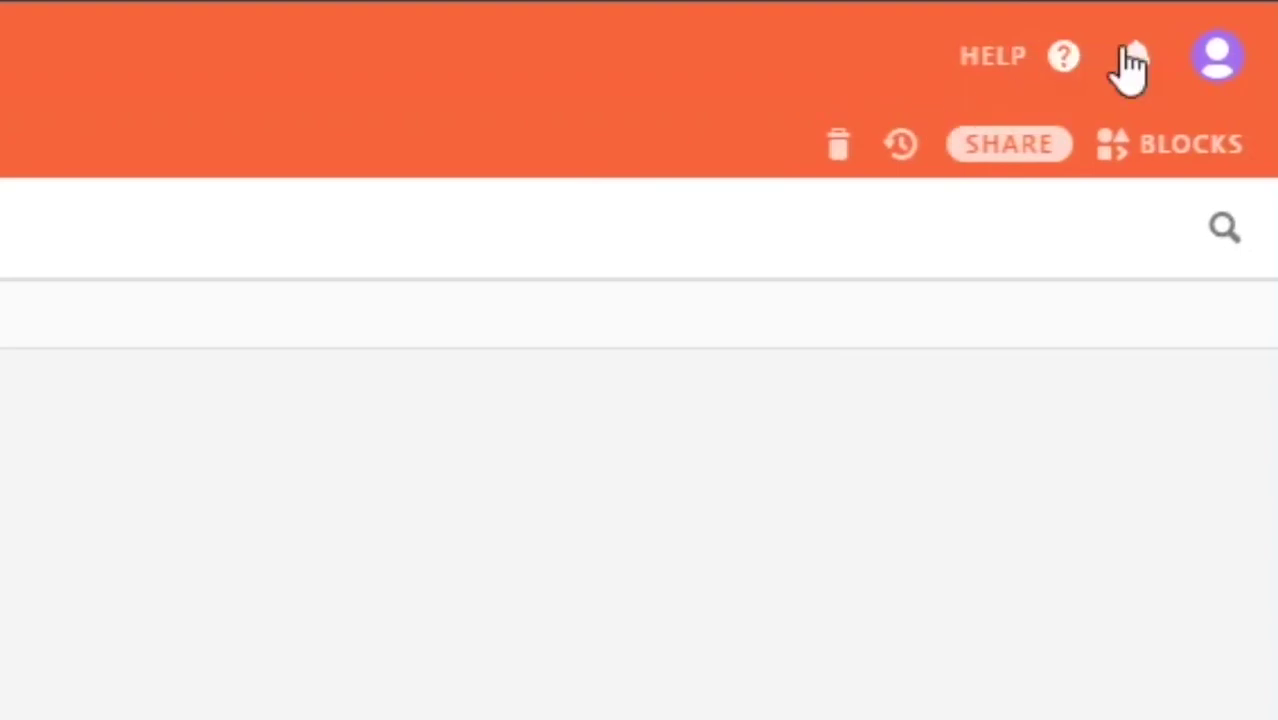
Step: Open the test base's API documentation from the Help menu and scroll through its Introduction
{"action": "left_click", "coordinate": [991, 68]}
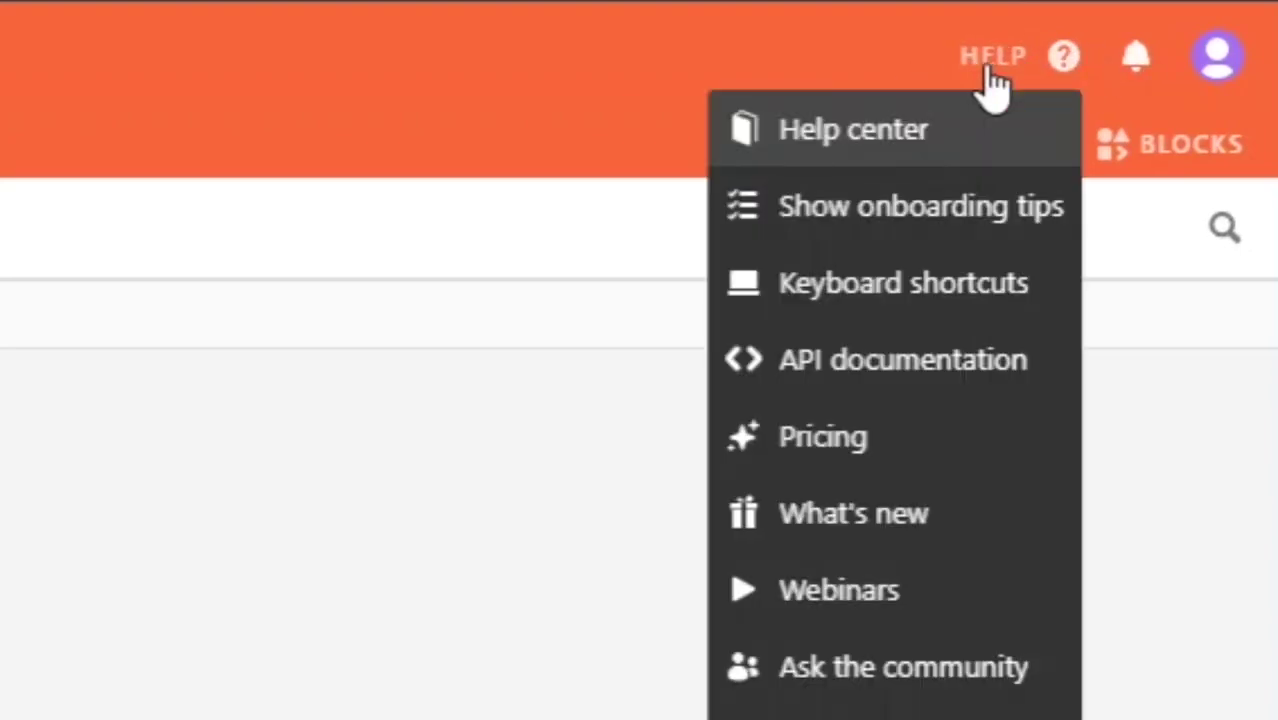
{"action": "left_click", "coordinate": [815, 378]}
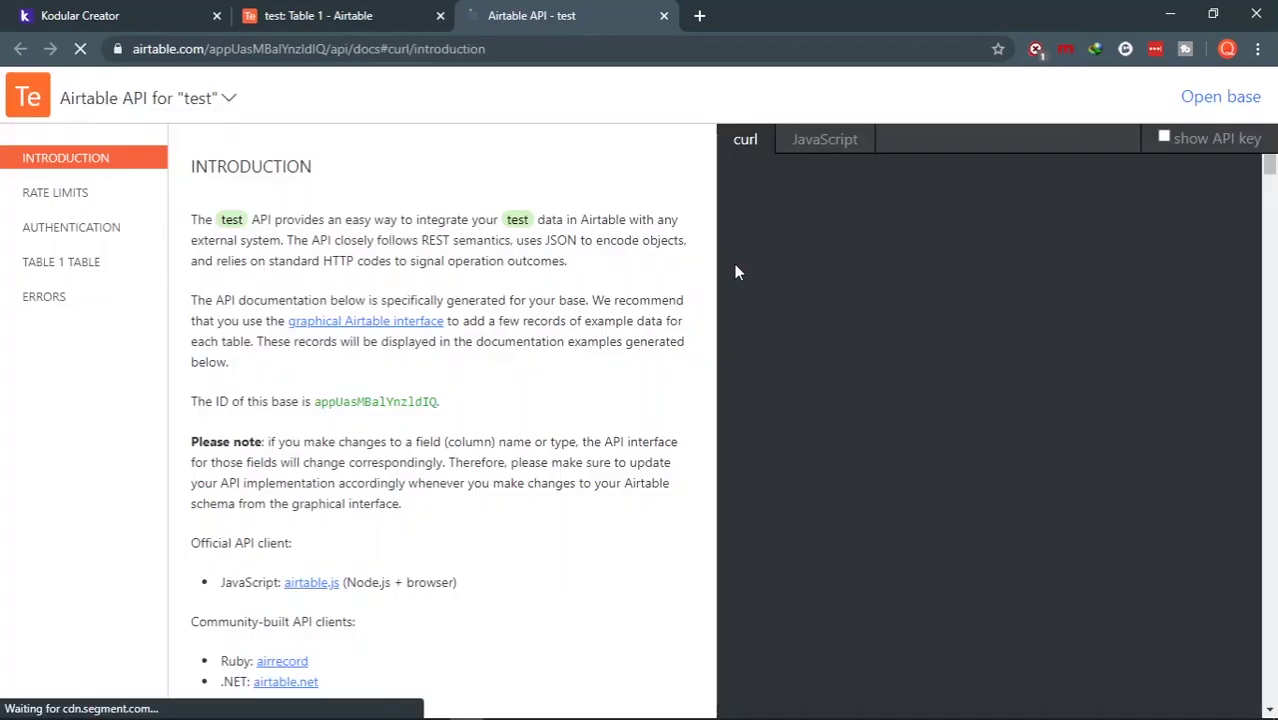
{"action": "scroll", "coordinate": [677, 301], "scroll_direction": "down", "scroll_amount": 3}
{"action": "scroll", "coordinate": [677, 301], "scroll_direction": "down", "scroll_amount": 3}
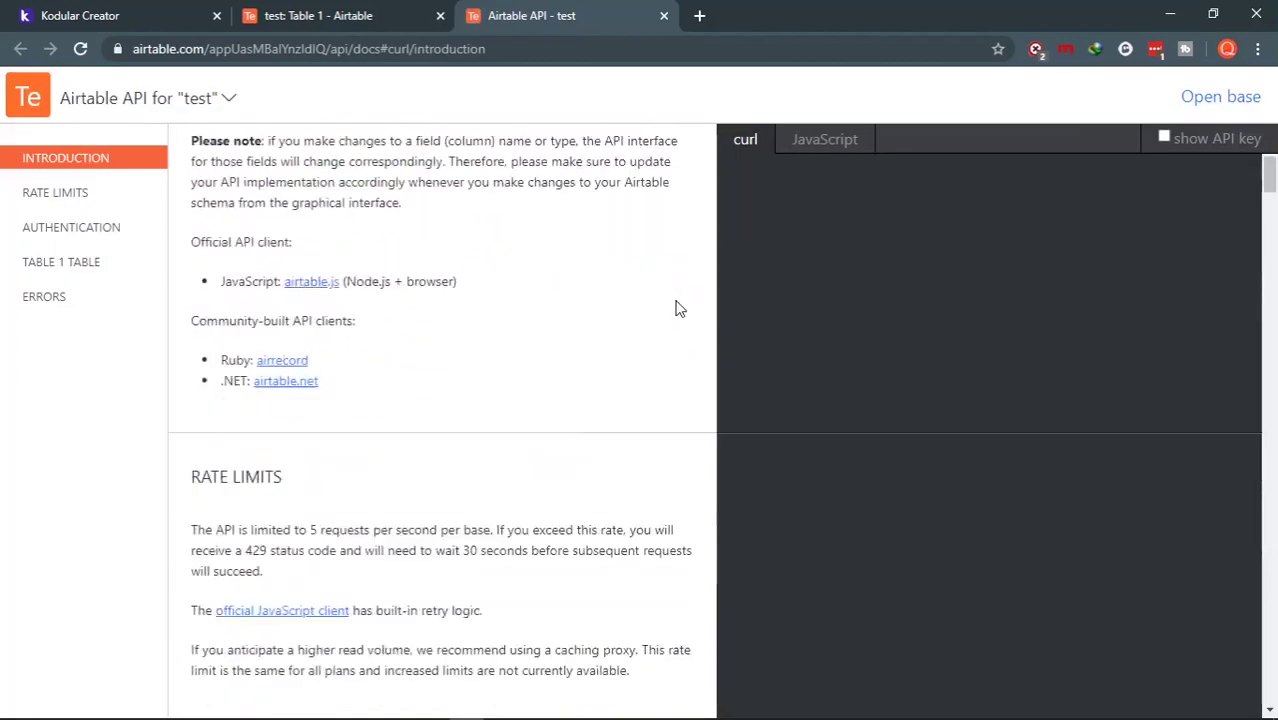
{"action": "scroll", "coordinate": [677, 301], "scroll_direction": "down", "scroll_amount": 9}
{"action": "scroll", "coordinate": [677, 301], "scroll_direction": "up", "scroll_amount": 8}
{"action": "scroll", "coordinate": [677, 301], "scroll_direction": "up", "scroll_amount": 3}
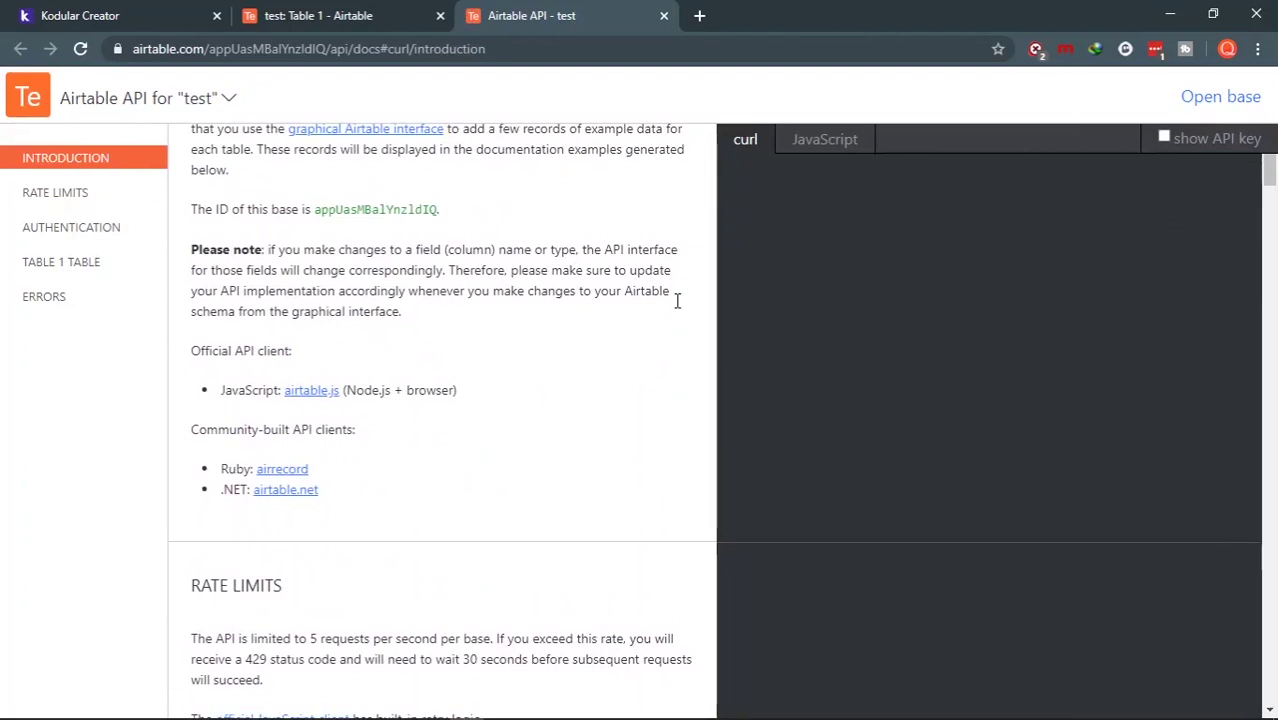
{"action": "scroll", "coordinate": [677, 301], "scroll_direction": "up", "scroll_amount": 1}
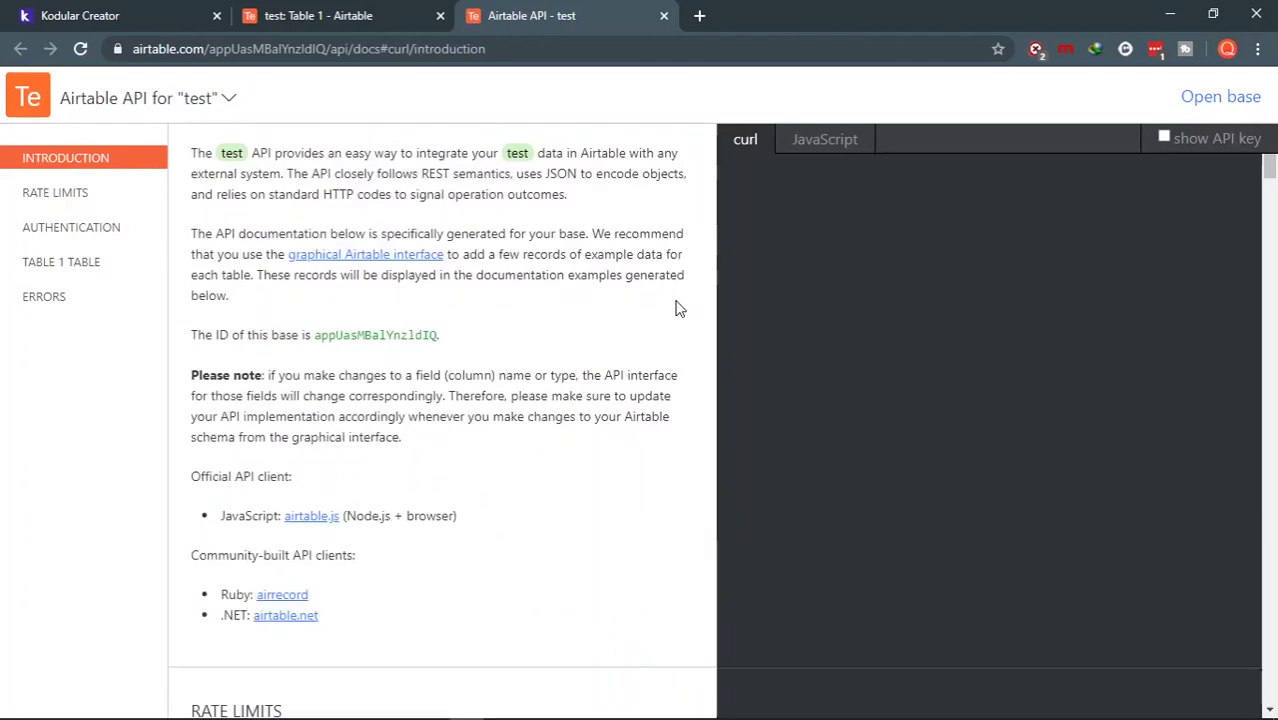
{"action": "scroll", "coordinate": [677, 301], "scroll_direction": "up", "scroll_amount": 1}
{"action": "scroll", "coordinate": [677, 301], "scroll_direction": "down", "scroll_amount": 1}
{"action": "scroll", "coordinate": [677, 301], "scroll_direction": "up", "scroll_amount": 1}
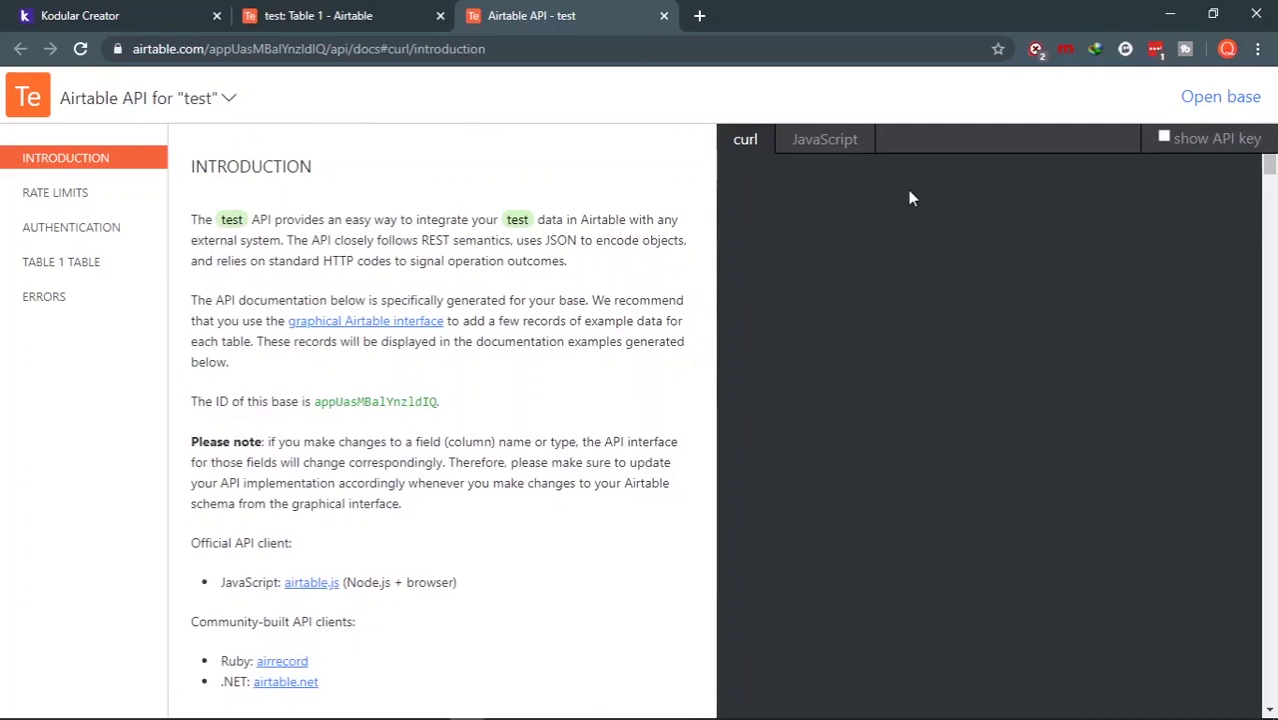
Step: Reveal the API key in the examples and select the test base's full ID
{"action": "left_click", "coordinate": [1172, 141]}
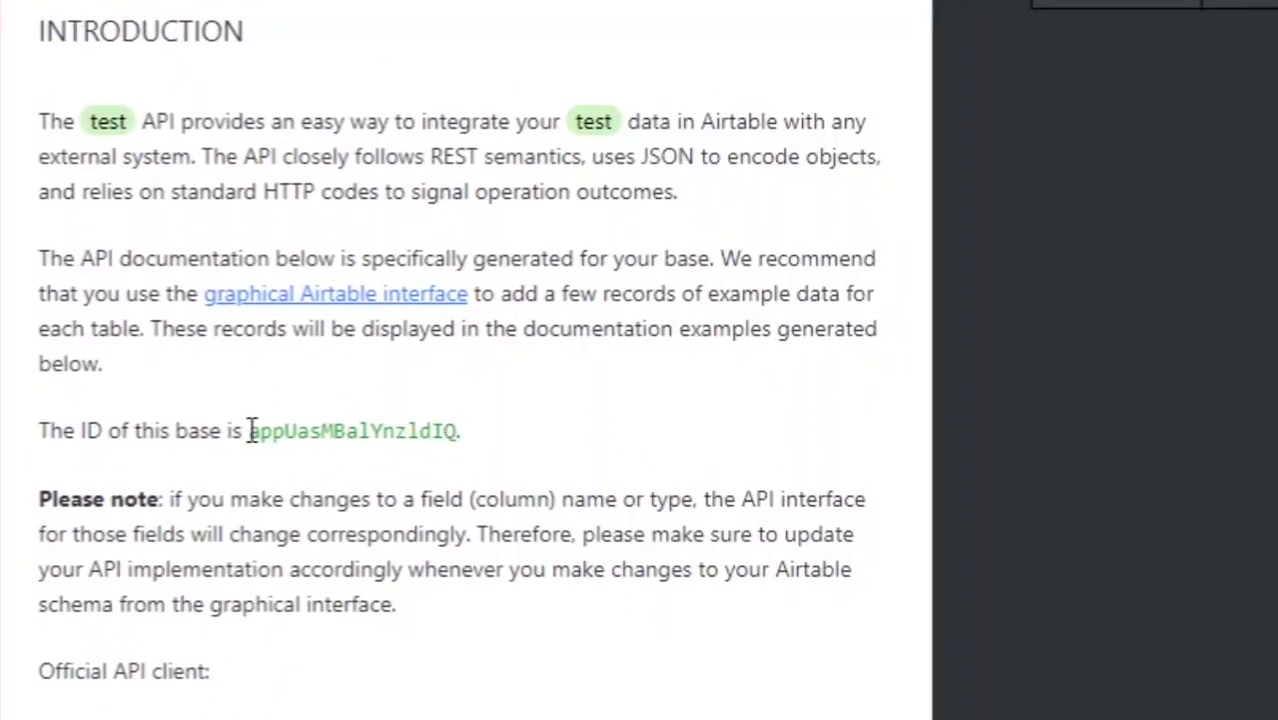
{"action": "left_click_drag", "start_coordinate": [248, 430], "coordinate": [449, 430]}
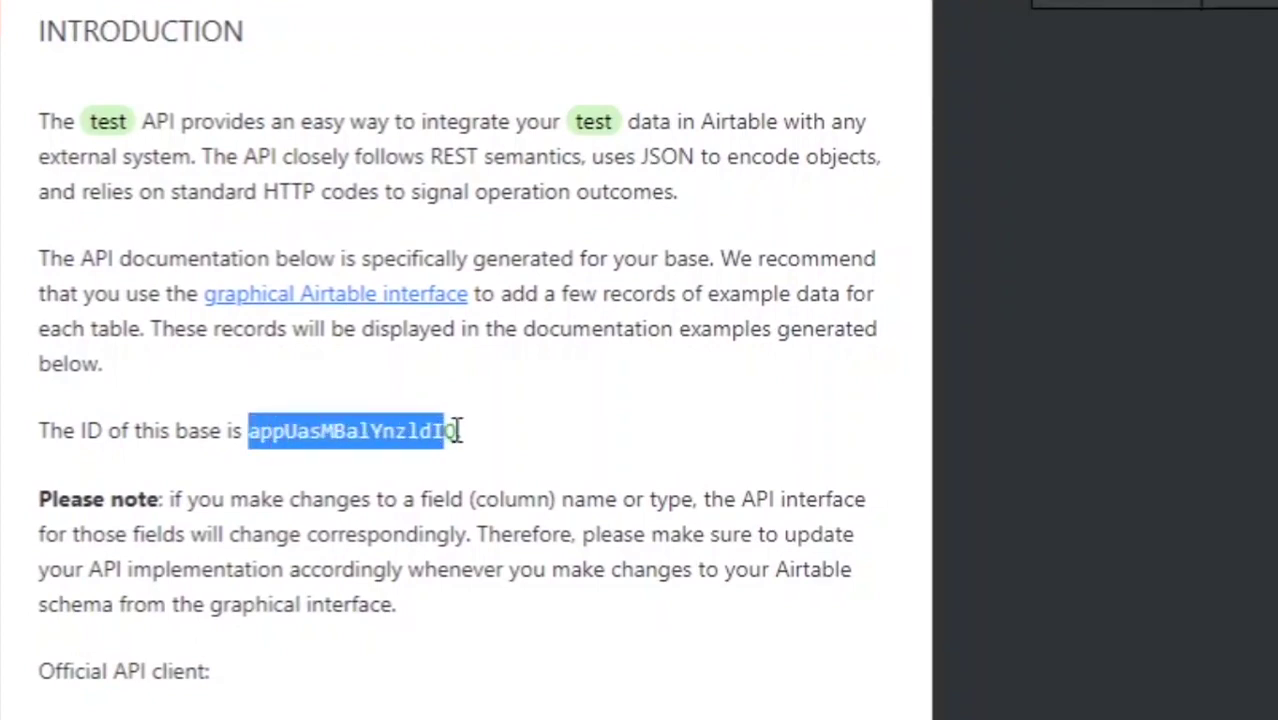
{"action": "left_click_drag", "start_coordinate": [457, 430], "coordinate": [265, 437]}
{"action": "left_click", "coordinate": [251, 438]}
{"action": "left_click_drag", "start_coordinate": [251, 438], "coordinate": [463, 425]}
{"action": "key", "text": "ctrl+c"}
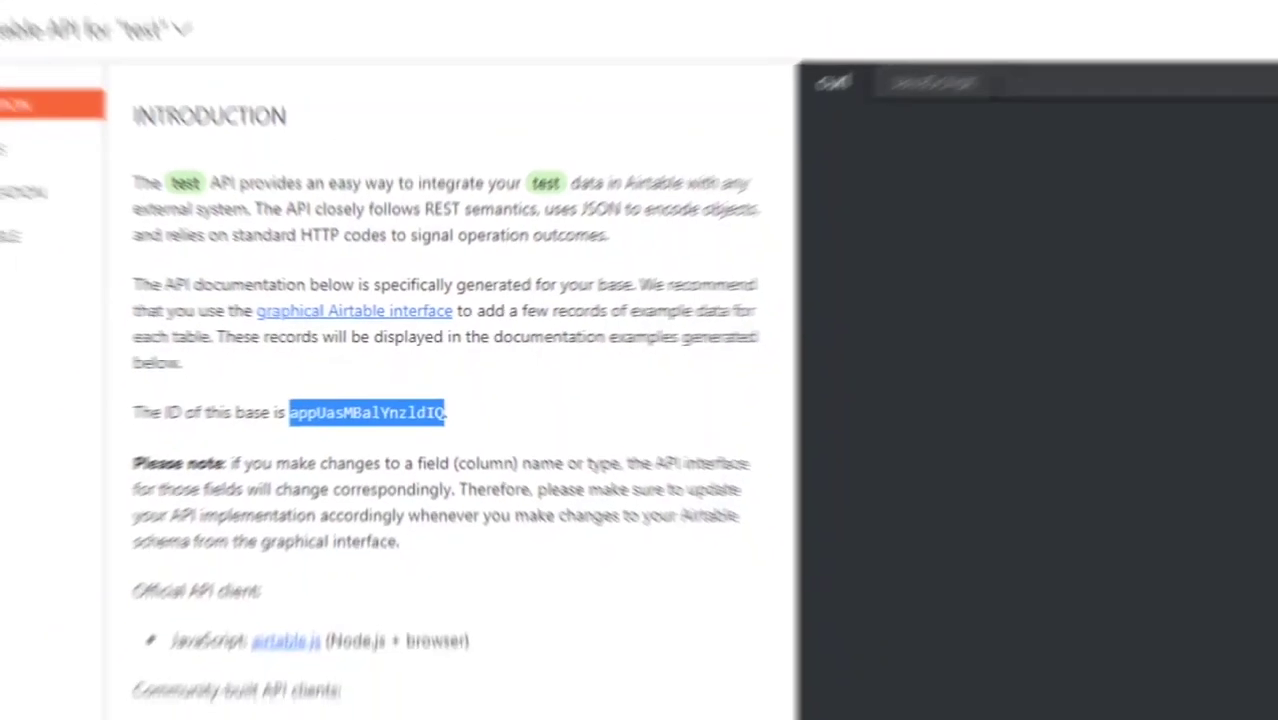
Step: Paste the copied base ID into Spreadsheet1's Base ID property in Kodular
{"action": "left_click", "coordinate": [88, 12]}
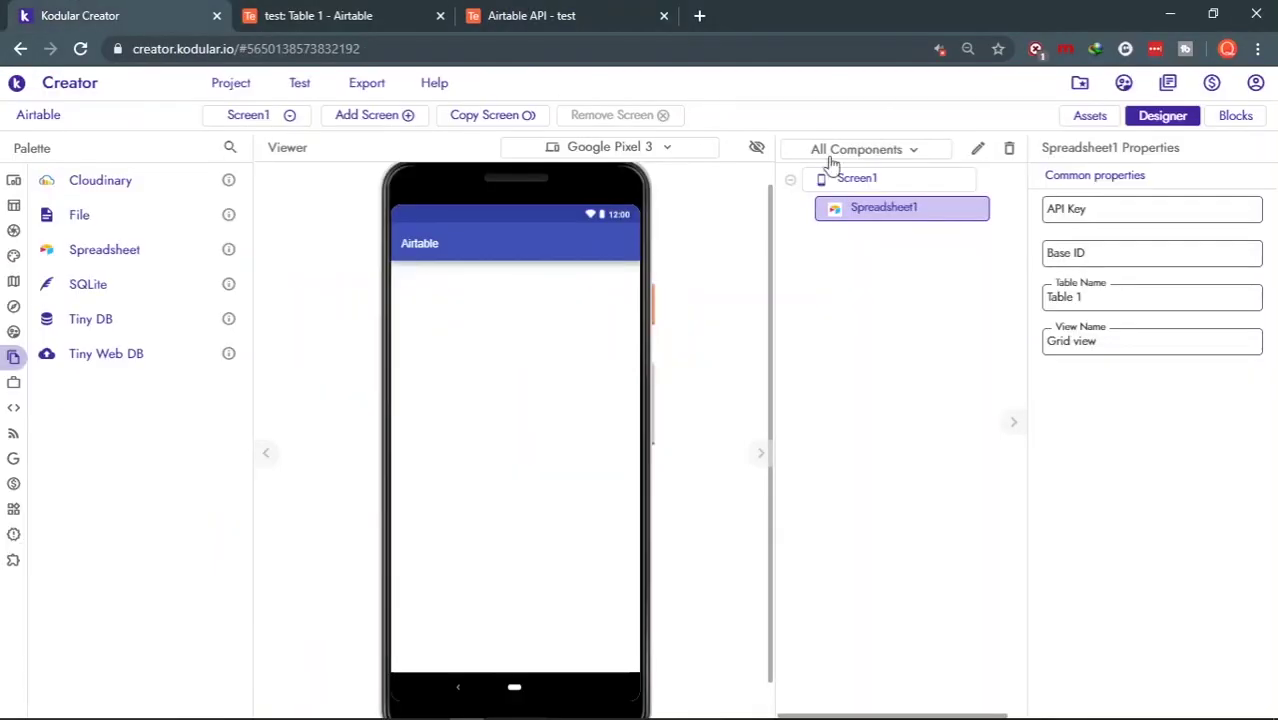
{"action": "left_click", "coordinate": [1106, 257]}
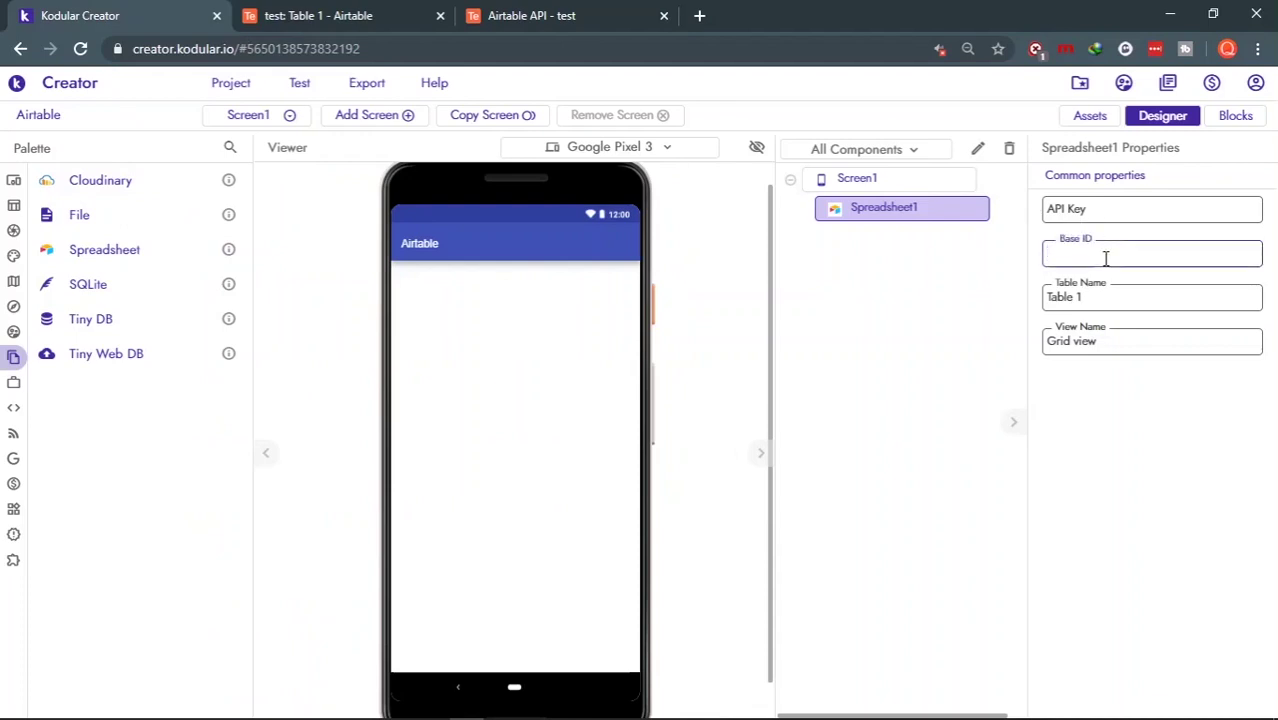
{"action": "key", "text": "ctrl+v"}
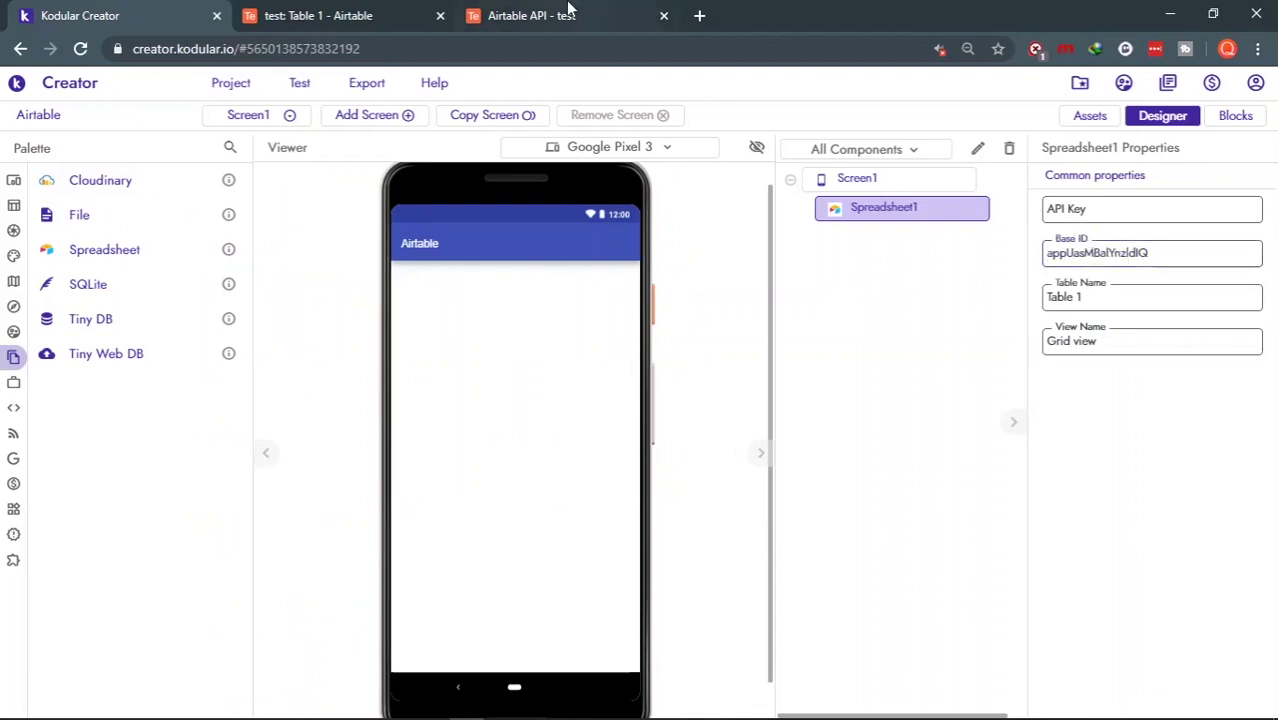
{"action": "left_click", "coordinate": [568, 10]}
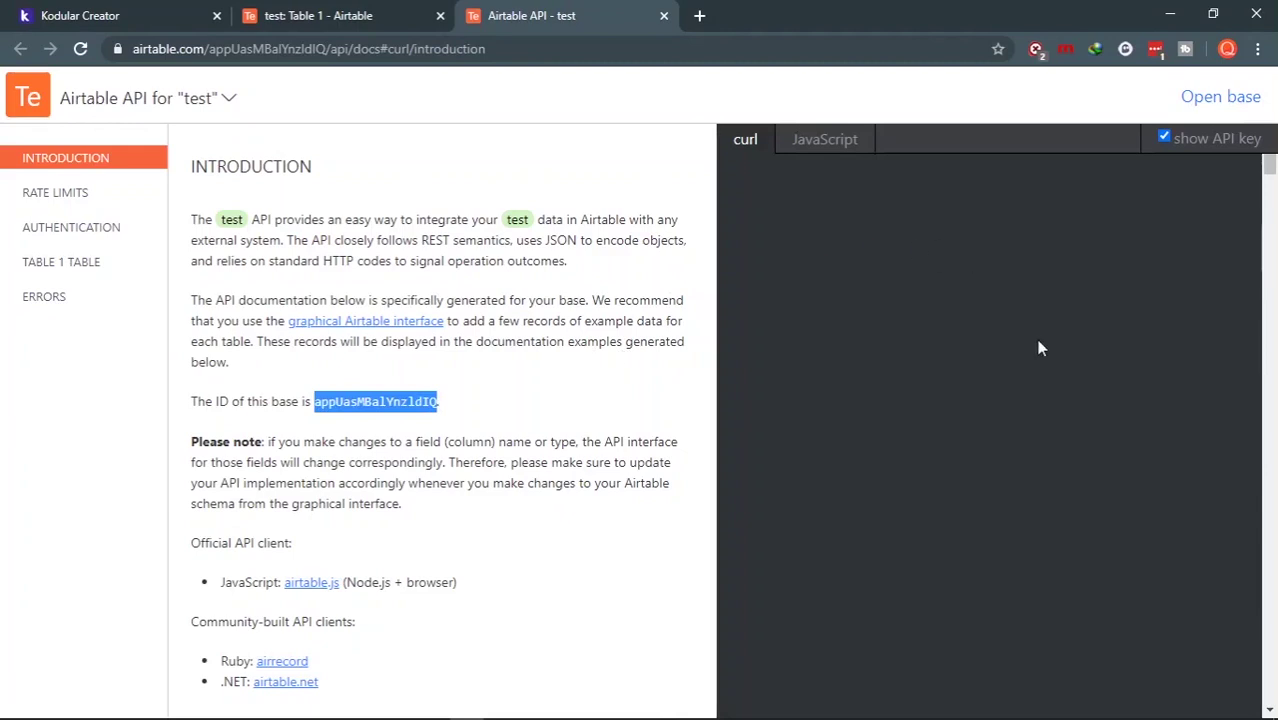
Step: Show the JavaScript code examples and select the full API key value
{"action": "left_click", "coordinate": [824, 139]}
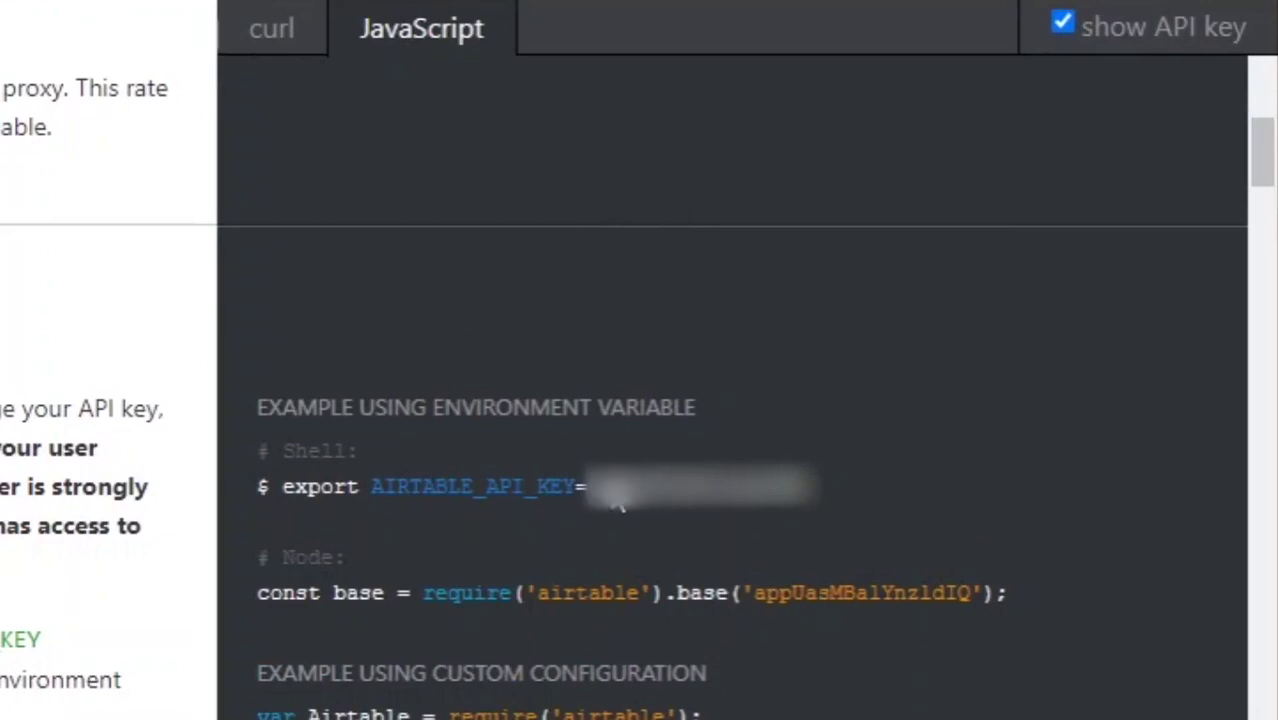
{"action": "left_click_drag", "start_coordinate": [606, 502], "coordinate": [590, 505]}
{"action": "left_click_drag", "start_coordinate": [588, 498], "coordinate": [808, 512]}
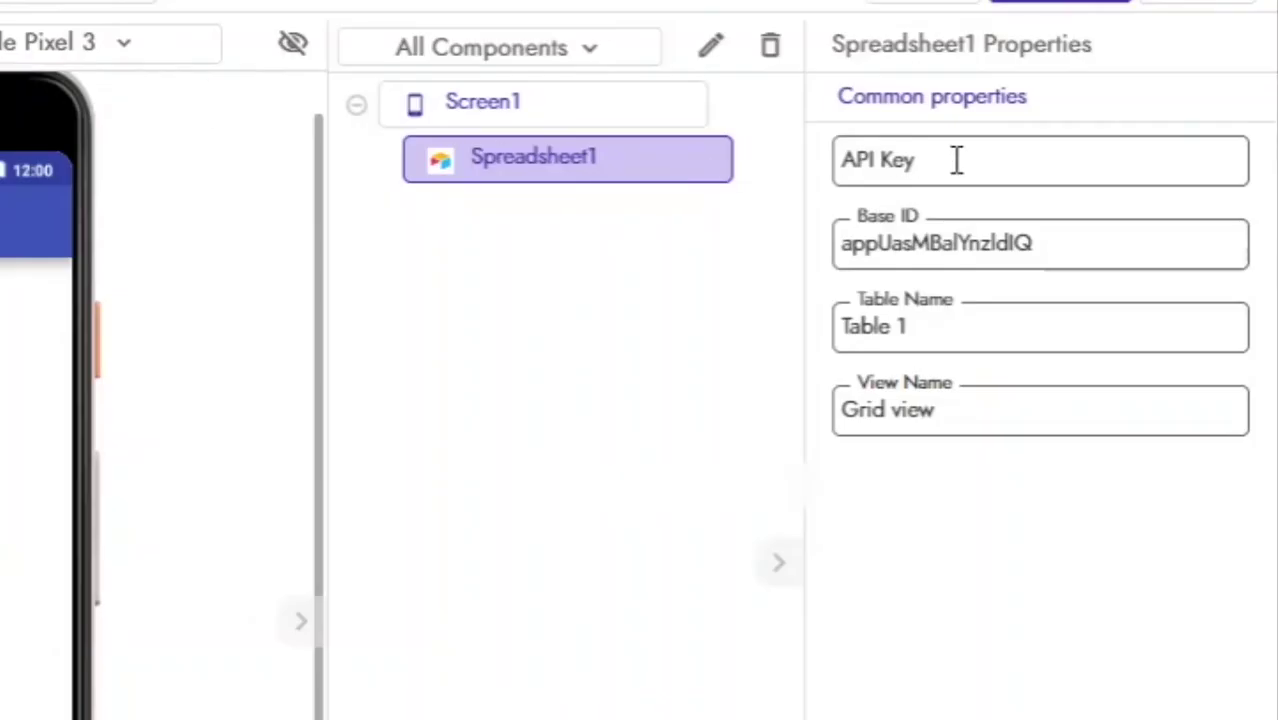
Step: Paste the API key into Spreadsheet1's API Key property and open the Blocks editor
{"action": "left_click", "coordinate": [956, 160]}
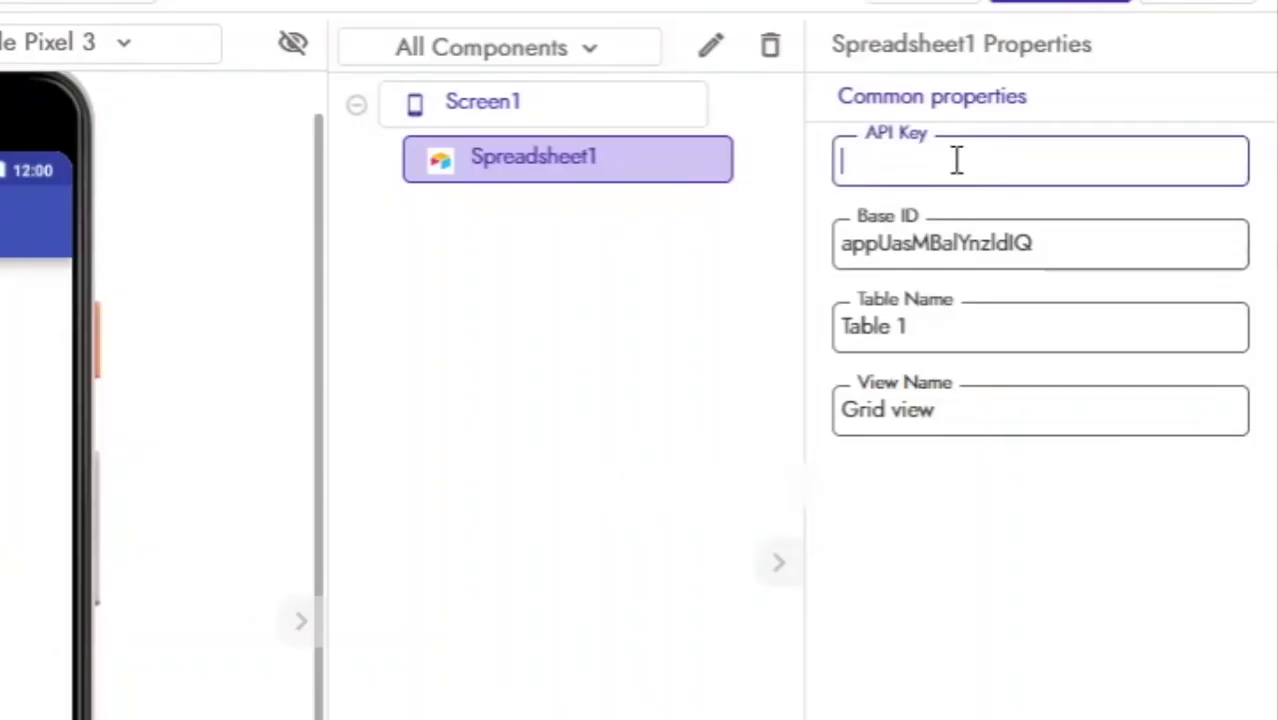
{"action": "key", "text": "ctrl+v"}
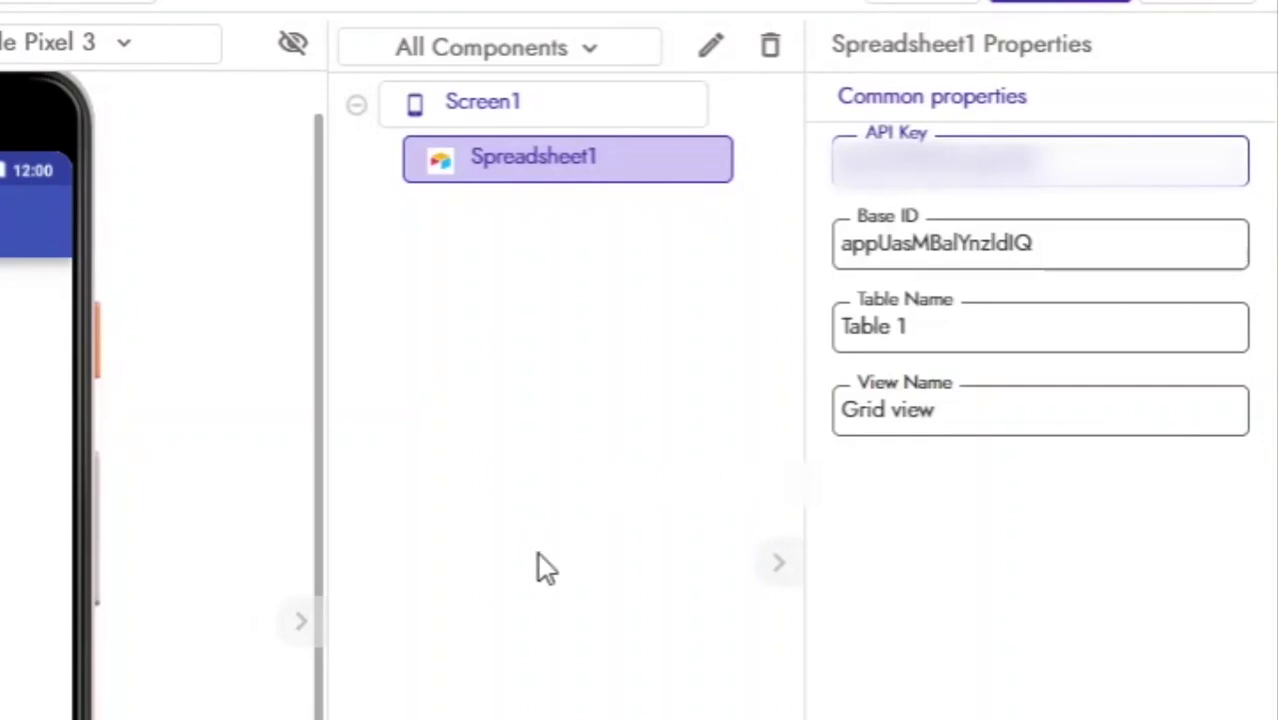
{"action": "left_click", "coordinate": [538, 560]}
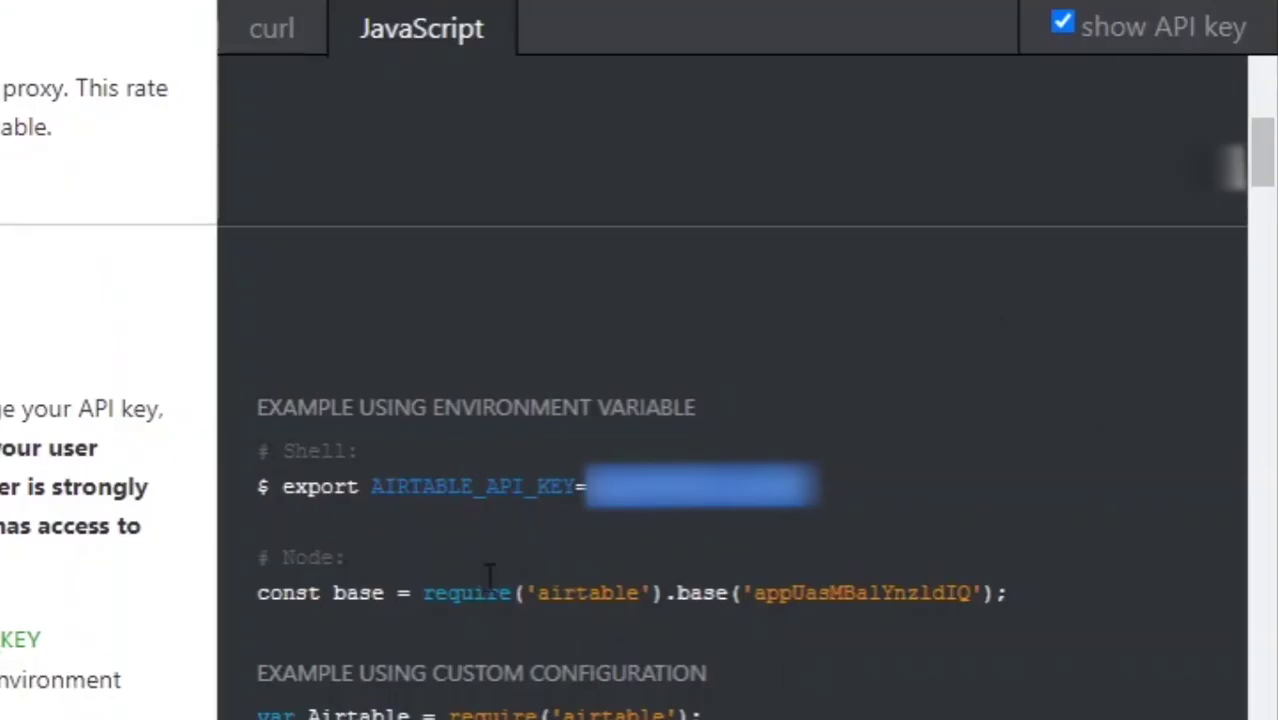
{"action": "left_click", "coordinate": [402, 520]}
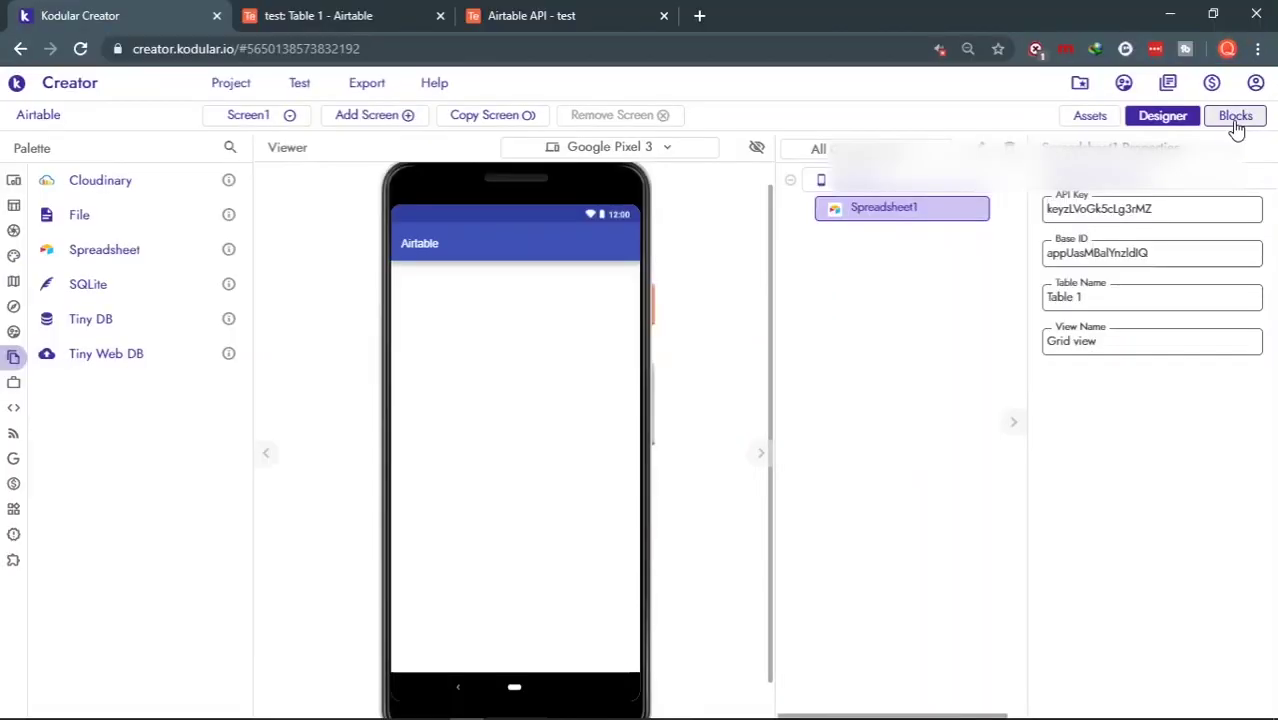
{"action": "left_click", "coordinate": [1235, 115]}
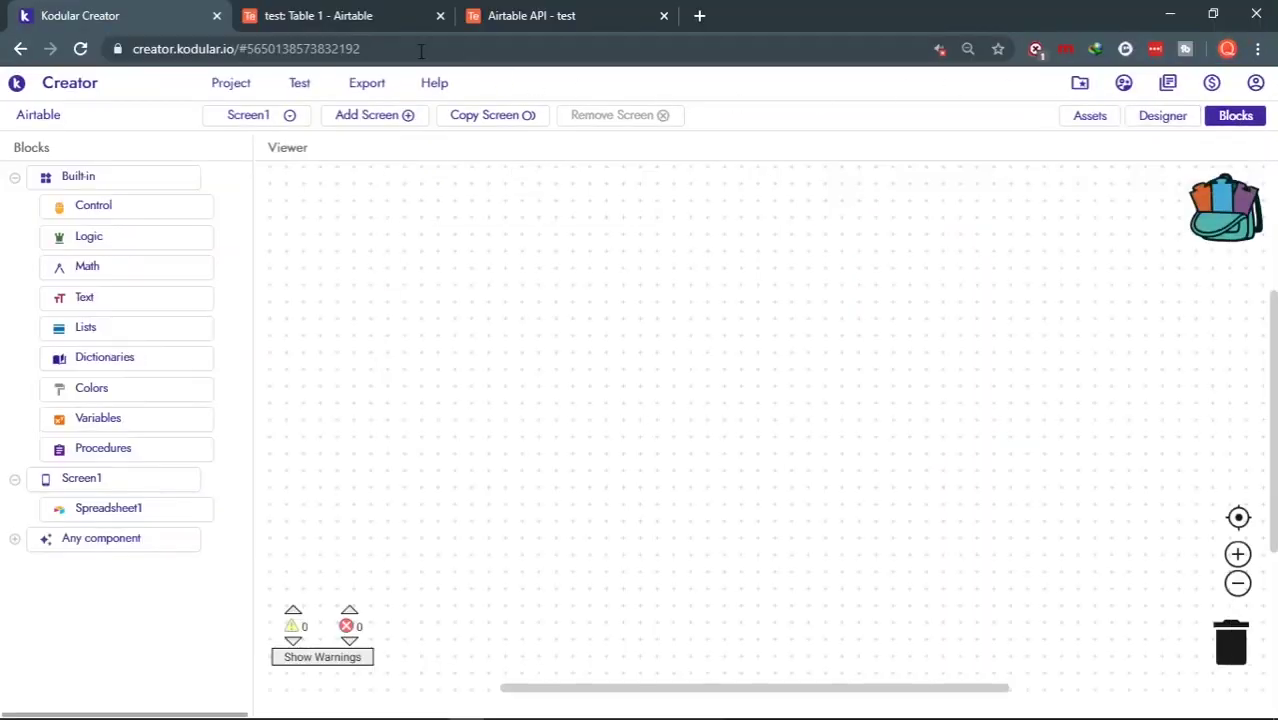
Step: Switch to the 'test: Table 1 - Airtable' browser tab
{"action": "left_click", "coordinate": [298, 12]}
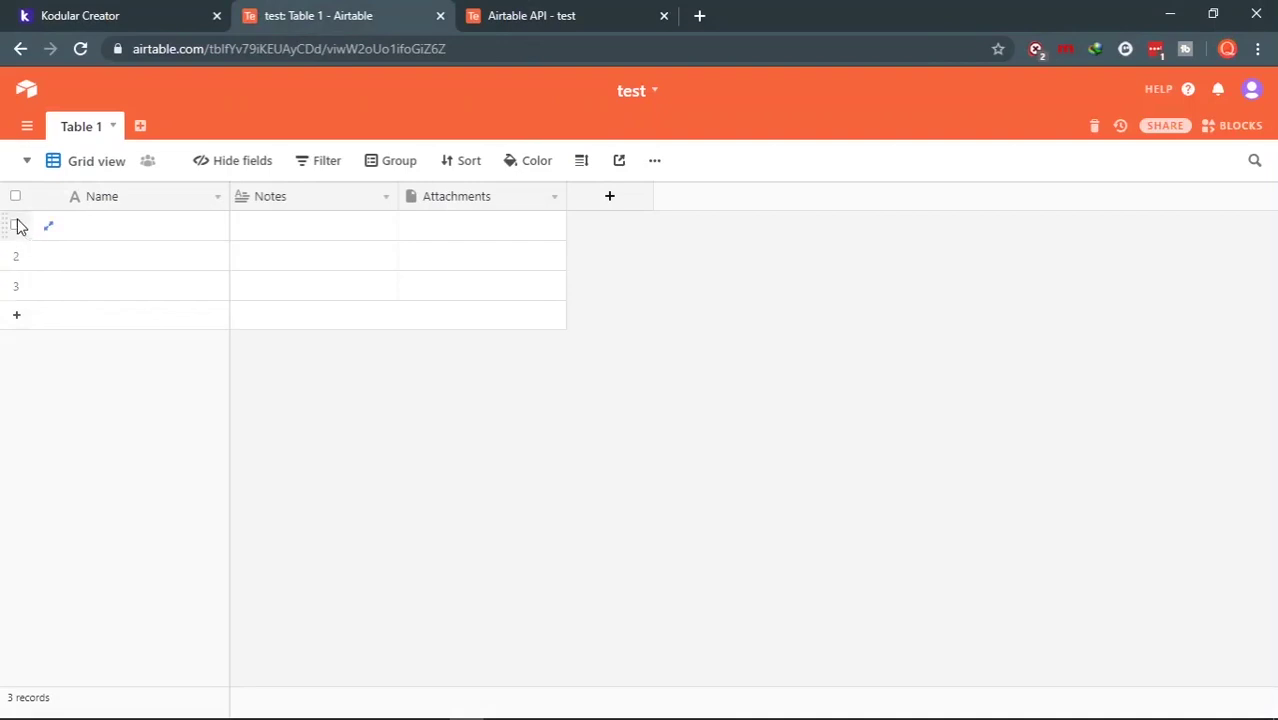
Step: Add a fourth record and a new Field 4 to Table 1
{"action": "left_click", "coordinate": [20, 314]}
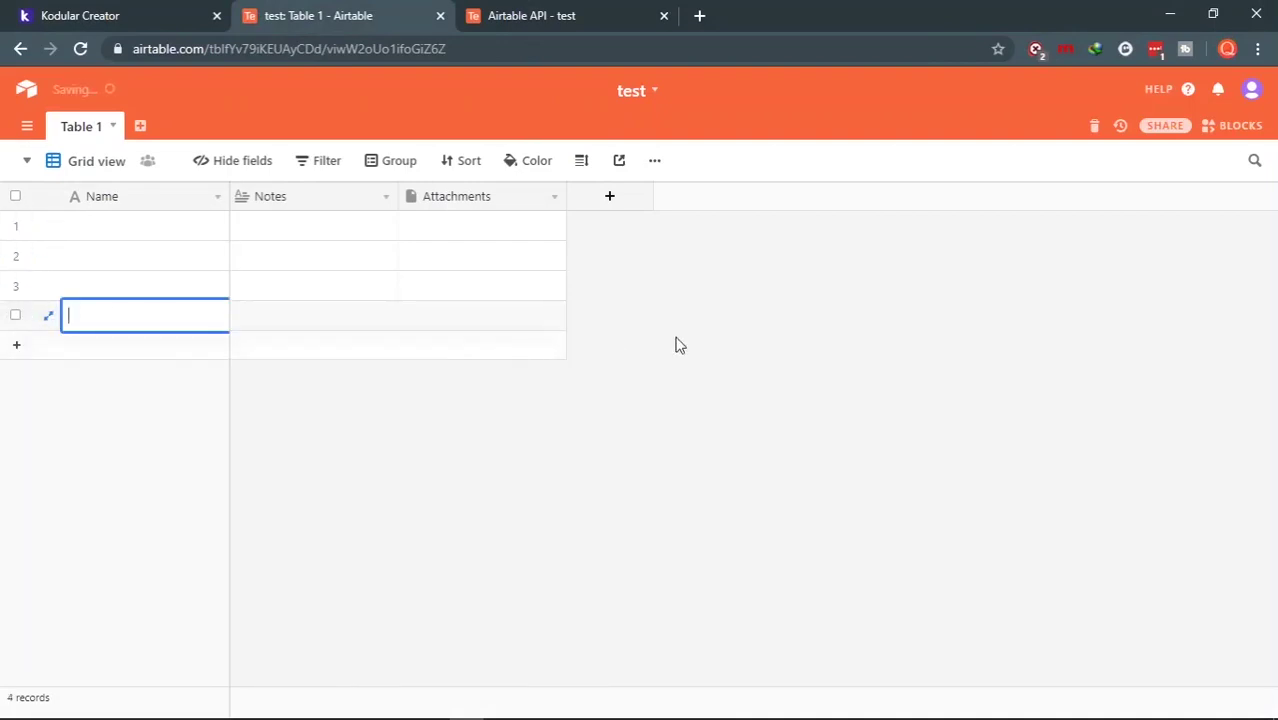
{"action": "left_click", "coordinate": [631, 208]}
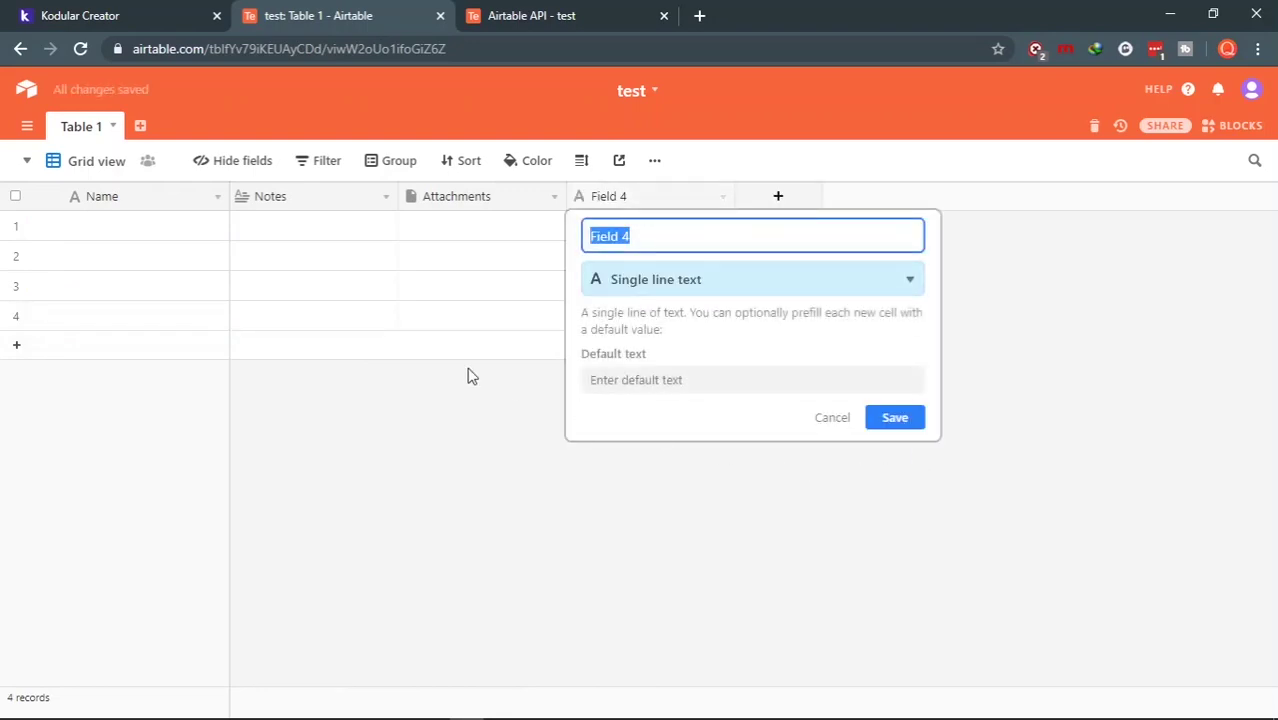
{"action": "left_click", "coordinate": [816, 560]}
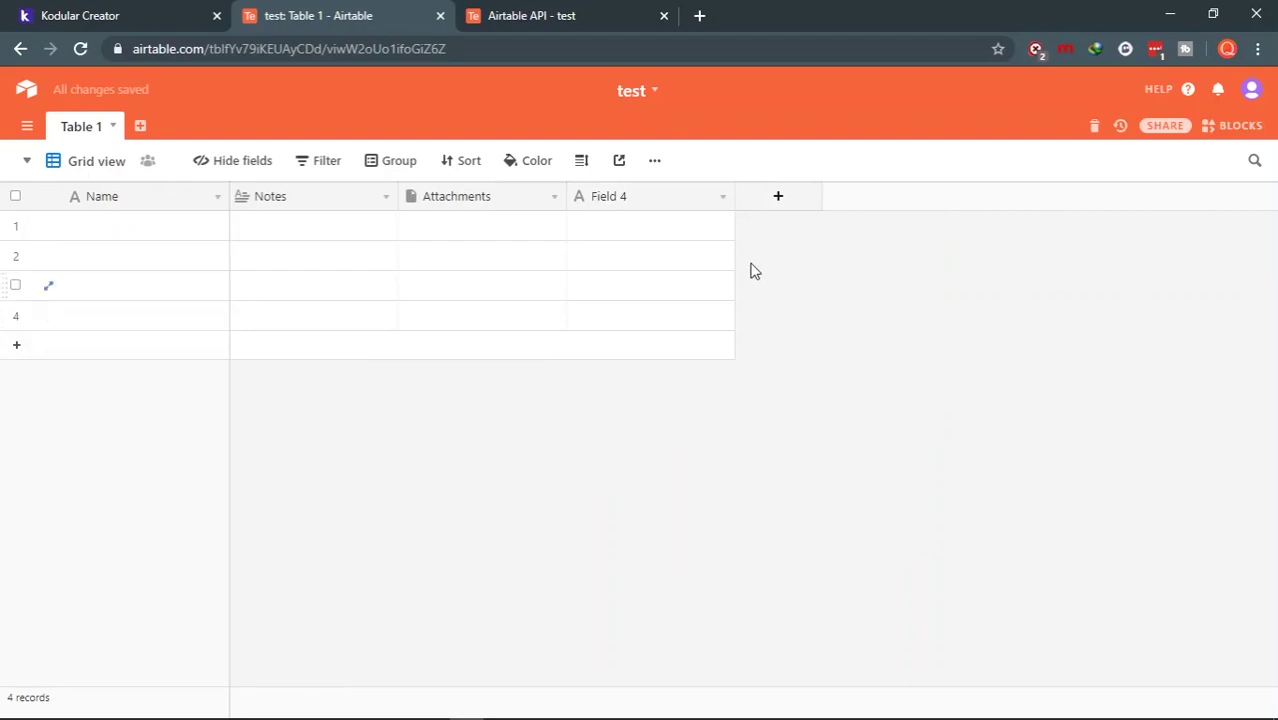
Step: Delete Field 4, Attachments and Notes, leaving only the Name field
{"action": "left_click", "coordinate": [723, 200]}
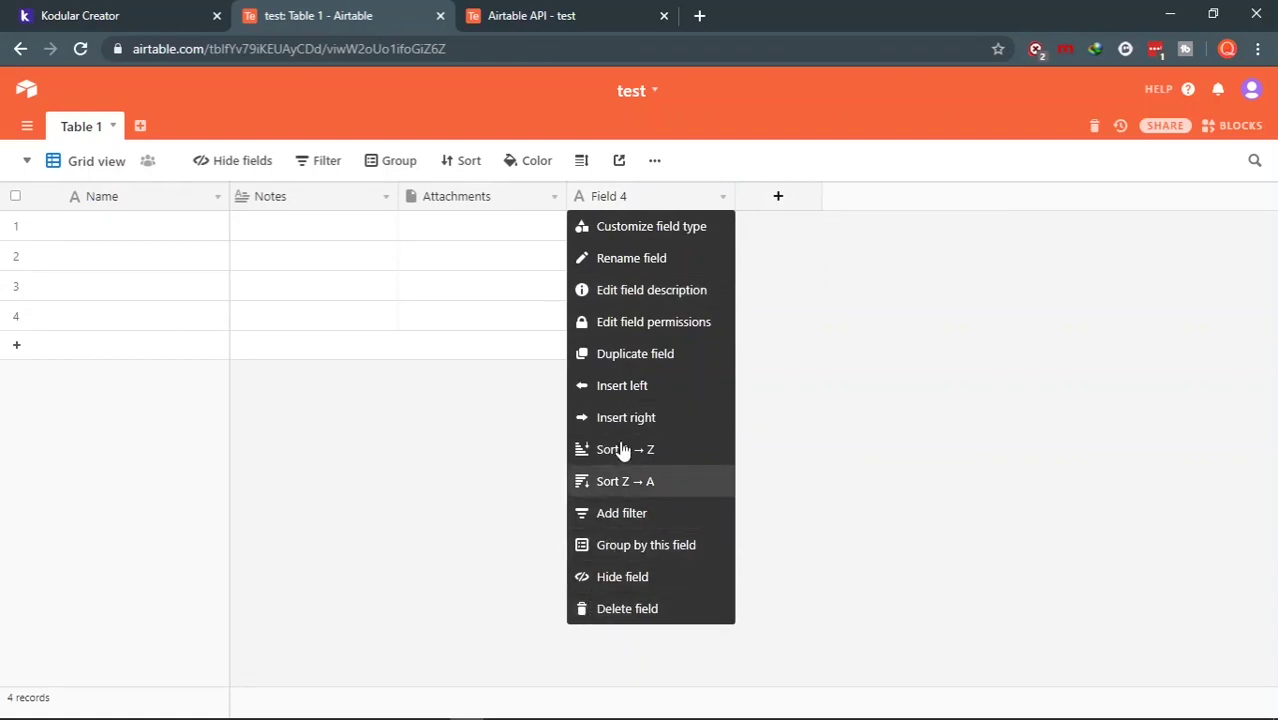
{"action": "left_click", "coordinate": [640, 610]}
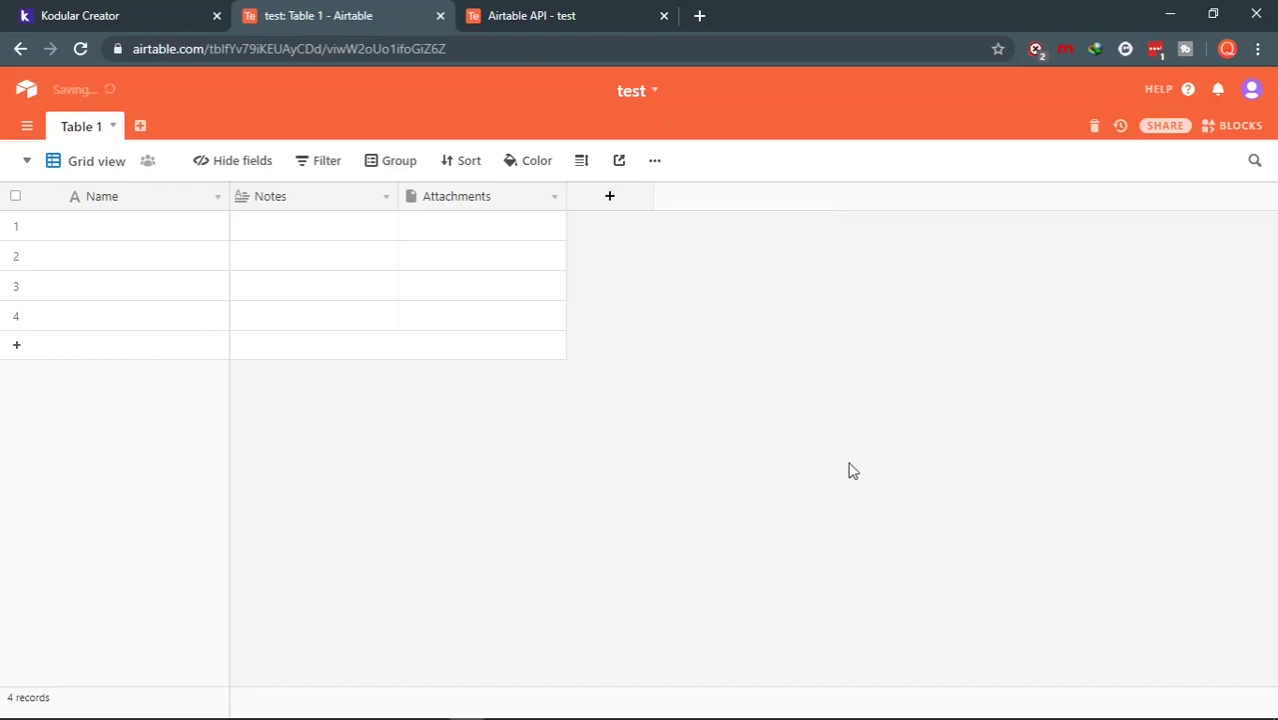
{"action": "left_click", "coordinate": [554, 208]}
{"action": "left_click", "coordinate": [505, 610]}
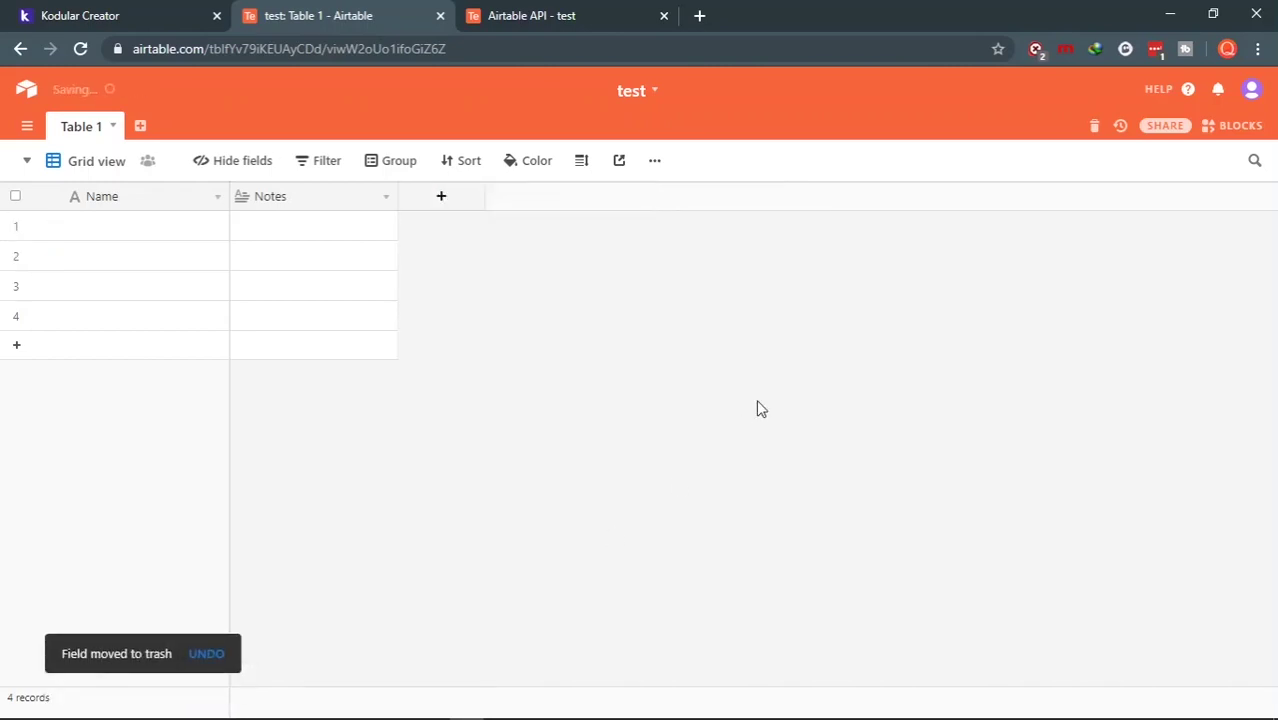
{"action": "left_click", "coordinate": [386, 197]}
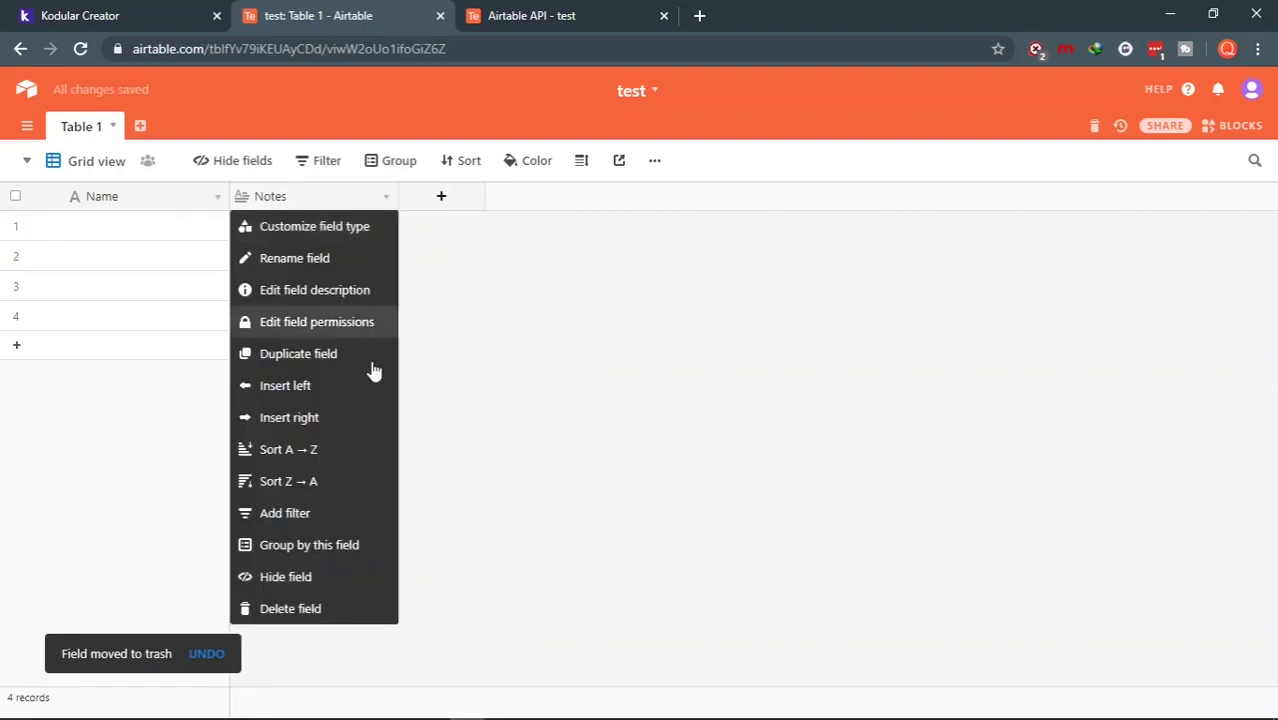
{"action": "left_click", "coordinate": [290, 609]}
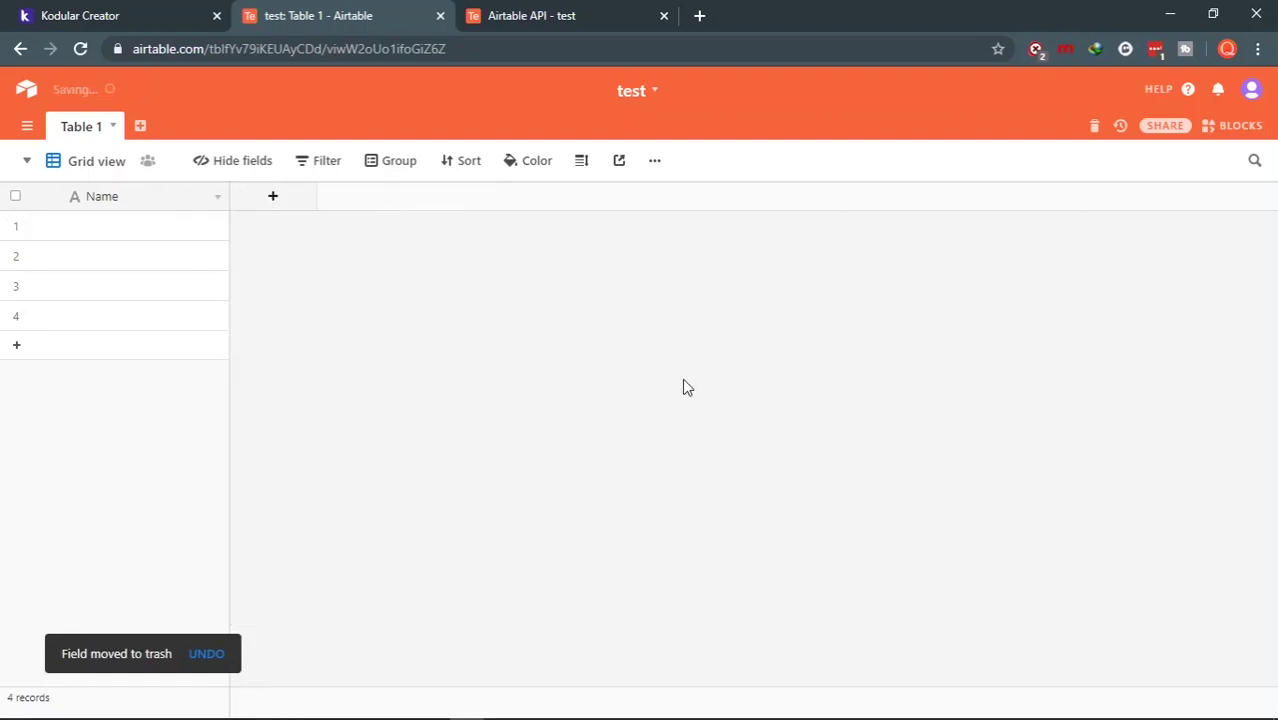
Step: Rename the primary Name field to 'title', keeping it as Single line text
{"action": "left_click", "coordinate": [106, 198]}
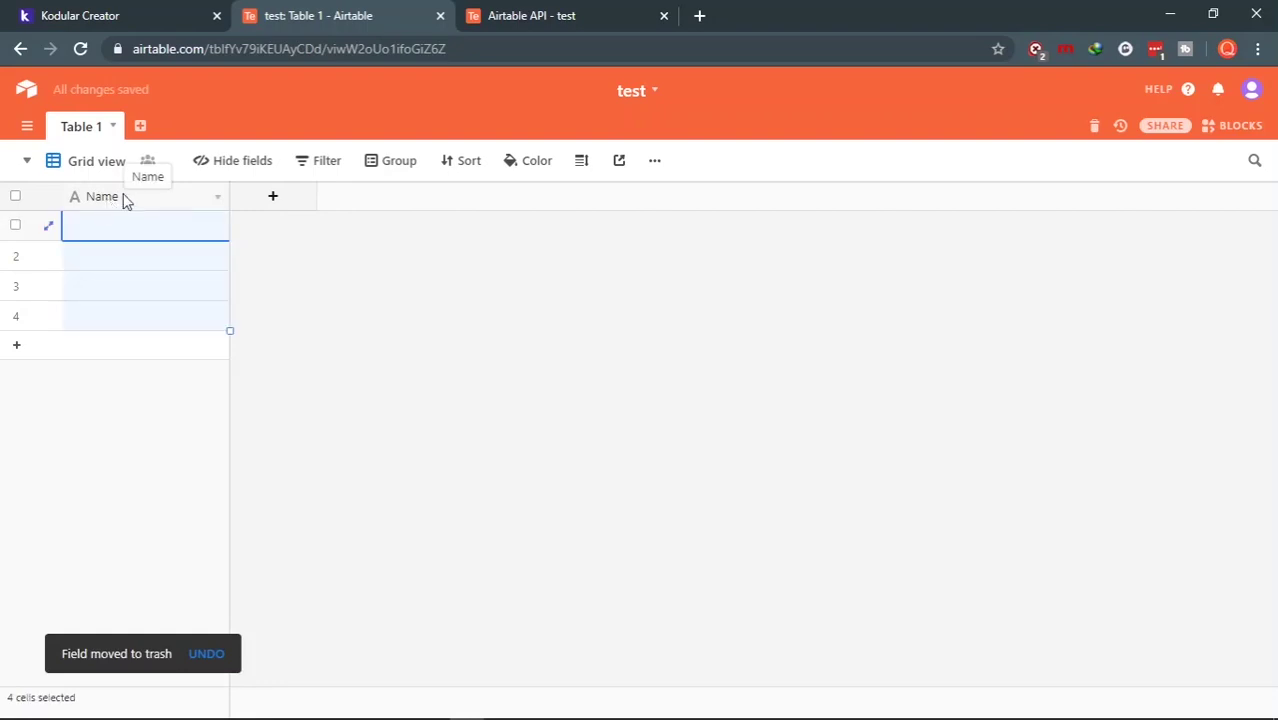
{"action": "double_click", "coordinate": [125, 198]}
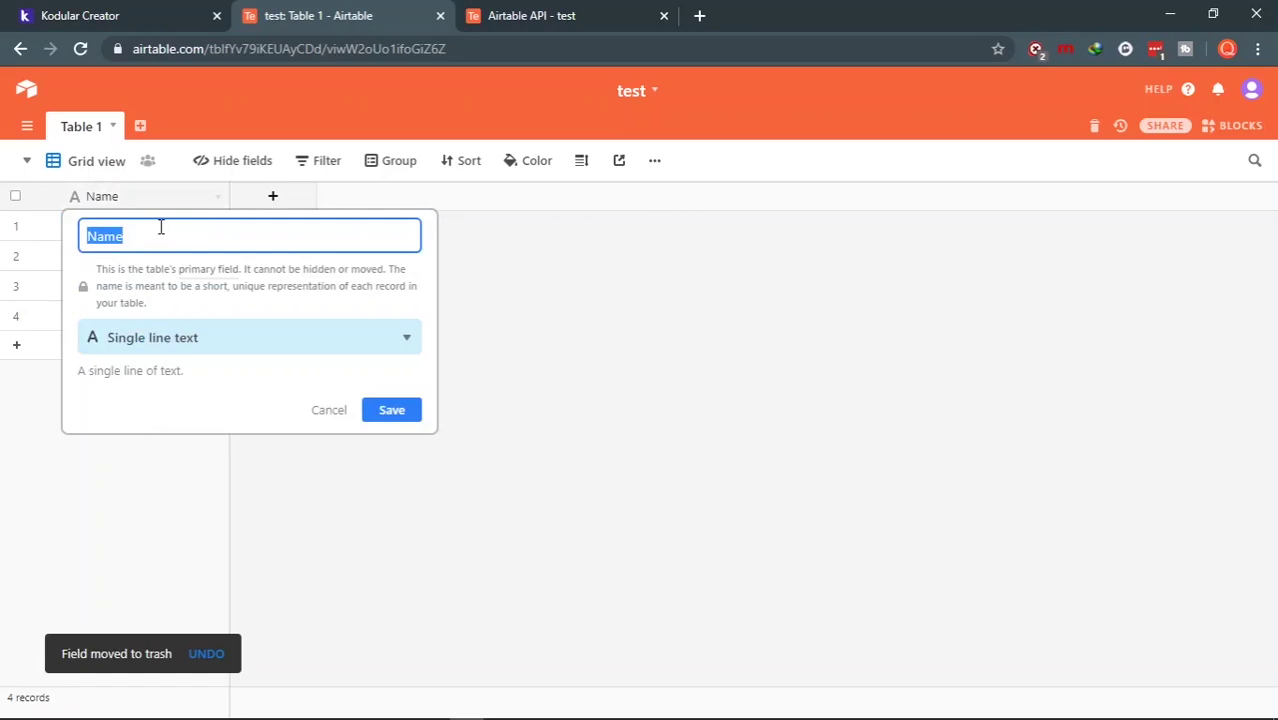
{"action": "type", "text": "tit"}
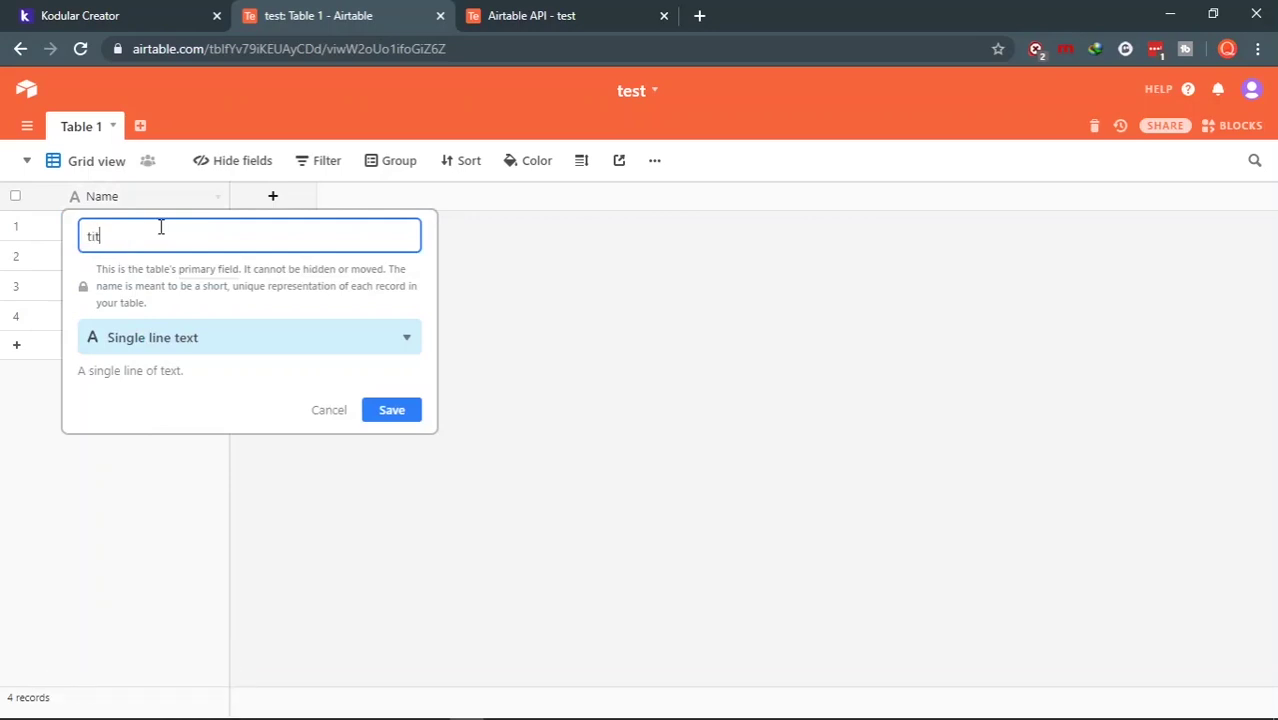
{"action": "type", "text": "le"}
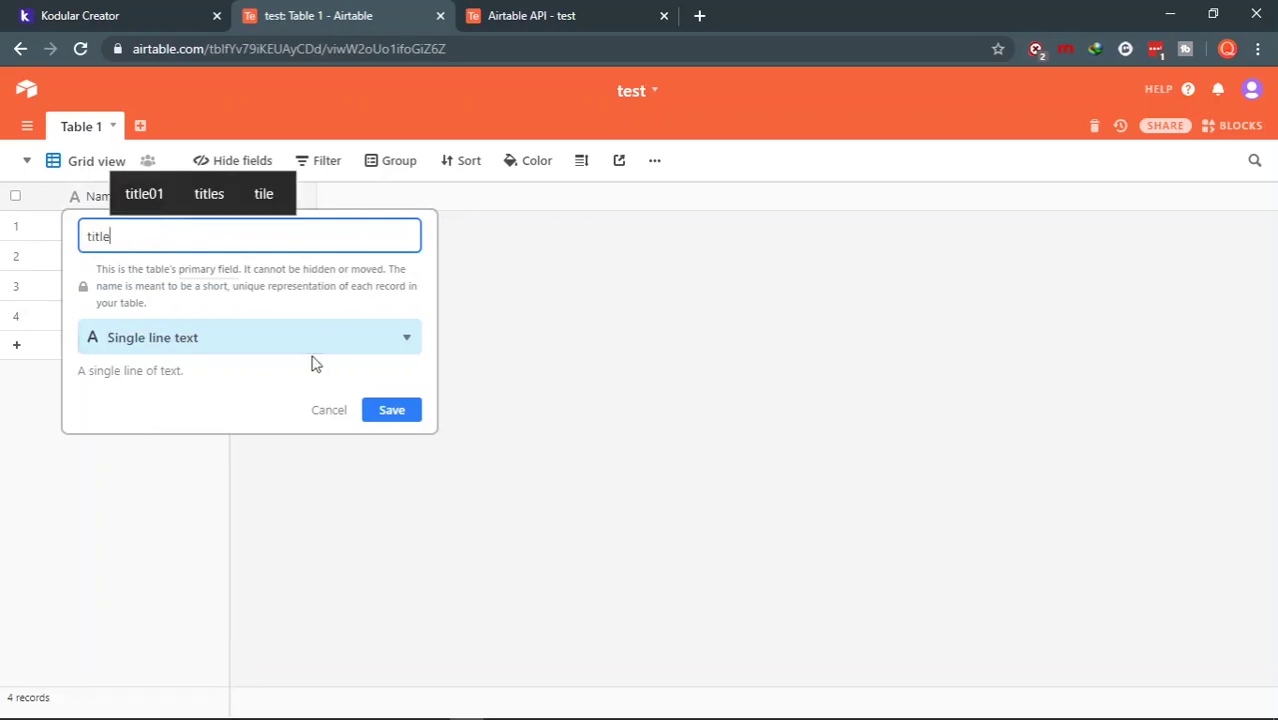
{"action": "left_click", "coordinate": [353, 358]}
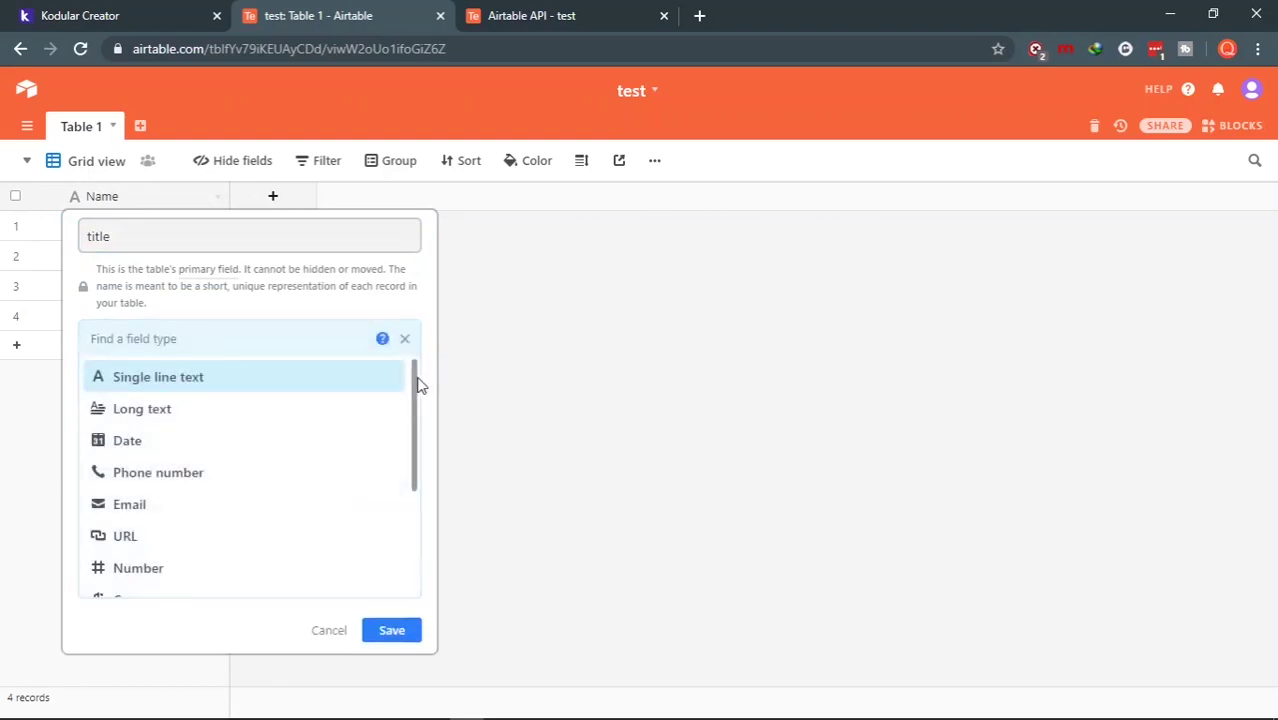
{"action": "mouse_move", "coordinate": [419, 380]}
{"action": "left_mouse_down"}
{"action": "mouse_move", "coordinate": [414, 427]}
{"action": "mouse_move", "coordinate": [422, 394]}
{"action": "left_mouse_up"}
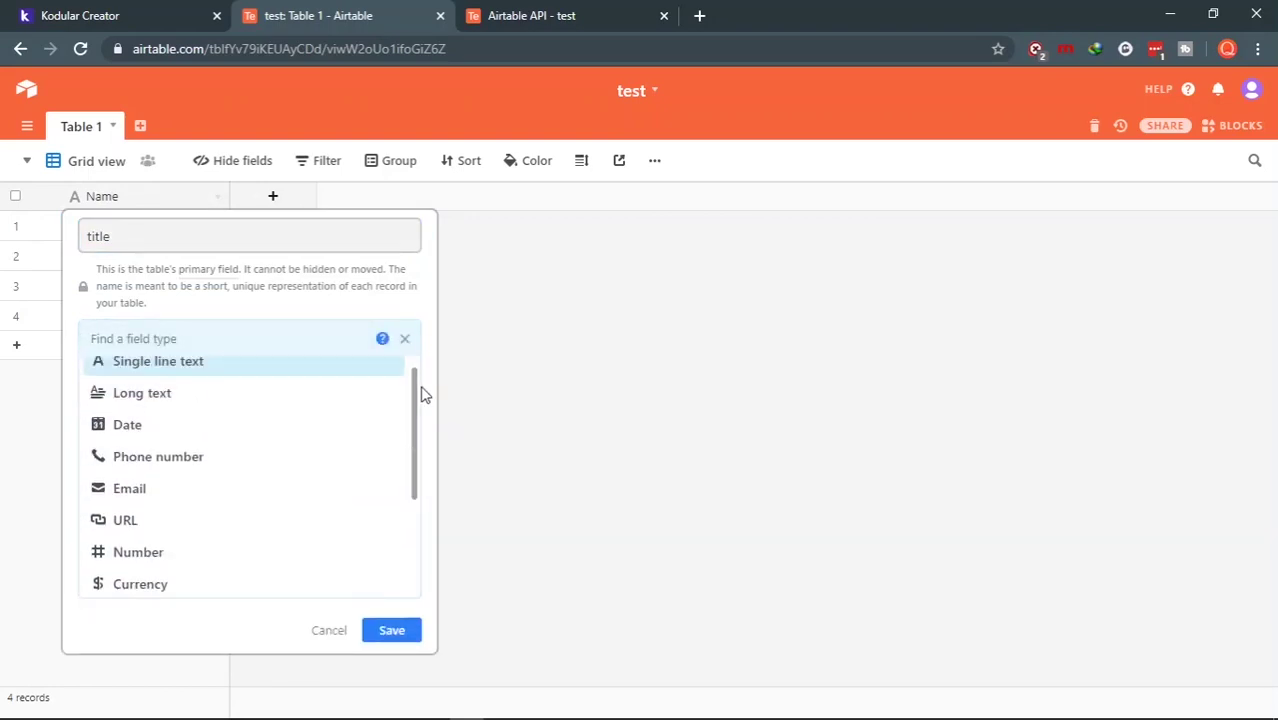
{"action": "scroll", "coordinate": [237, 545], "scroll_direction": "down", "scroll_amount": 1}
{"action": "scroll", "coordinate": [239, 546], "scroll_direction": "down", "scroll_amount": 1}
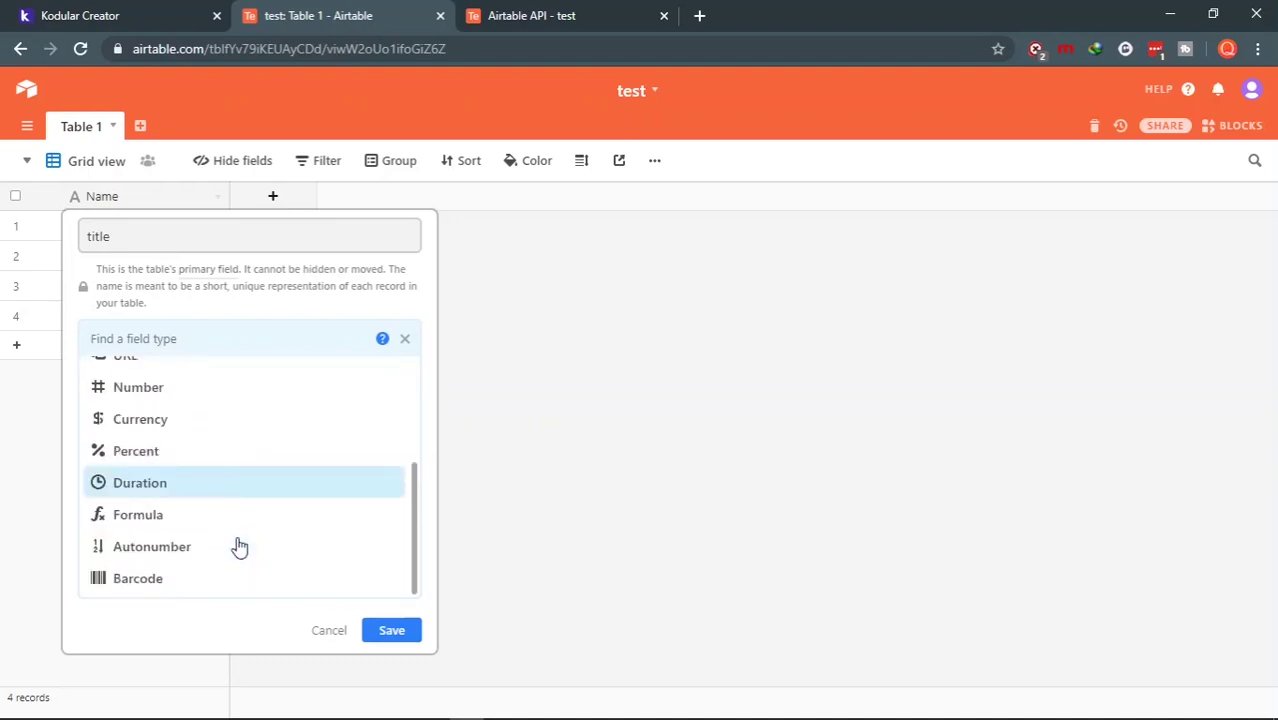
{"action": "scroll", "coordinate": [239, 546], "scroll_direction": "up", "scroll_amount": 2}
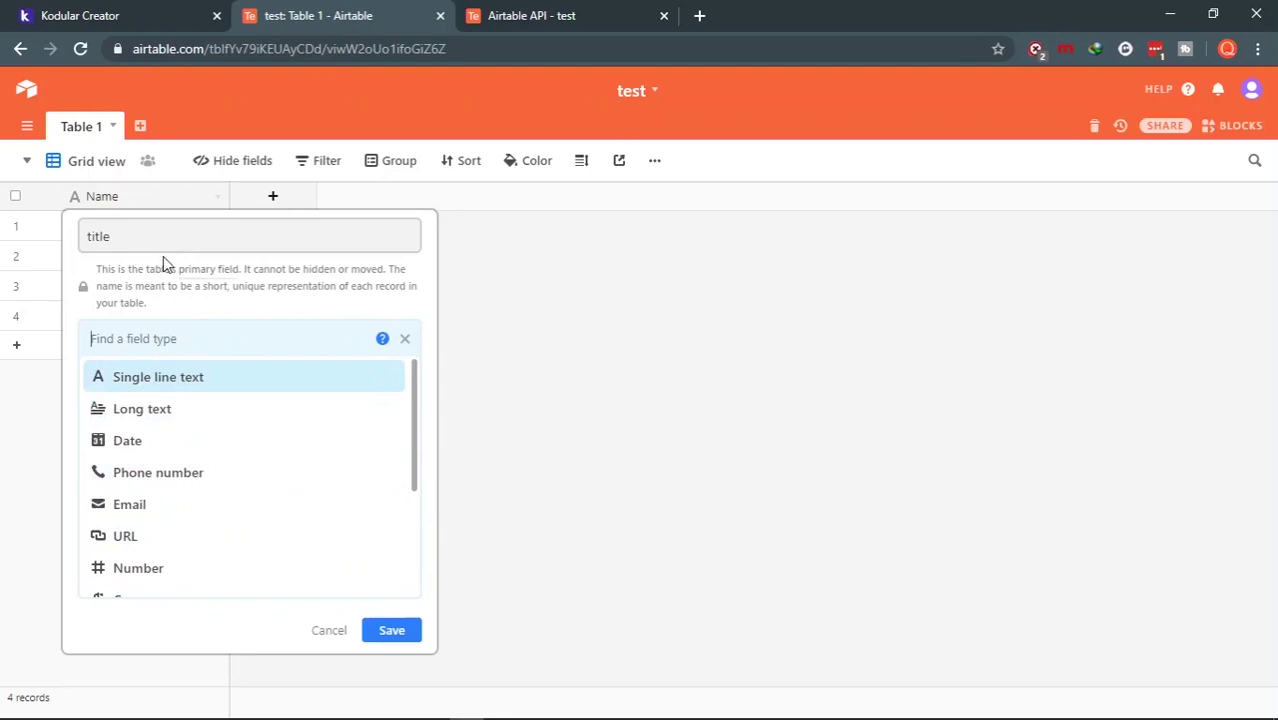
{"action": "left_click", "coordinate": [201, 386]}
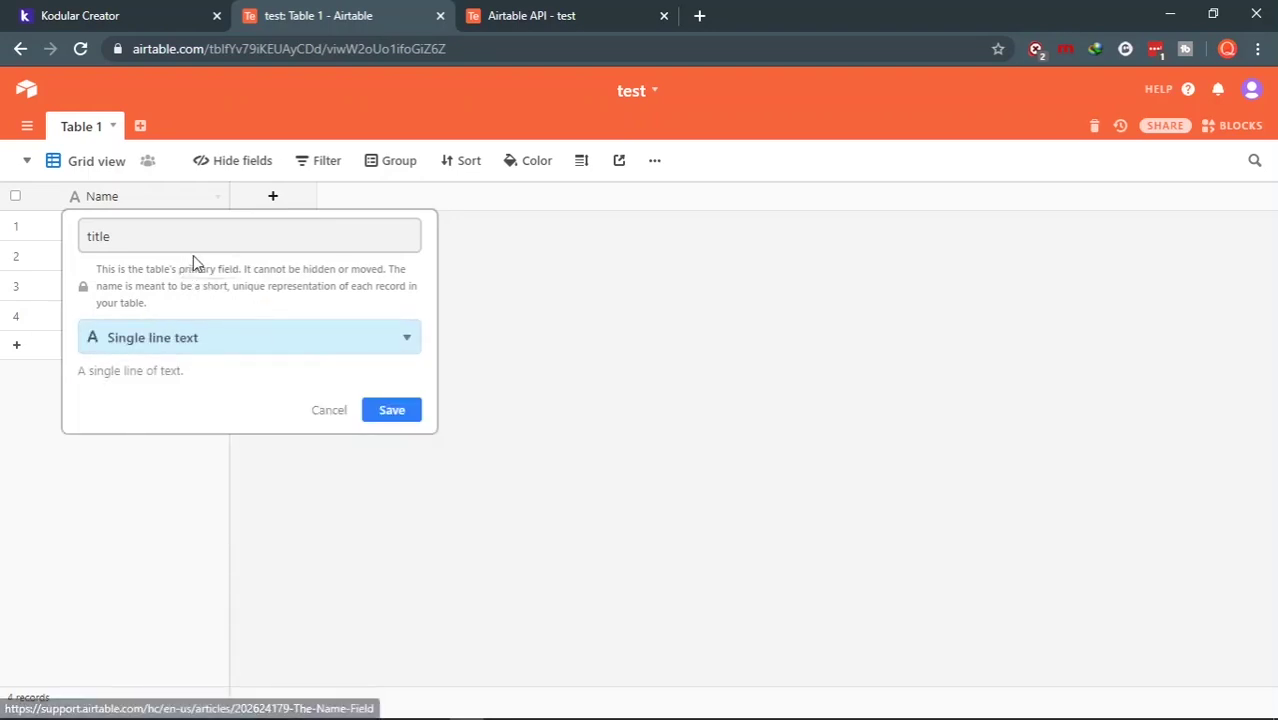
{"action": "left_click", "coordinate": [414, 410]}
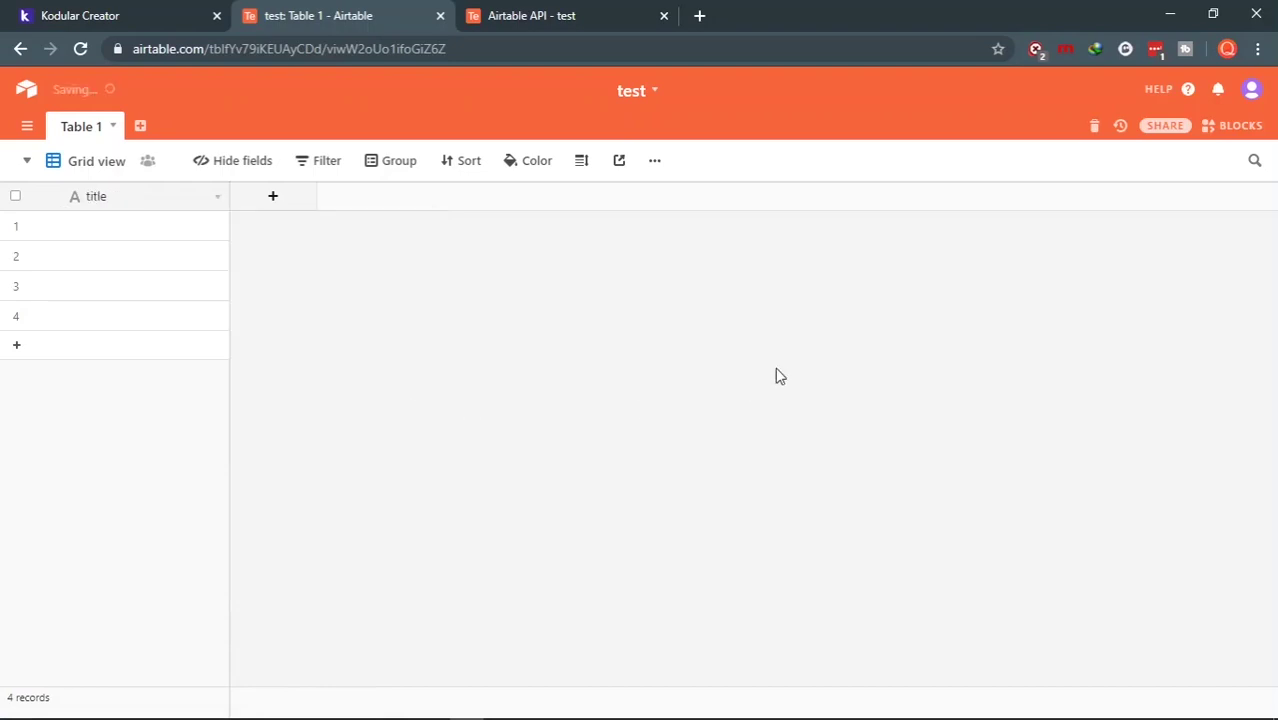
Step: Add a new Long text field named 'description' beside title
{"action": "left_click", "coordinate": [282, 205]}
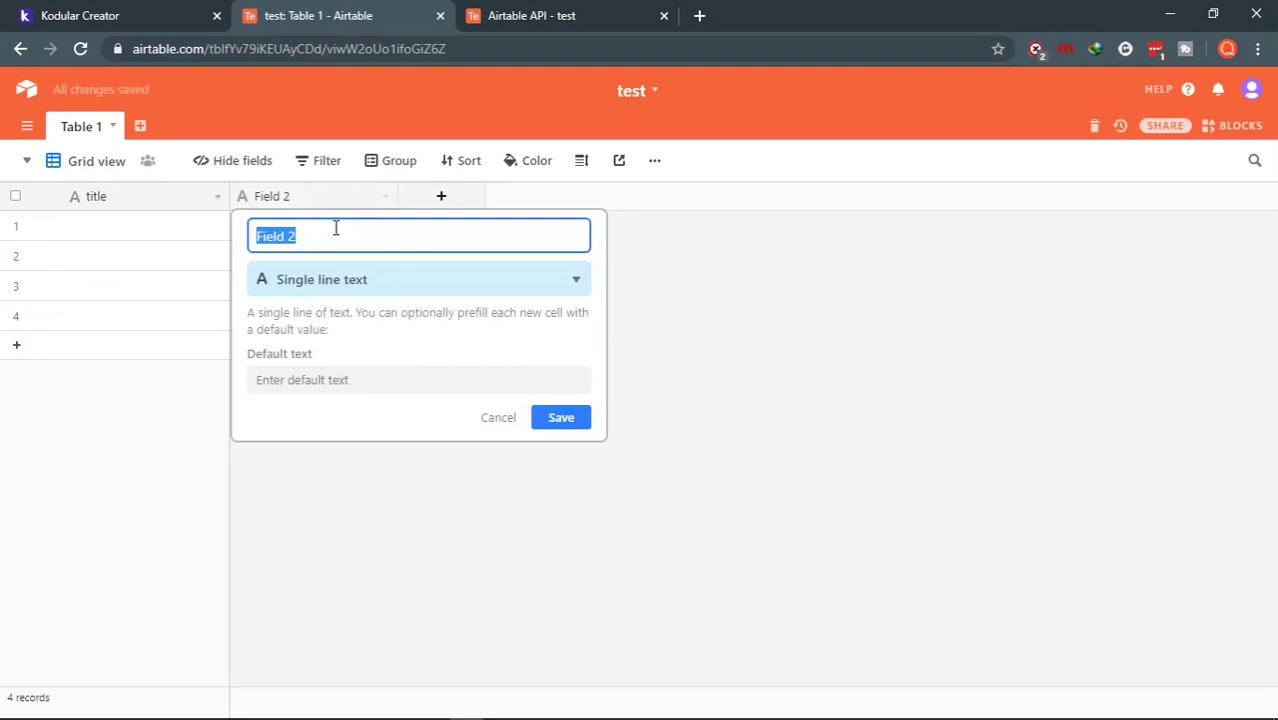
{"action": "type", "text": "des"}
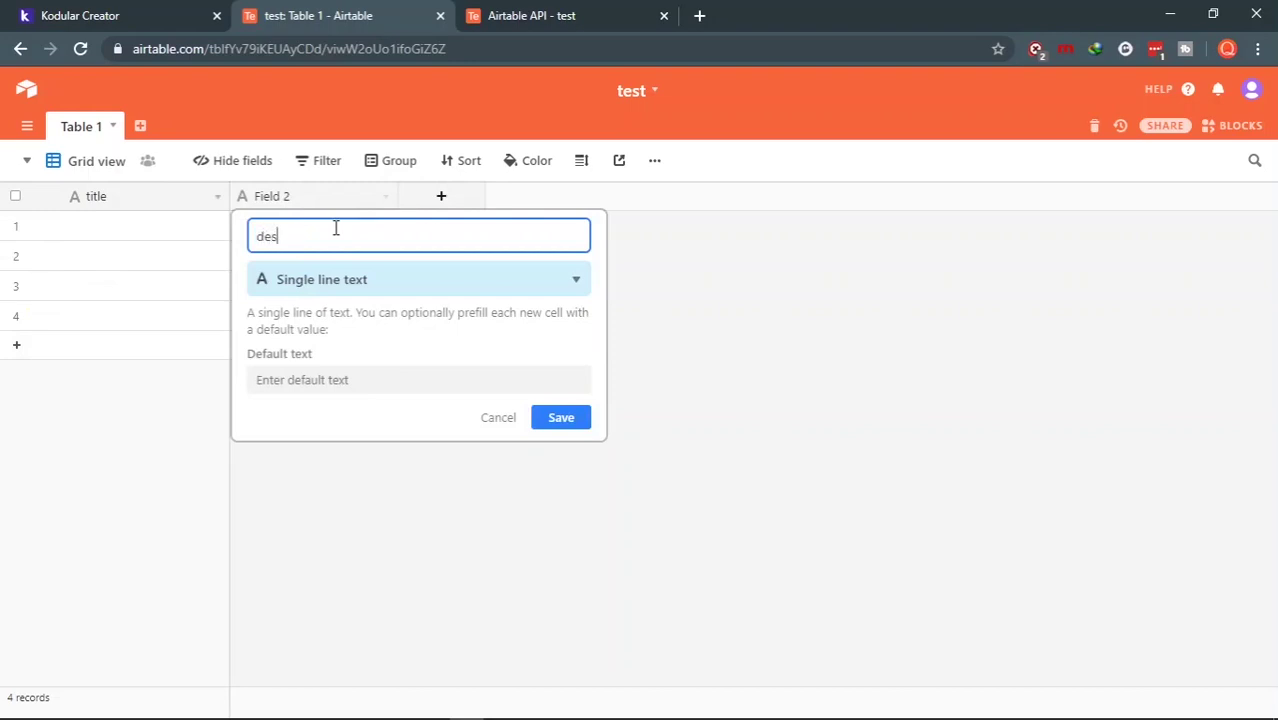
{"action": "type", "text": "cripti"}
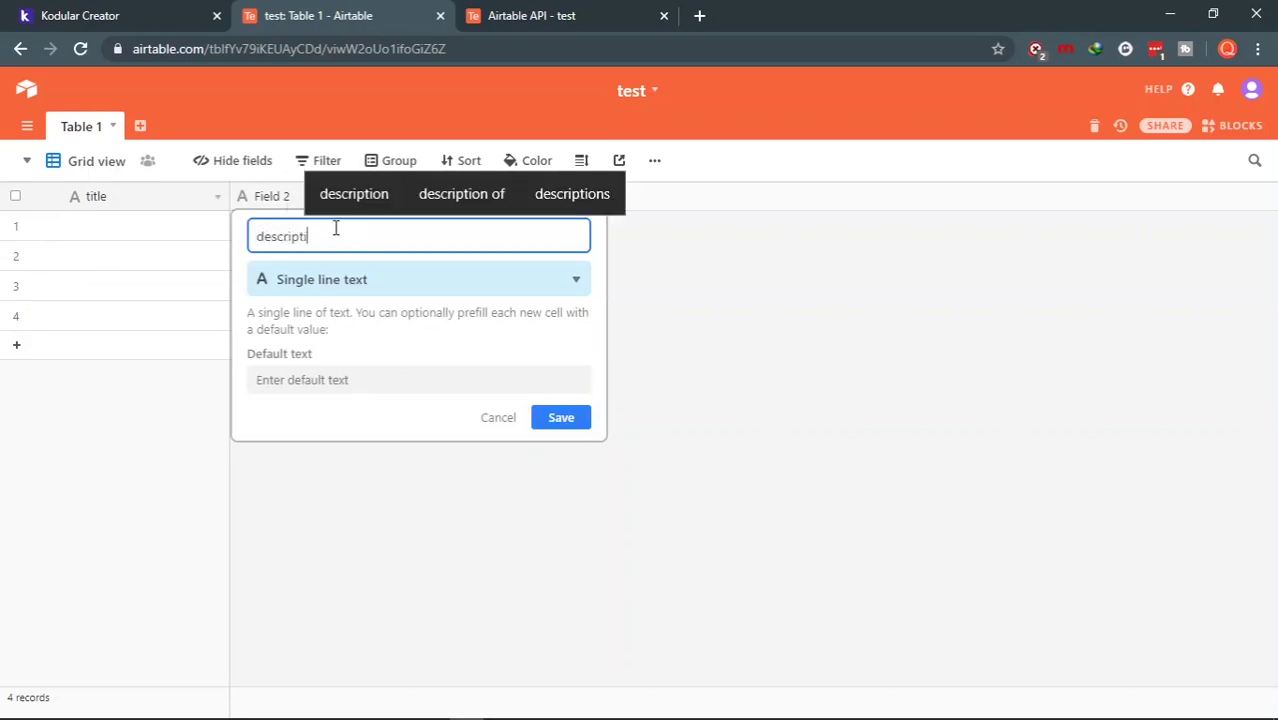
{"action": "type", "text": "on"}
{"action": "left_click", "coordinate": [377, 285]}
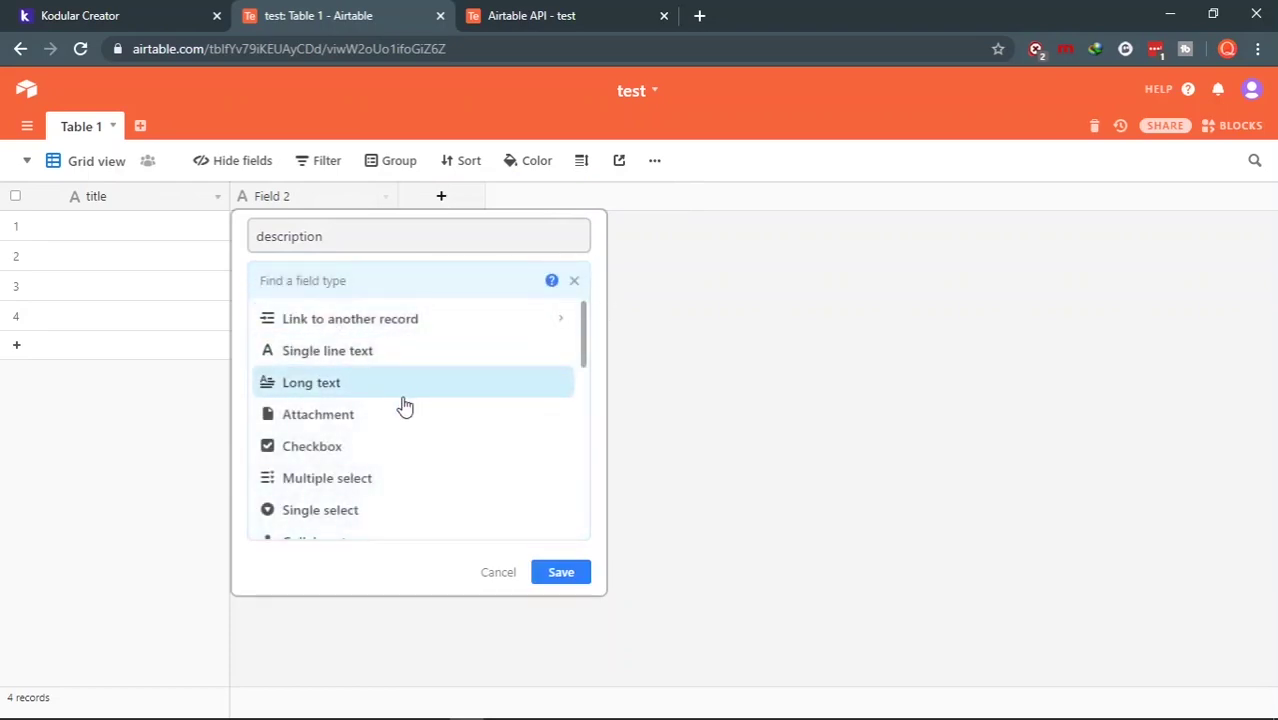
{"action": "left_click", "coordinate": [405, 386]}
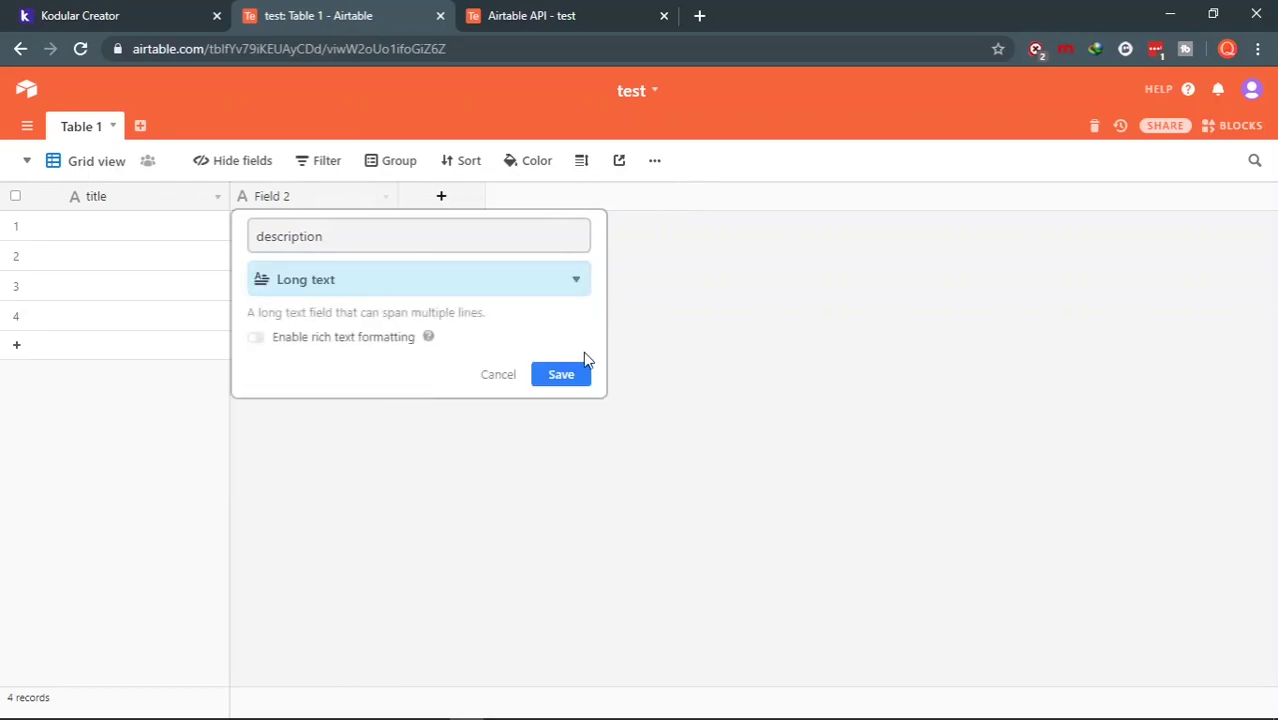
{"action": "left_click", "coordinate": [561, 375]}
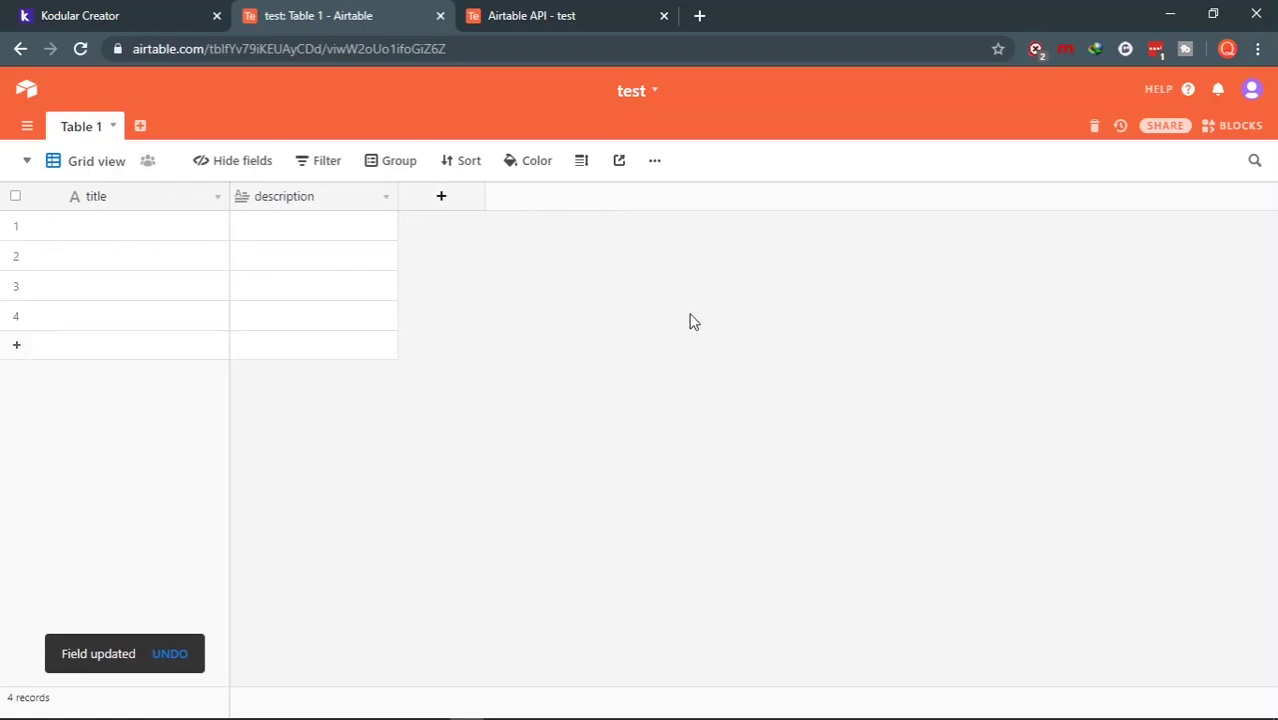
{"action": "mouse_move", "coordinate": [20, 316]}
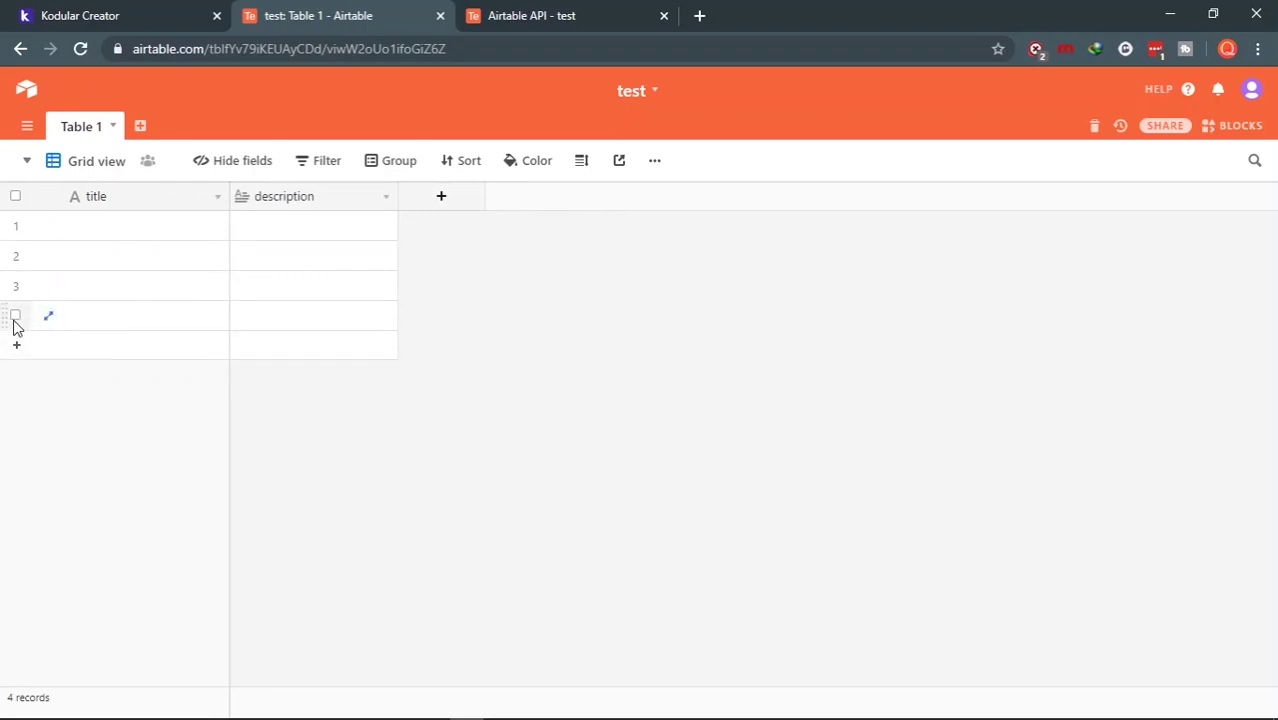
Step: Delete records 2, 3 and 4, leaving a single empty record in Table 1
{"action": "left_click", "coordinate": [15, 316]}
{"action": "left_click", "coordinate": [16, 286]}
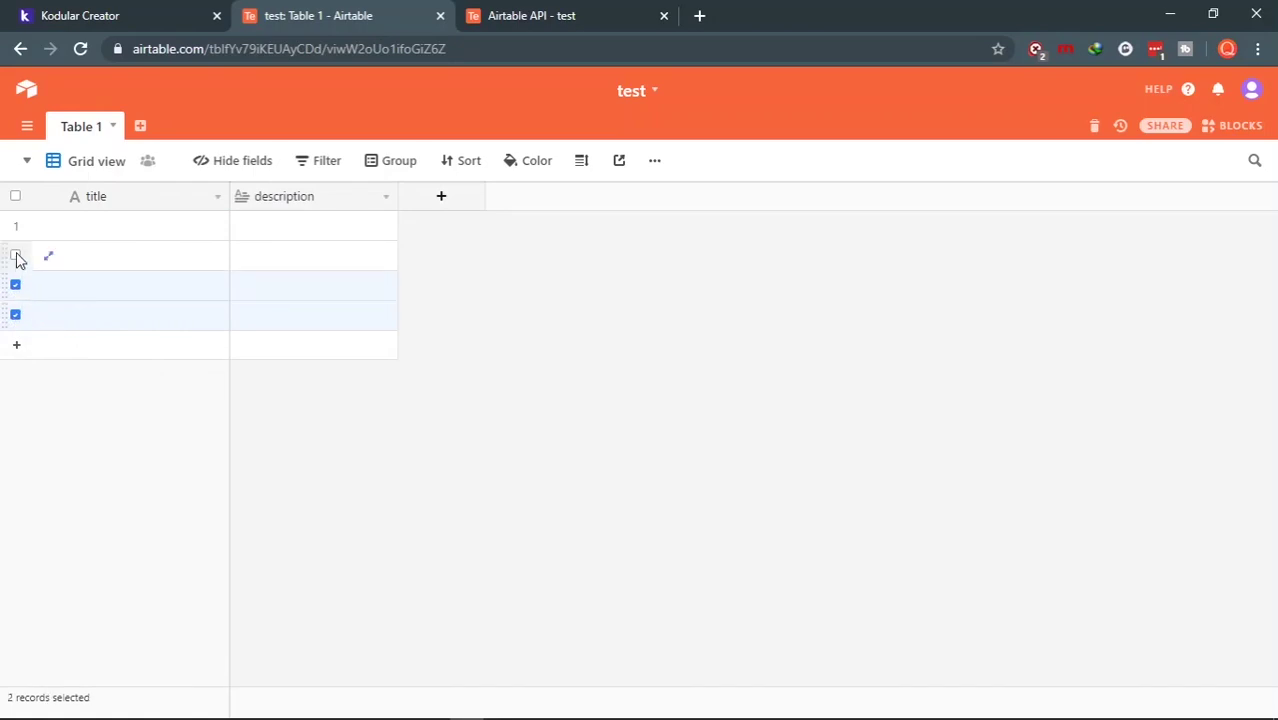
{"action": "left_click", "coordinate": [16, 256]}
{"action": "right_click", "coordinate": [17, 258]}
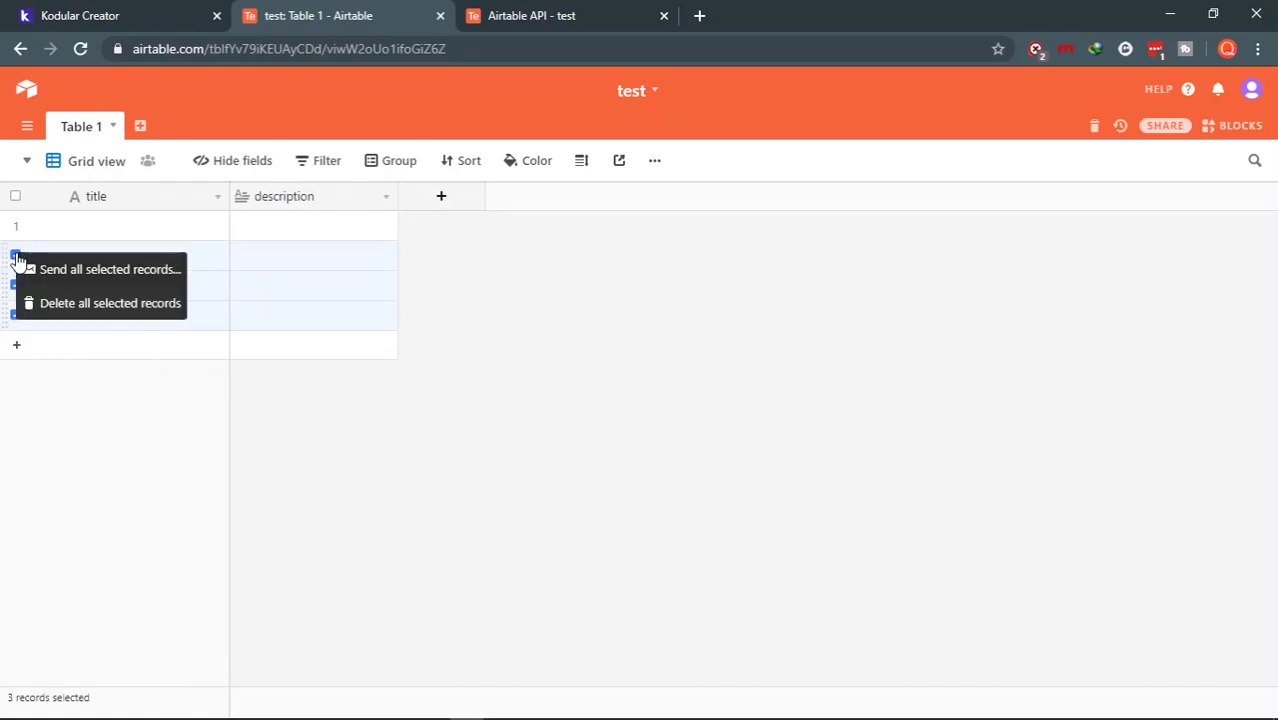
{"action": "left_click", "coordinate": [40, 302]}
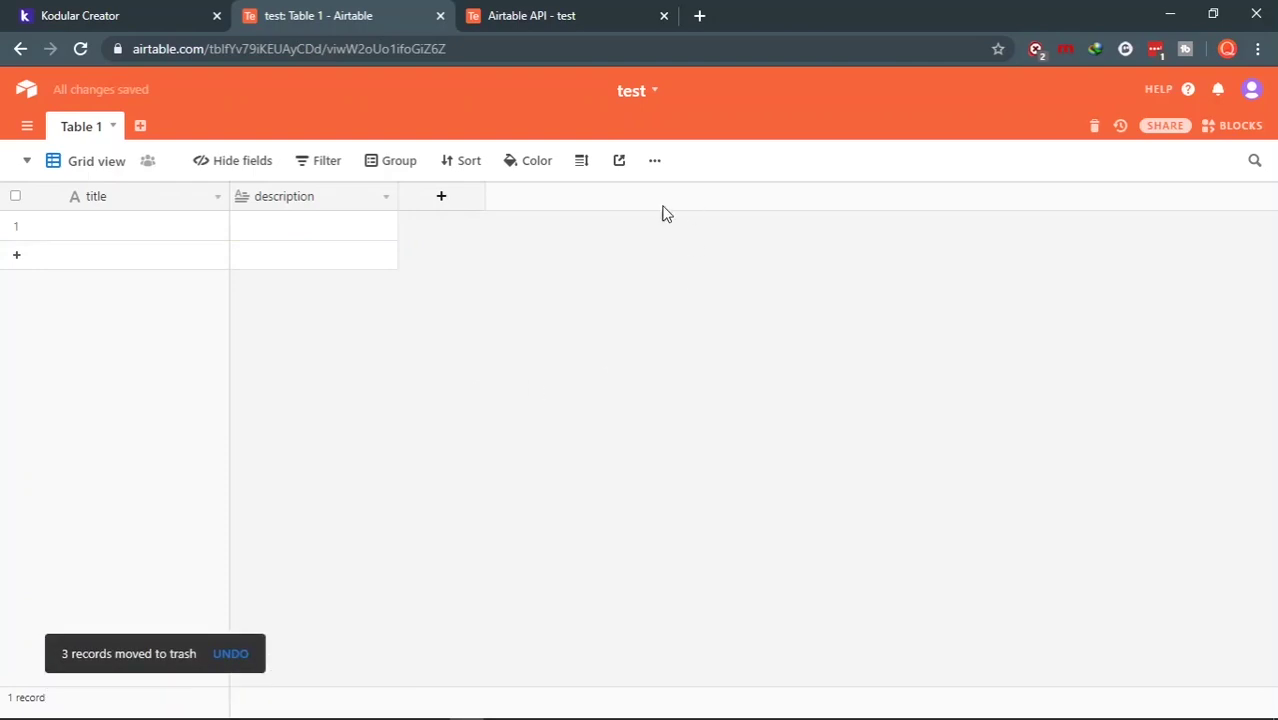
{"action": "left_click", "coordinate": [140, 127]}
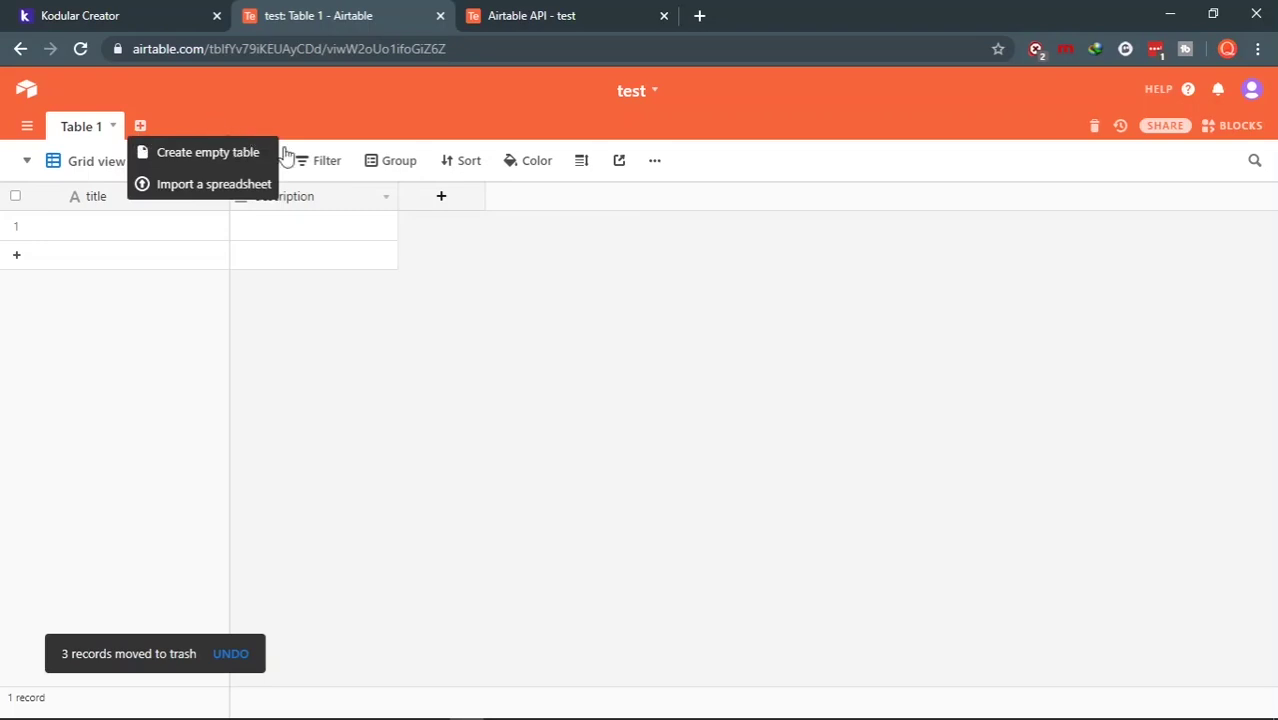
{"action": "left_click", "coordinate": [536, 345]}
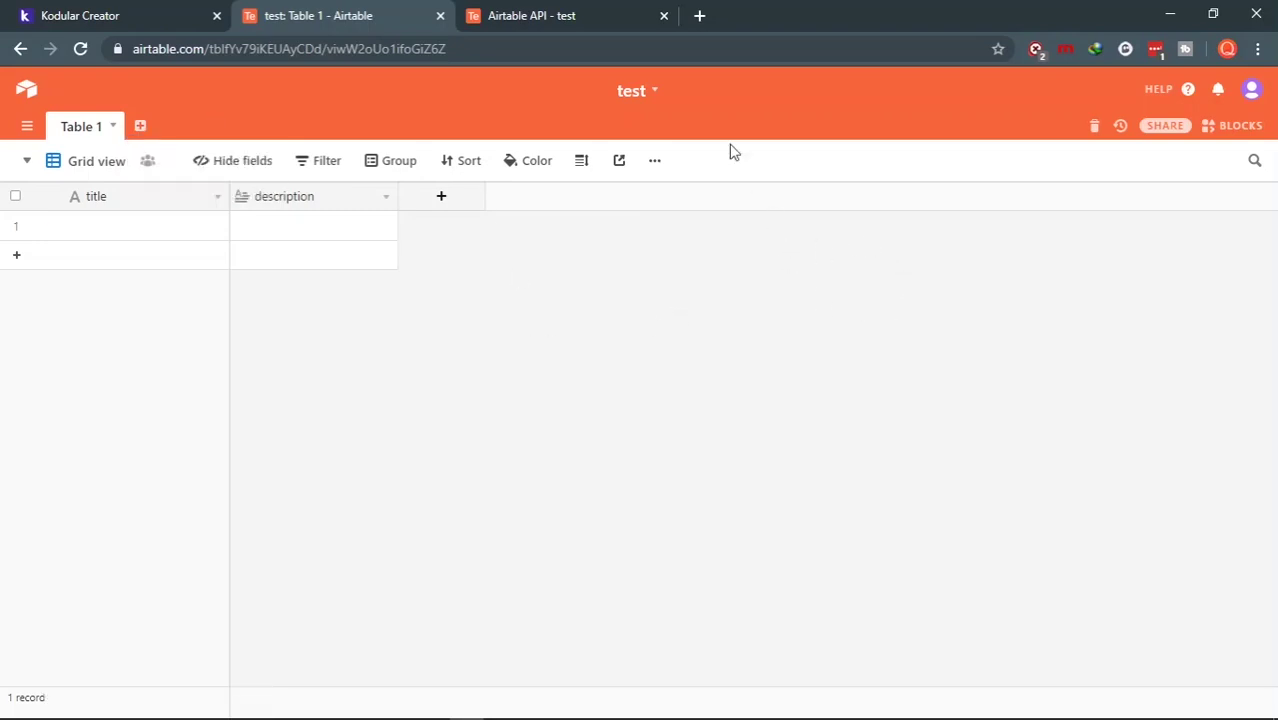
{"action": "left_click", "coordinate": [72, 12]}
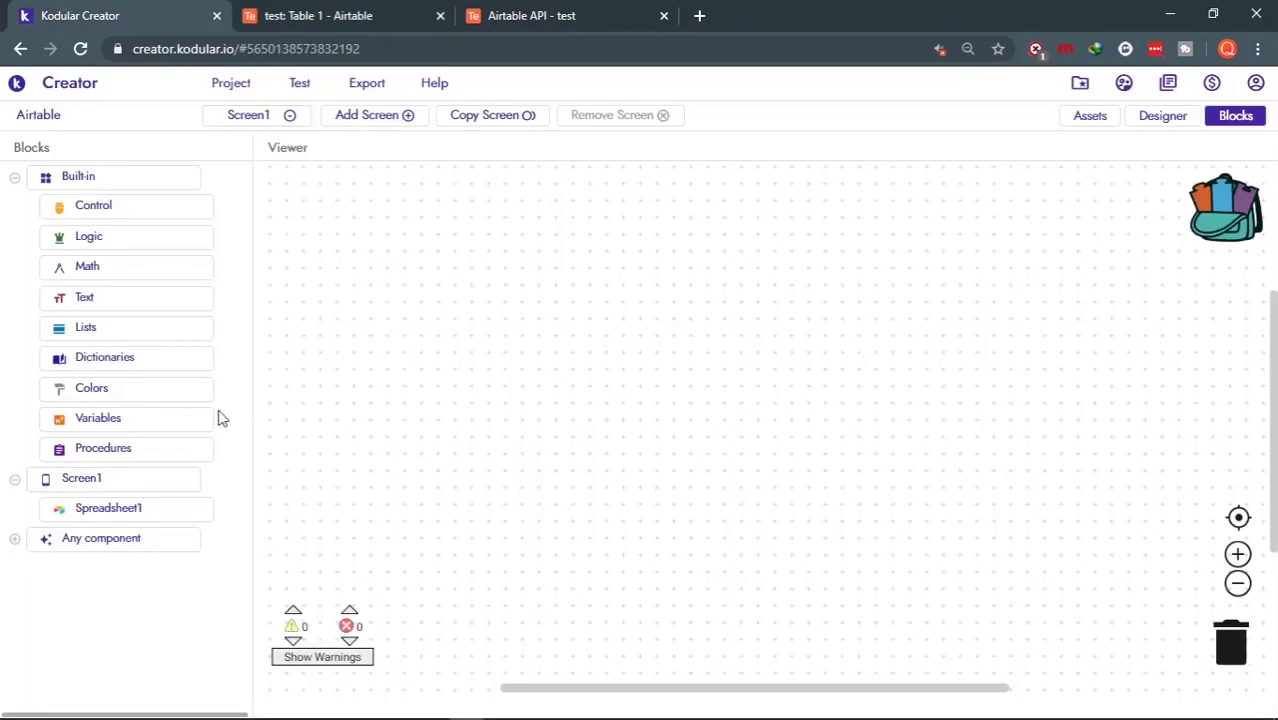
{"action": "left_click", "coordinate": [150, 510]}
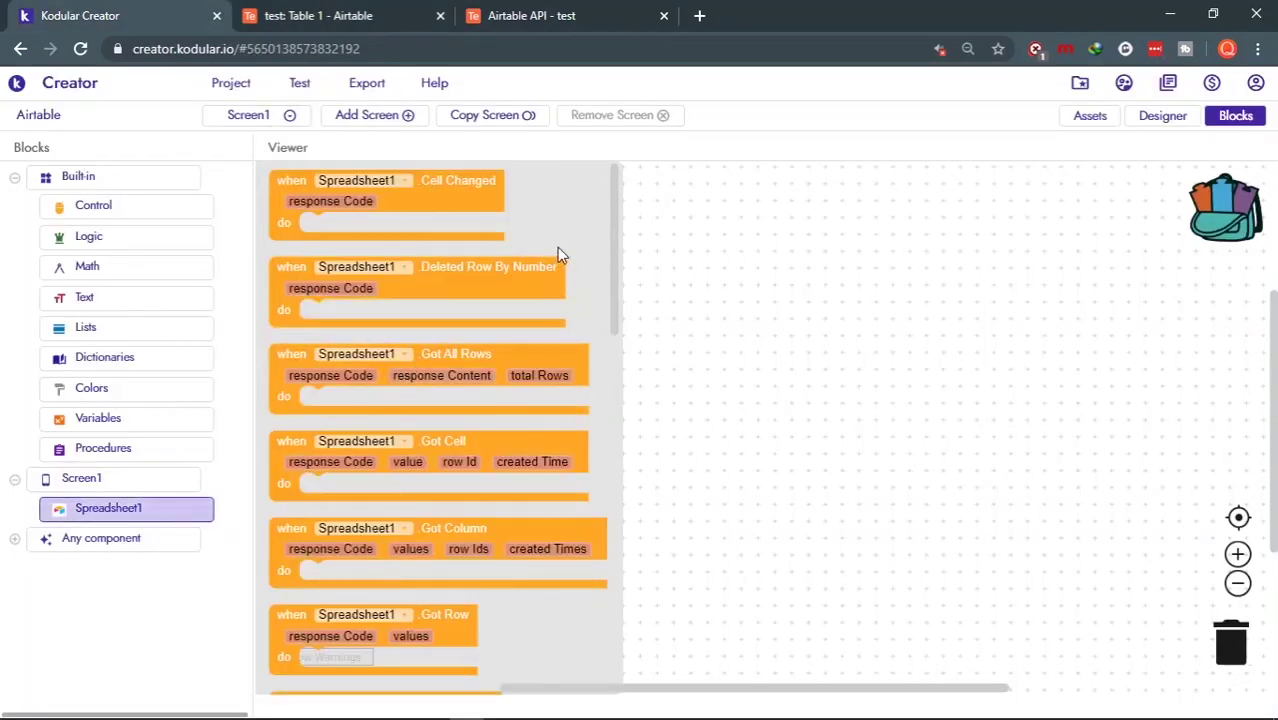
{"action": "scroll", "coordinate": [557, 247], "scroll_direction": "down", "scroll_amount": 10}
{"action": "scroll", "coordinate": [557, 247], "scroll_direction": "up", "scroll_amount": 3}
{"action": "scroll", "coordinate": [557, 247], "scroll_direction": "up", "scroll_amount": 7}
{"action": "scroll", "coordinate": [557, 247], "scroll_direction": "down", "scroll_amount": 3}
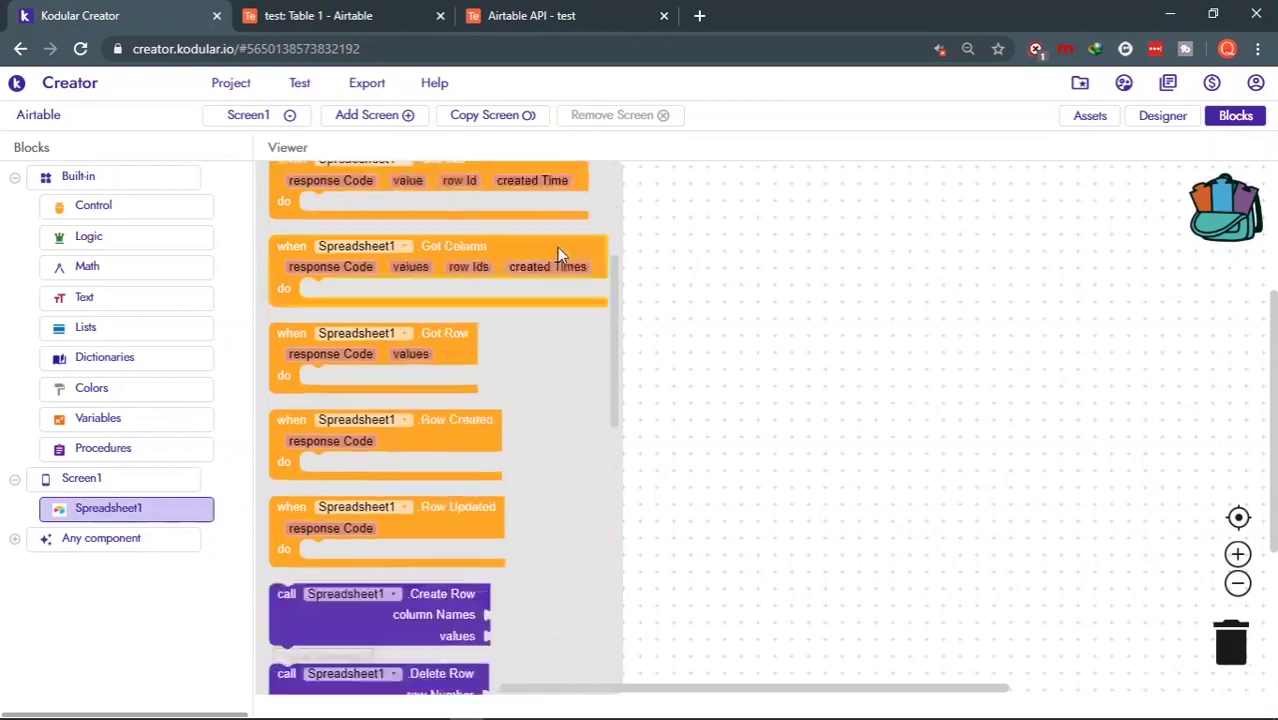
{"action": "scroll", "coordinate": [557, 247], "scroll_direction": "down", "scroll_amount": 10}
{"action": "scroll", "coordinate": [557, 247], "scroll_direction": "up", "scroll_amount": 8}
{"action": "scroll", "coordinate": [557, 247], "scroll_direction": "up", "scroll_amount": 4}
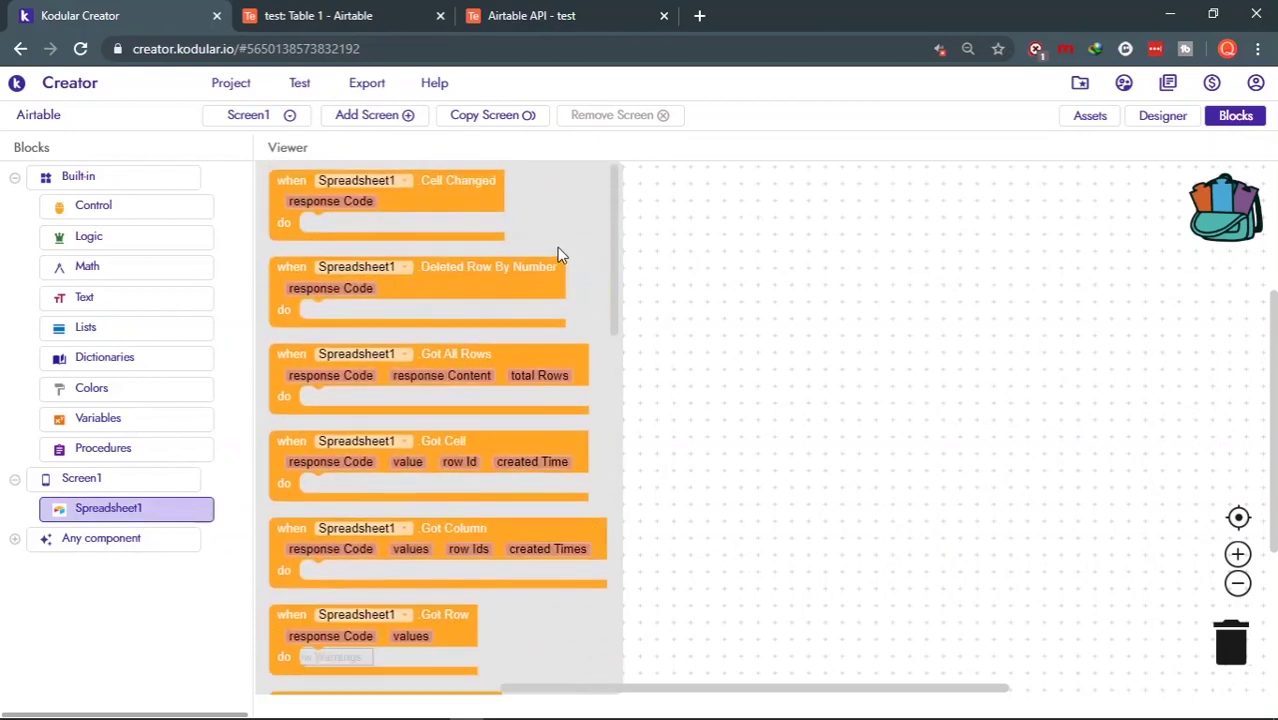
{"action": "scroll", "coordinate": [557, 247], "scroll_direction": "down", "scroll_amount": 10}
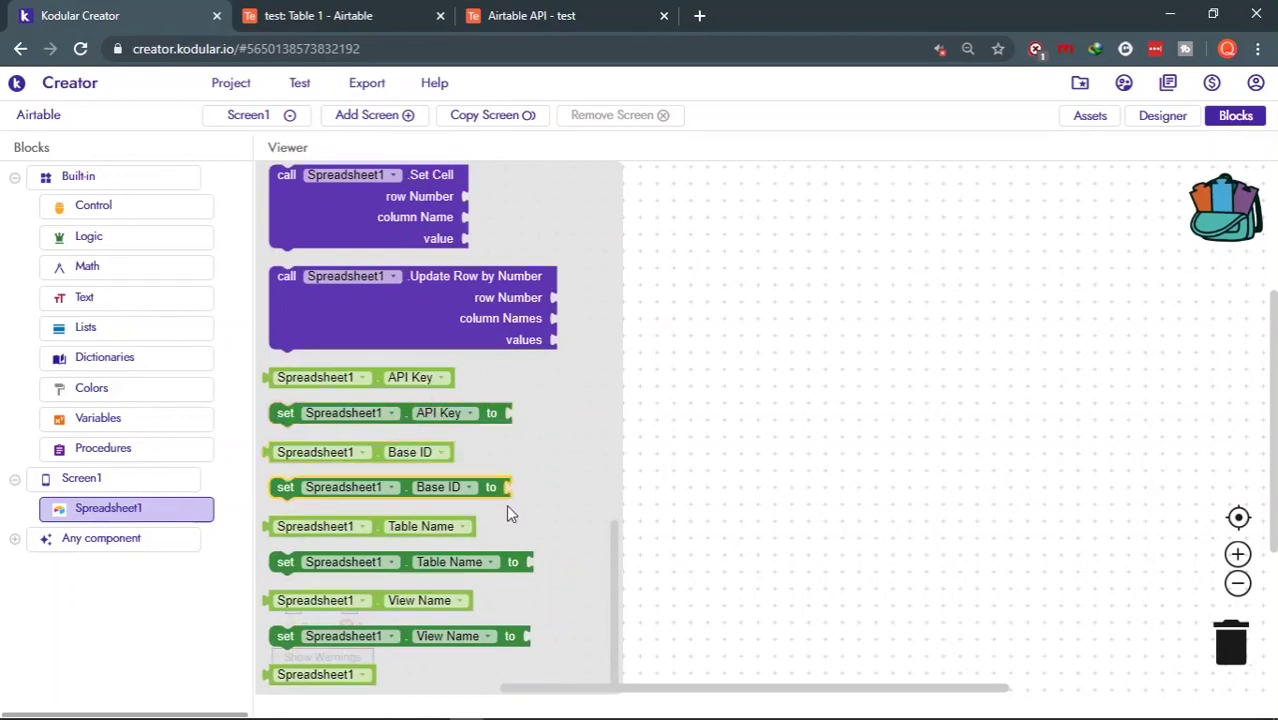
{"action": "scroll", "coordinate": [577, 455], "scroll_direction": "up", "scroll_amount": 5}
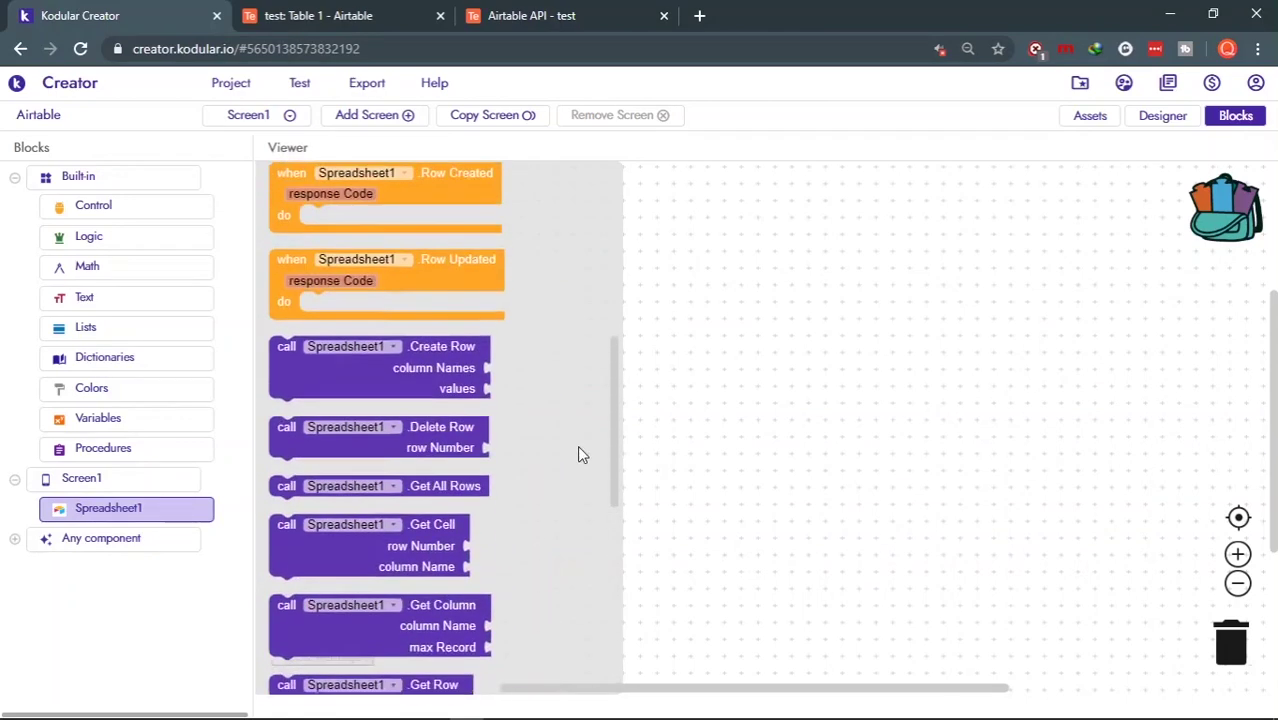
{"action": "scroll", "coordinate": [577, 455], "scroll_direction": "up", "scroll_amount": 3}
{"action": "scroll", "coordinate": [577, 452], "scroll_direction": "up", "scroll_amount": 5}
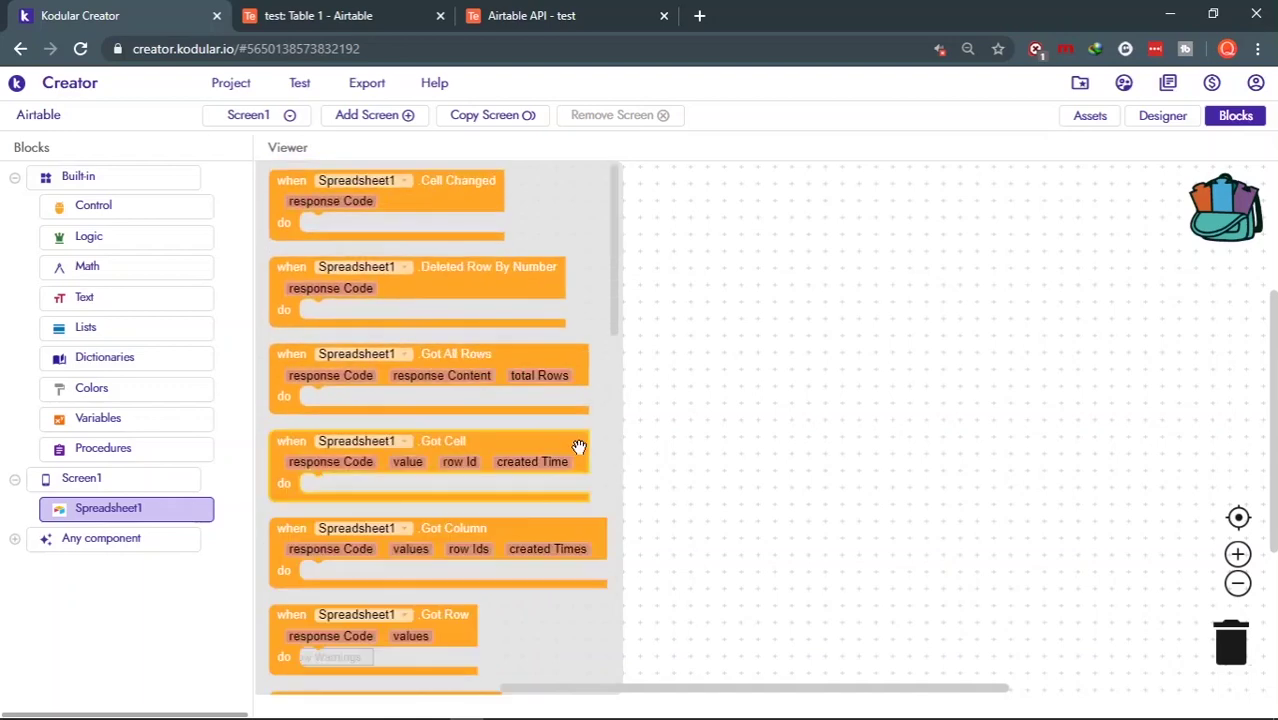
{"action": "left_click", "coordinate": [316, 12]}
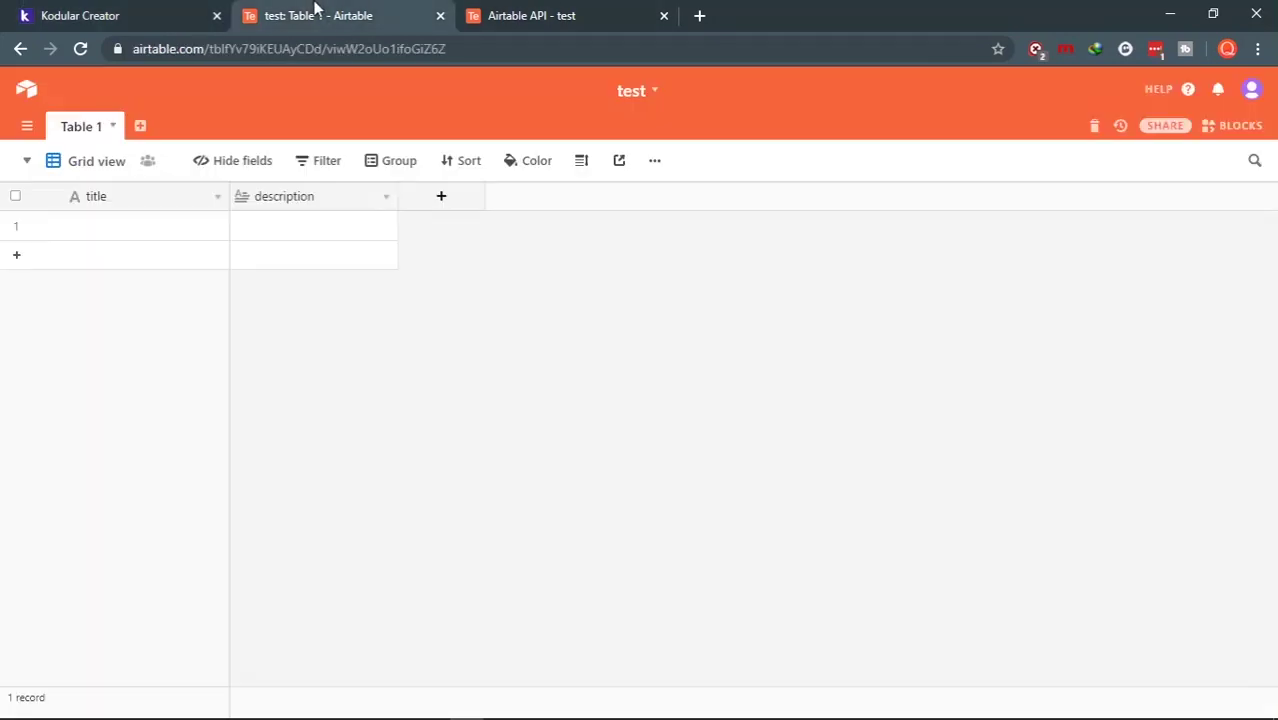
Step: Check the Grid view list, then switch back to the Kodular Creator tab
{"action": "left_click", "coordinate": [67, 172]}
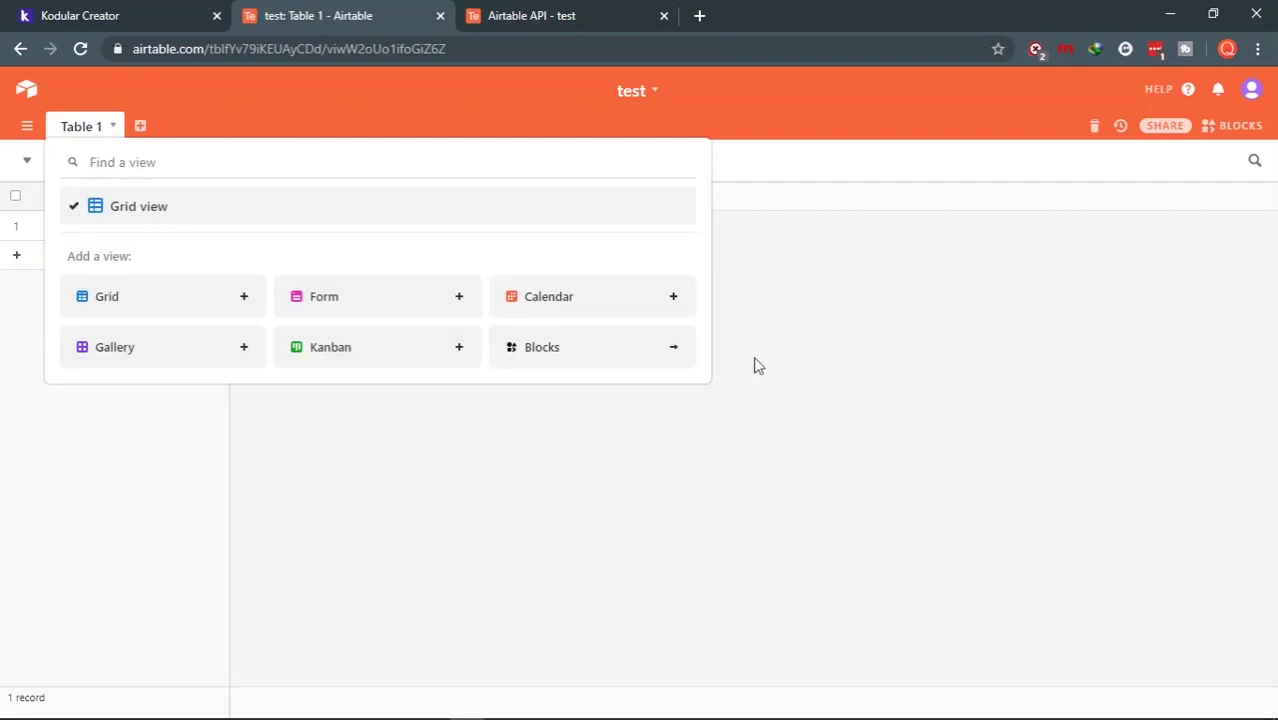
{"action": "left_click", "coordinate": [828, 385]}
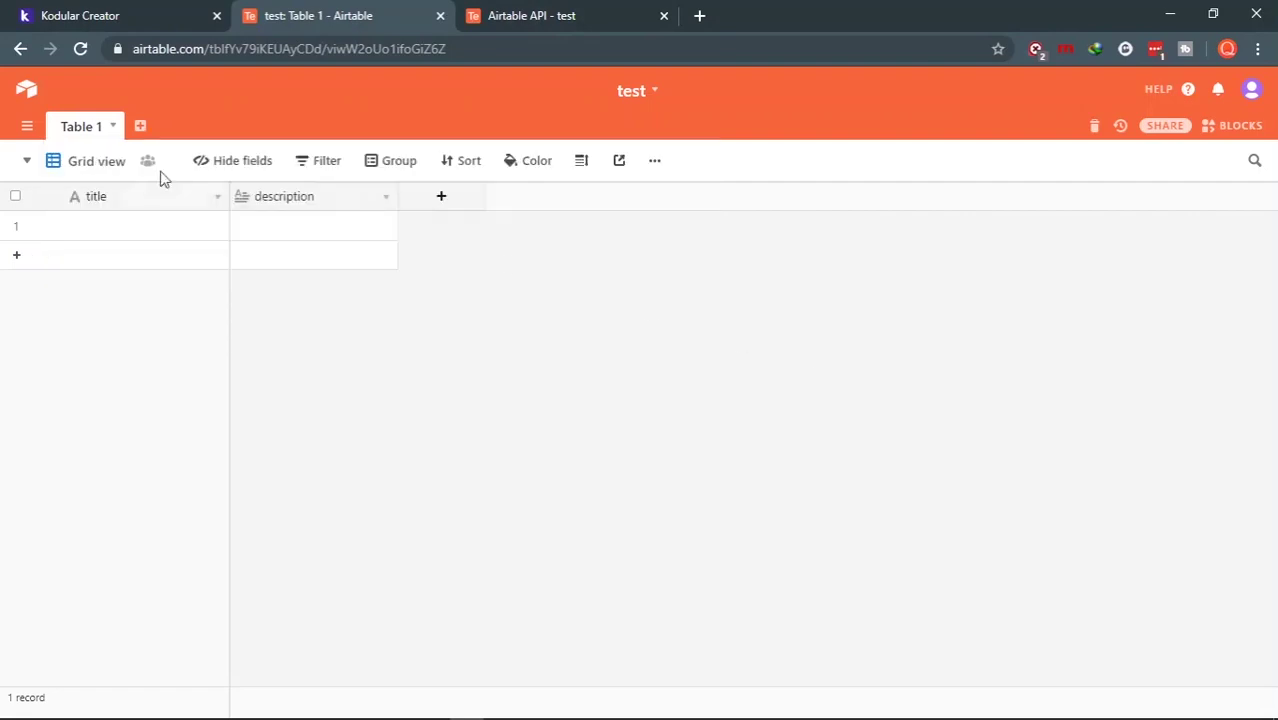
{"action": "left_click", "coordinate": [111, 176]}
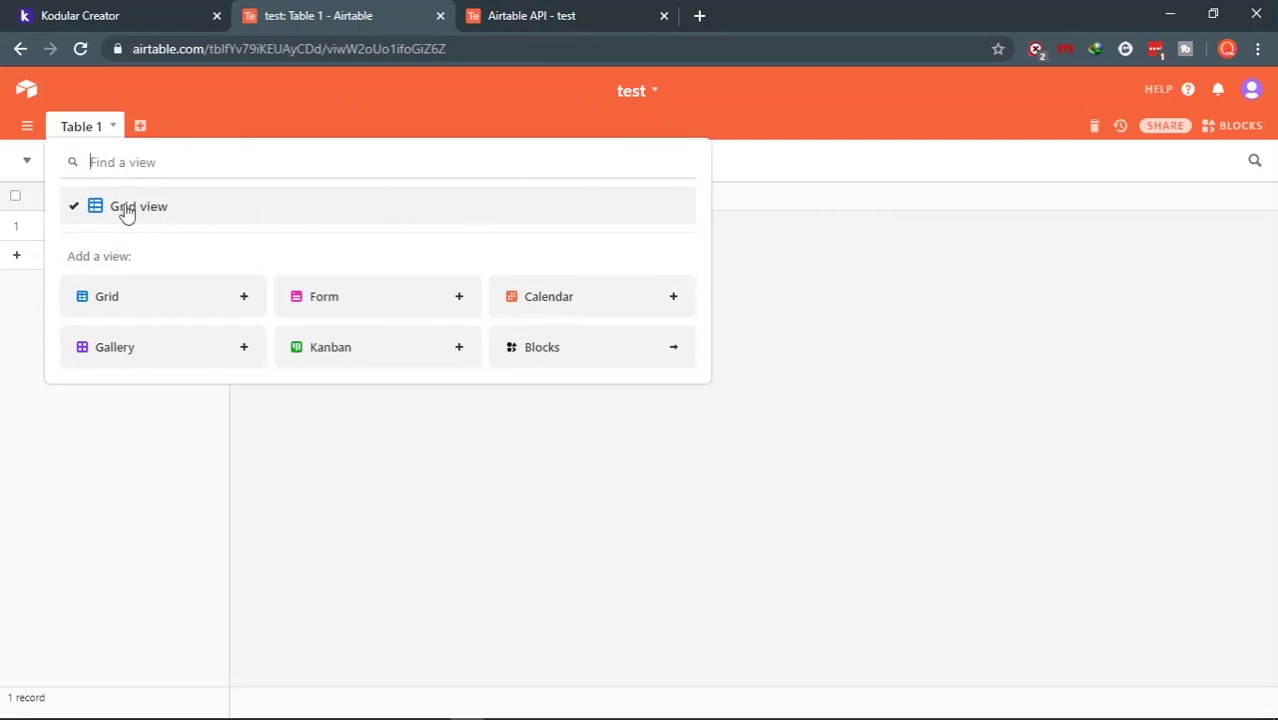
{"action": "left_click", "coordinate": [105, 481]}
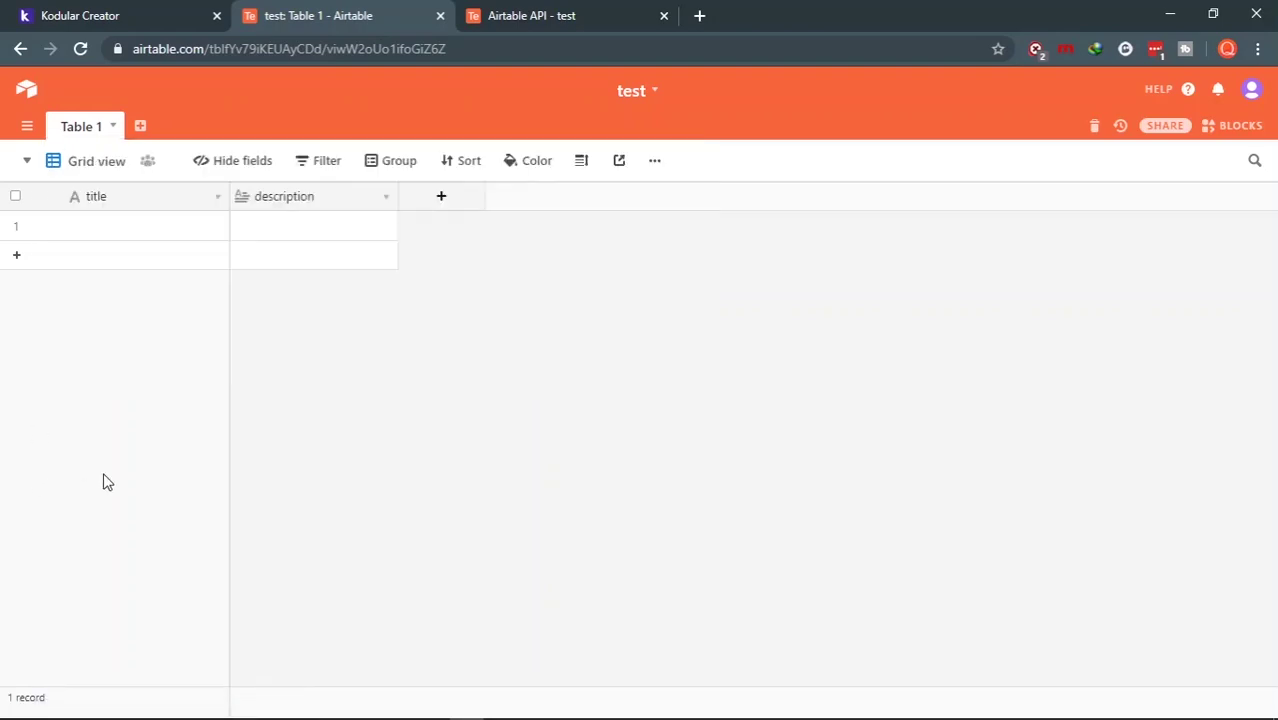
{"action": "left_click", "coordinate": [92, 9]}
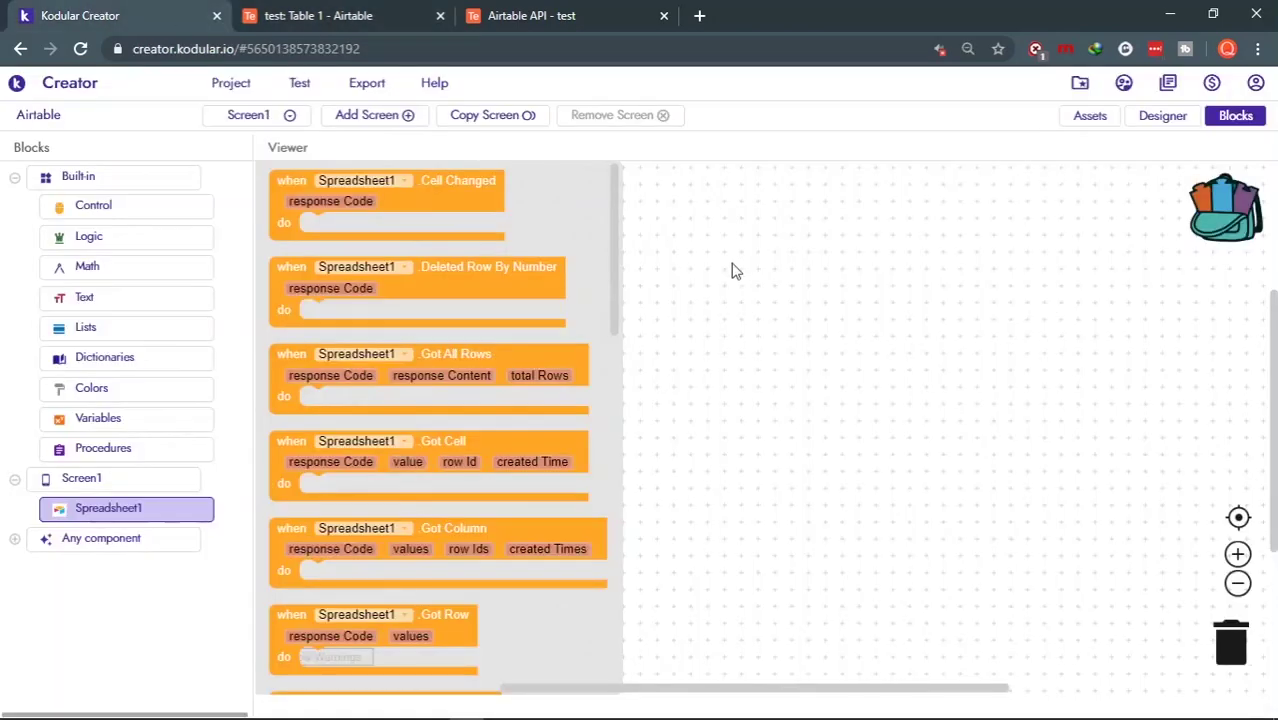
Step: Place a call Spreadsheet1.Create Row block on the workspace
{"action": "left_click", "coordinate": [1160, 117]}
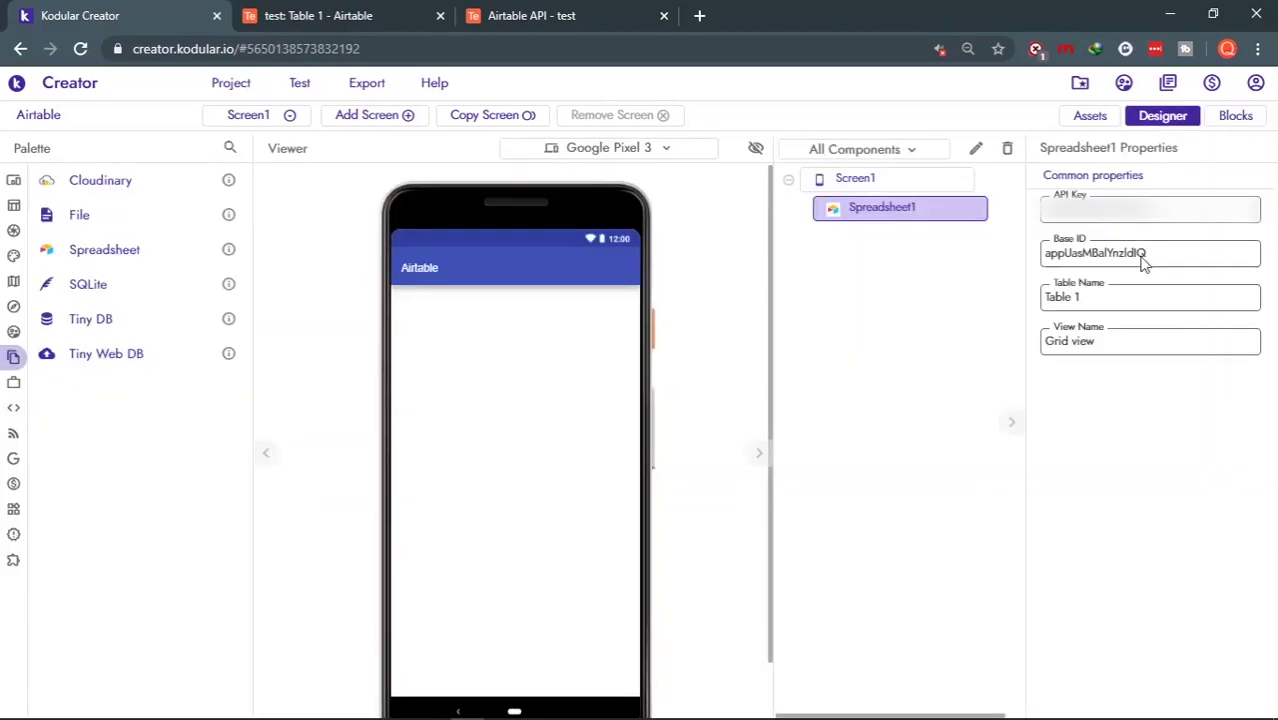
{"action": "left_click", "coordinate": [1248, 120]}
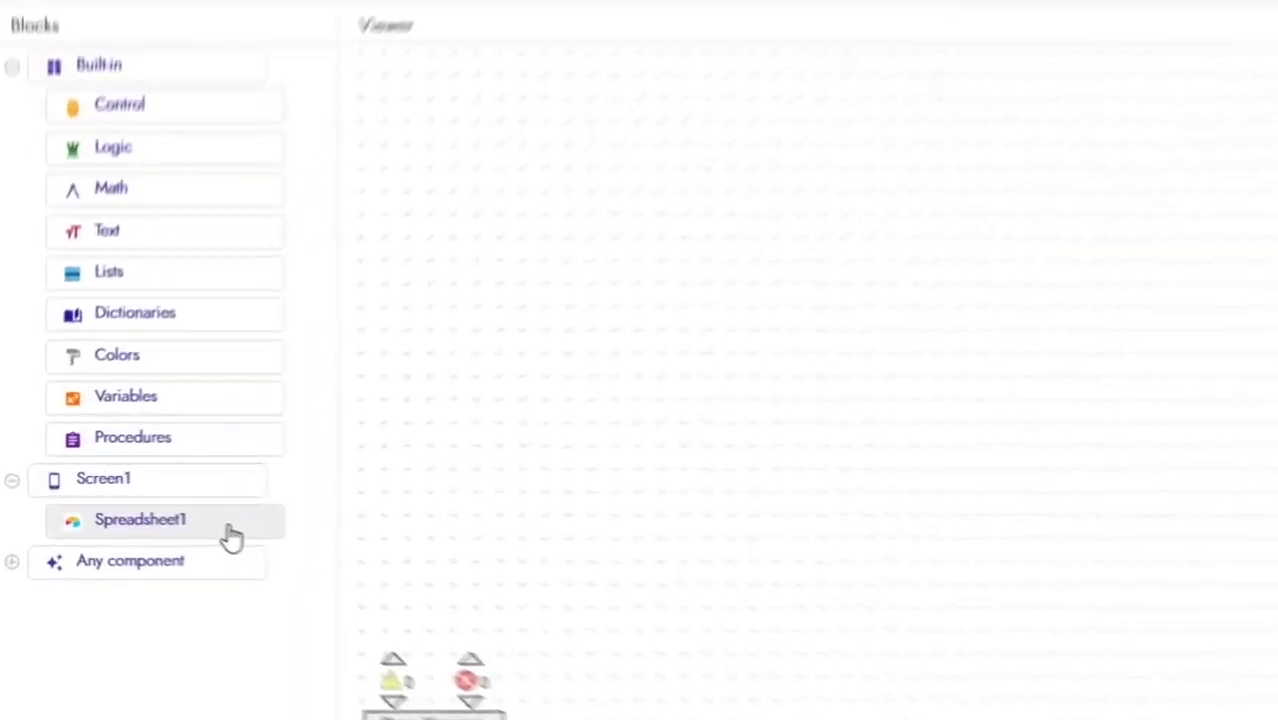
{"action": "left_click", "coordinate": [175, 520]}
{"action": "scroll", "coordinate": [520, 285], "scroll_direction": "down", "scroll_amount": 5}
{"action": "scroll", "coordinate": [746, 200], "scroll_direction": "down", "scroll_amount": 2}
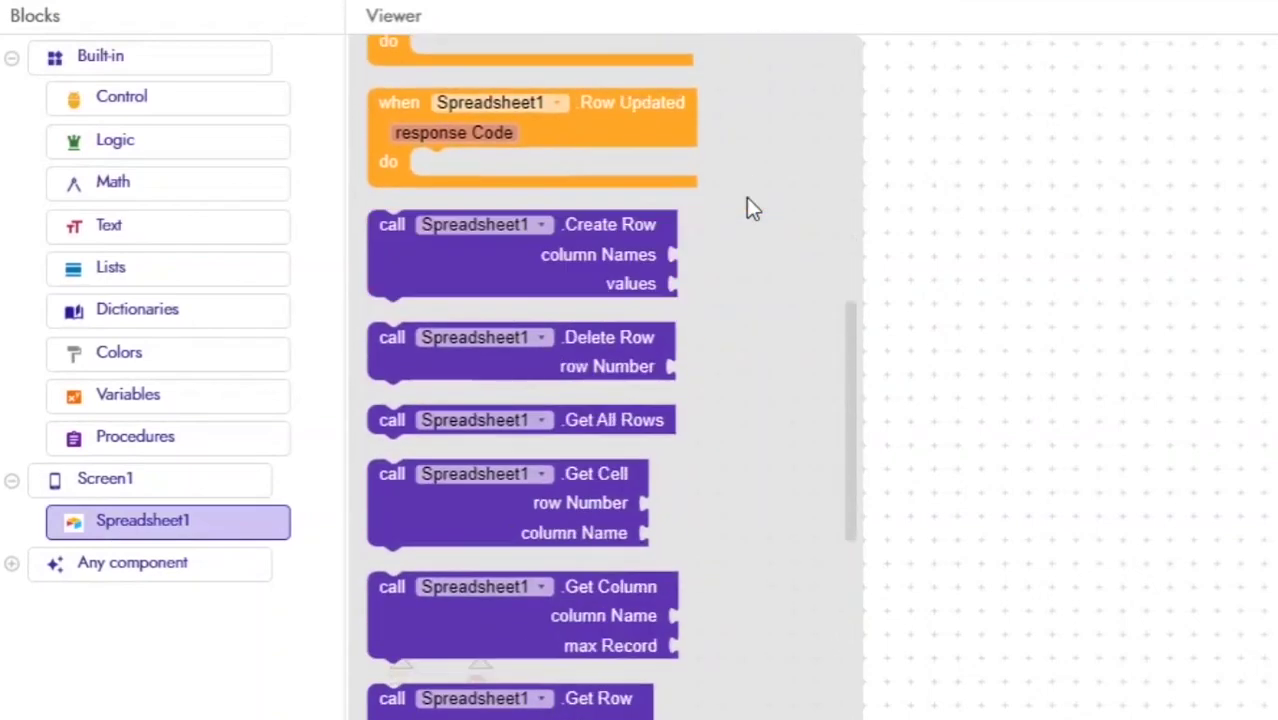
{"action": "scroll", "coordinate": [746, 200], "scroll_direction": "down", "scroll_amount": 5}
{"action": "scroll", "coordinate": [746, 200], "scroll_direction": "up", "scroll_amount": 4}
{"action": "scroll", "coordinate": [746, 200], "scroll_direction": "up", "scroll_amount": 2}
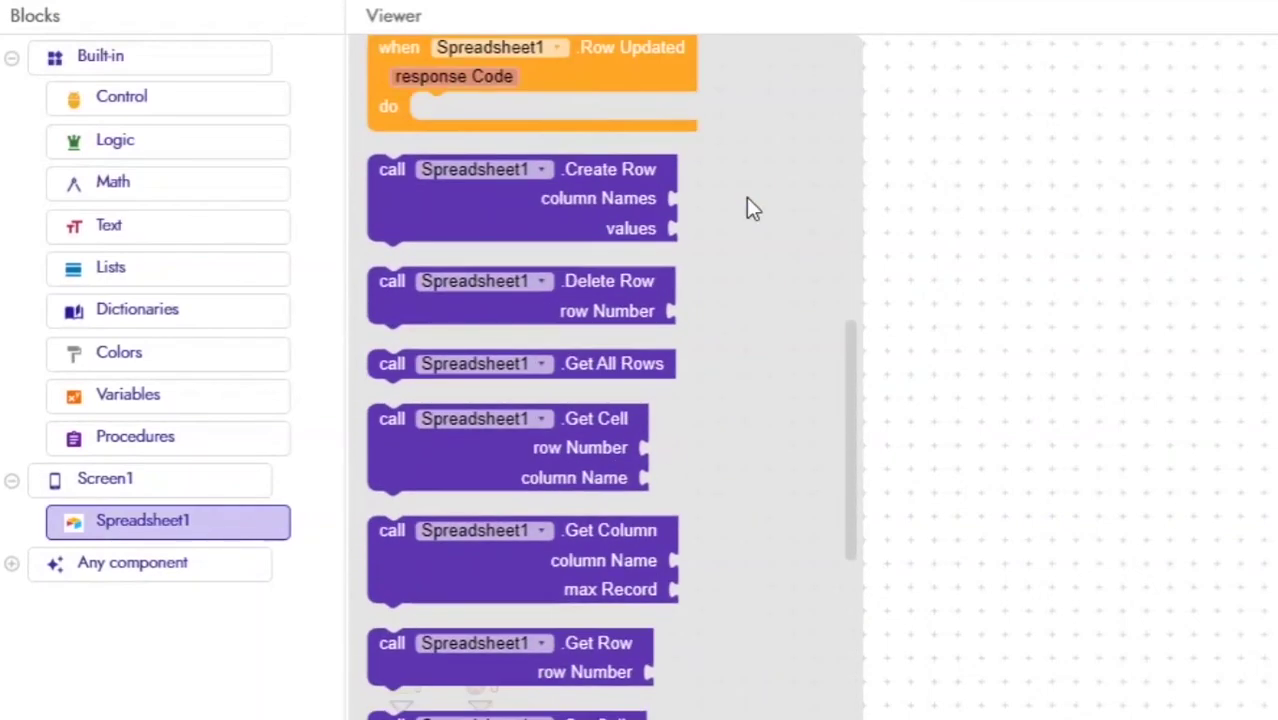
{"action": "left_click", "coordinate": [609, 199]}
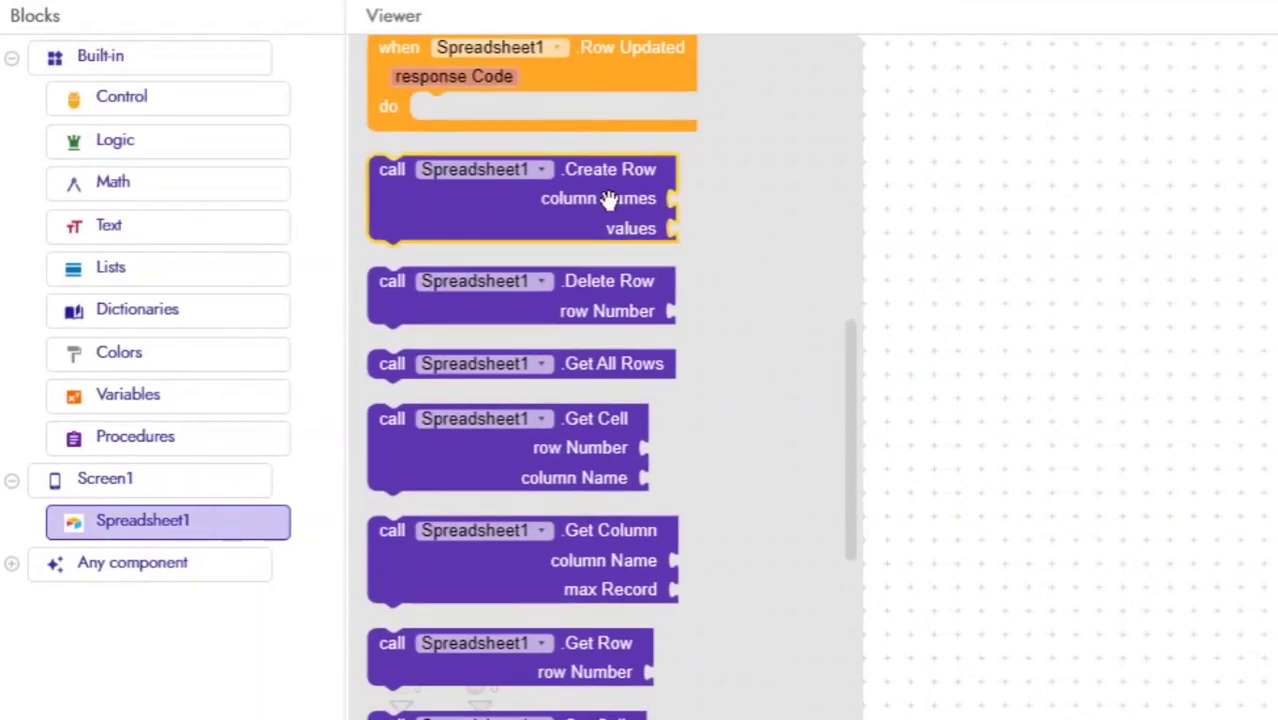
{"action": "left_click_drag", "start_coordinate": [609, 199], "coordinate": [775, 228]}
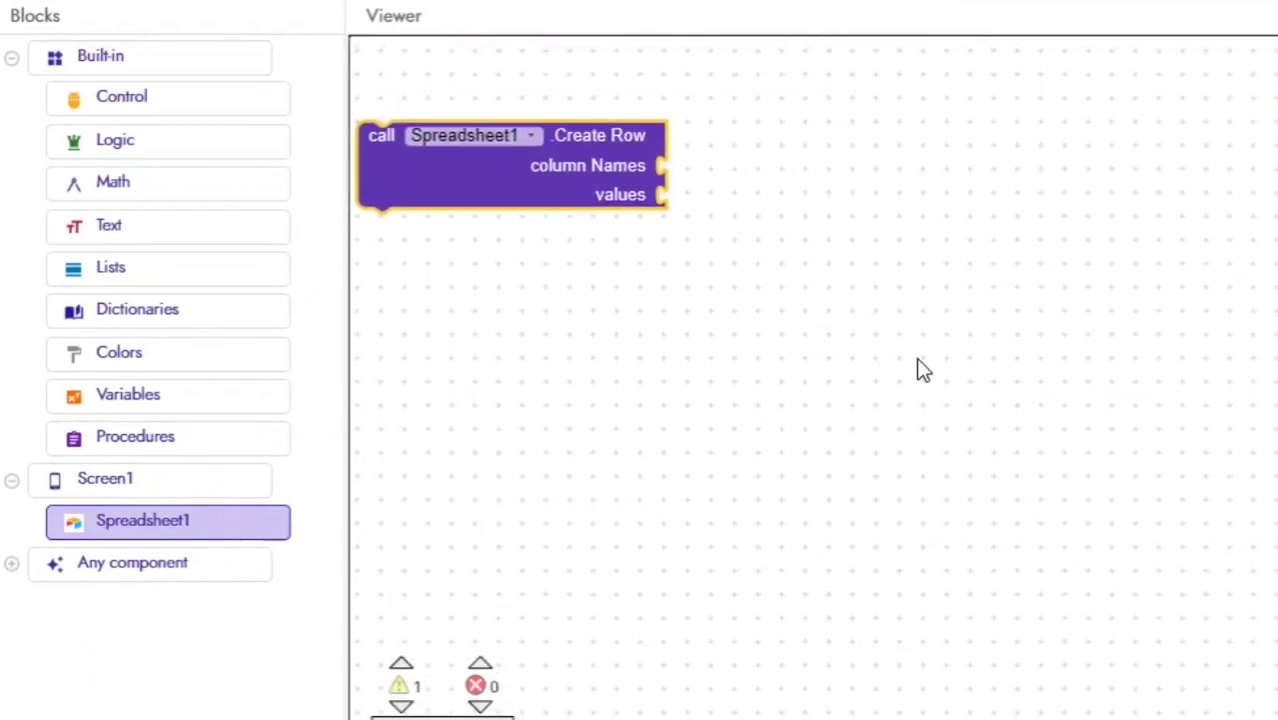
Step: Plug a make a list block into Create Row's column Names socket
{"action": "left_click", "coordinate": [100, 272]}
{"action": "scroll", "coordinate": [592, 125], "scroll_direction": "up", "scroll_amount": 2}
{"action": "scroll", "coordinate": [592, 125], "scroll_direction": "up", "scroll_amount": 5}
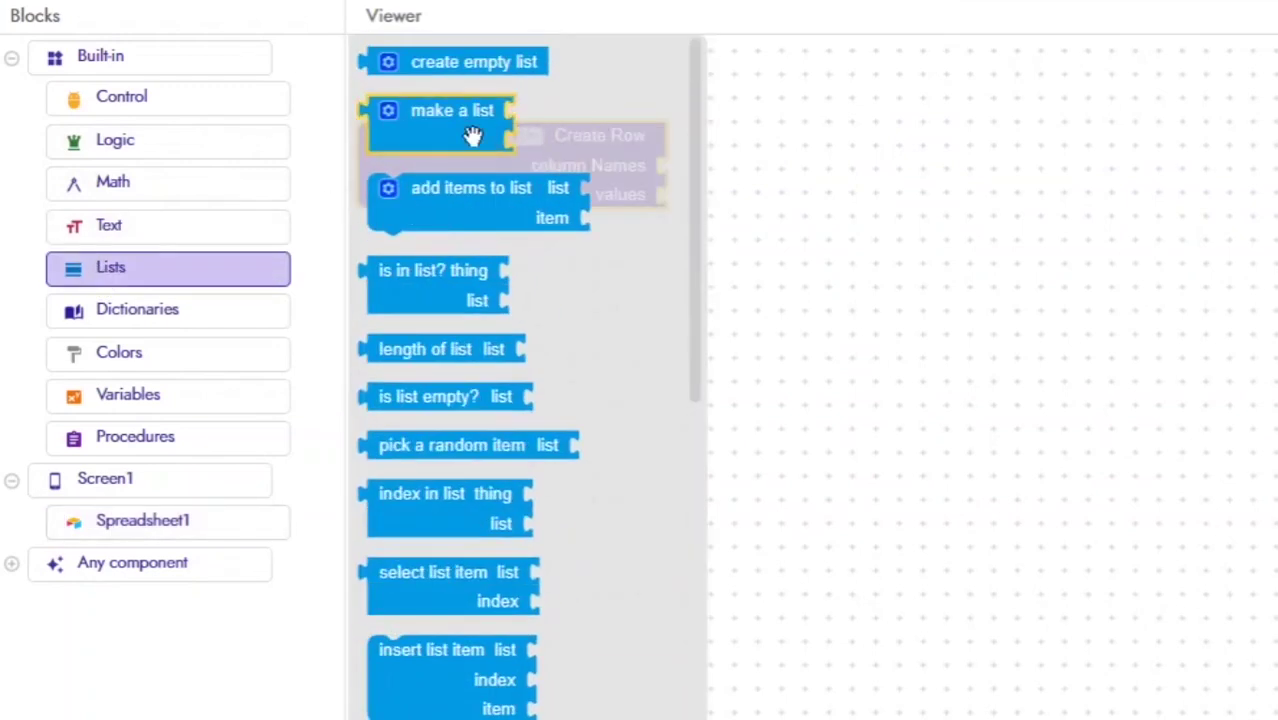
{"action": "left_click_drag", "start_coordinate": [474, 134], "coordinate": [860, 250]}
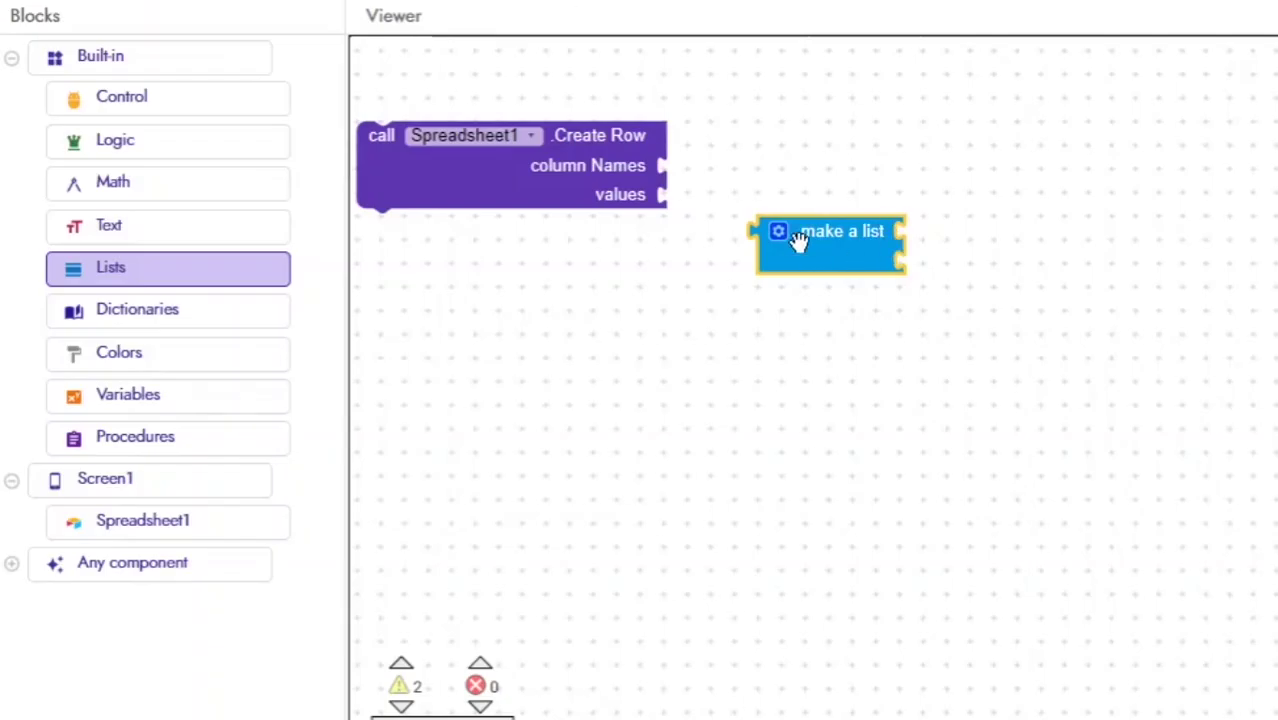
{"action": "left_click_drag", "start_coordinate": [796, 242], "coordinate": [713, 177]}
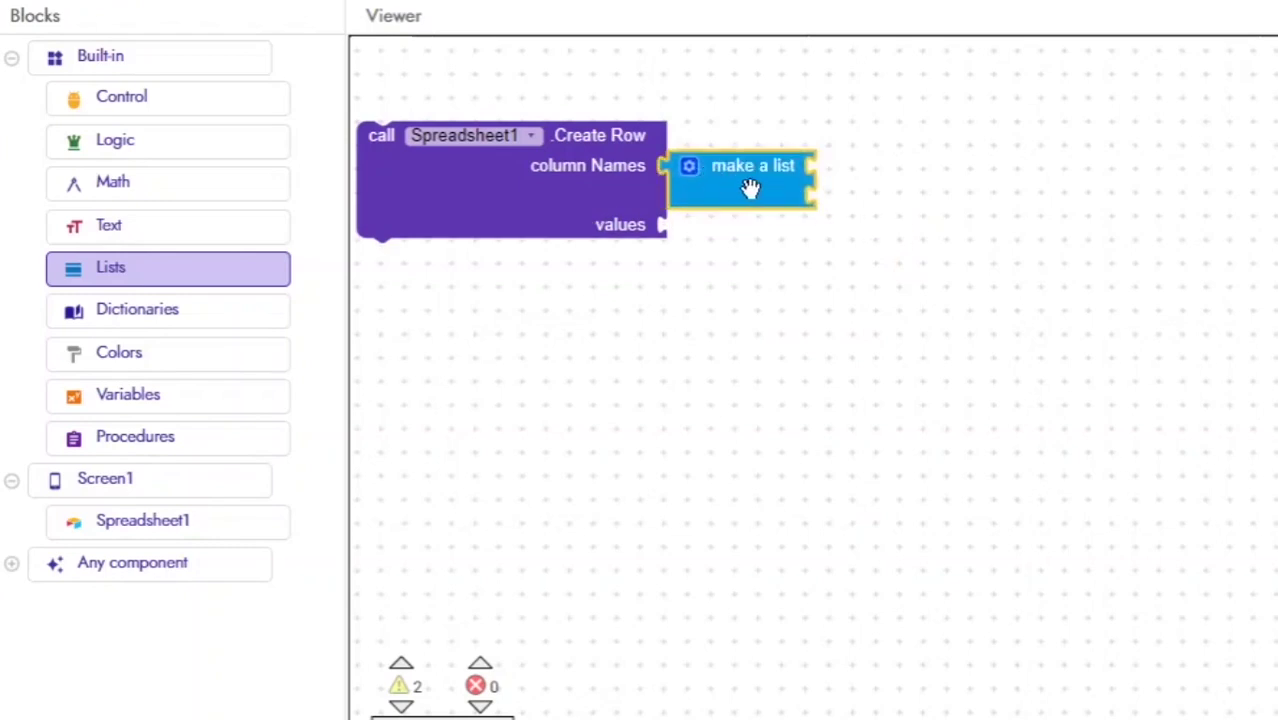
Step: Give the list three item slots and duplicate it, filling both column Names and values
{"action": "left_click", "coordinate": [688, 167]}
{"action": "left_click", "coordinate": [676, 260]}
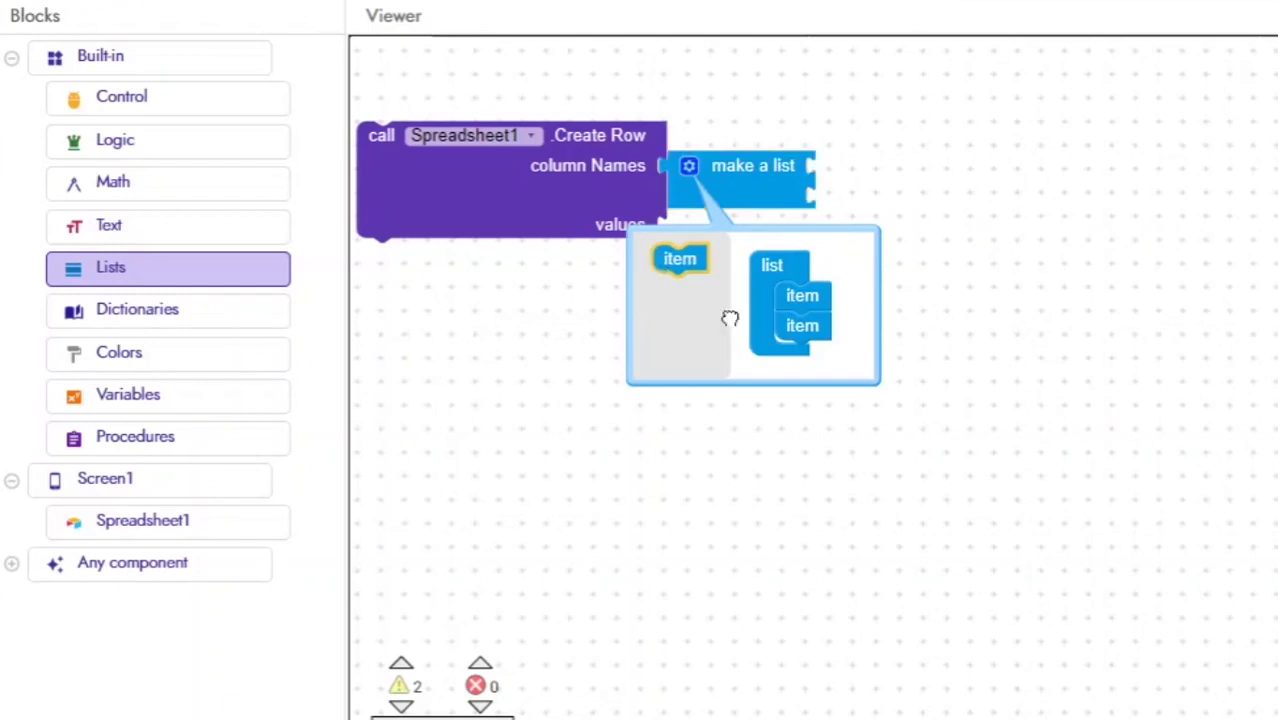
{"action": "left_click_drag", "start_coordinate": [730, 318], "coordinate": [825, 350]}
{"action": "left_click", "coordinate": [1146, 353]}
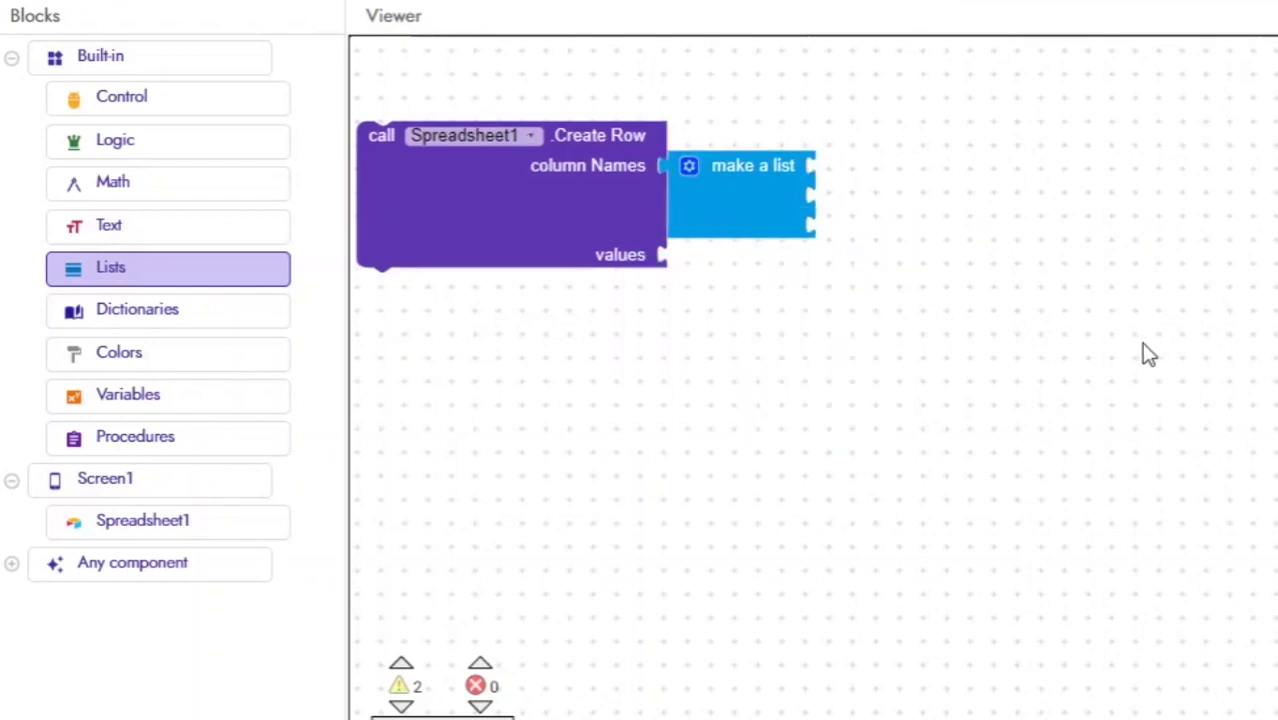
{"action": "left_click_drag", "start_coordinate": [738, 222], "coordinate": [737, 265]}
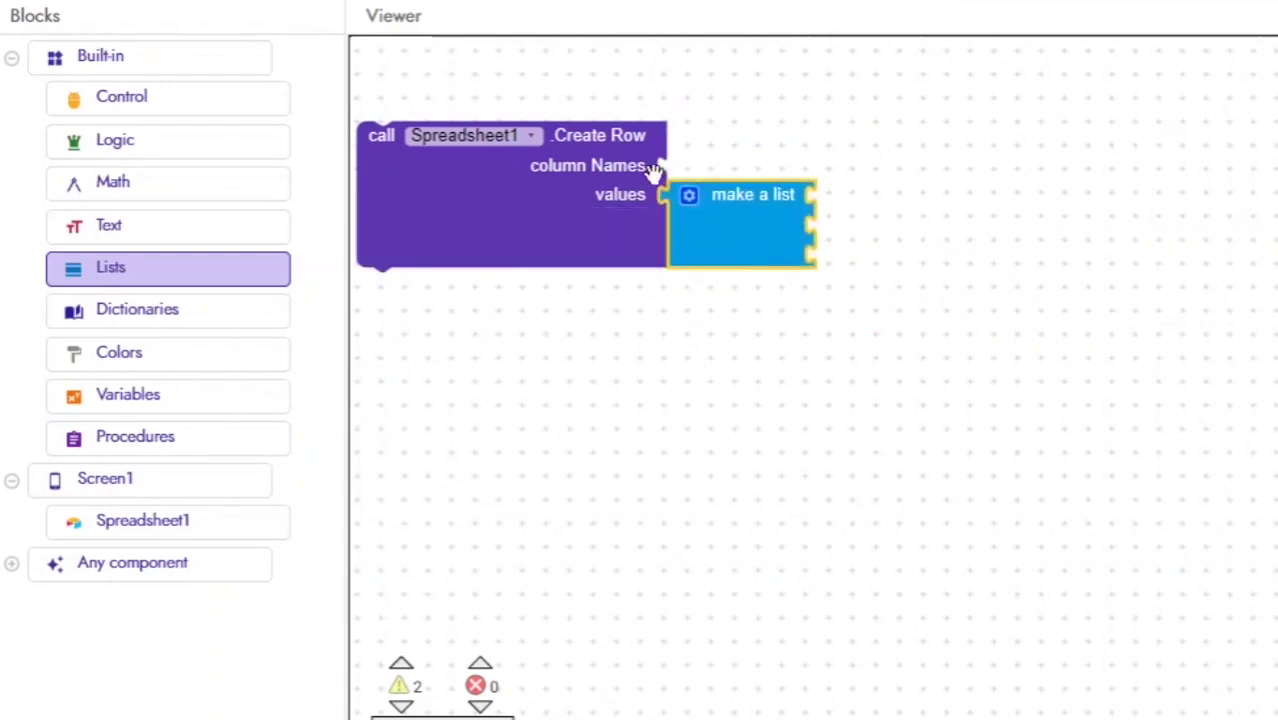
{"action": "right_click", "coordinate": [738, 212]}
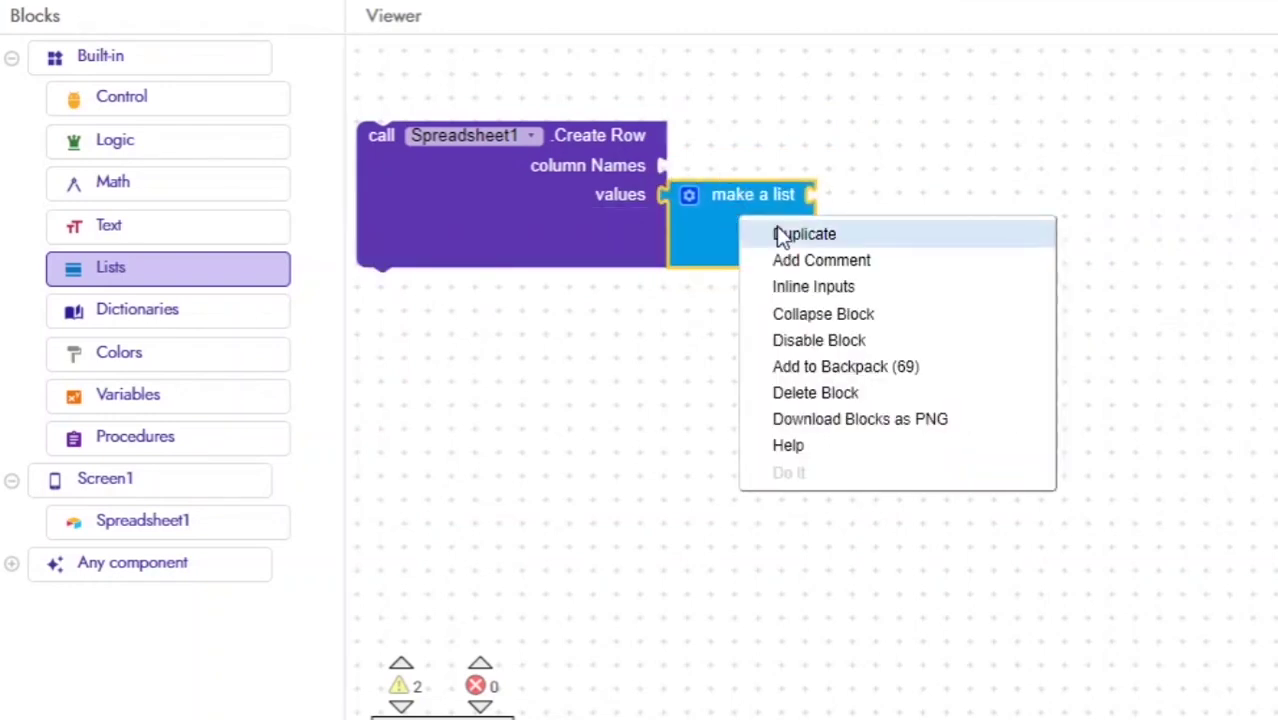
{"action": "left_click", "coordinate": [776, 226]}
{"action": "left_click_drag", "start_coordinate": [778, 225], "coordinate": [773, 199]}
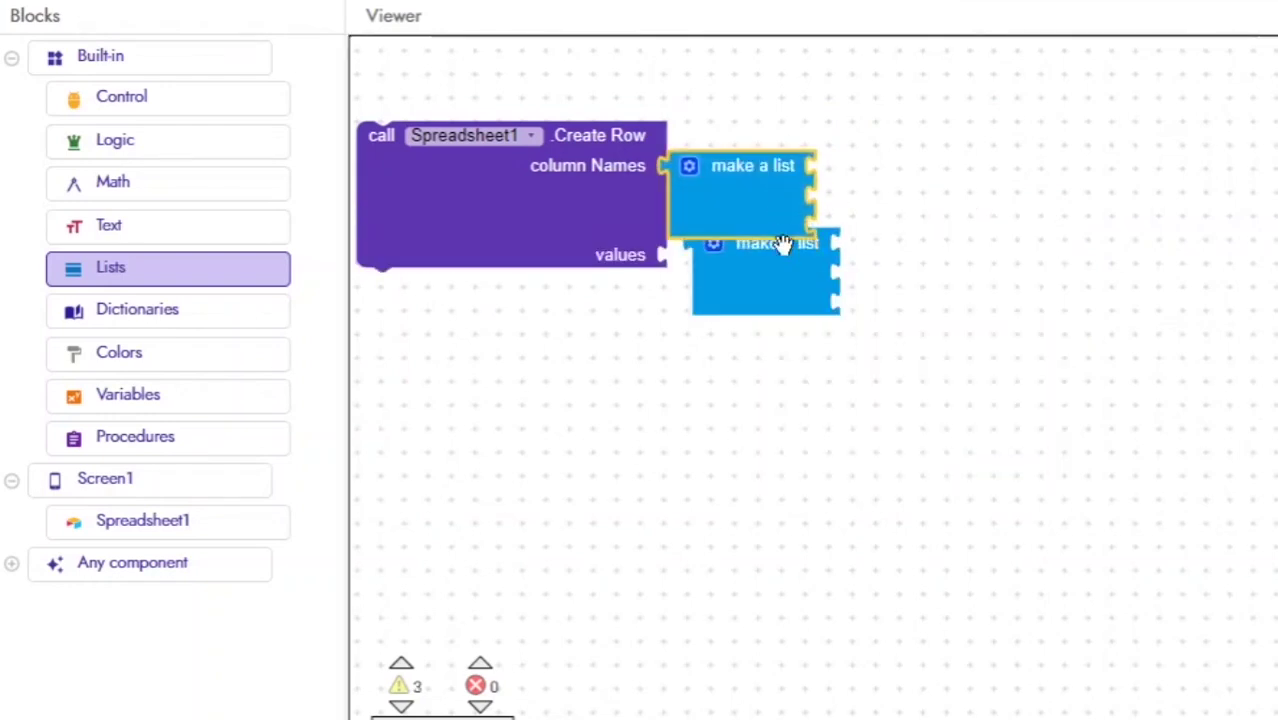
{"action": "left_click_drag", "start_coordinate": [783, 258], "coordinate": [765, 265]}
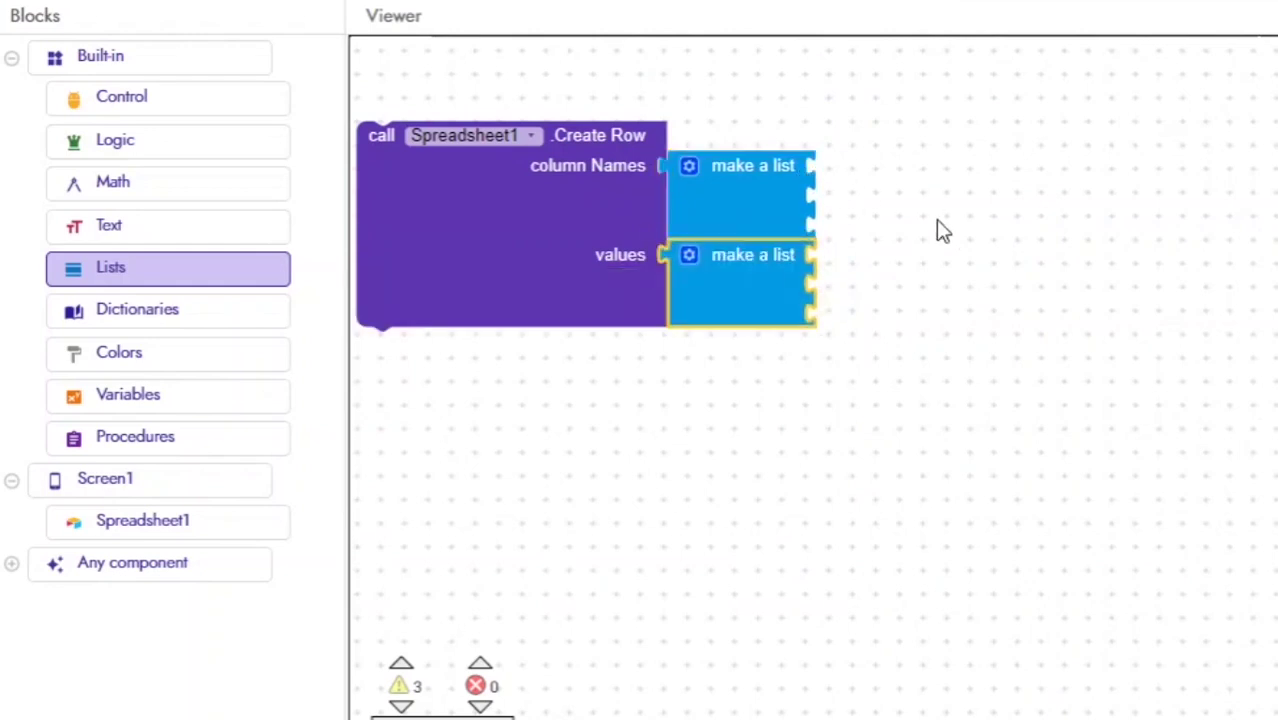
Step: Insert text blocks into the list items and enter column names title, name, no
{"action": "type", "text": "text"}
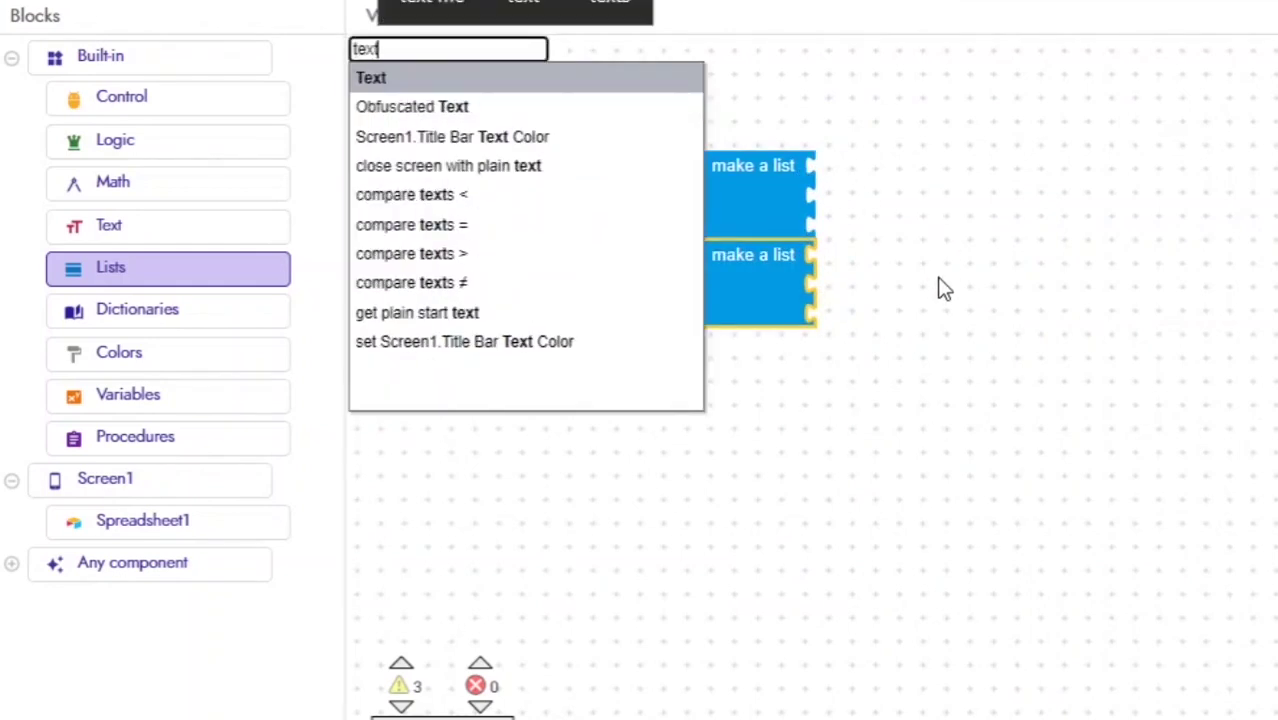
{"action": "key", "text": "Return"}
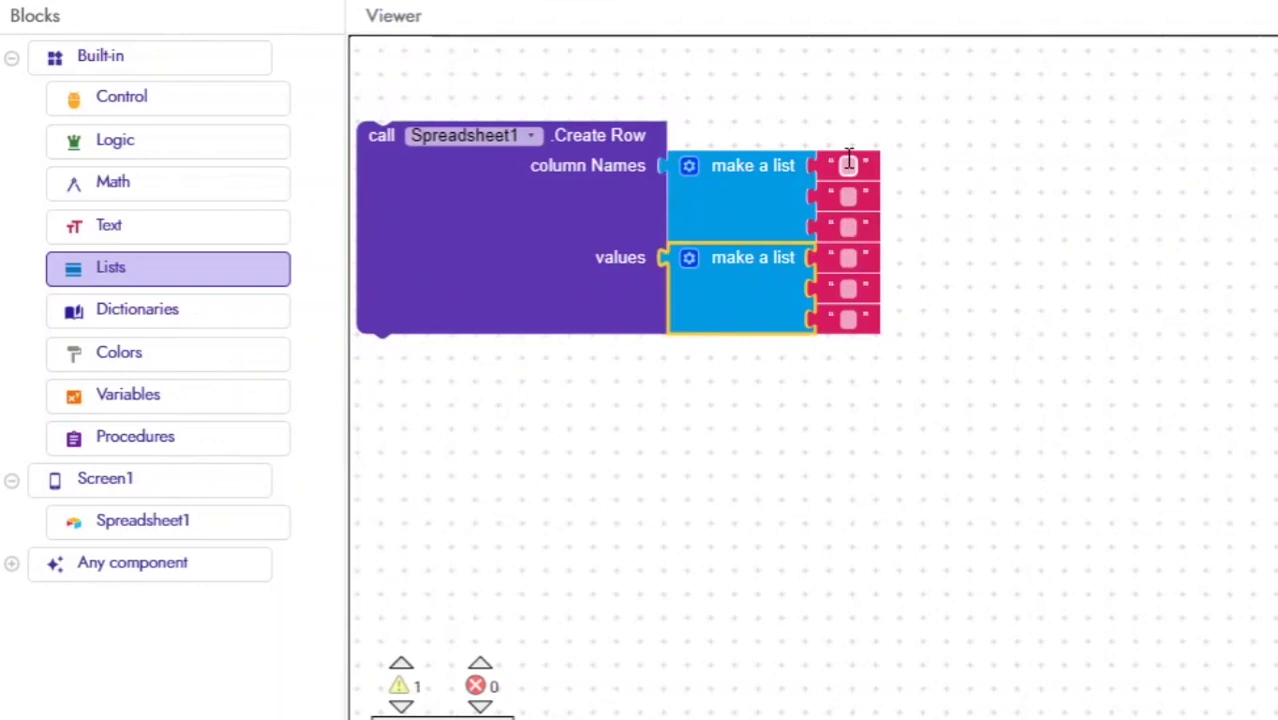
{"action": "left_click", "coordinate": [848, 165]}
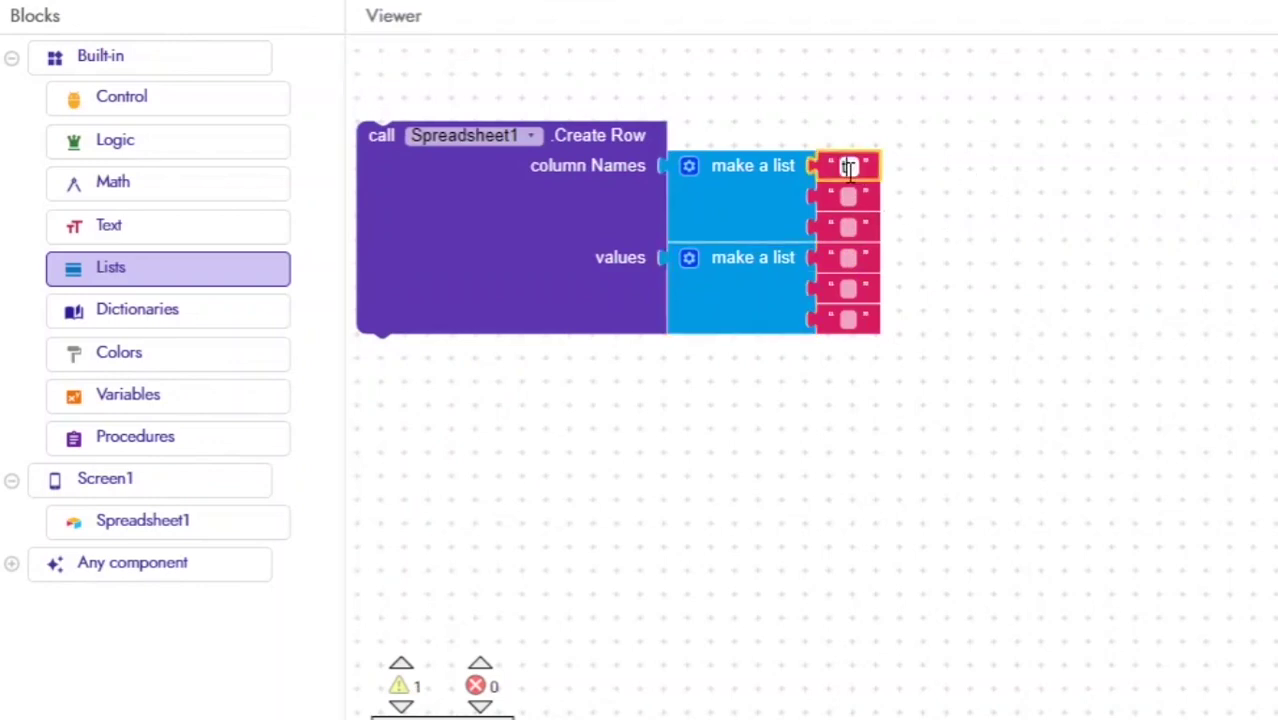
{"action": "type", "text": "titl"}
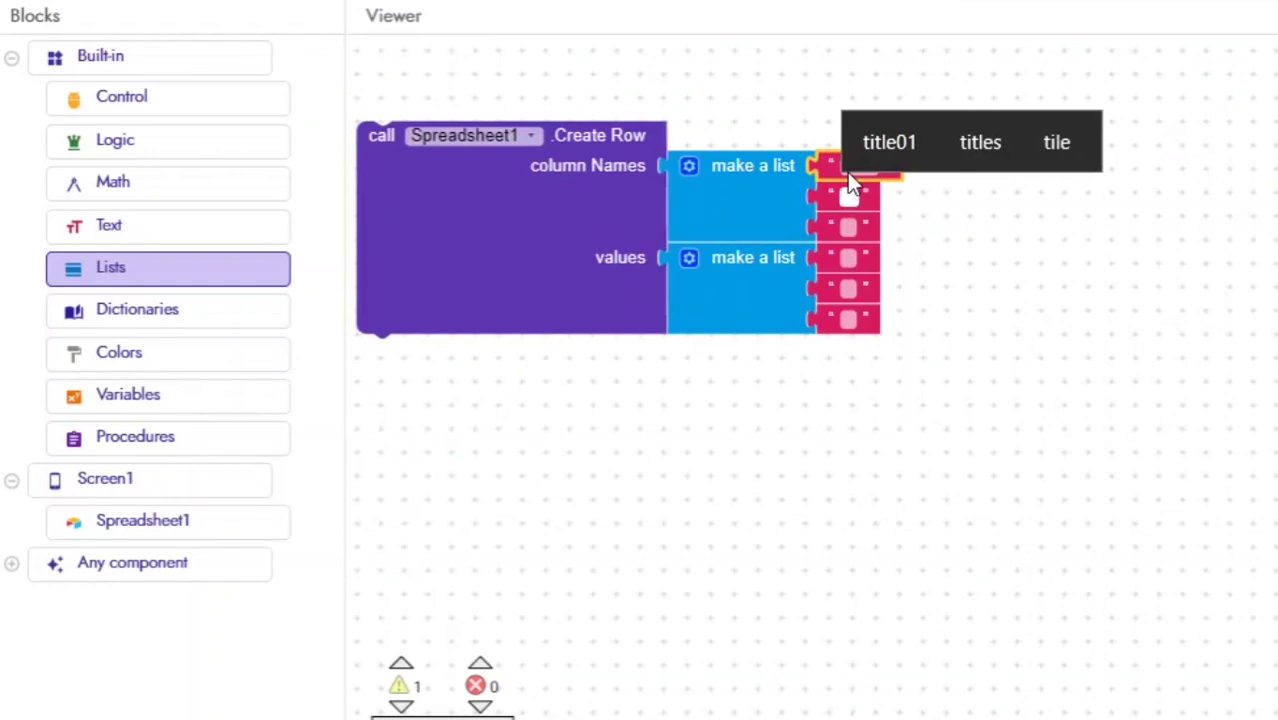
{"action": "type", "text": "names"}
{"action": "key", "text": "Tab"}
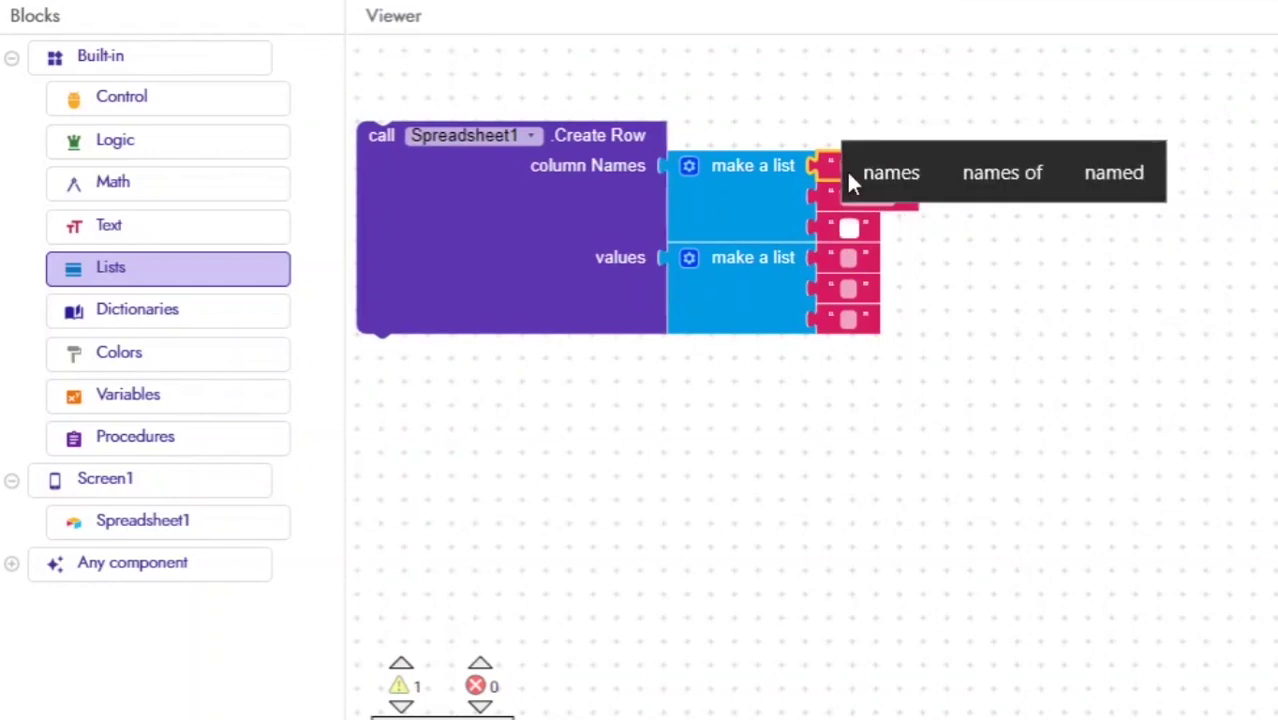
{"action": "type", "text": "no"}
{"action": "key", "text": "Tab"}
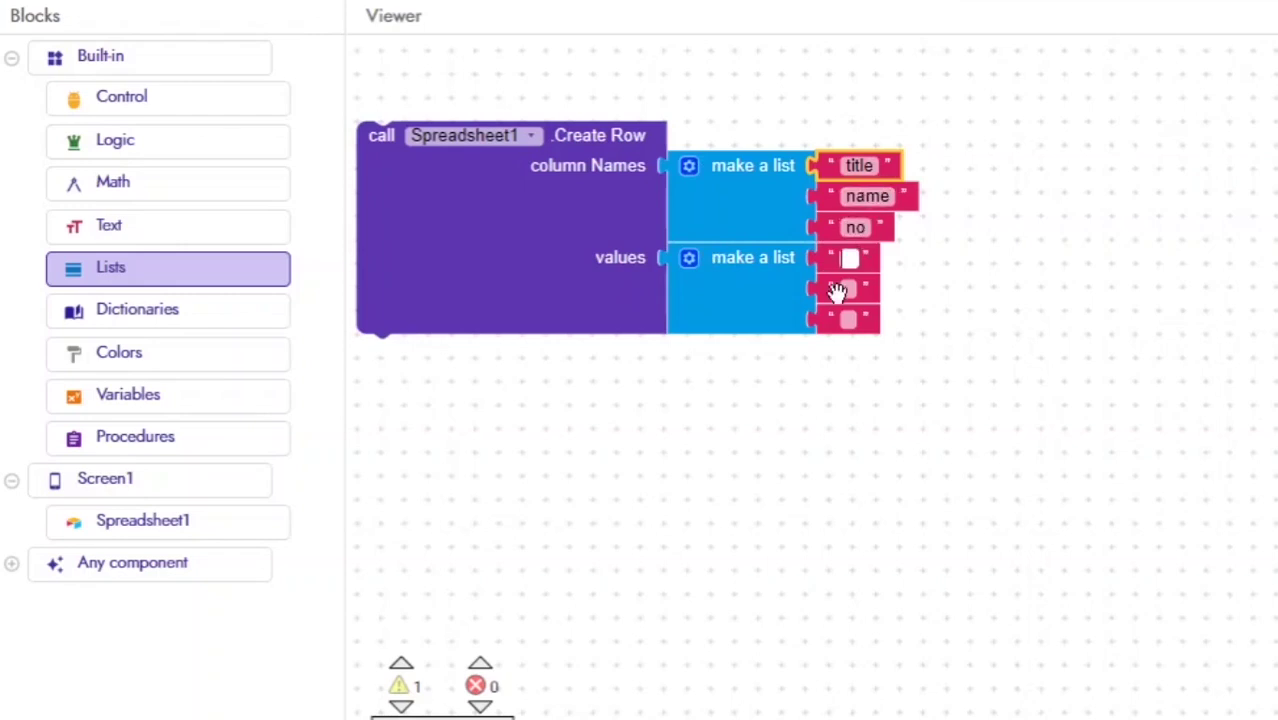
Step: Enter the values new app, quicktips and 01 in the values list
{"action": "type", "text": "new"}
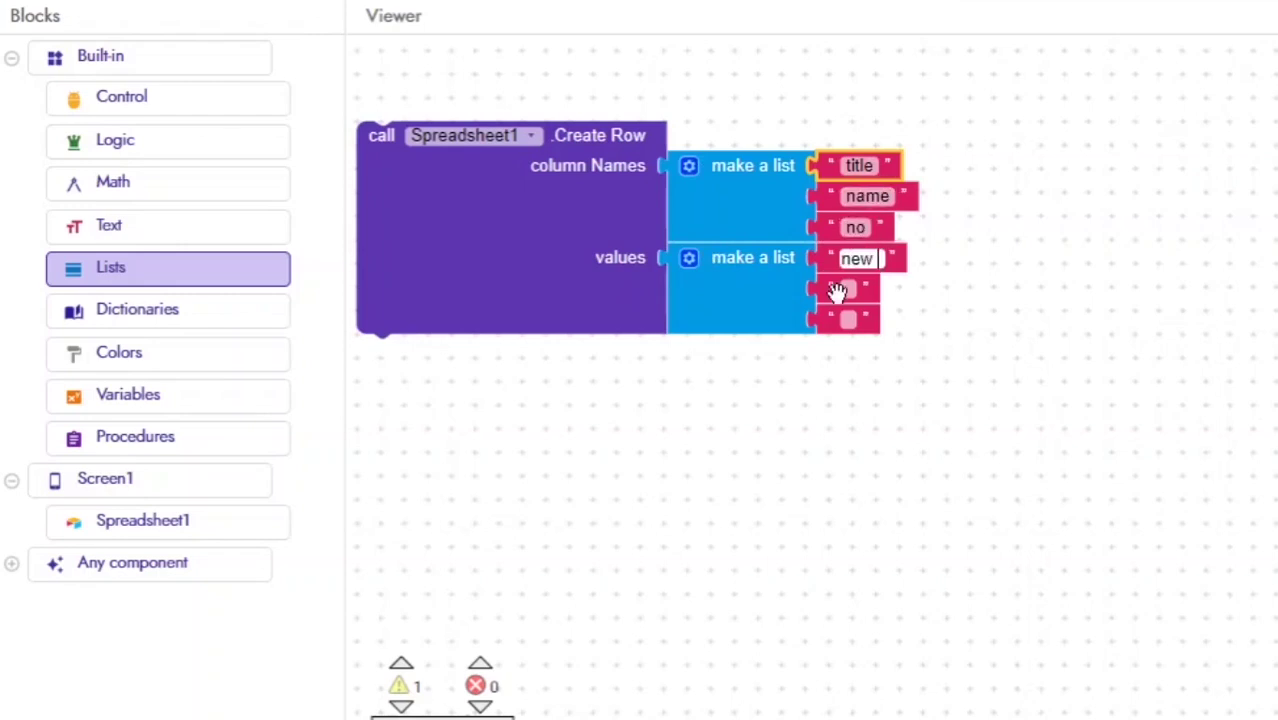
{"action": "type", "text": " app"}
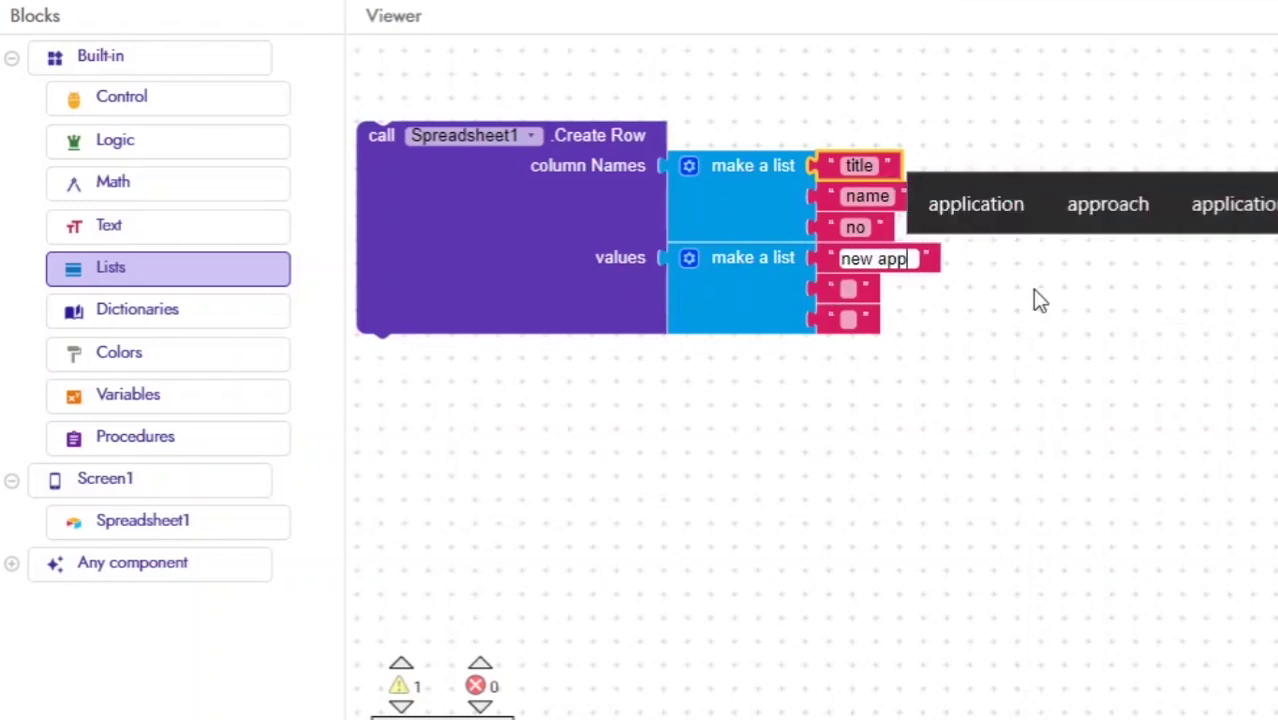
{"action": "left_click", "coordinate": [1032, 289]}
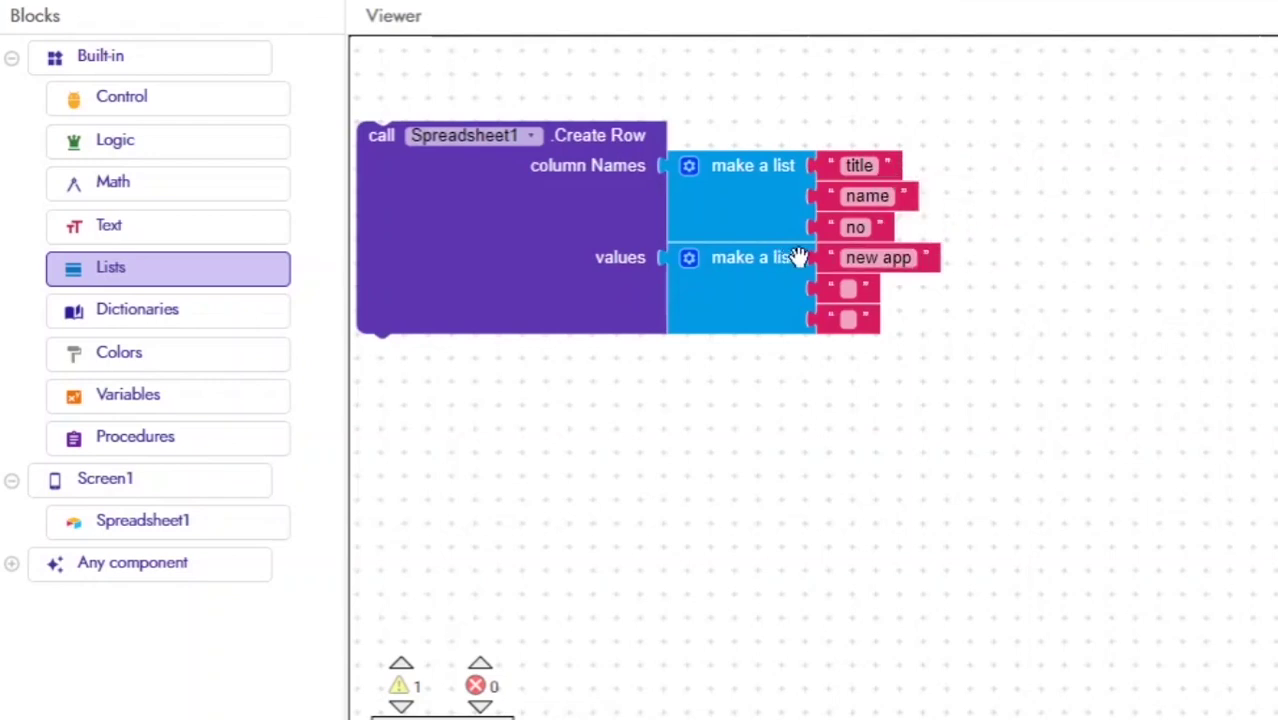
{"action": "left_click", "coordinate": [848, 287]}
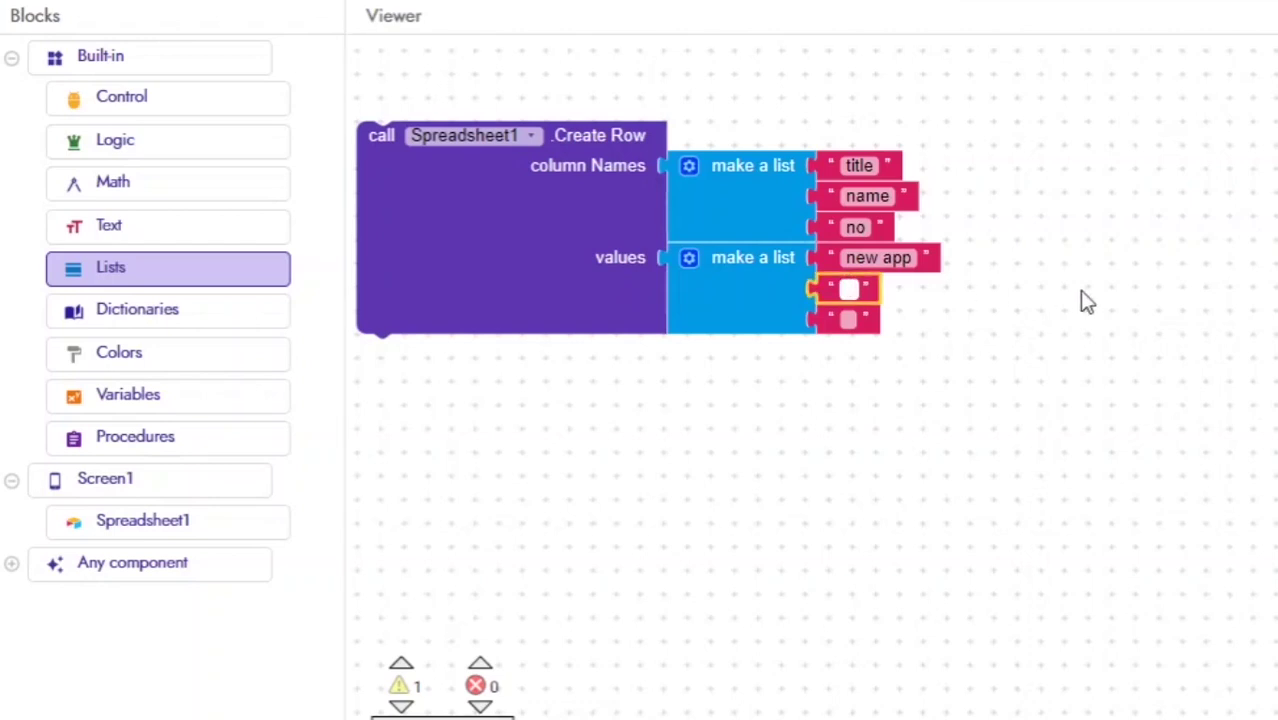
{"action": "type", "text": "quick"}
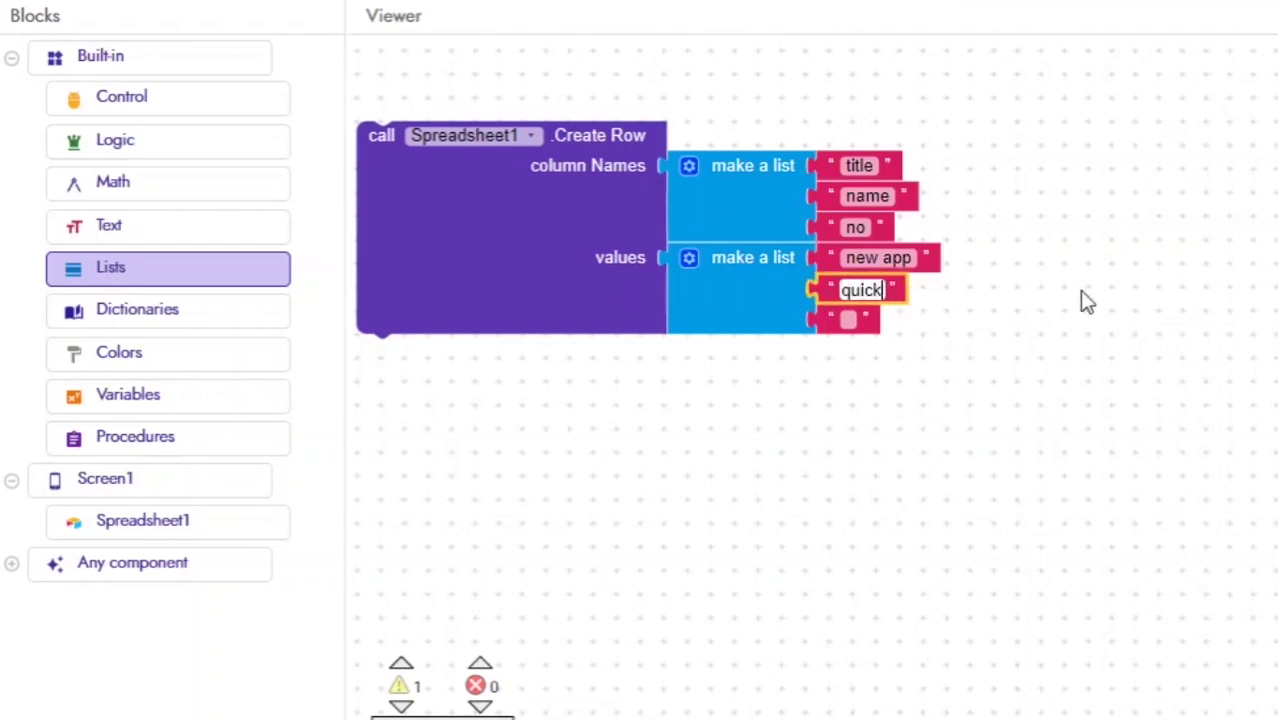
{"action": "type", "text": "tips"}
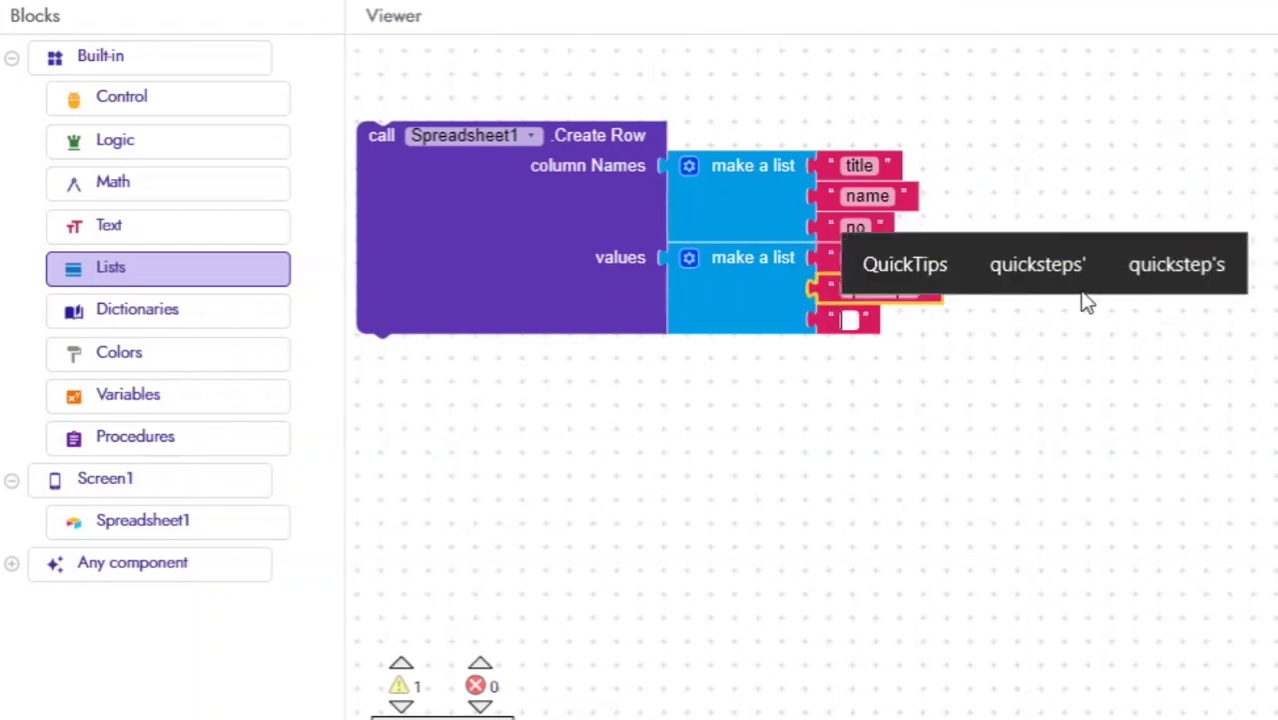
{"action": "key", "text": "Tab"}
{"action": "type", "text": "01"}
{"action": "key", "text": "Return"}
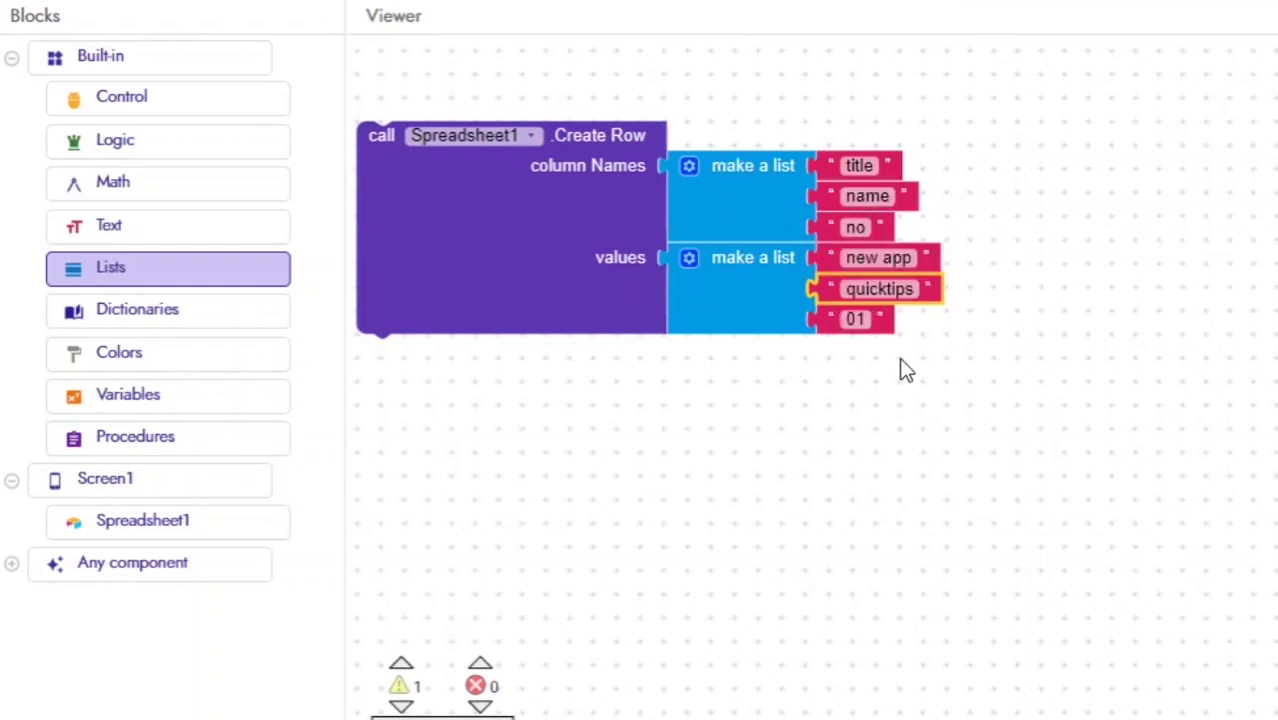
{"action": "left_click", "coordinate": [1093, 391]}
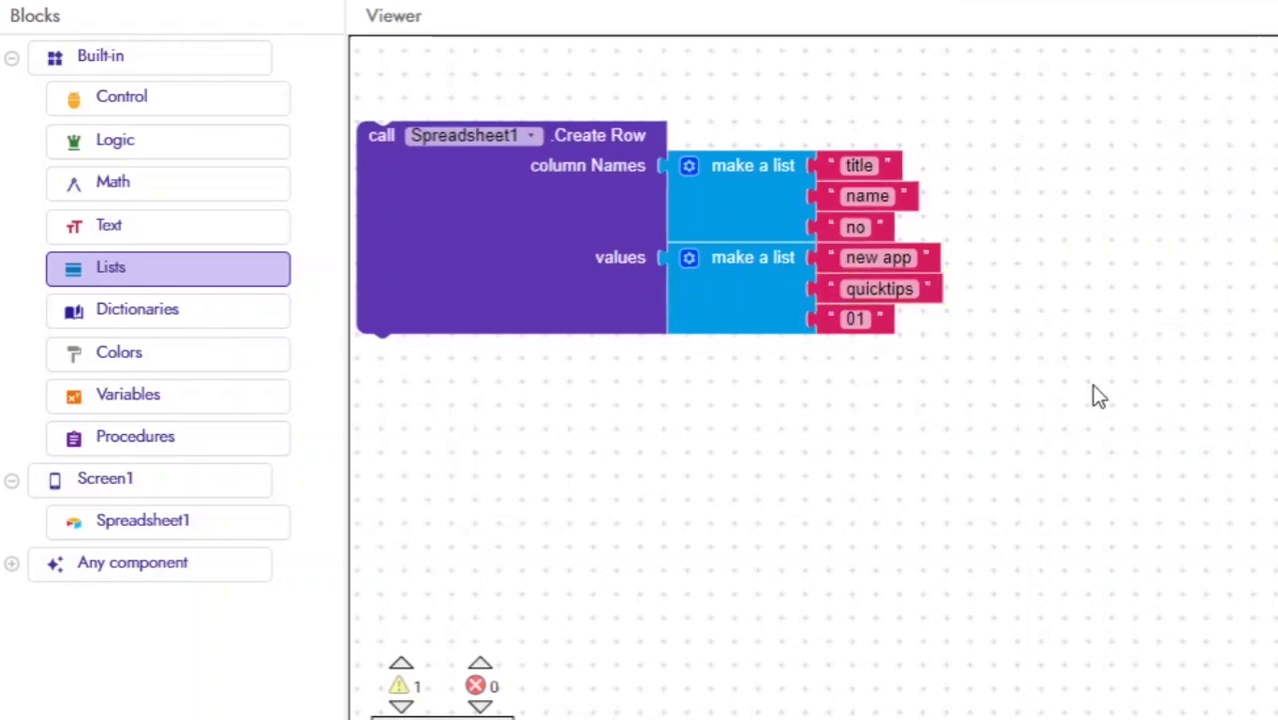
Step: Place a call Spreadsheet1.Delete Row block lined up below Create Row
{"action": "left_click", "coordinate": [122, 521]}
{"action": "scroll", "coordinate": [699, 370], "scroll_direction": "down", "scroll_amount": 5}
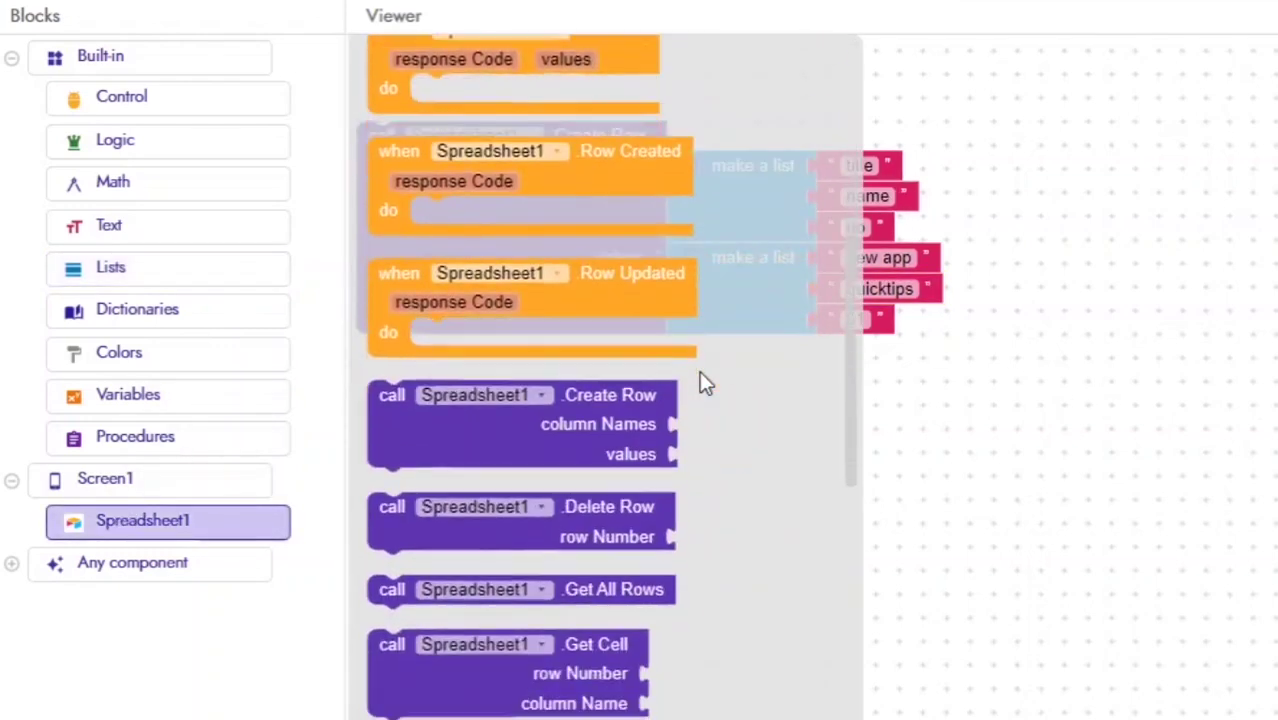
{"action": "scroll", "coordinate": [699, 370], "scroll_direction": "down", "scroll_amount": 2}
{"action": "scroll", "coordinate": [699, 370], "scroll_direction": "down", "scroll_amount": 2}
{"action": "left_click", "coordinate": [572, 108]}
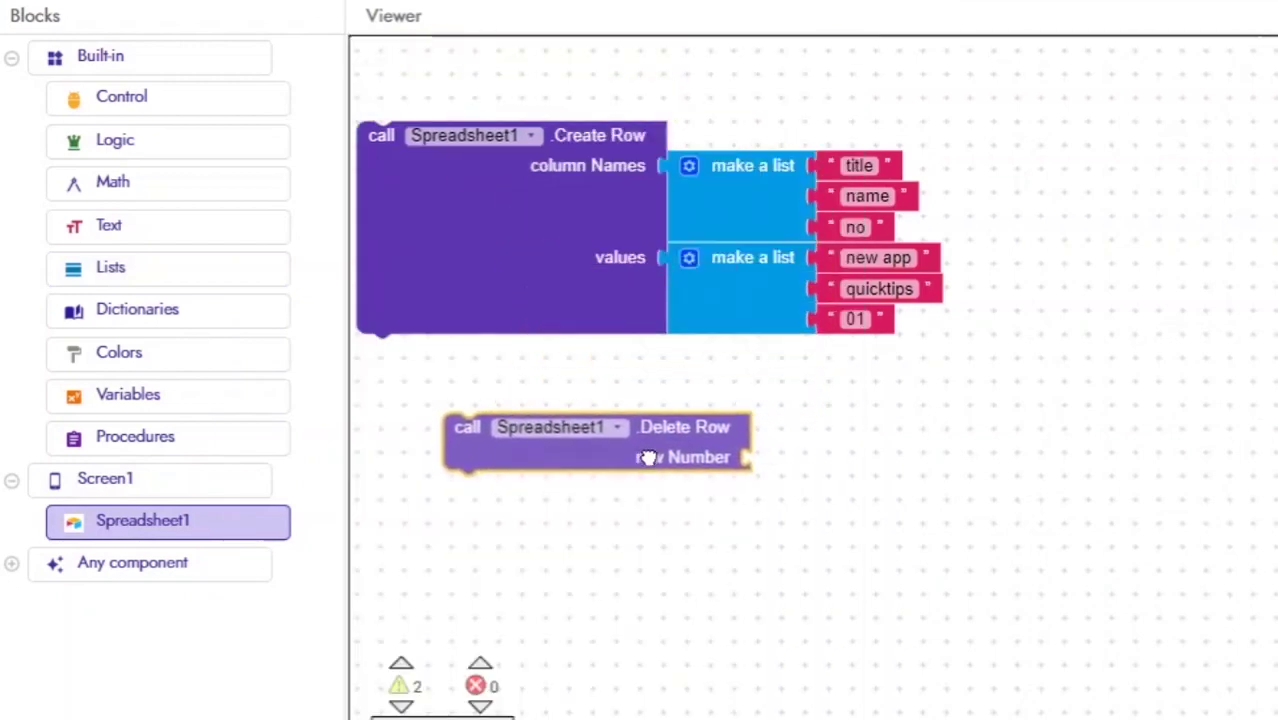
{"action": "left_click_drag", "start_coordinate": [572, 108], "coordinate": [655, 457]}
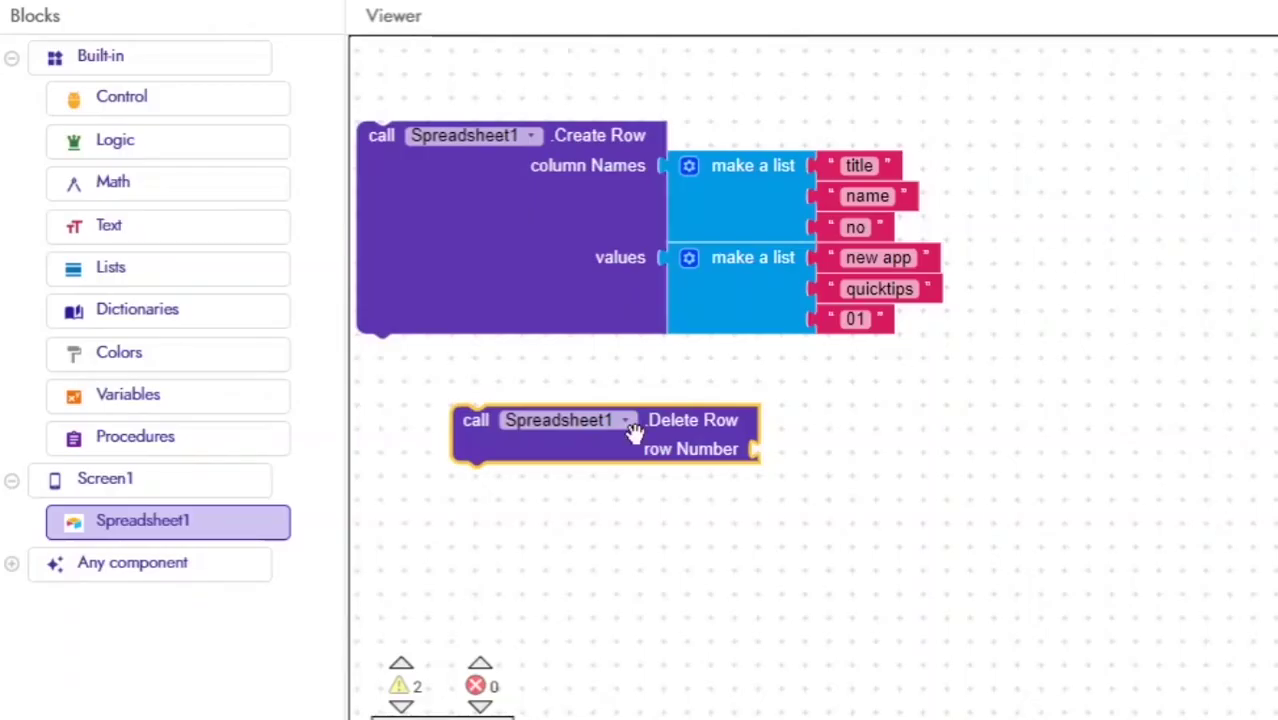
{"action": "left_click_drag", "start_coordinate": [634, 429], "coordinate": [565, 426]}
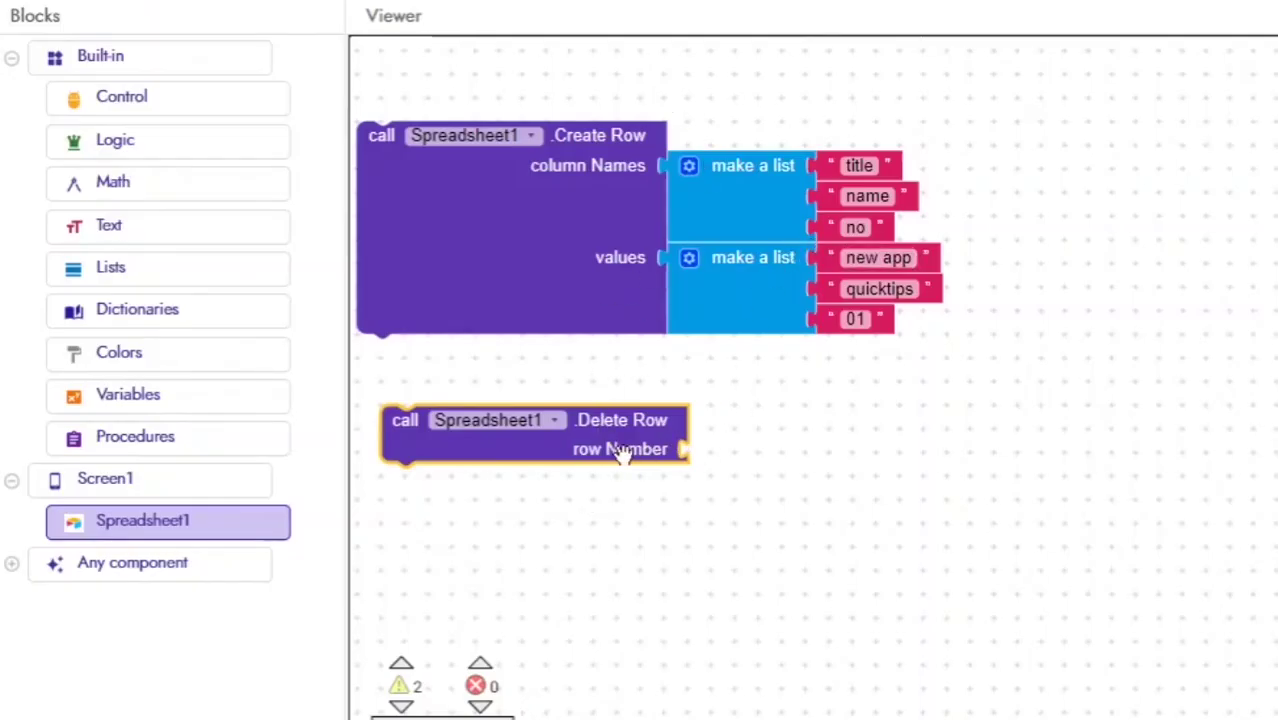
Step: Add a call Spreadsheet1.Get All Rows block to the workspace
{"action": "left_click", "coordinate": [175, 190]}
{"action": "scroll", "coordinate": [561, 146], "scroll_direction": "up", "scroll_amount": 5}
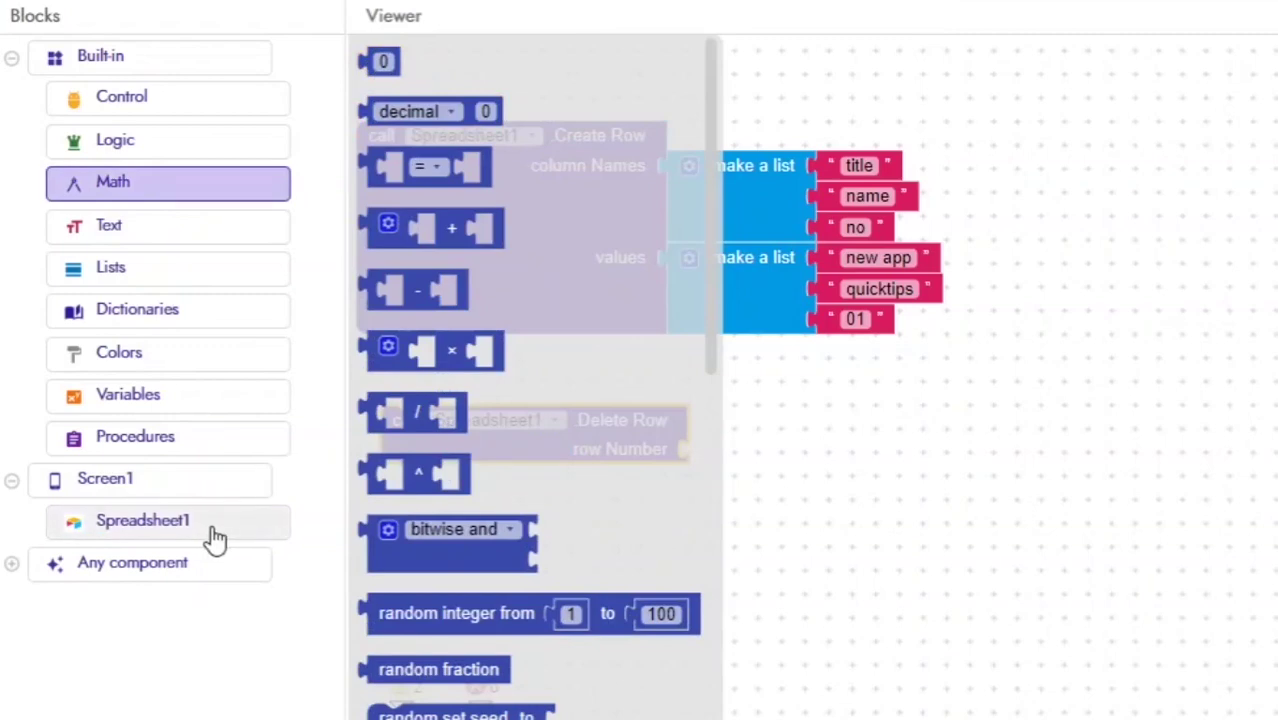
{"action": "left_click", "coordinate": [248, 522]}
{"action": "scroll", "coordinate": [756, 462], "scroll_direction": "down", "scroll_amount": 10}
{"action": "scroll", "coordinate": [754, 457], "scroll_direction": "down", "scroll_amount": 5}
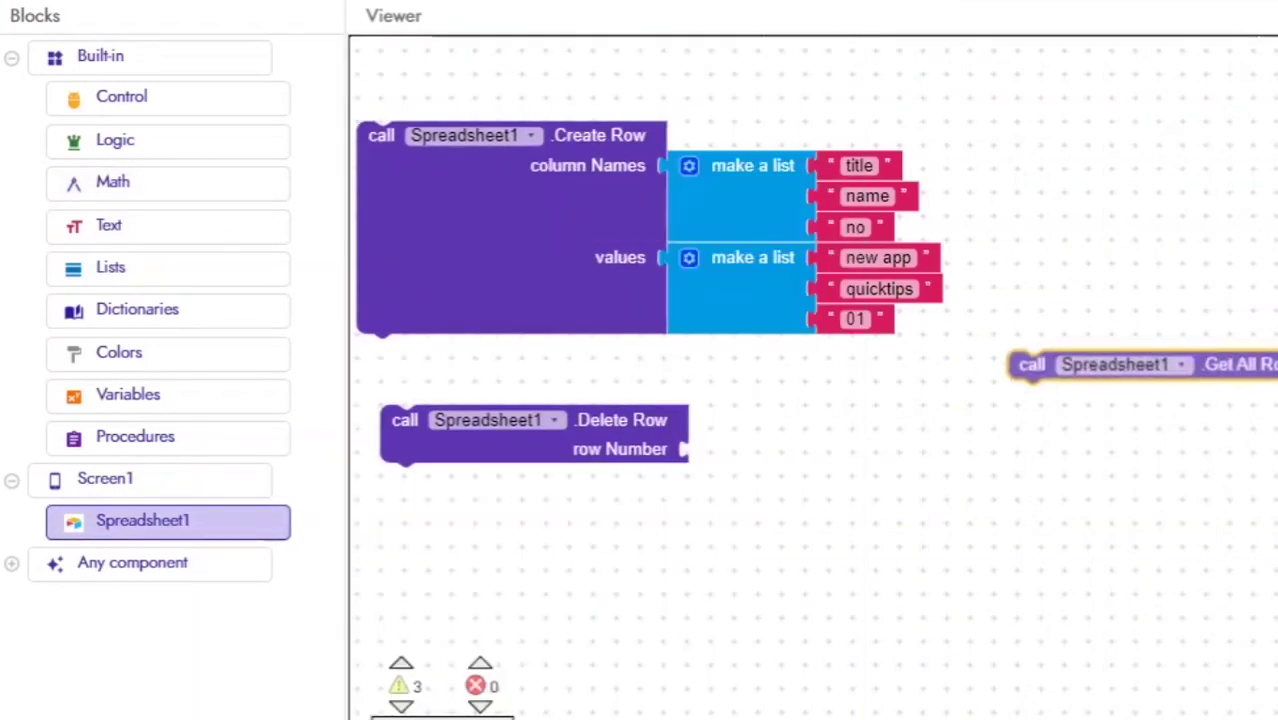
{"action": "left_click_drag", "start_coordinate": [650, 222], "coordinate": [1156, 446]}
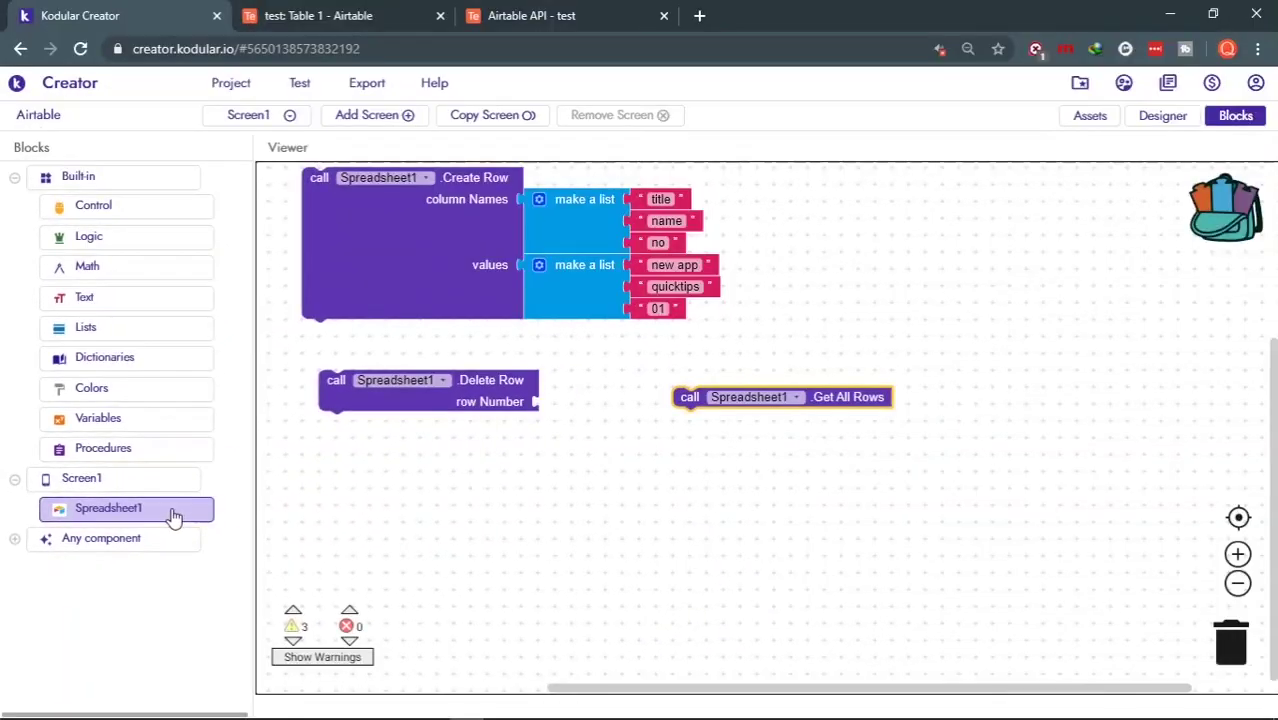
Step: Drag out a when Spreadsheet1.Got All Rows handler and position it under Delete Row
{"action": "left_click", "coordinate": [170, 514]}
{"action": "scroll", "coordinate": [577, 287], "scroll_direction": "down", "scroll_amount": 10}
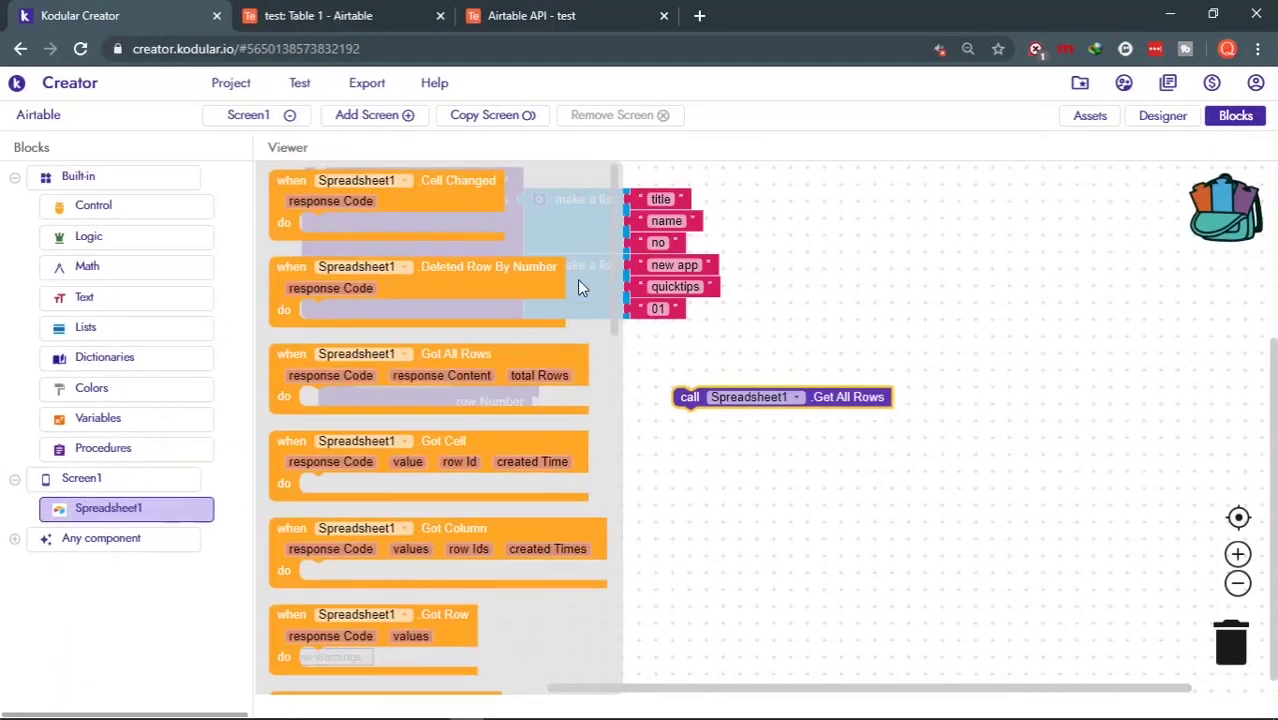
{"action": "scroll", "coordinate": [577, 287], "scroll_direction": "down", "scroll_amount": 2}
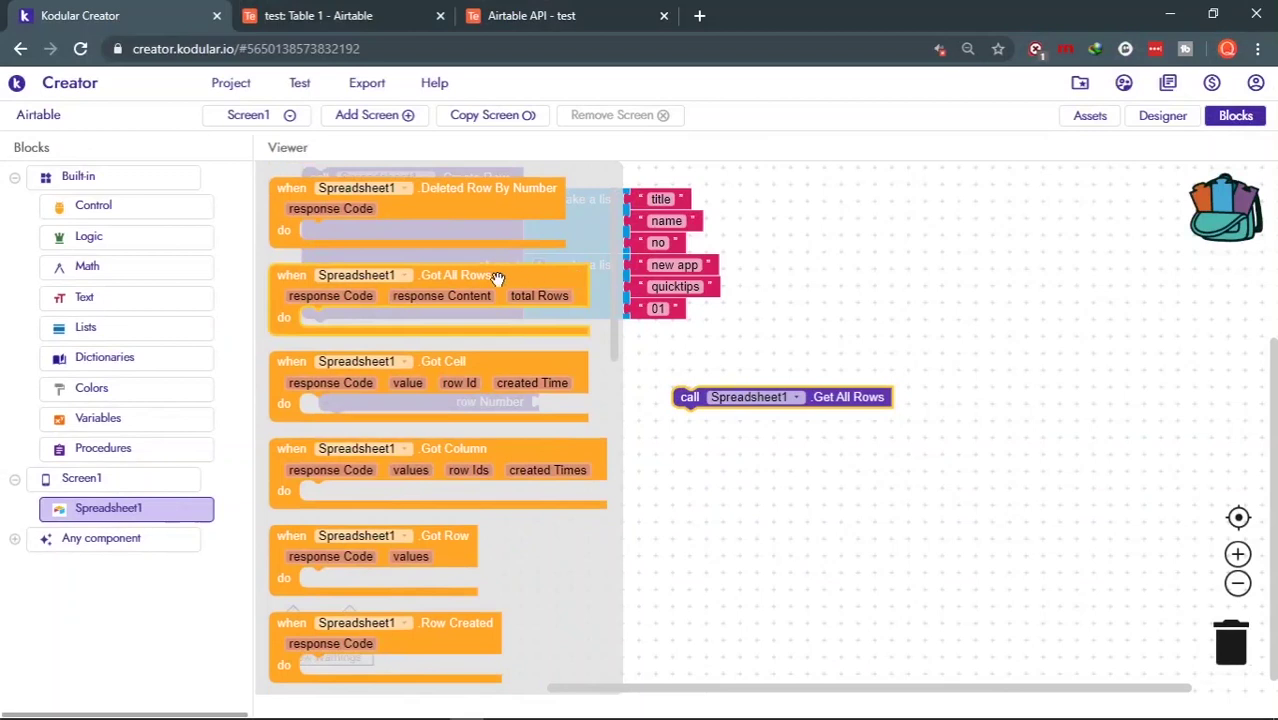
{"action": "left_click_drag", "start_coordinate": [497, 278], "coordinate": [992, 416]}
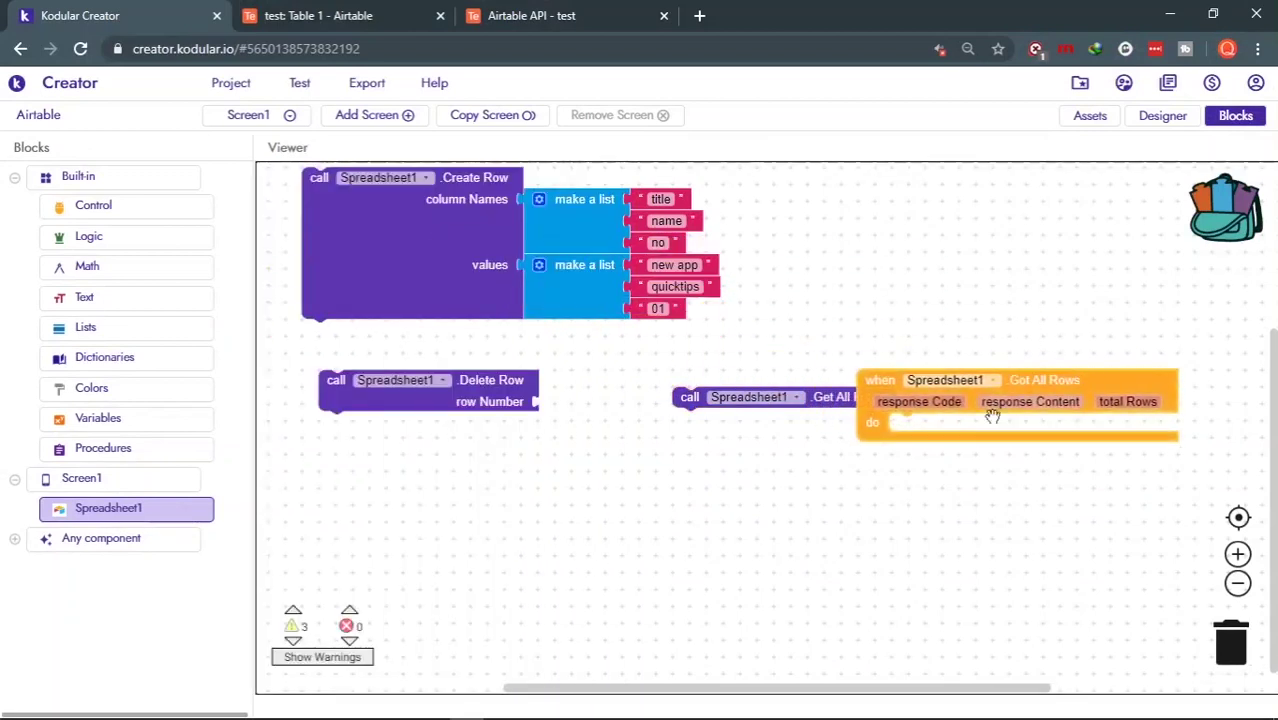
{"action": "mouse_move", "coordinate": [1013, 401]}
{"action": "left_mouse_down"}
{"action": "mouse_move", "coordinate": [973, 444]}
{"action": "mouse_move", "coordinate": [898, 464]}
{"action": "left_mouse_up"}
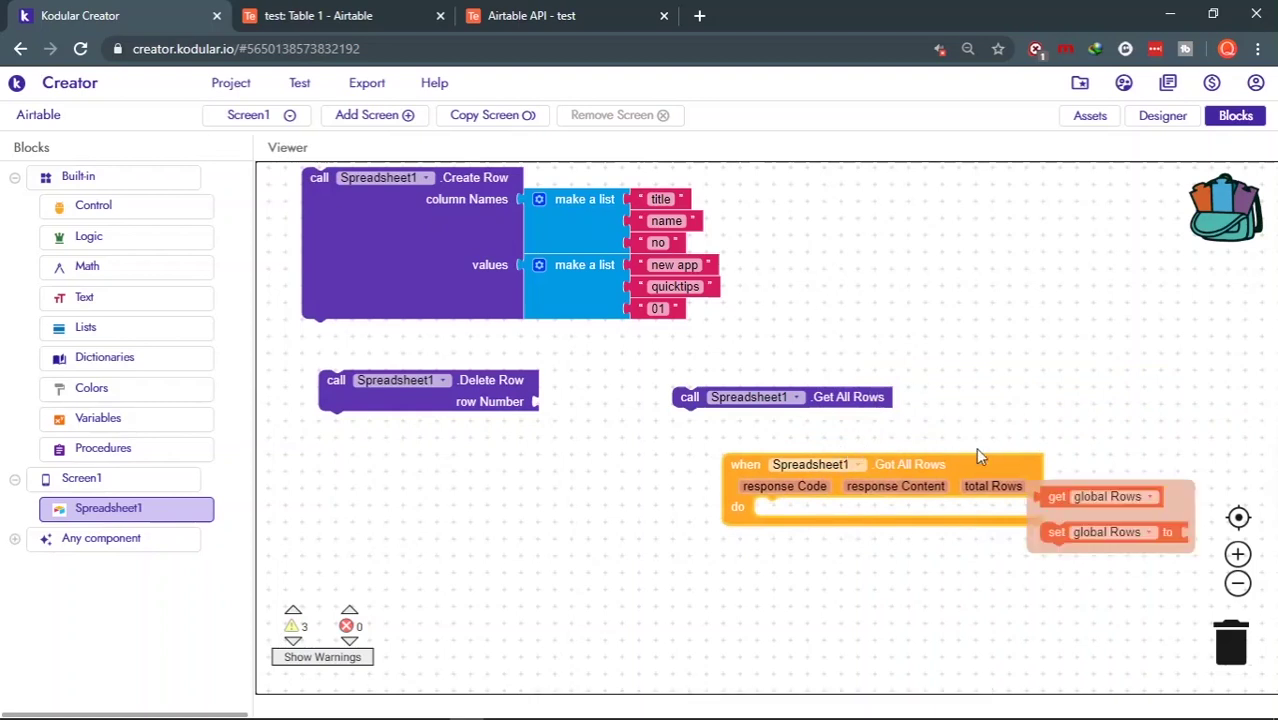
{"action": "scroll", "coordinate": [957, 453], "scroll_direction": "down", "scroll_amount": 2}
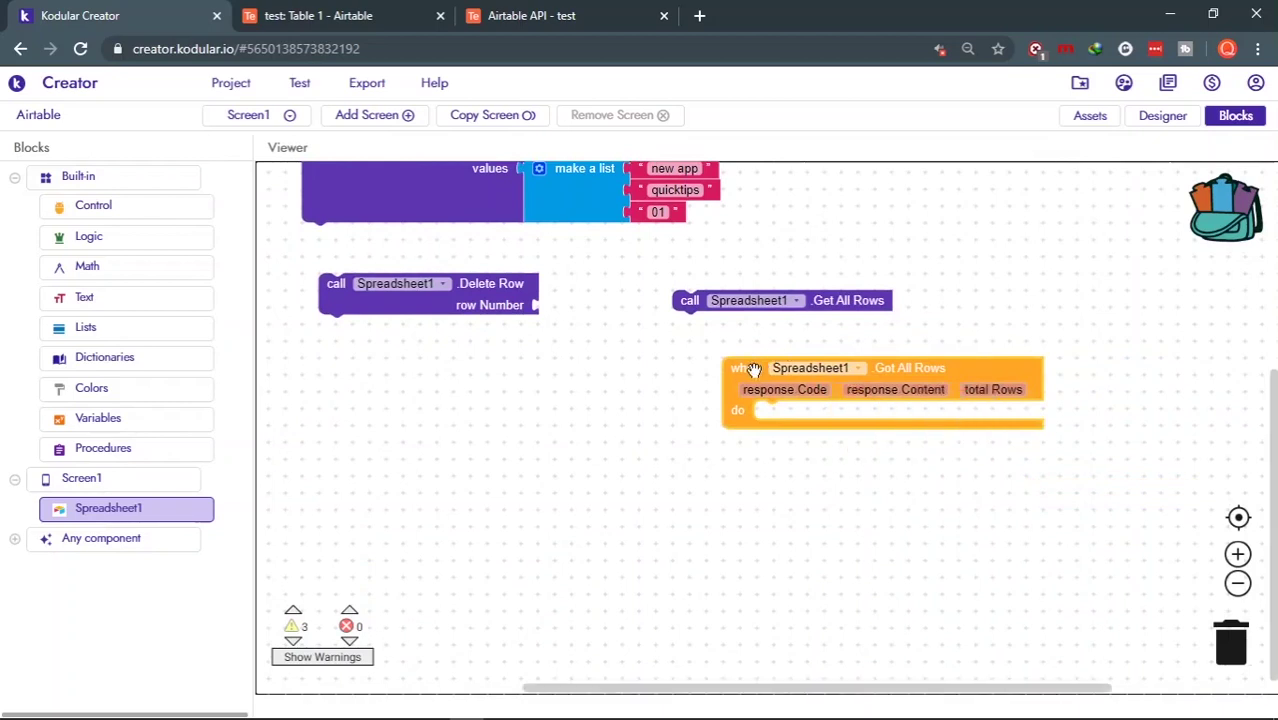
{"action": "left_click_drag", "start_coordinate": [753, 368], "coordinate": [349, 419]}
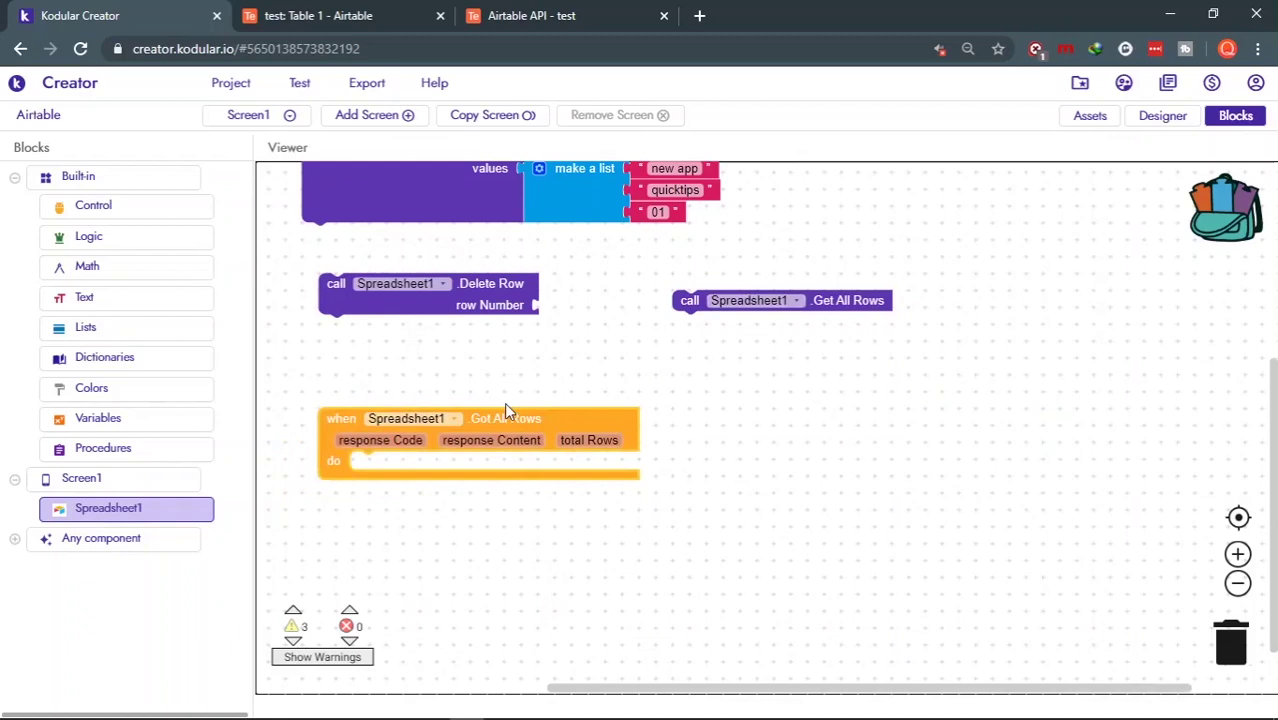
{"action": "scroll", "coordinate": [504, 410], "scroll_direction": "down", "scroll_amount": 1}
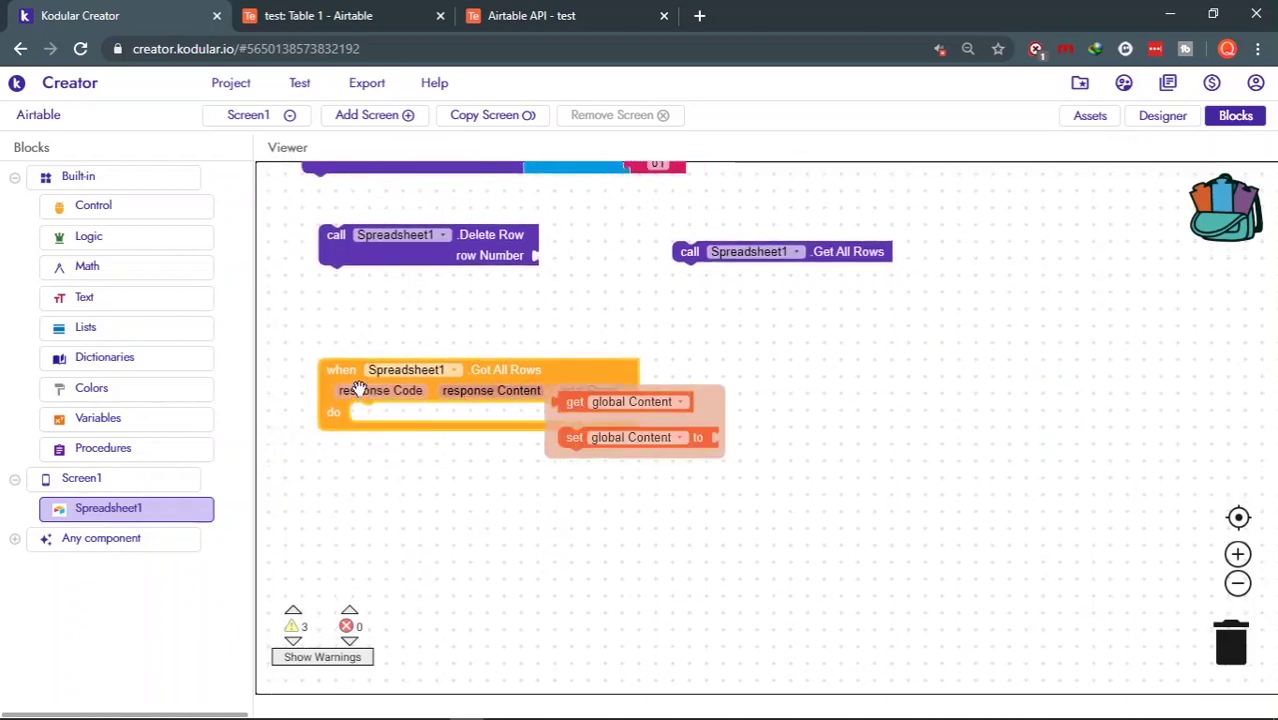
Step: Scroll the Airtable API docs through the List, Create, Update and Delete records sections
{"action": "left_click", "coordinate": [631, 14]}
{"action": "scroll", "coordinate": [624, 400], "scroll_direction": "down", "scroll_amount": 10}
{"action": "scroll", "coordinate": [624, 400], "scroll_direction": "down", "scroll_amount": 8}
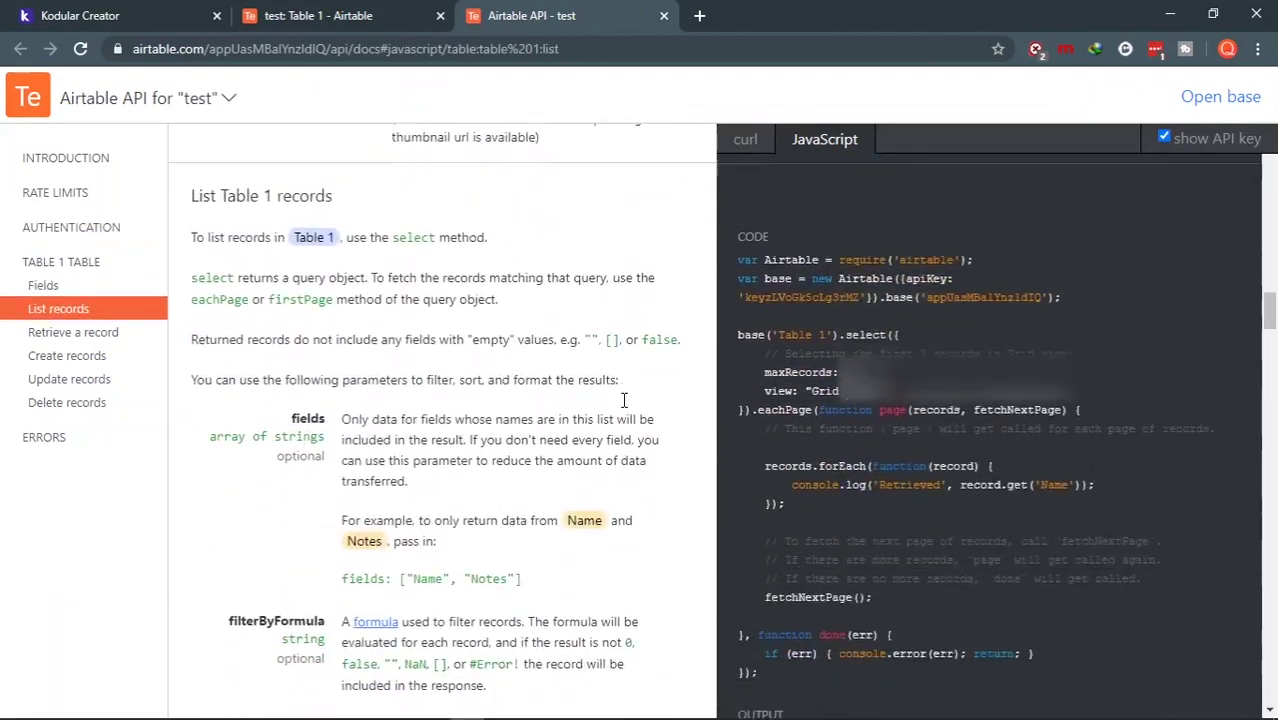
{"action": "scroll", "coordinate": [624, 400], "scroll_direction": "down", "scroll_amount": 2}
{"action": "scroll", "coordinate": [624, 400], "scroll_direction": "down", "scroll_amount": 5}
{"action": "scroll", "coordinate": [624, 400], "scroll_direction": "down", "scroll_amount": 5}
{"action": "scroll", "coordinate": [624, 400], "scroll_direction": "down", "scroll_amount": 3}
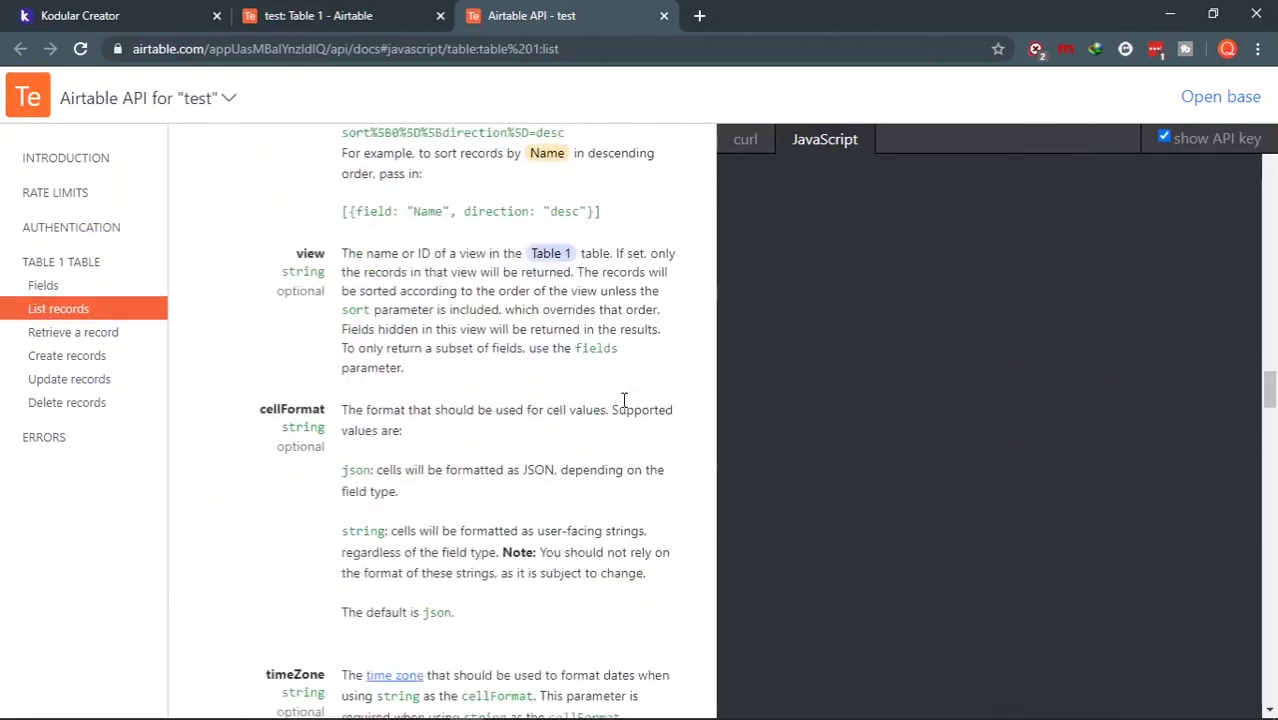
{"action": "scroll", "coordinate": [624, 400], "scroll_direction": "down", "scroll_amount": 3}
{"action": "scroll", "coordinate": [624, 400], "scroll_direction": "down", "scroll_amount": 3}
{"action": "scroll", "coordinate": [624, 400], "scroll_direction": "down", "scroll_amount": 3}
{"action": "scroll", "coordinate": [624, 400], "scroll_direction": "down", "scroll_amount": 1}
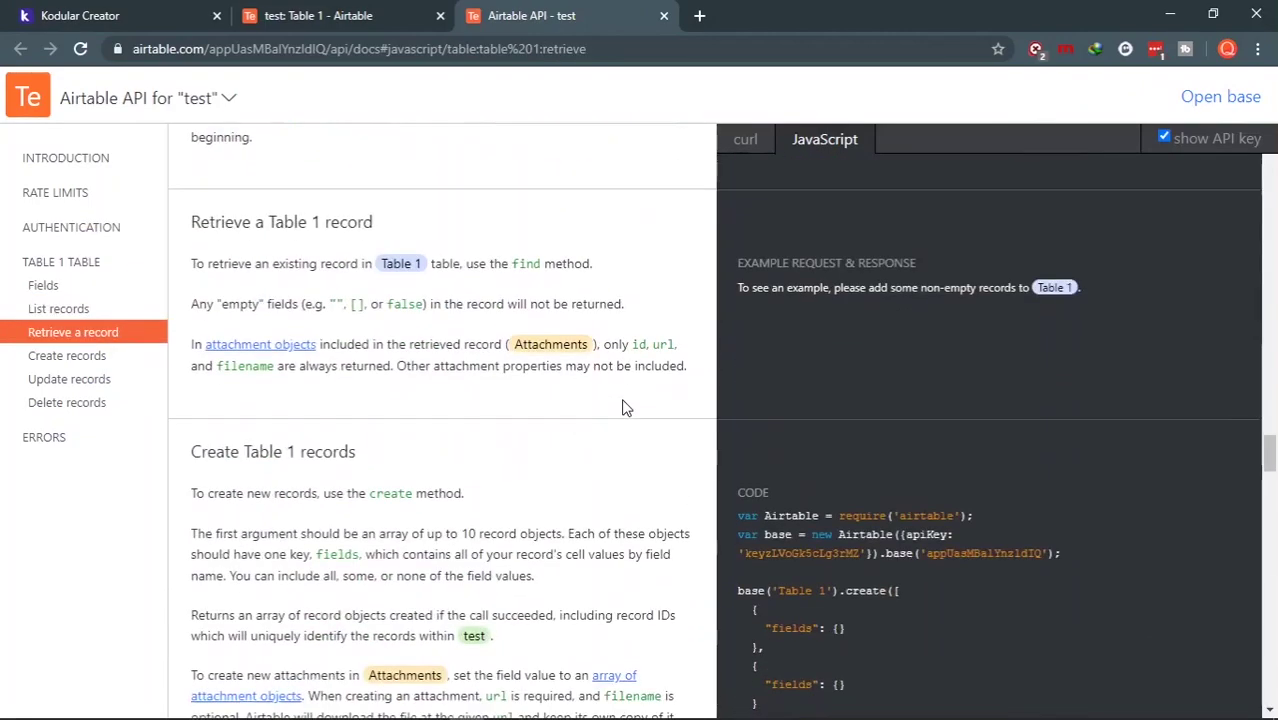
{"action": "scroll", "coordinate": [624, 400], "scroll_direction": "down", "scroll_amount": 2}
{"action": "scroll", "coordinate": [624, 400], "scroll_direction": "down", "scroll_amount": 1}
{"action": "scroll", "coordinate": [624, 407], "scroll_direction": "down", "scroll_amount": 2}
{"action": "scroll", "coordinate": [624, 407], "scroll_direction": "down", "scroll_amount": 2}
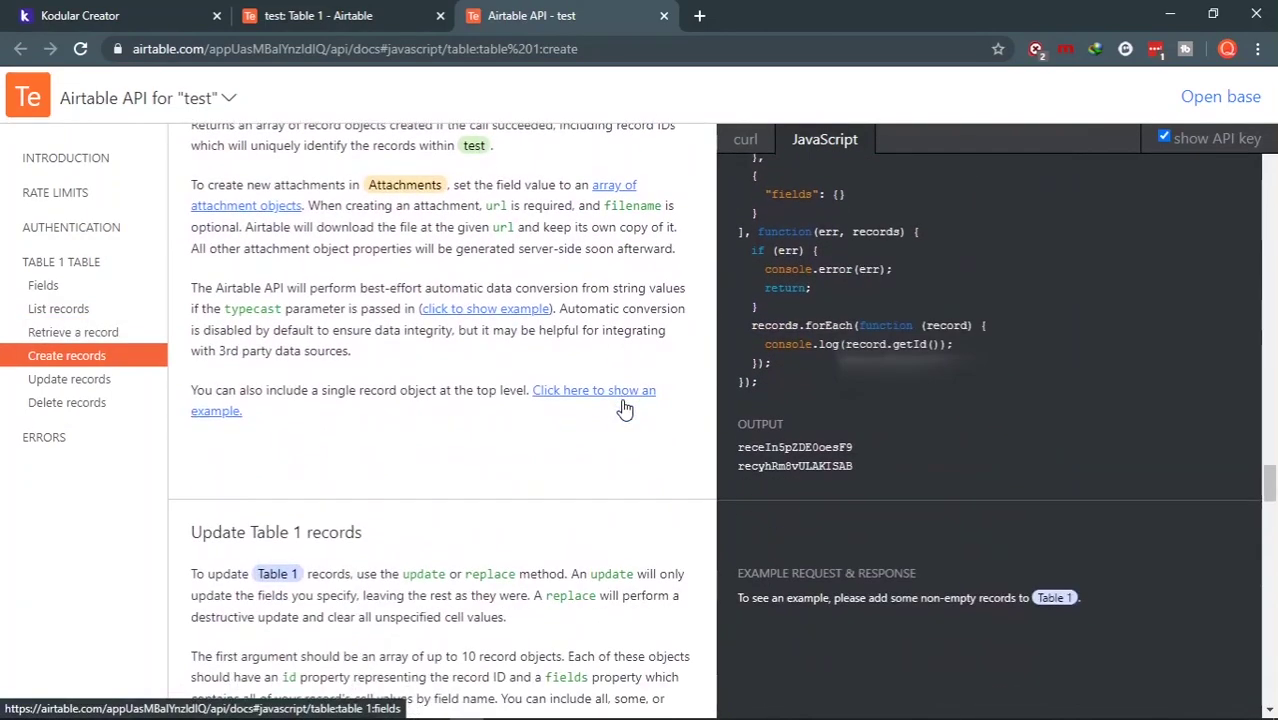
{"action": "scroll", "coordinate": [624, 407], "scroll_direction": "down", "scroll_amount": 2}
{"action": "scroll", "coordinate": [624, 407], "scroll_direction": "down", "scroll_amount": 3}
{"action": "scroll", "coordinate": [624, 407], "scroll_direction": "down", "scroll_amount": 3}
{"action": "scroll", "coordinate": [624, 407], "scroll_direction": "down", "scroll_amount": 3}
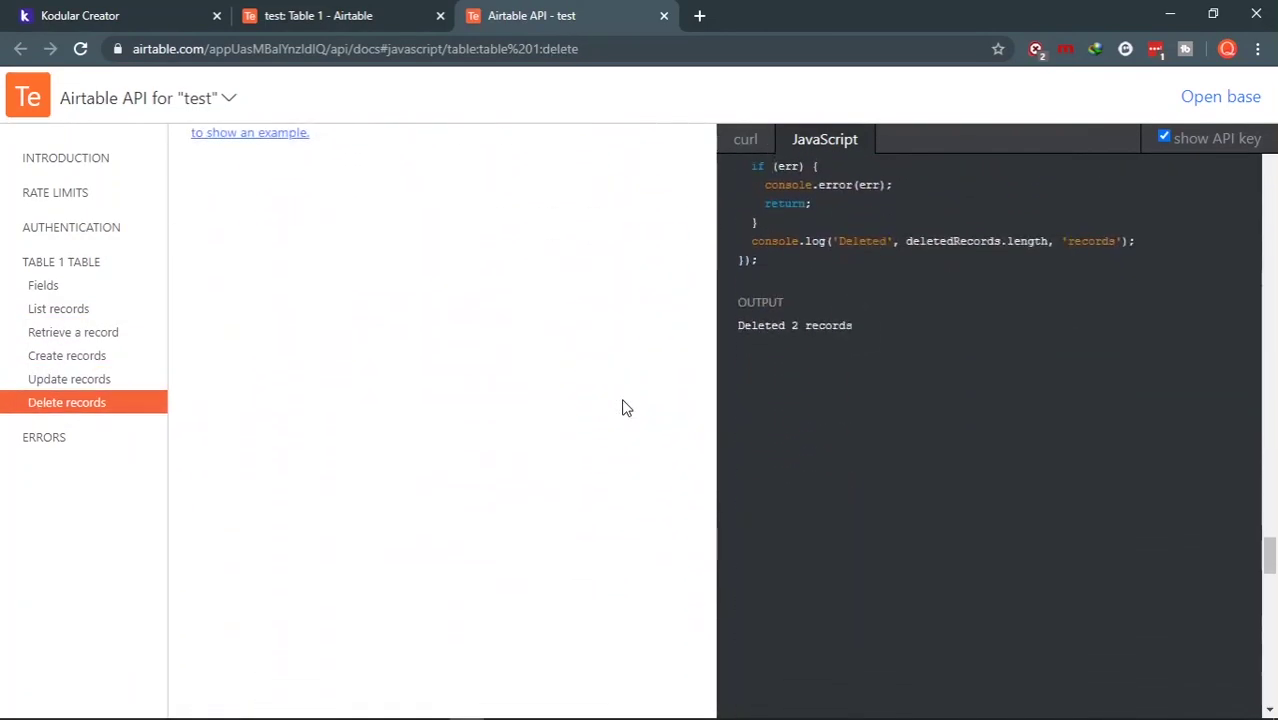
{"action": "scroll", "coordinate": [624, 407], "scroll_direction": "down", "scroll_amount": 3}
{"action": "scroll", "coordinate": [622, 407], "scroll_direction": "down", "scroll_amount": 1}
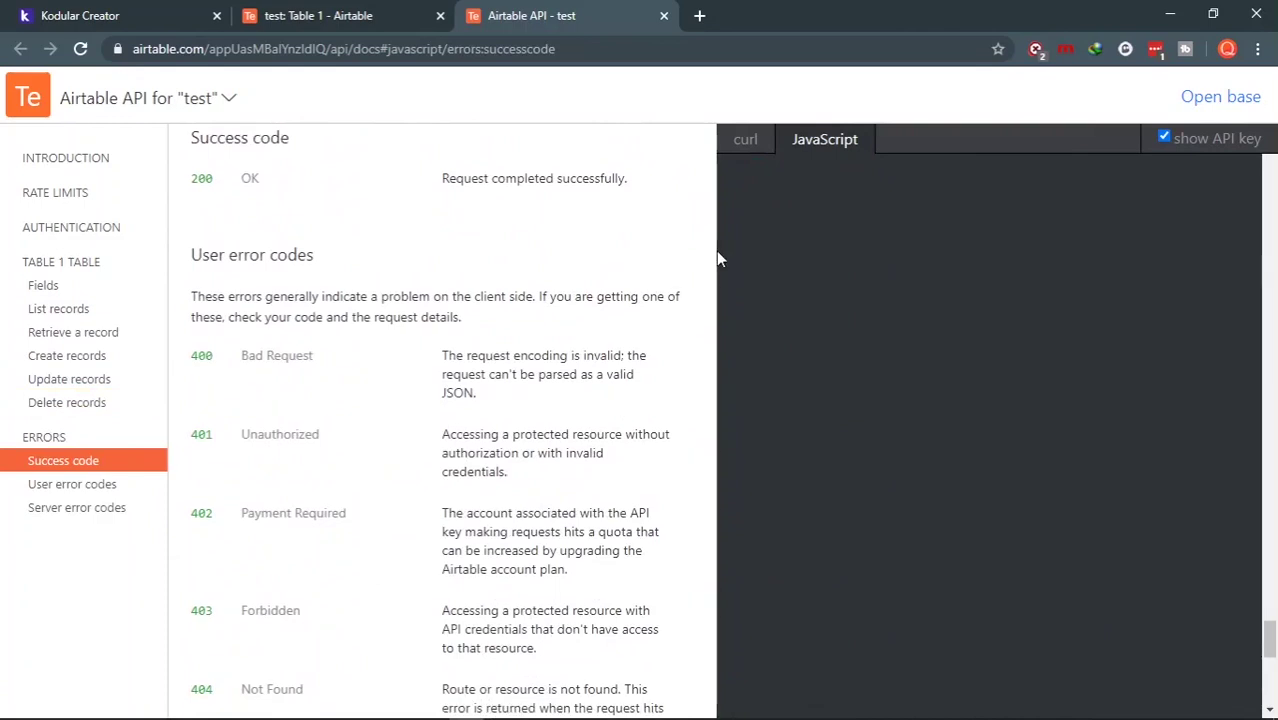
{"action": "scroll", "coordinate": [716, 252], "scroll_direction": "up", "scroll_amount": 2}
{"action": "scroll", "coordinate": [512, 348], "scroll_direction": "down", "scroll_amount": 2}
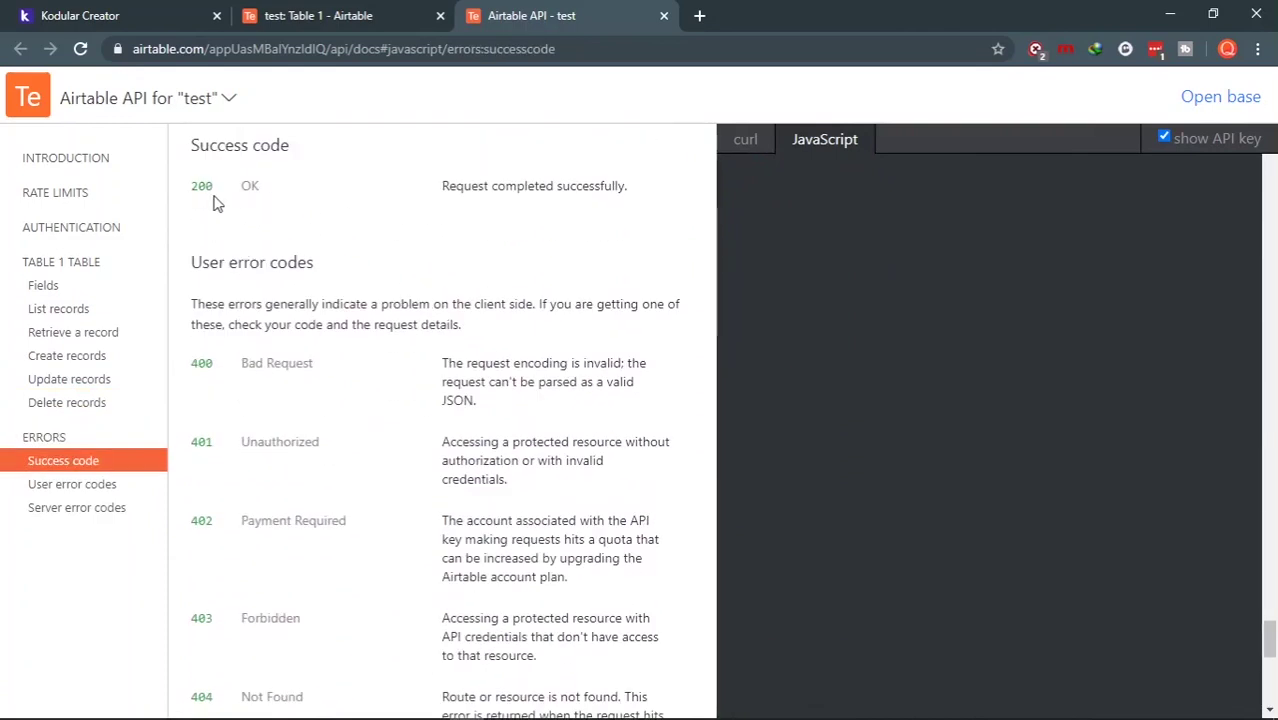
Step: Glance at the table's records, read down to the 401–422 error codes, then return to Kodular
{"action": "left_click", "coordinate": [305, 12]}
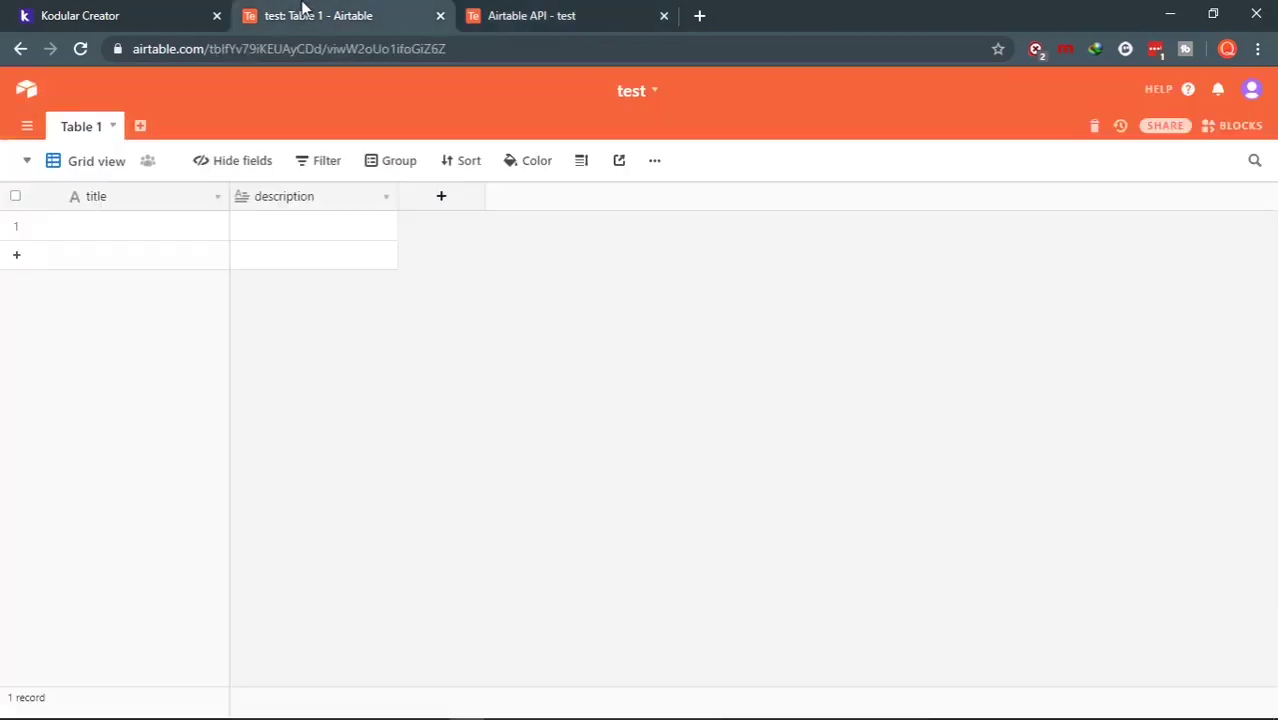
{"action": "left_click", "coordinate": [503, 9]}
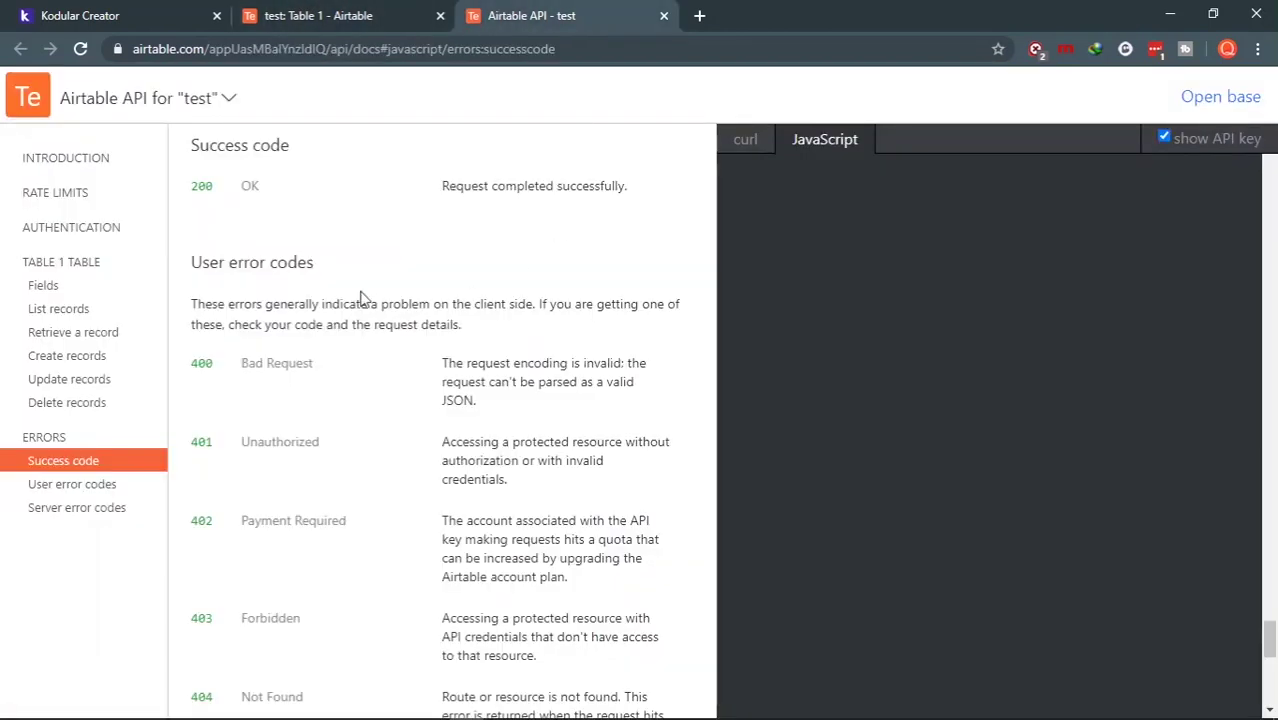
{"action": "scroll", "coordinate": [516, 222], "scroll_direction": "down", "scroll_amount": 1}
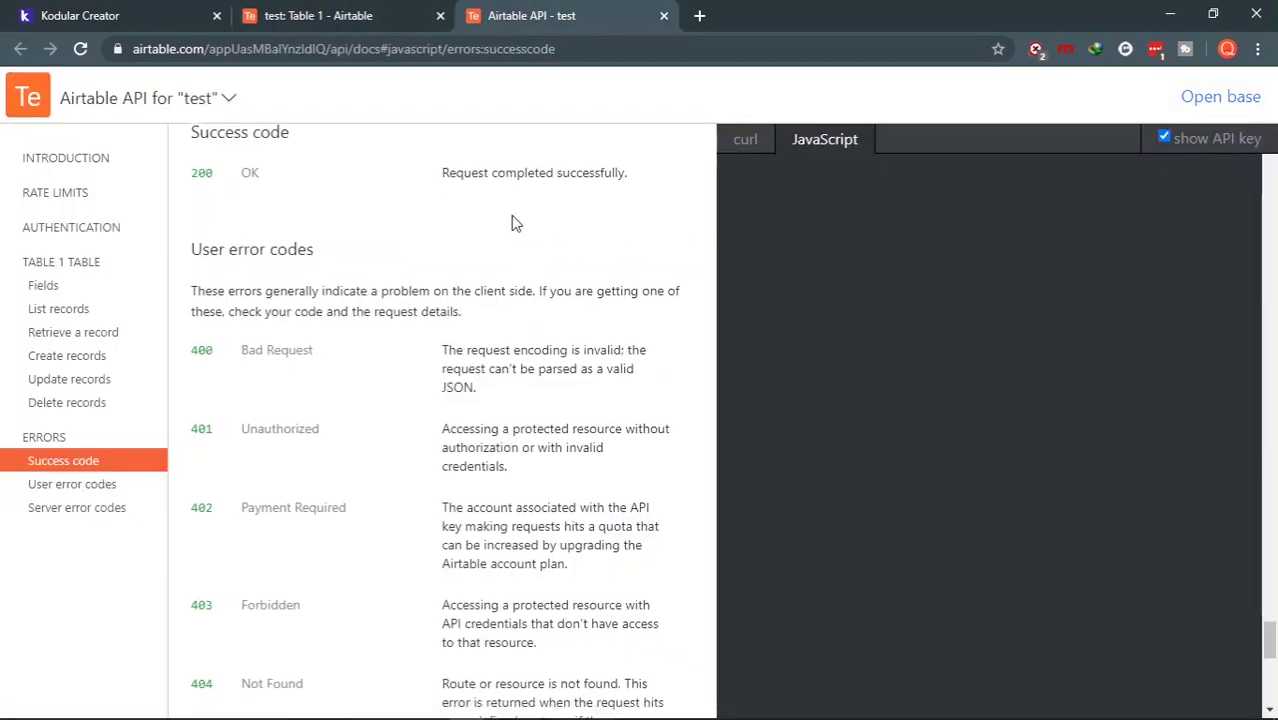
{"action": "scroll", "coordinate": [516, 222], "scroll_direction": "down", "scroll_amount": 1}
{"action": "scroll", "coordinate": [516, 222], "scroll_direction": "down", "scroll_amount": 1}
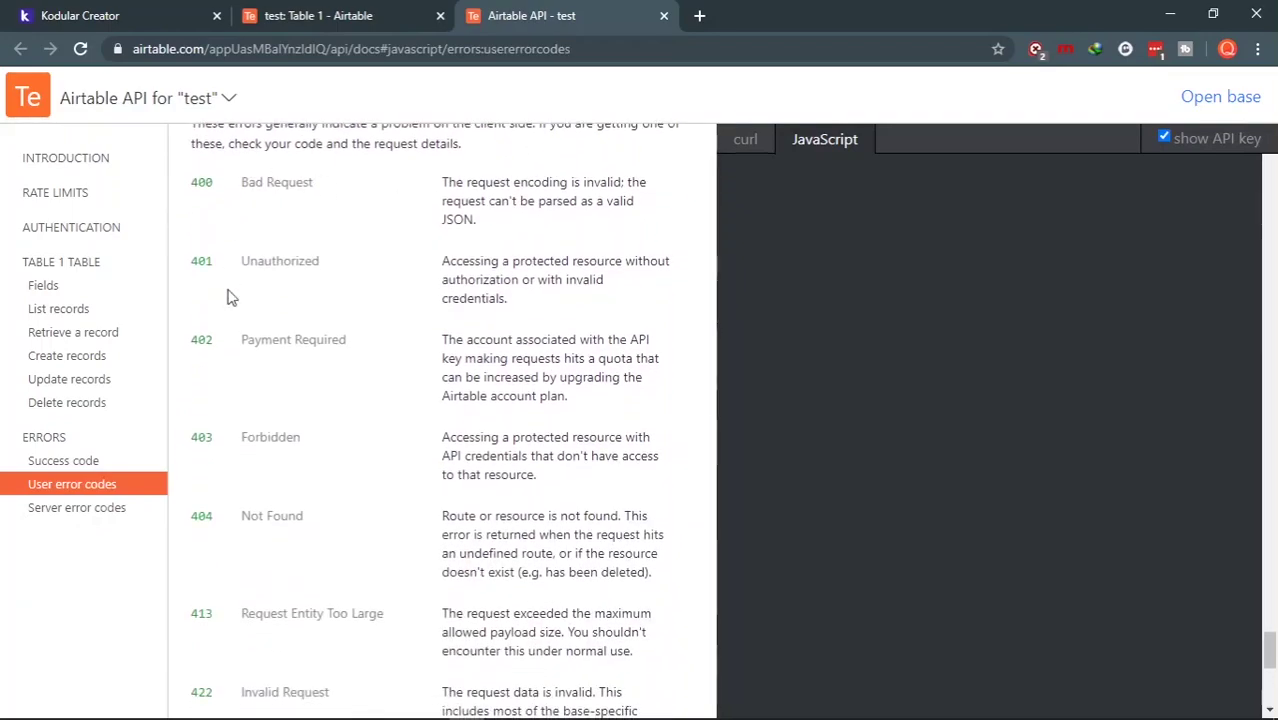
{"action": "scroll", "coordinate": [562, 336], "scroll_direction": "down", "scroll_amount": 2}
{"action": "scroll", "coordinate": [561, 336], "scroll_direction": "up", "scroll_amount": 7}
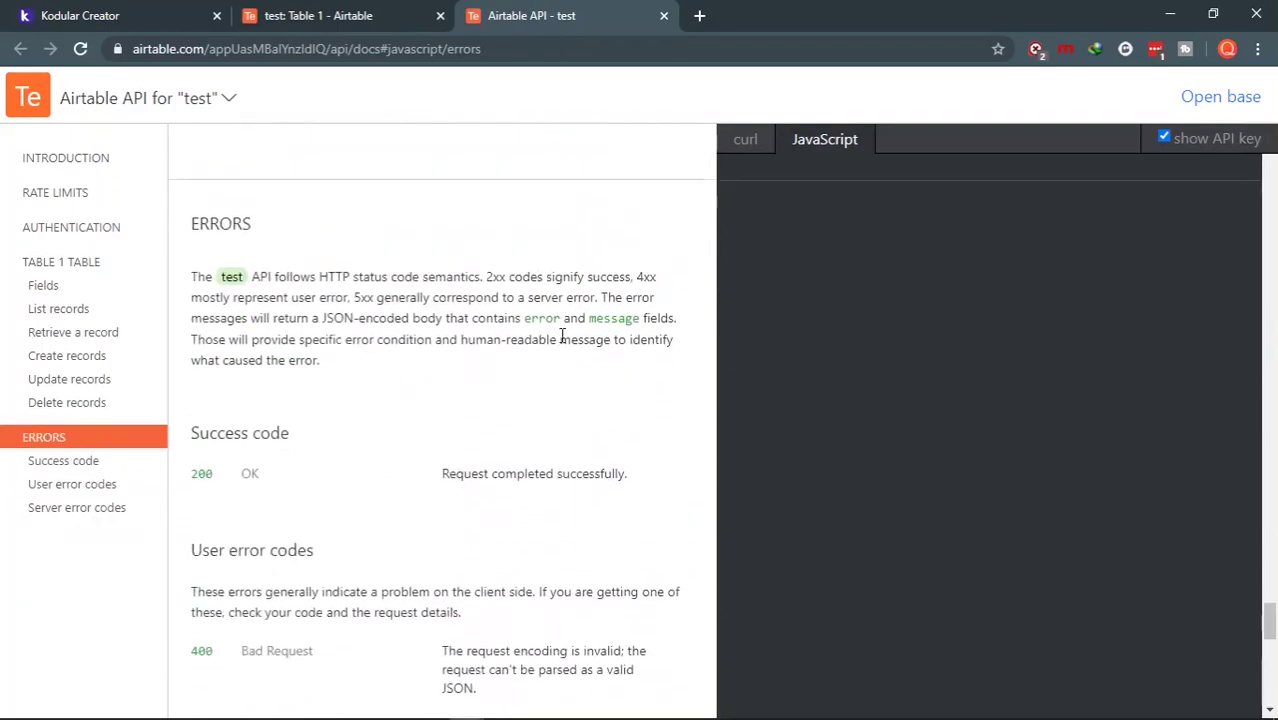
{"action": "scroll", "coordinate": [561, 336], "scroll_direction": "down", "scroll_amount": 2}
{"action": "scroll", "coordinate": [563, 342], "scroll_direction": "down", "scroll_amount": 8}
{"action": "scroll", "coordinate": [562, 340], "scroll_direction": "up", "scroll_amount": 3}
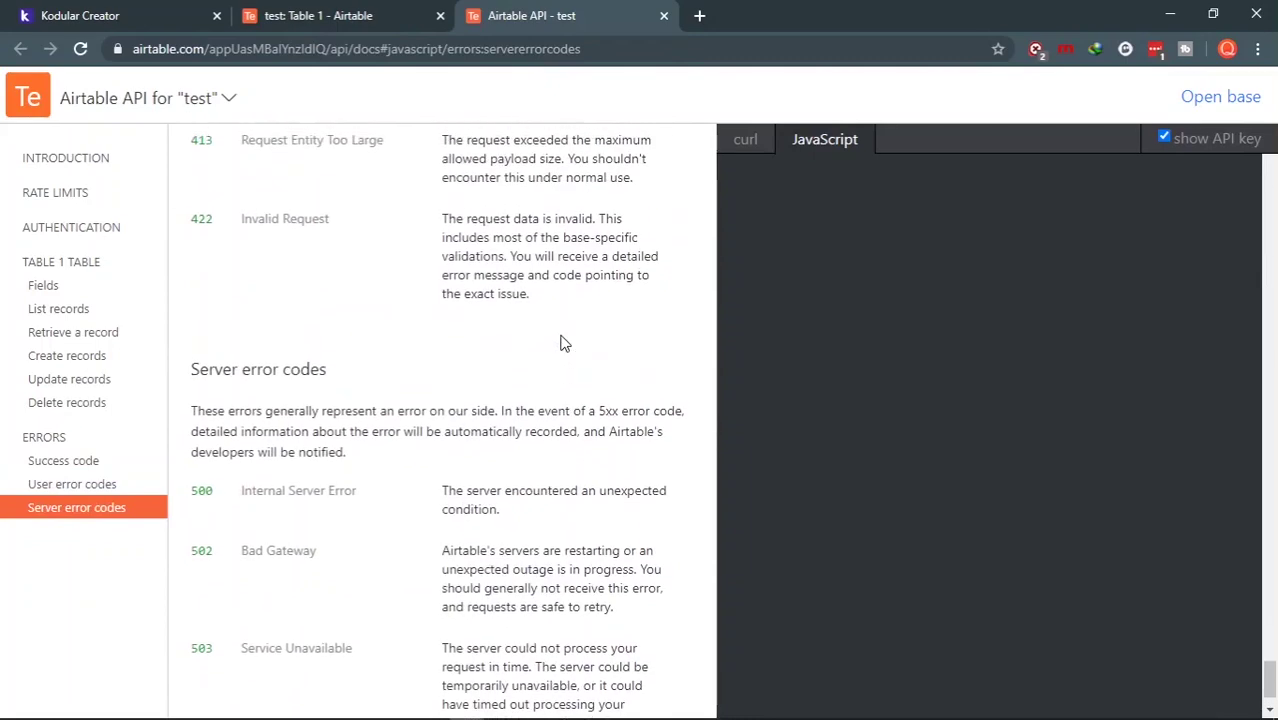
{"action": "scroll", "coordinate": [562, 337], "scroll_direction": "down", "scroll_amount": 2}
{"action": "scroll", "coordinate": [562, 336], "scroll_direction": "up", "scroll_amount": 2}
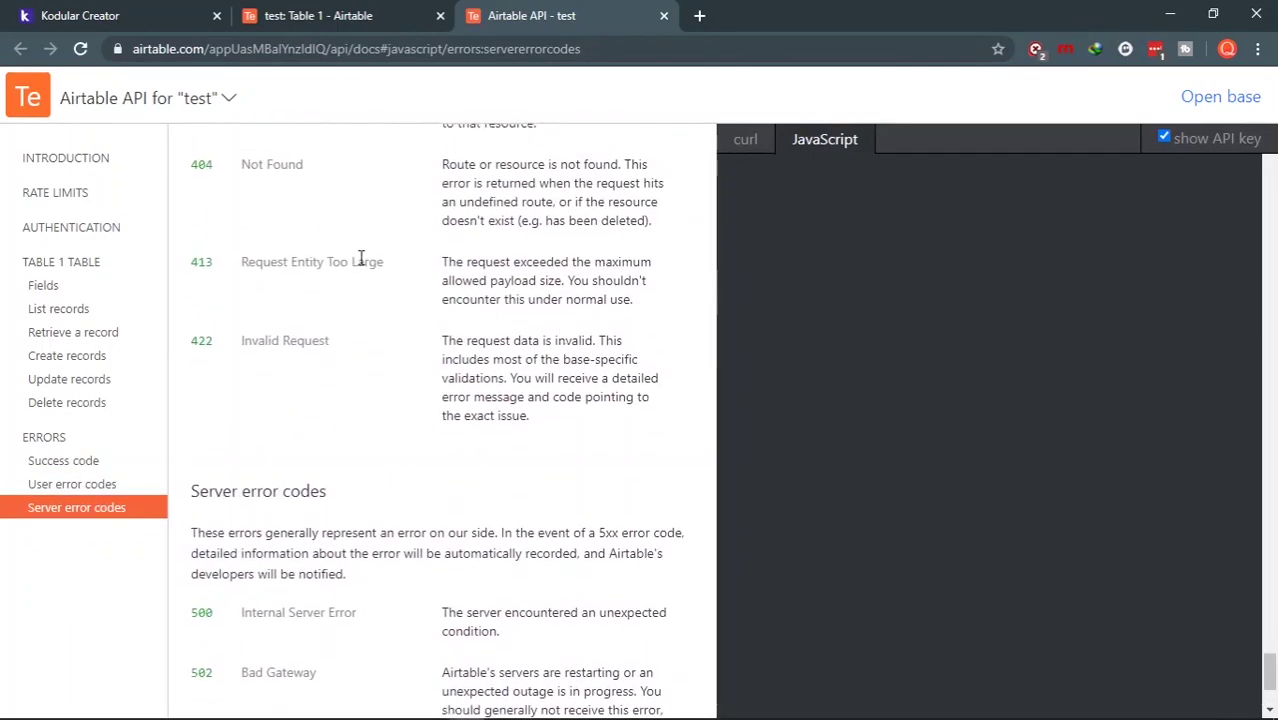
{"action": "scroll", "coordinate": [362, 260], "scroll_direction": "up", "scroll_amount": 3}
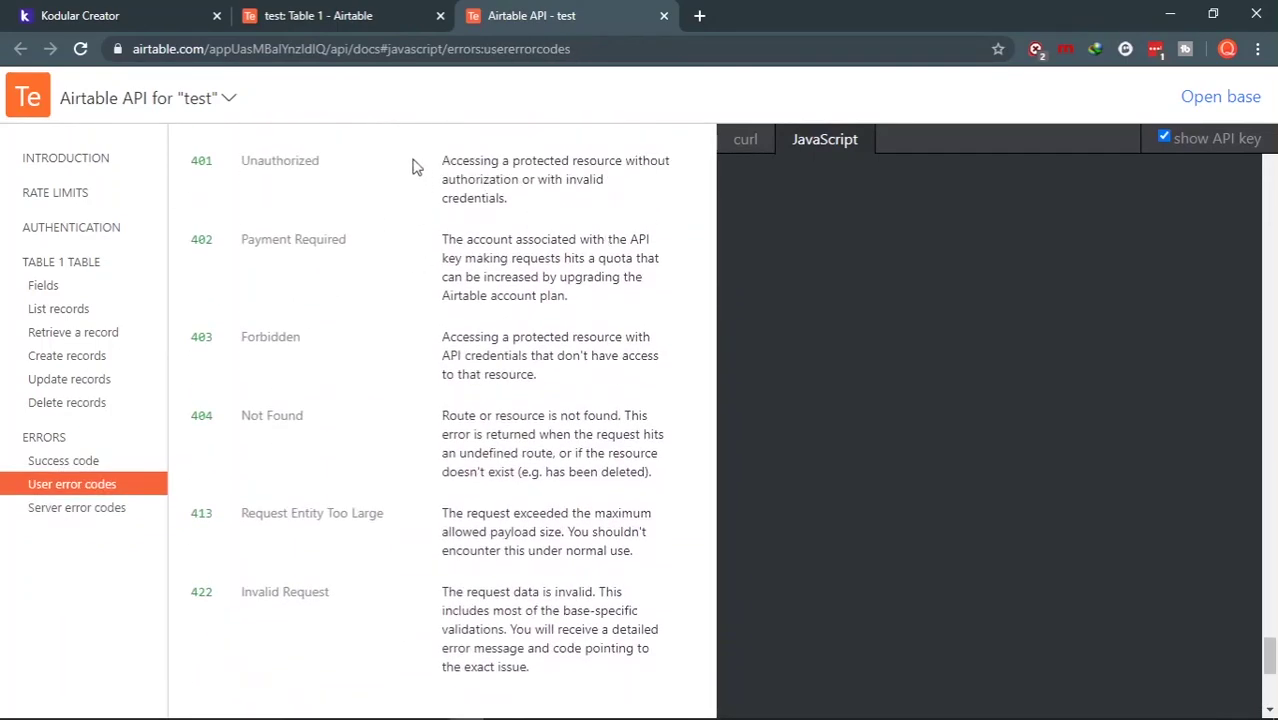
{"action": "left_click", "coordinate": [137, 15]}
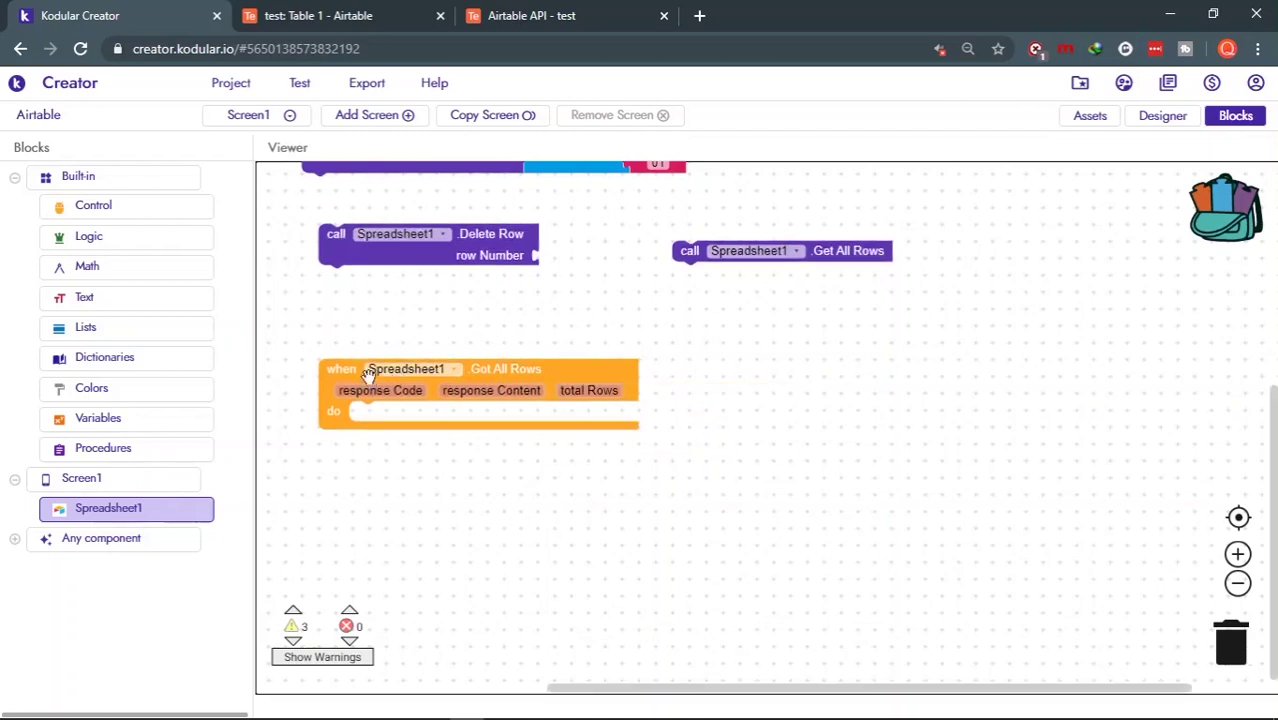
Step: Delete the when Spreadsheet1.Got All Rows handler and drag a call Spreadsheet1.Get Cell block onto the workspace
{"action": "left_click", "coordinate": [337, 371]}
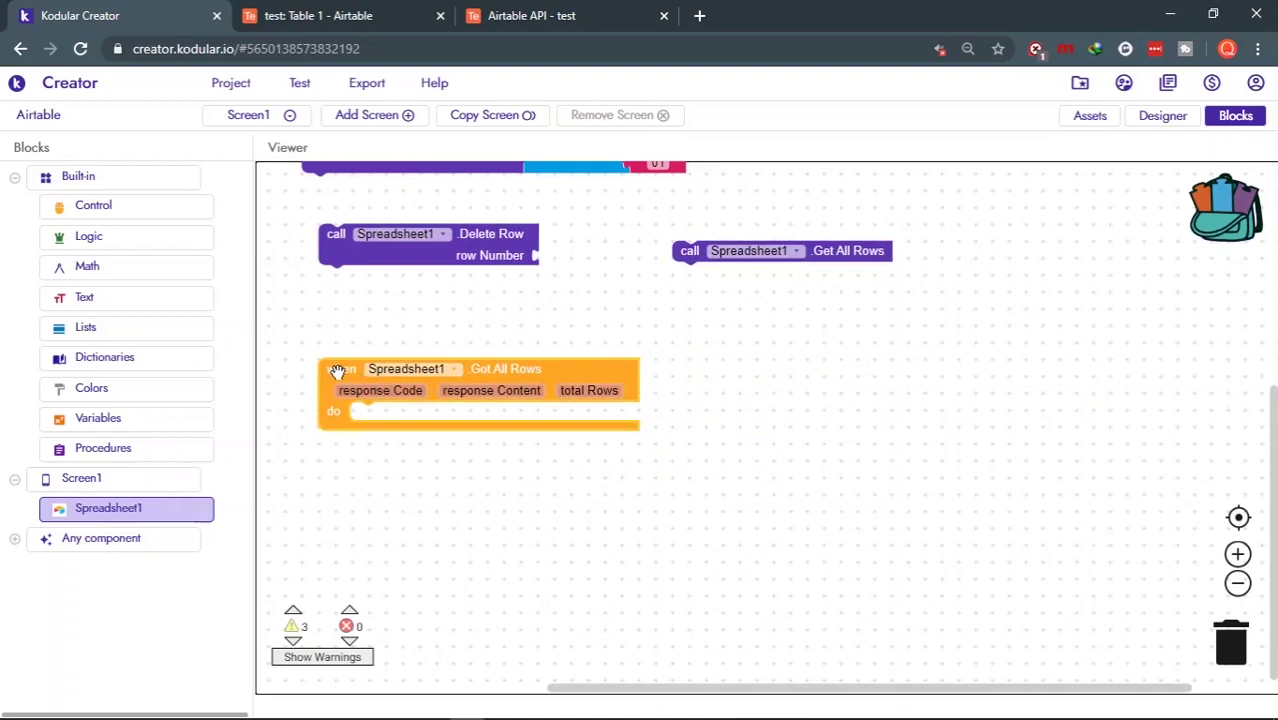
{"action": "key", "text": "Delete"}
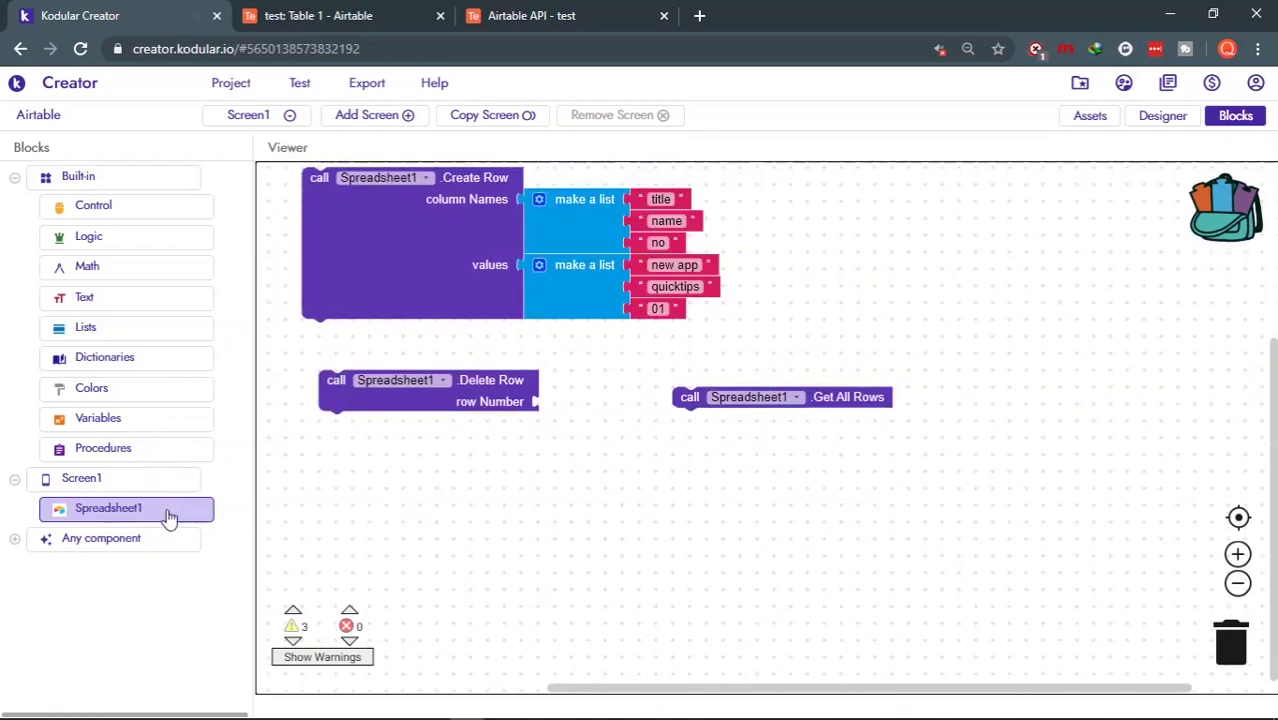
{"action": "left_click", "coordinate": [170, 517]}
{"action": "scroll", "coordinate": [562, 399], "scroll_direction": "down", "scroll_amount": 5}
{"action": "scroll", "coordinate": [562, 399], "scroll_direction": "down", "scroll_amount": 3}
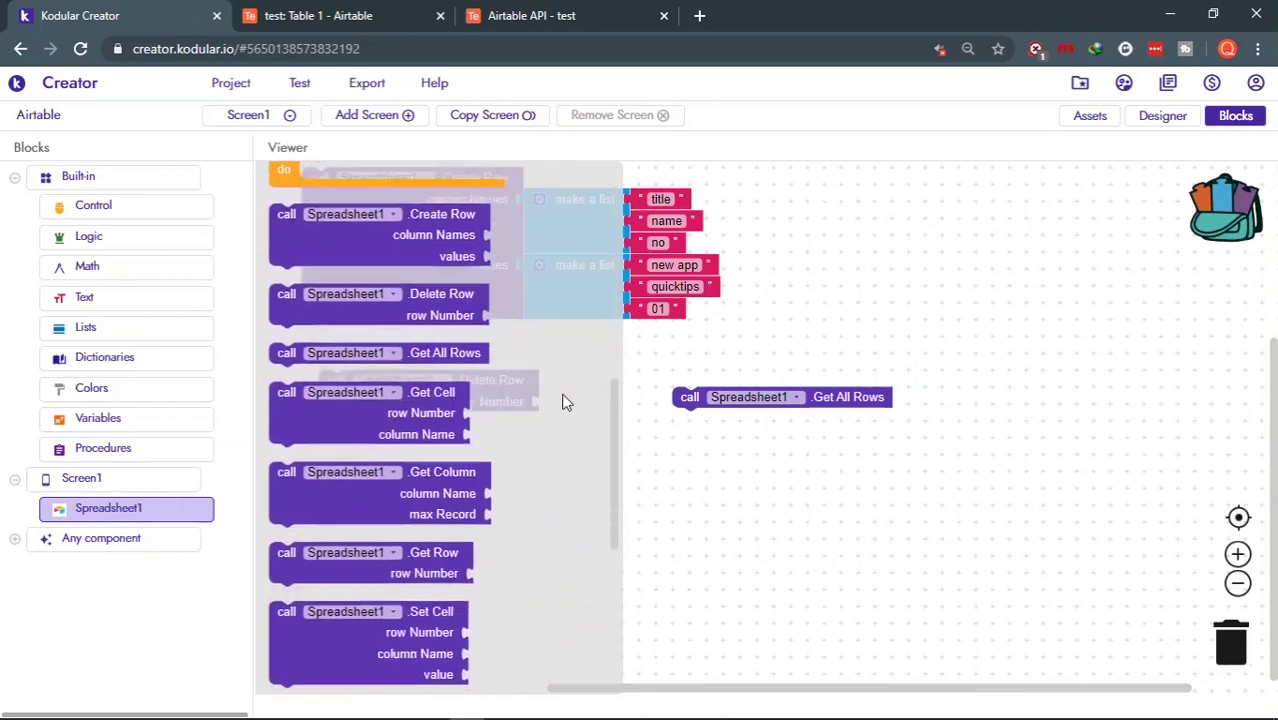
{"action": "scroll", "coordinate": [562, 401], "scroll_direction": "down", "scroll_amount": 1}
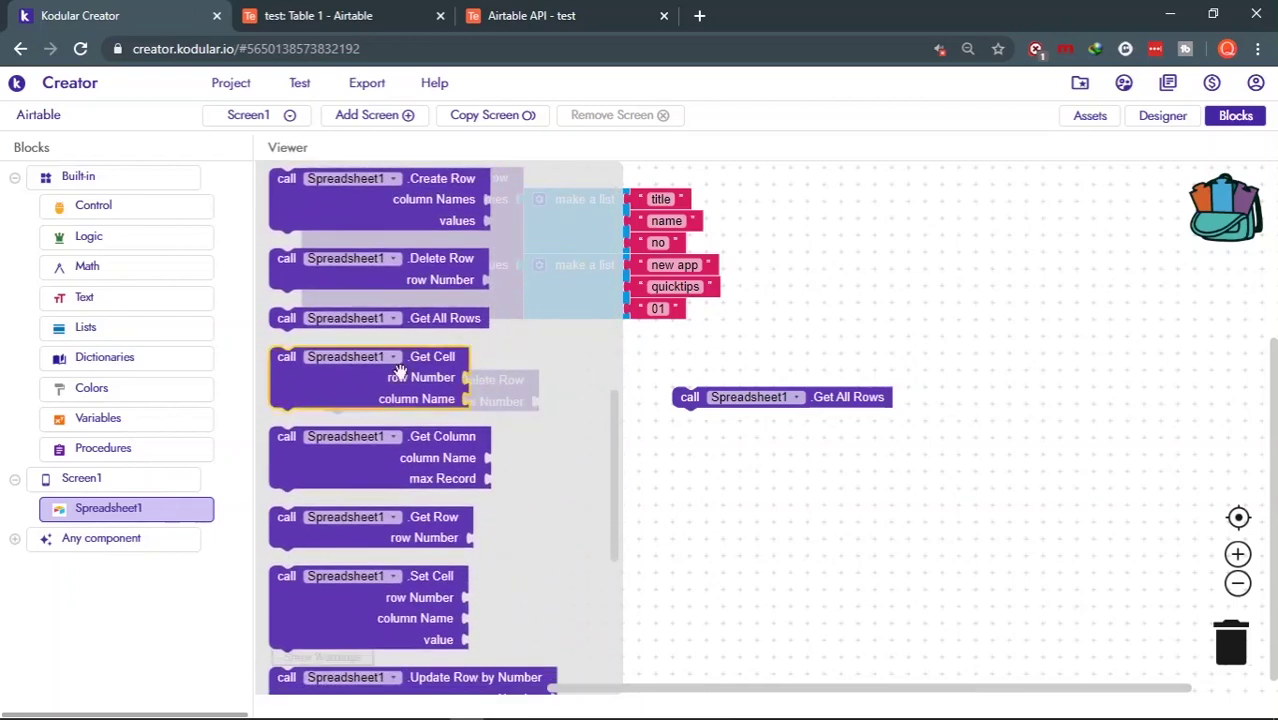
{"action": "left_click_drag", "start_coordinate": [404, 377], "coordinate": [622, 500]}
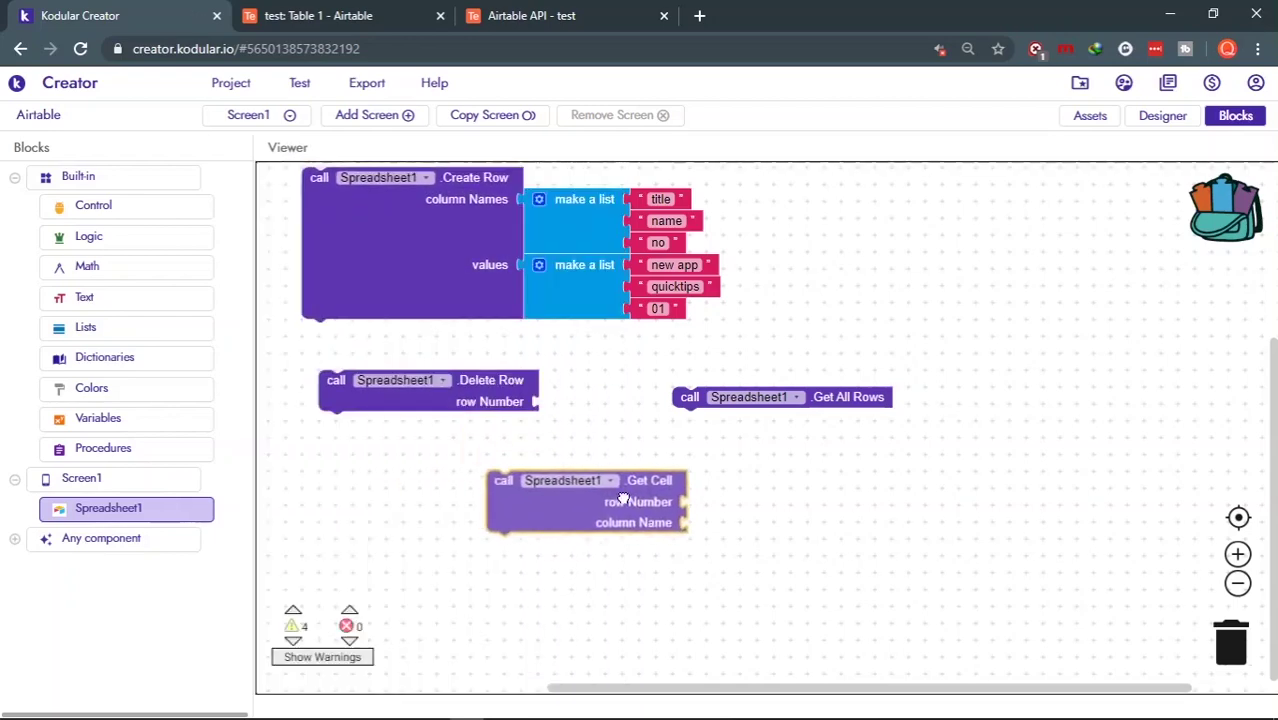
{"action": "left_click", "coordinate": [400, 15]}
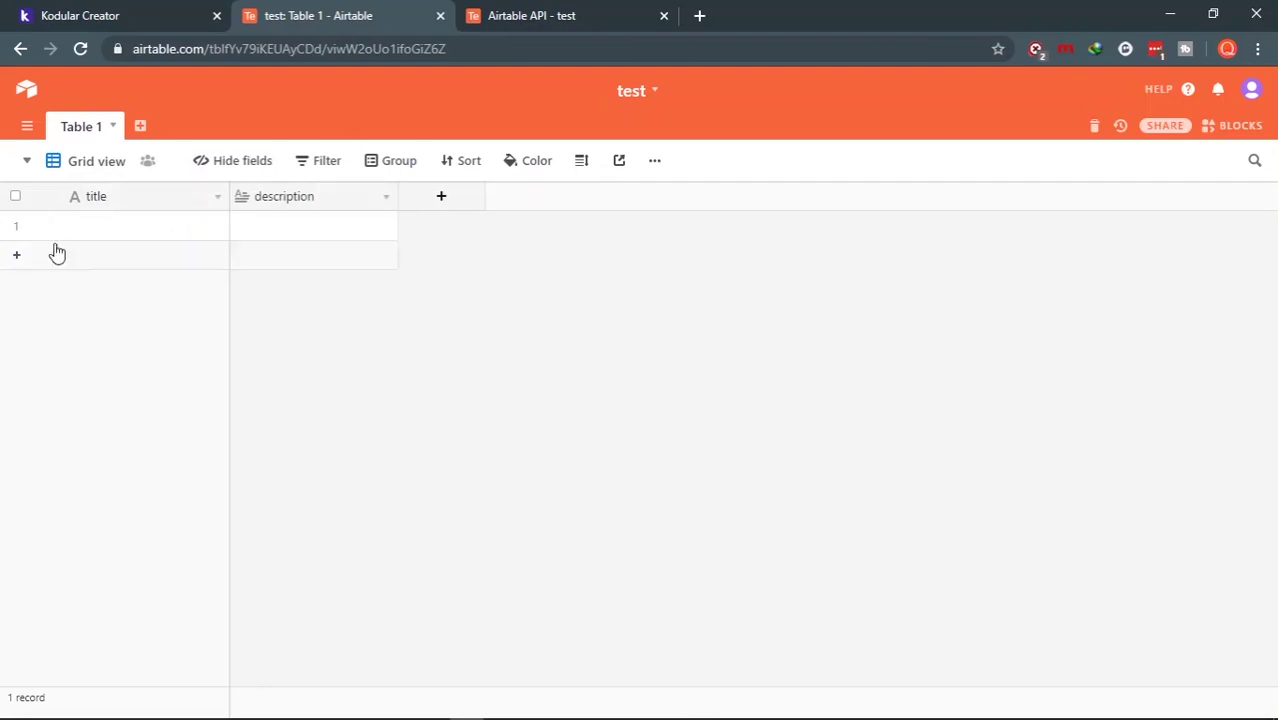
Step: Enter 'name' in the title field of Airtable's first record
{"action": "left_click", "coordinate": [136, 230]}
{"action": "type", "text": "name"}
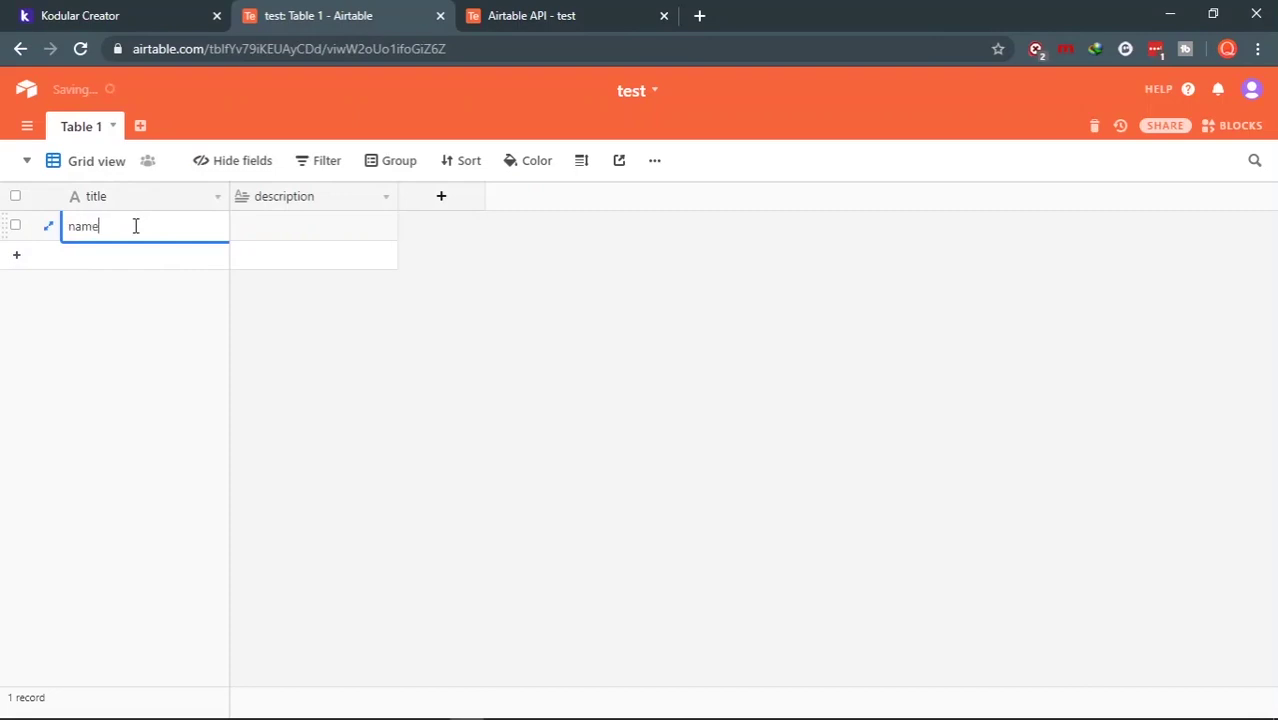
{"action": "left_click", "coordinate": [370, 380]}
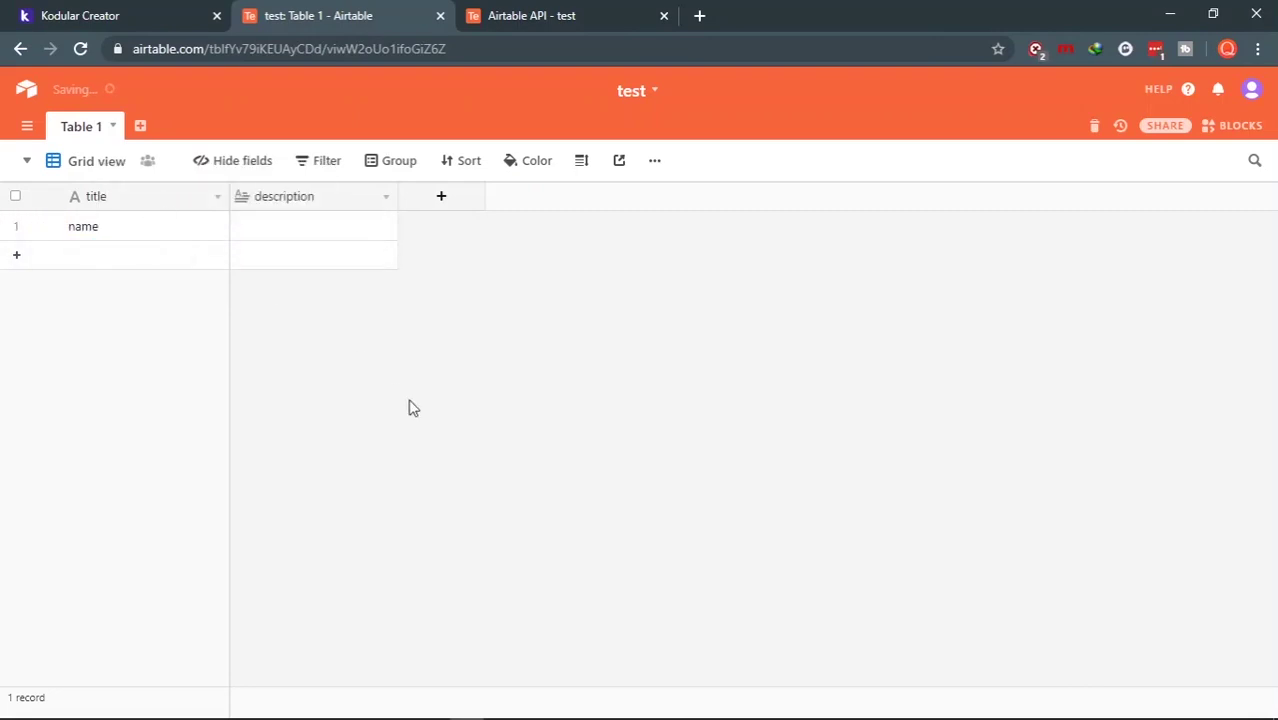
{"action": "left_click", "coordinate": [116, 228]}
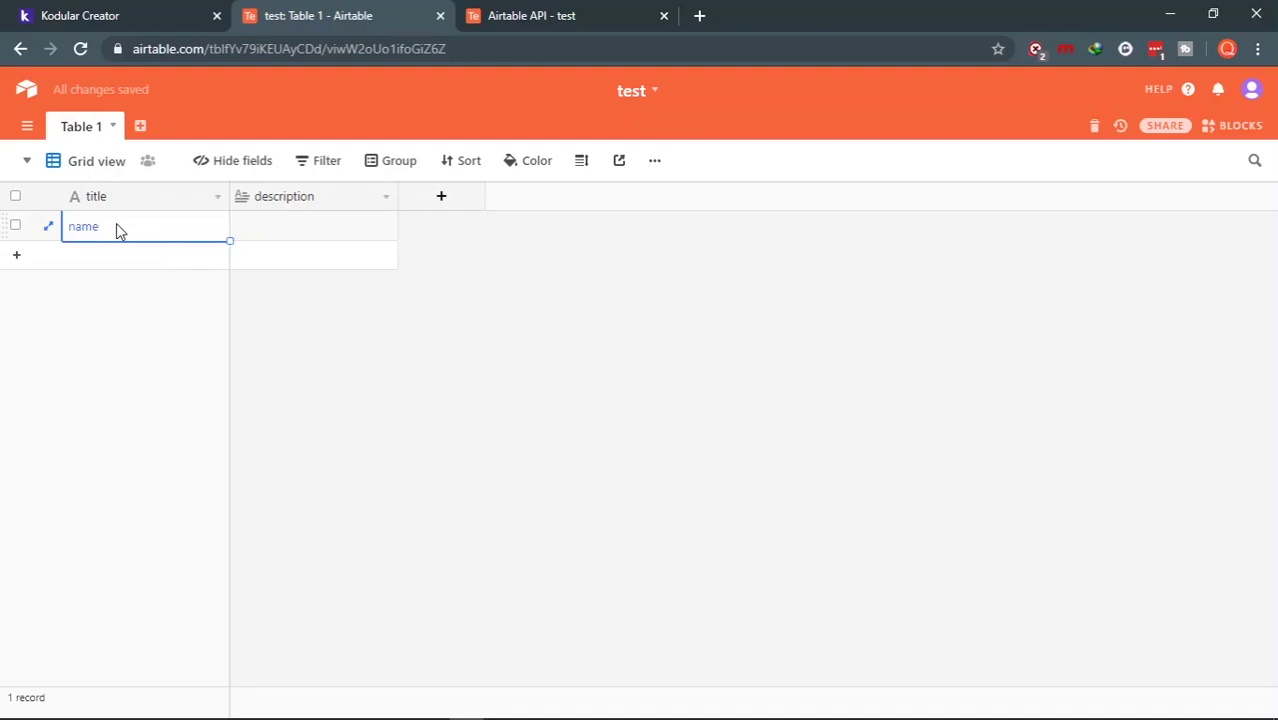
Step: Shift the Get Cell call block further left in the Kodular workspace
{"action": "left_click", "coordinate": [138, 9]}
{"action": "scroll", "coordinate": [749, 556], "scroll_direction": "down", "scroll_amount": 2}
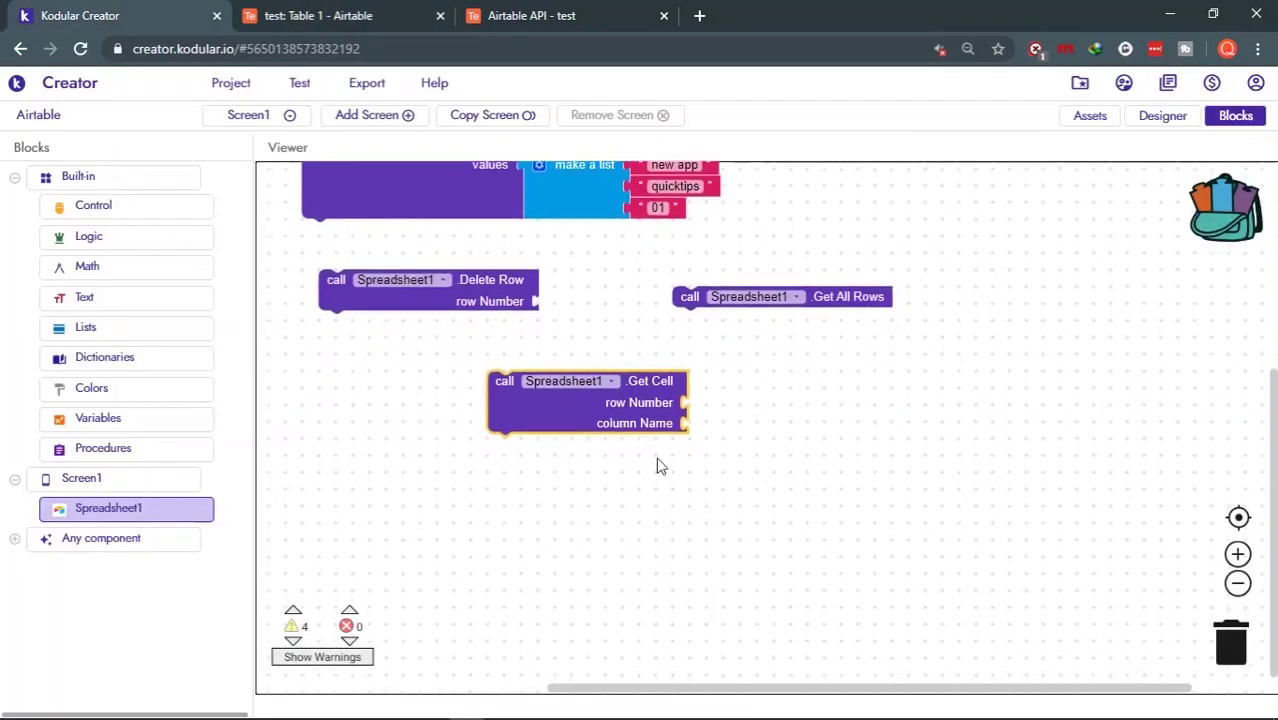
{"action": "left_click_drag", "start_coordinate": [635, 430], "coordinate": [498, 426]}
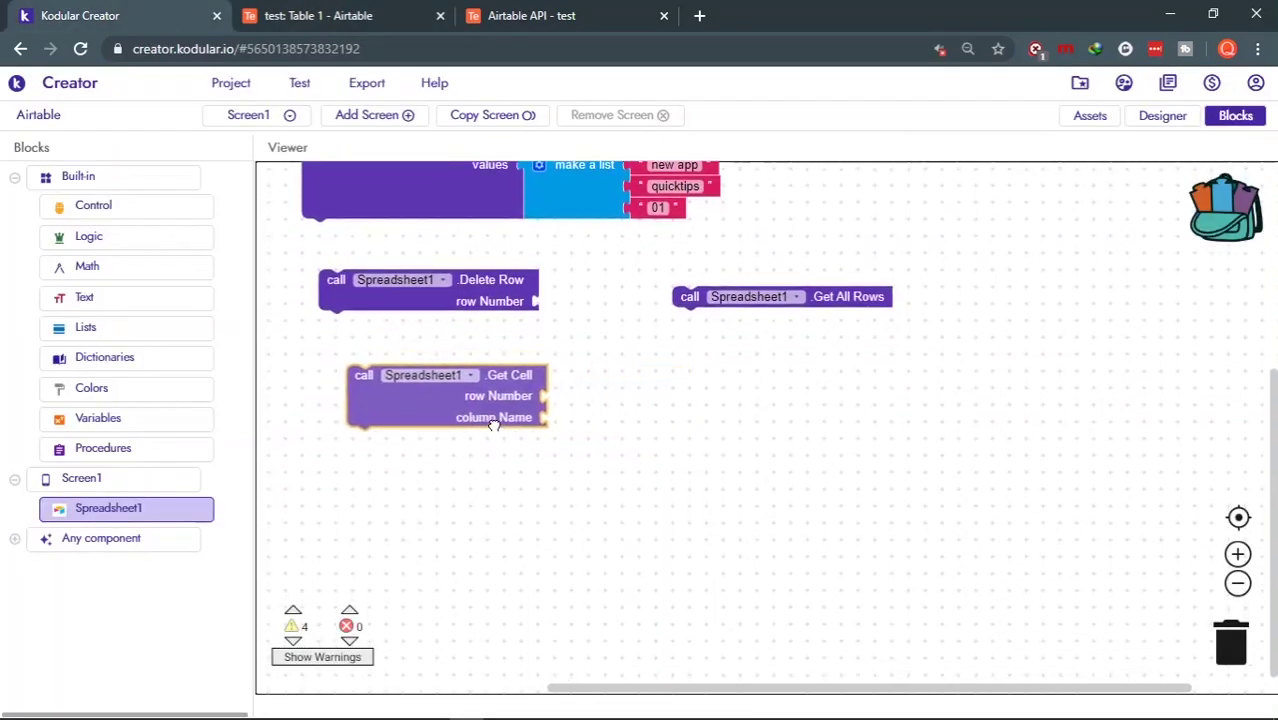
{"action": "left_click", "coordinate": [392, 12]}
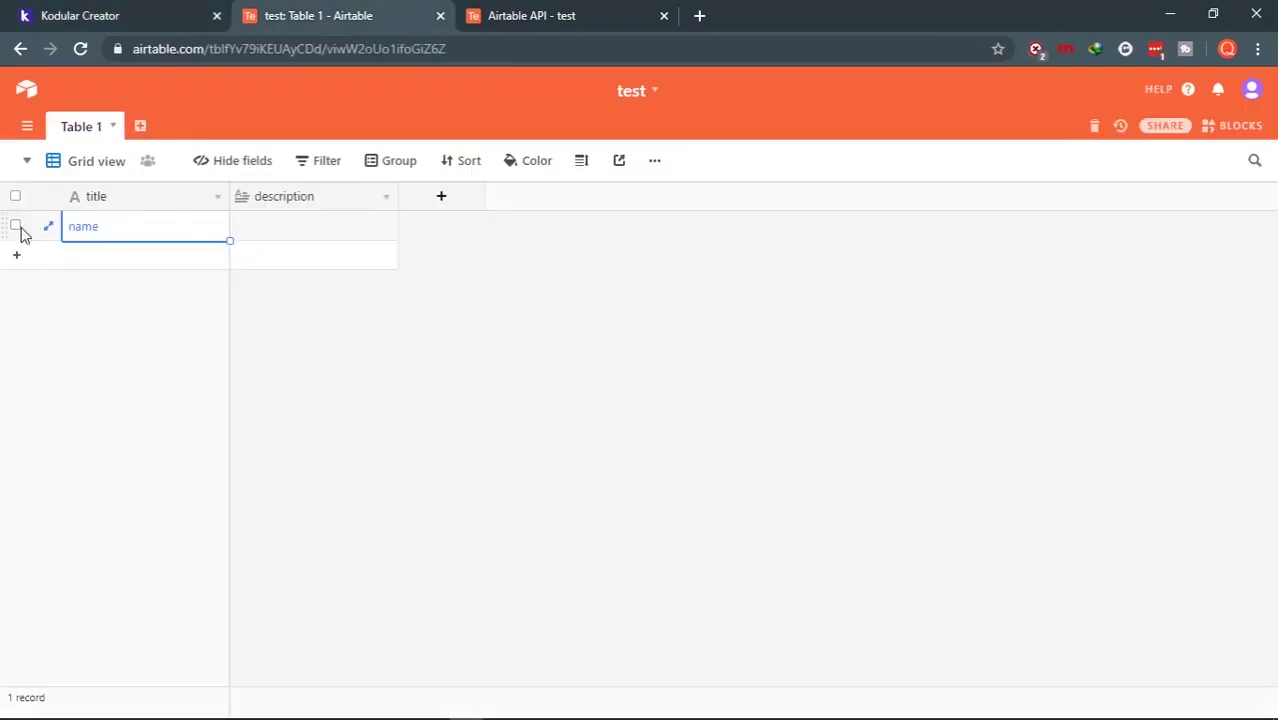
{"action": "left_click", "coordinate": [84, 10]}
Step: Snap an empty text block into Get Cell's column Name socket
{"action": "type", "text": "text"}
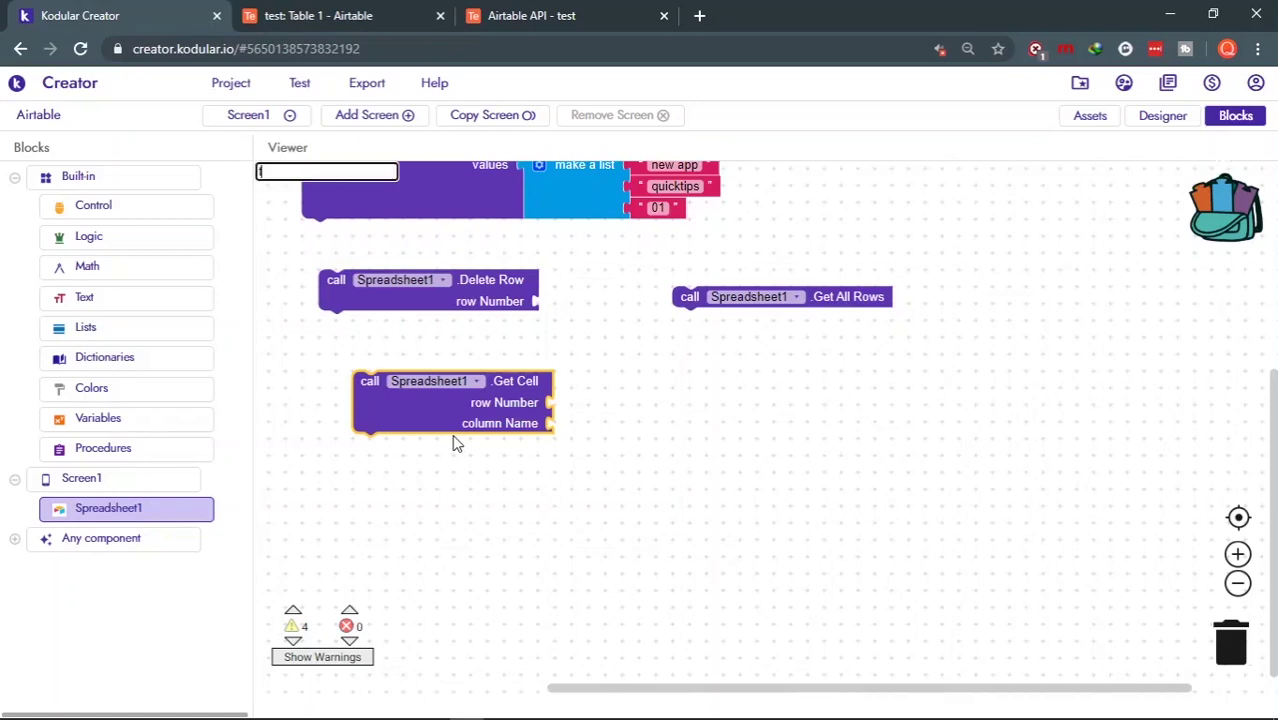
{"action": "key", "text": "Return"}
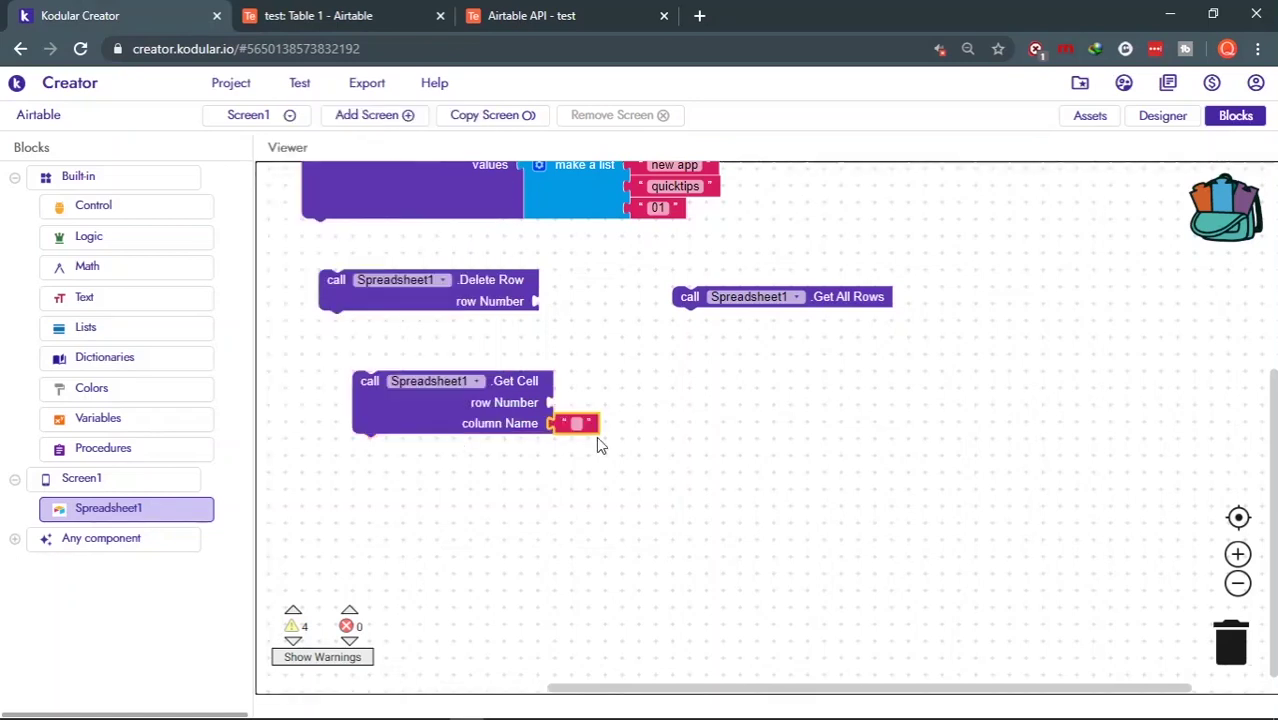
{"action": "type", "text": "text"}
{"action": "key", "text": "Return"}
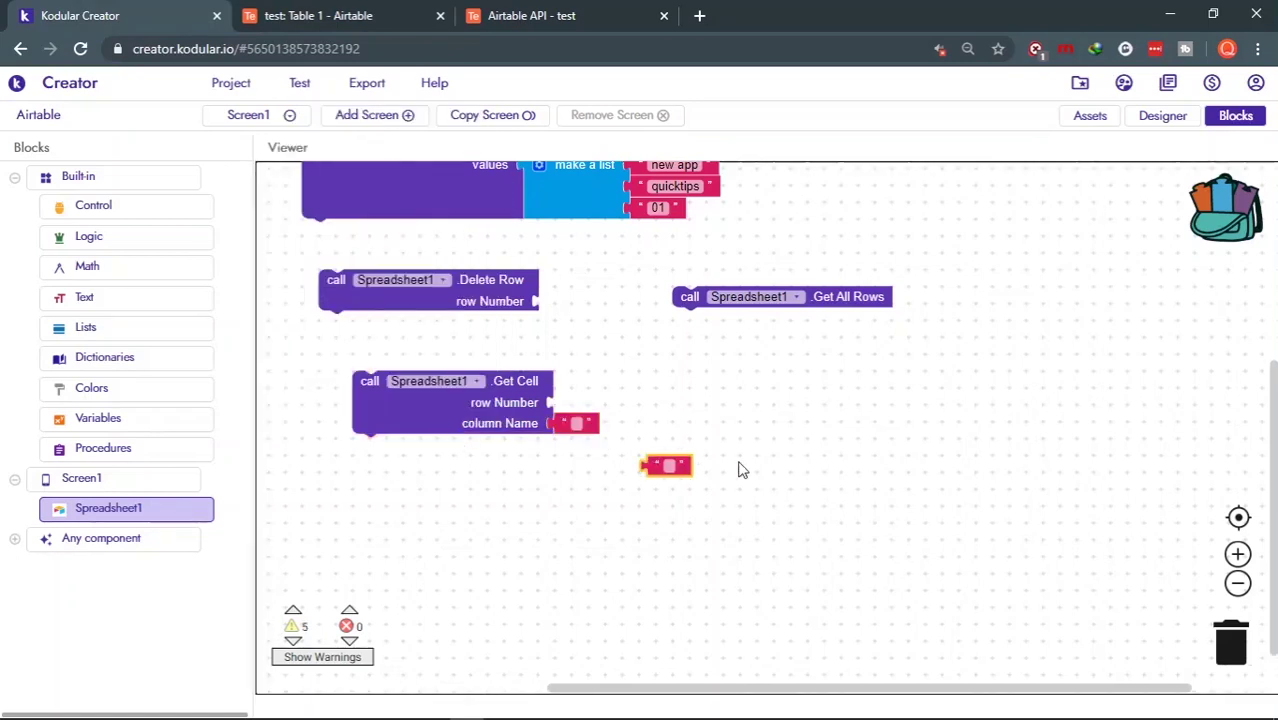
{"action": "left_click_drag", "start_coordinate": [668, 465], "coordinate": [581, 412]}
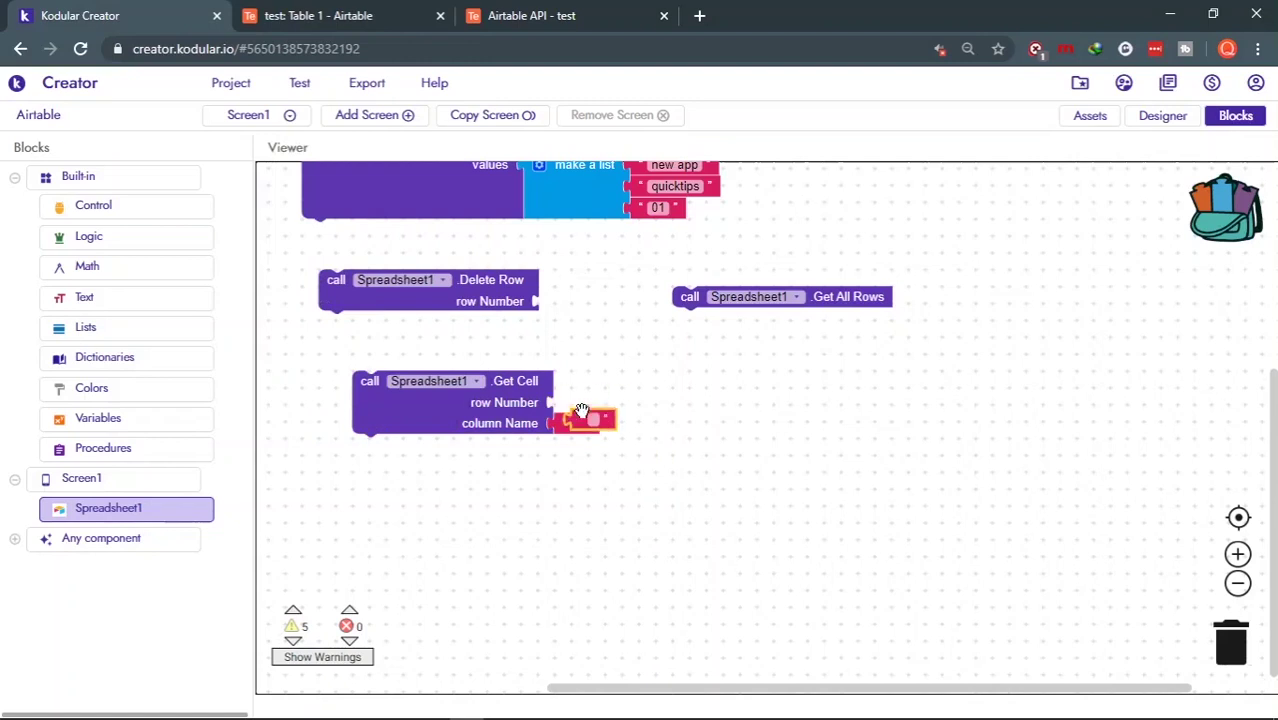
{"action": "left_click_drag", "start_coordinate": [583, 422], "coordinate": [578, 422]}
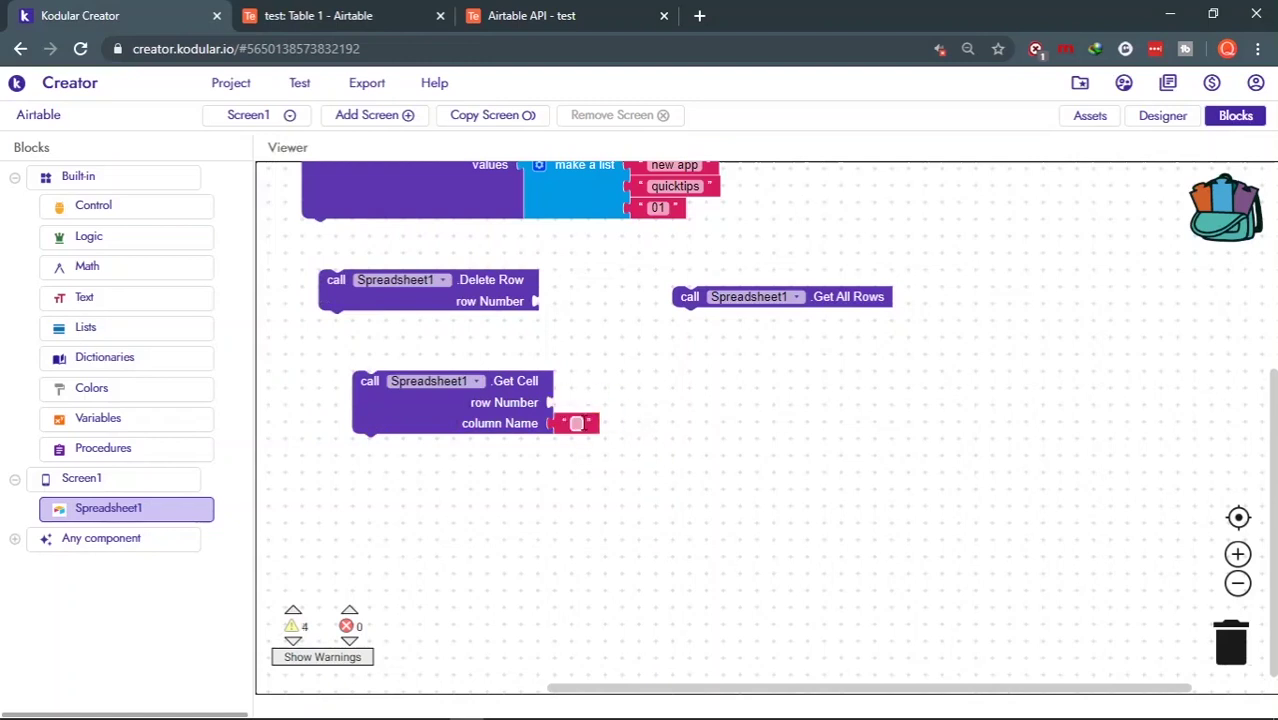
Step: Plug a Math number block set to 1 into Get Cell's row Number
{"action": "left_click", "coordinate": [135, 270]}
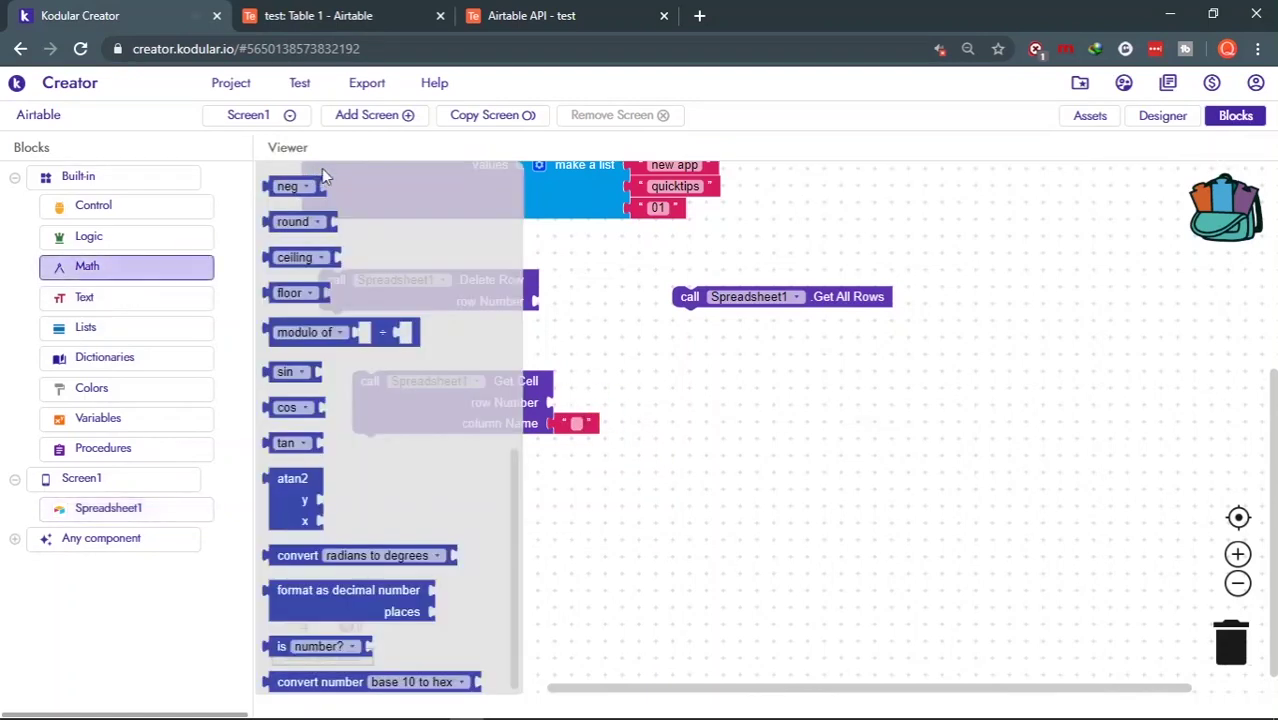
{"action": "scroll", "coordinate": [300, 180], "scroll_direction": "up", "scroll_amount": 10}
{"action": "mouse_move", "coordinate": [284, 186]}
{"action": "left_mouse_down"}
{"action": "mouse_move", "coordinate": [562, 333]}
{"action": "mouse_move", "coordinate": [566, 402]}
{"action": "left_mouse_up"}
{"action": "left_click", "coordinate": [566, 402]}
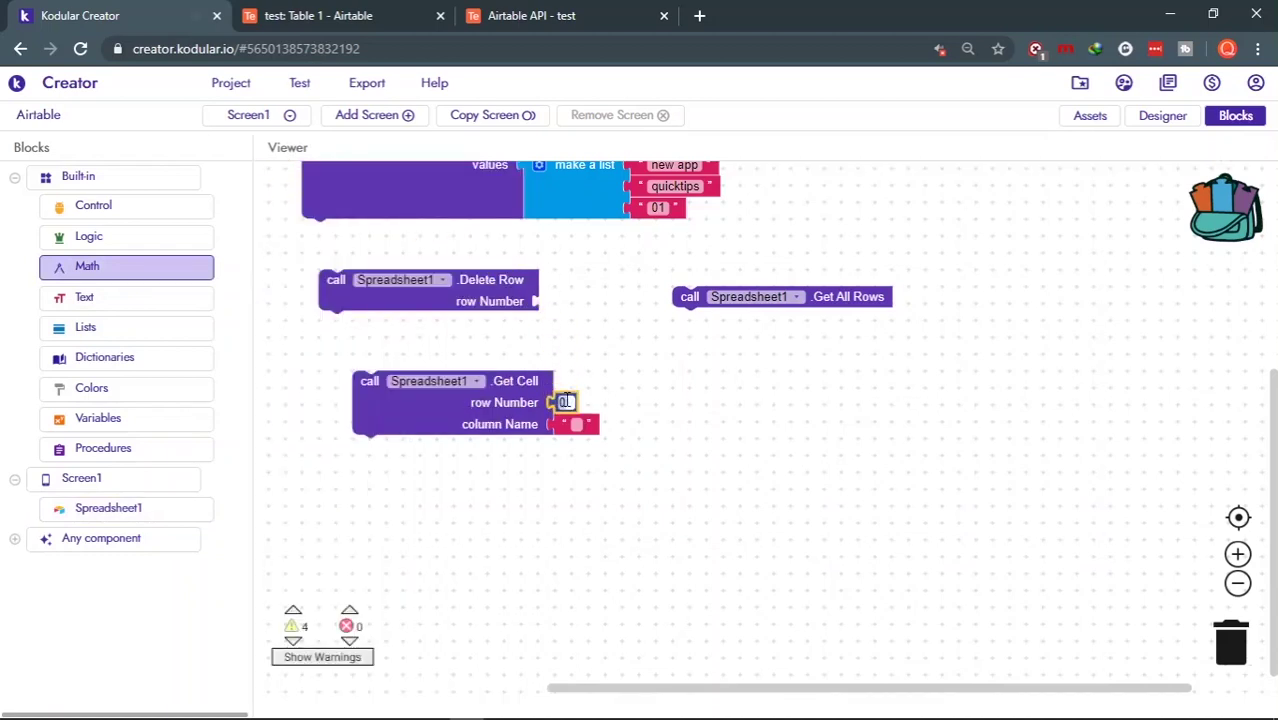
{"action": "type", "text": "1"}
{"action": "left_click", "coordinate": [642, 462]}
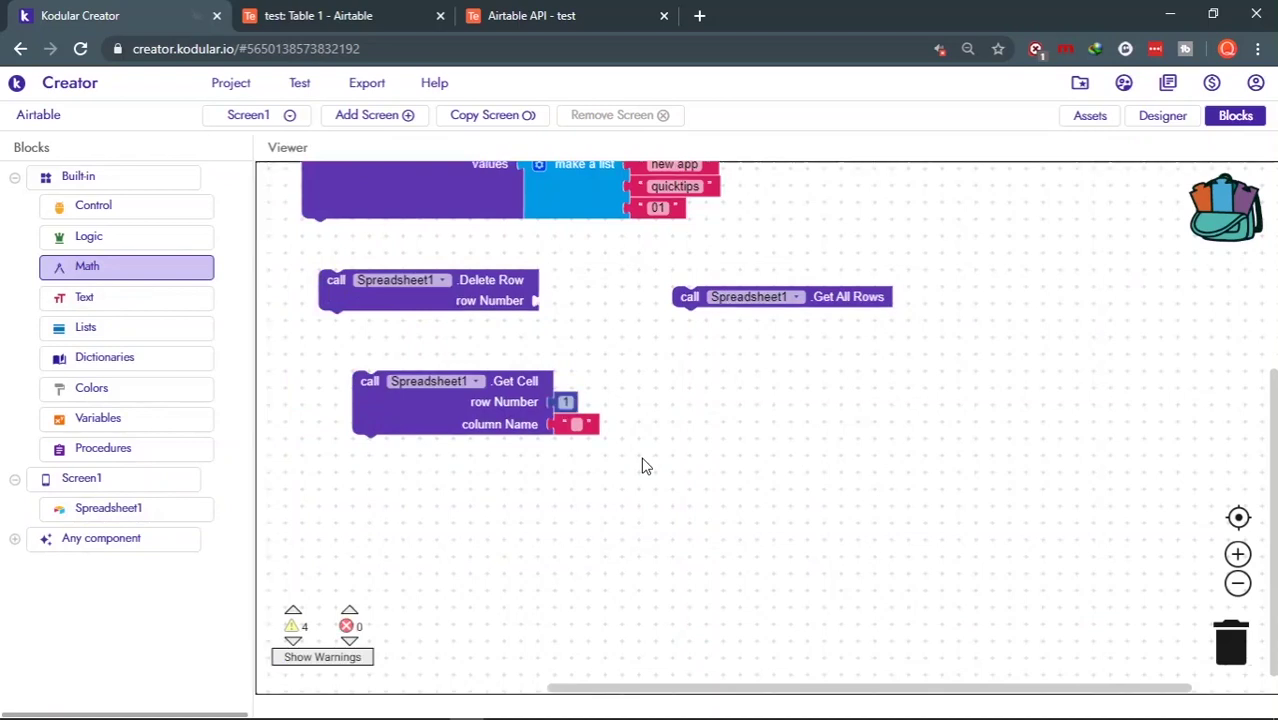
Step: Type 'title' into the column Name text block
{"action": "left_click", "coordinate": [578, 426]}
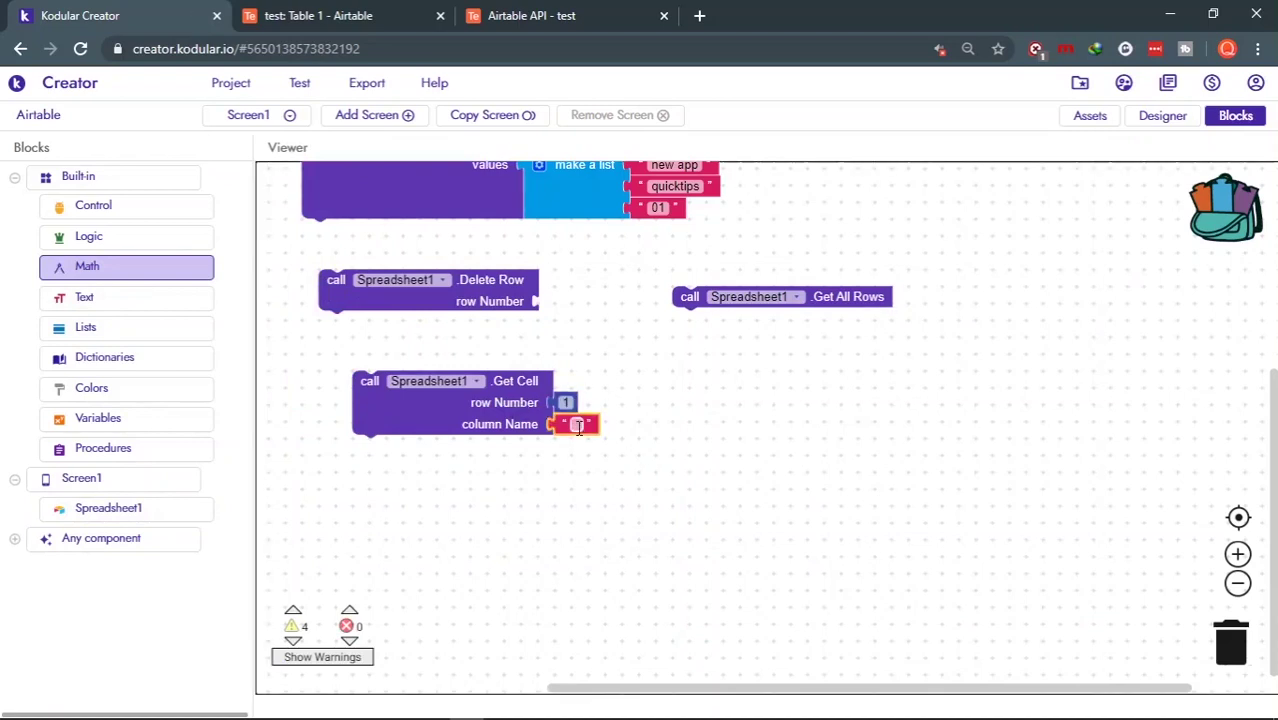
{"action": "type", "text": "title"}
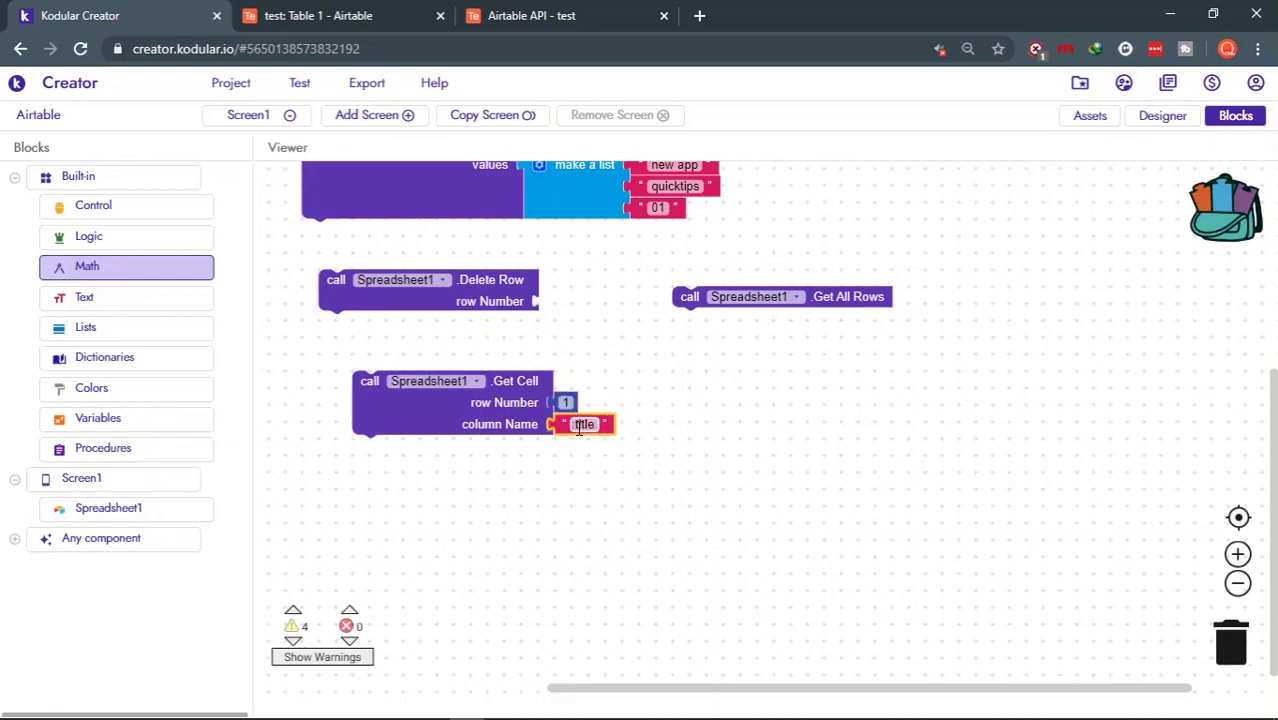
{"action": "left_click", "coordinate": [273, 10]}
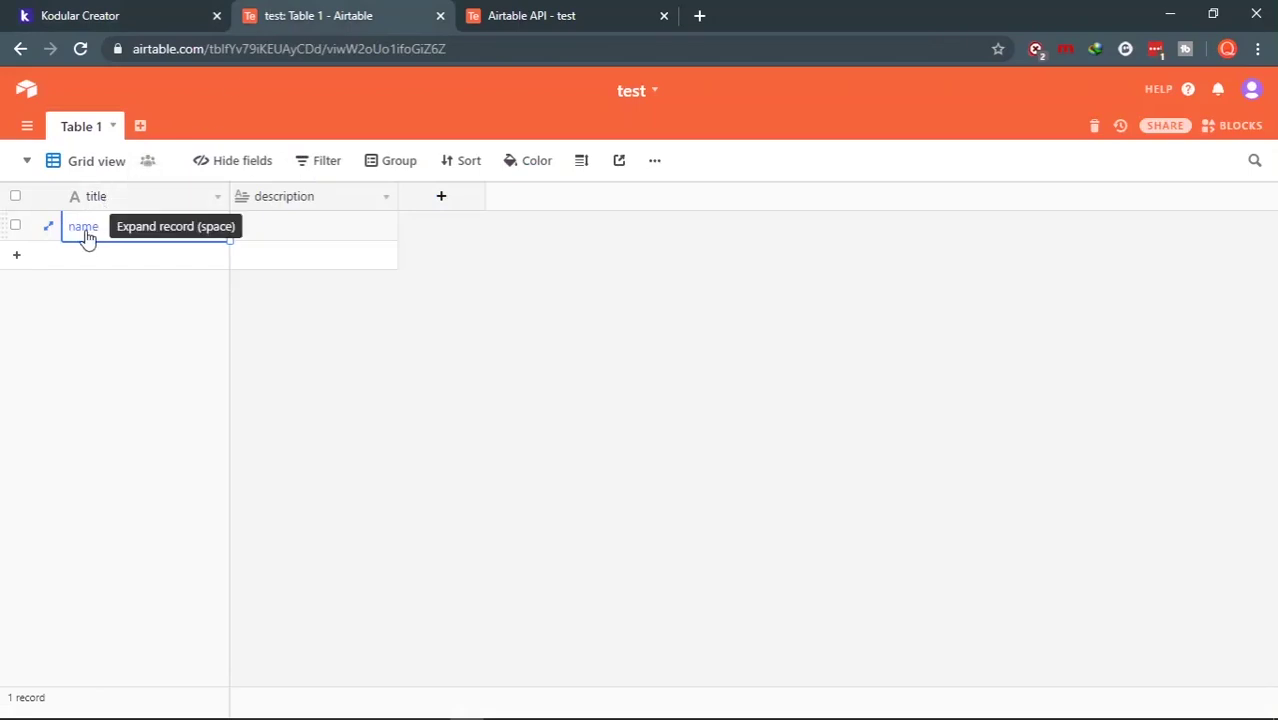
Step: Drag a when Spreadsheet1.Got Cell event block onto the workspace below the Get Cell call
{"action": "left_click", "coordinate": [96, 10]}
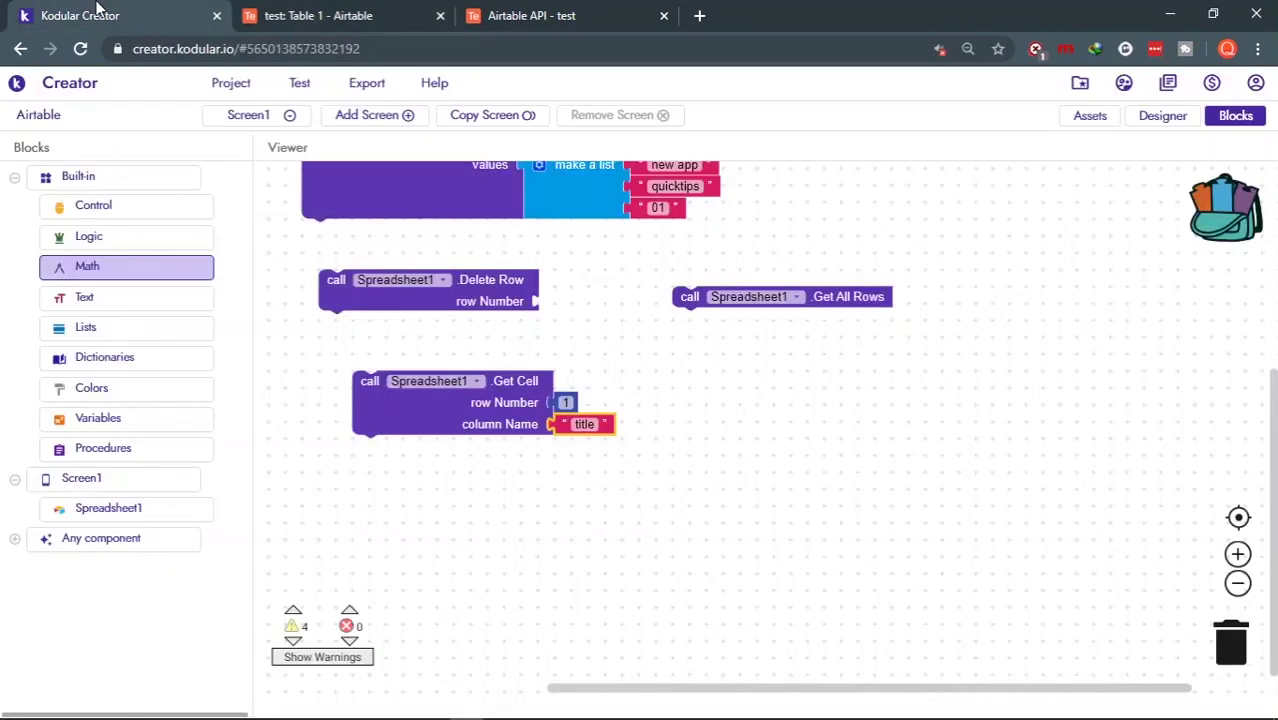
{"action": "left_click", "coordinate": [82, 510]}
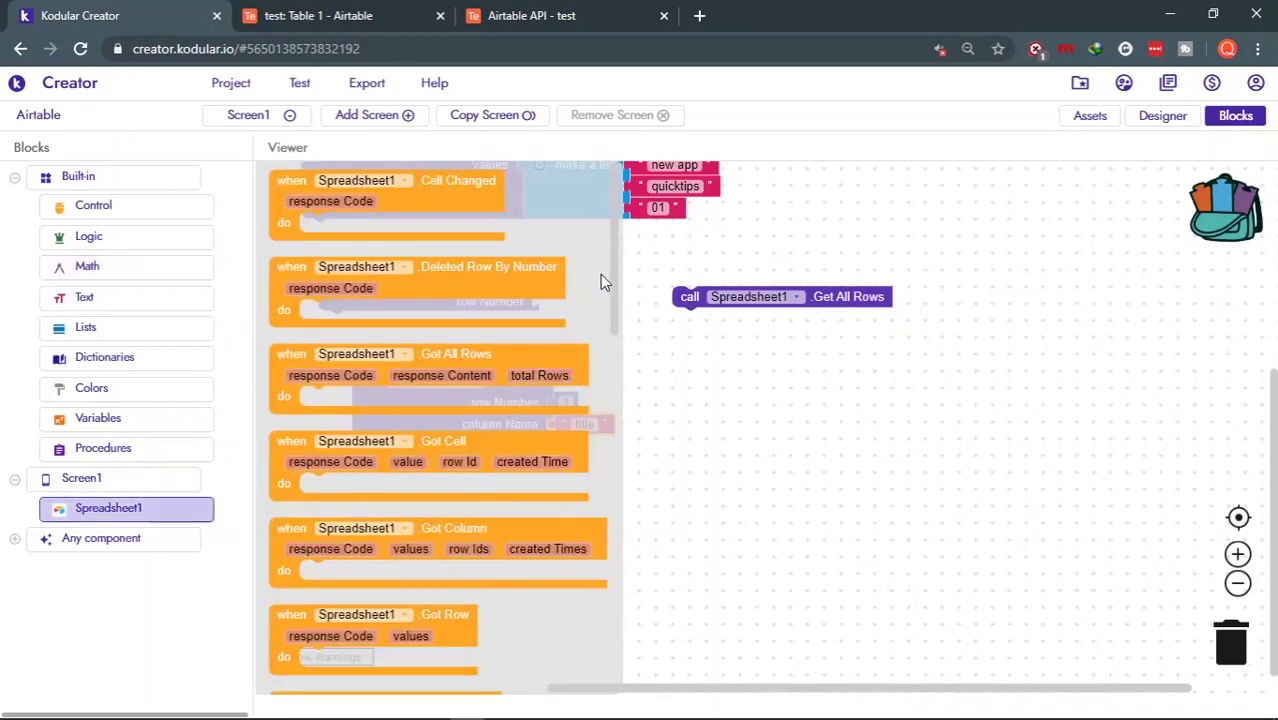
{"action": "scroll", "coordinate": [577, 258], "scroll_direction": "down", "scroll_amount": 1}
{"action": "scroll", "coordinate": [577, 256], "scroll_direction": "down", "scroll_amount": 1}
{"action": "scroll", "coordinate": [577, 254], "scroll_direction": "down", "scroll_amount": 3}
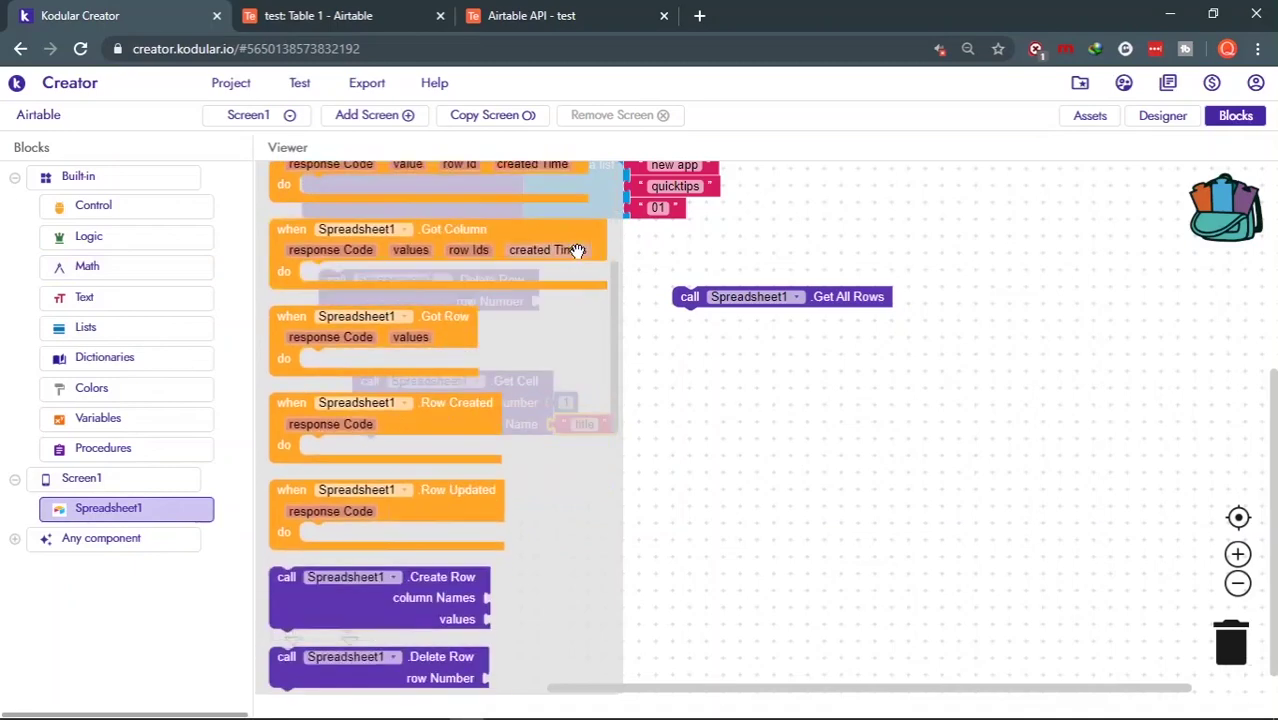
{"action": "scroll", "coordinate": [577, 251], "scroll_direction": "down", "scroll_amount": 1}
{"action": "scroll", "coordinate": [577, 251], "scroll_direction": "up", "scroll_amount": 2}
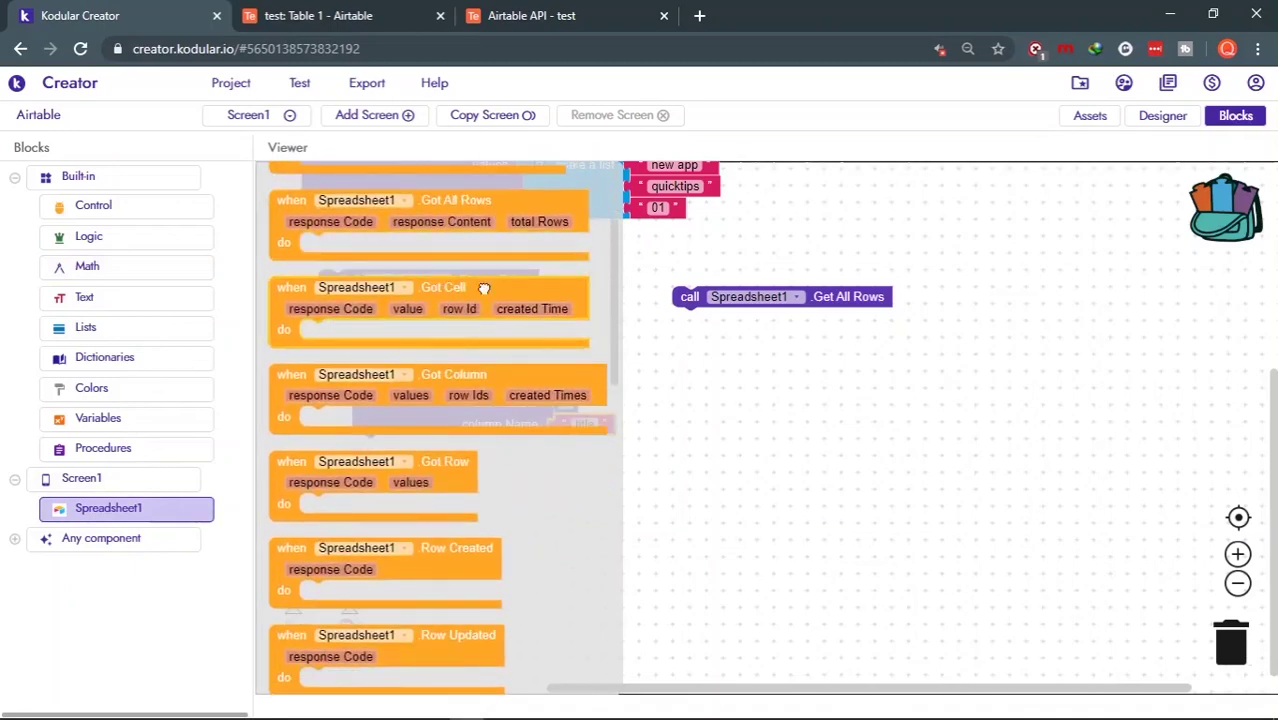
{"action": "mouse_move", "coordinate": [485, 288]}
{"action": "left_mouse_down"}
{"action": "mouse_move", "coordinate": [556, 484]}
{"action": "mouse_move", "coordinate": [468, 472]}
{"action": "left_mouse_up"}
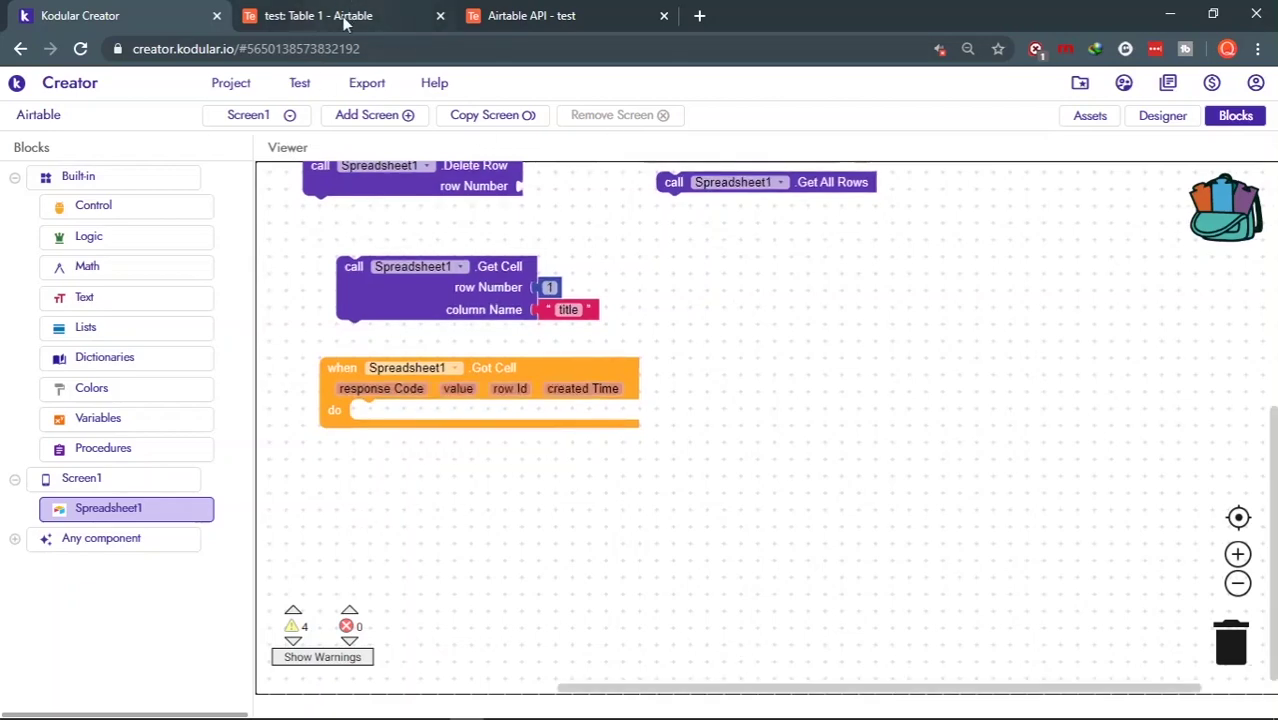
{"action": "left_click", "coordinate": [583, 15]}
{"action": "scroll", "coordinate": [446, 516], "scroll_direction": "down", "scroll_amount": 2}
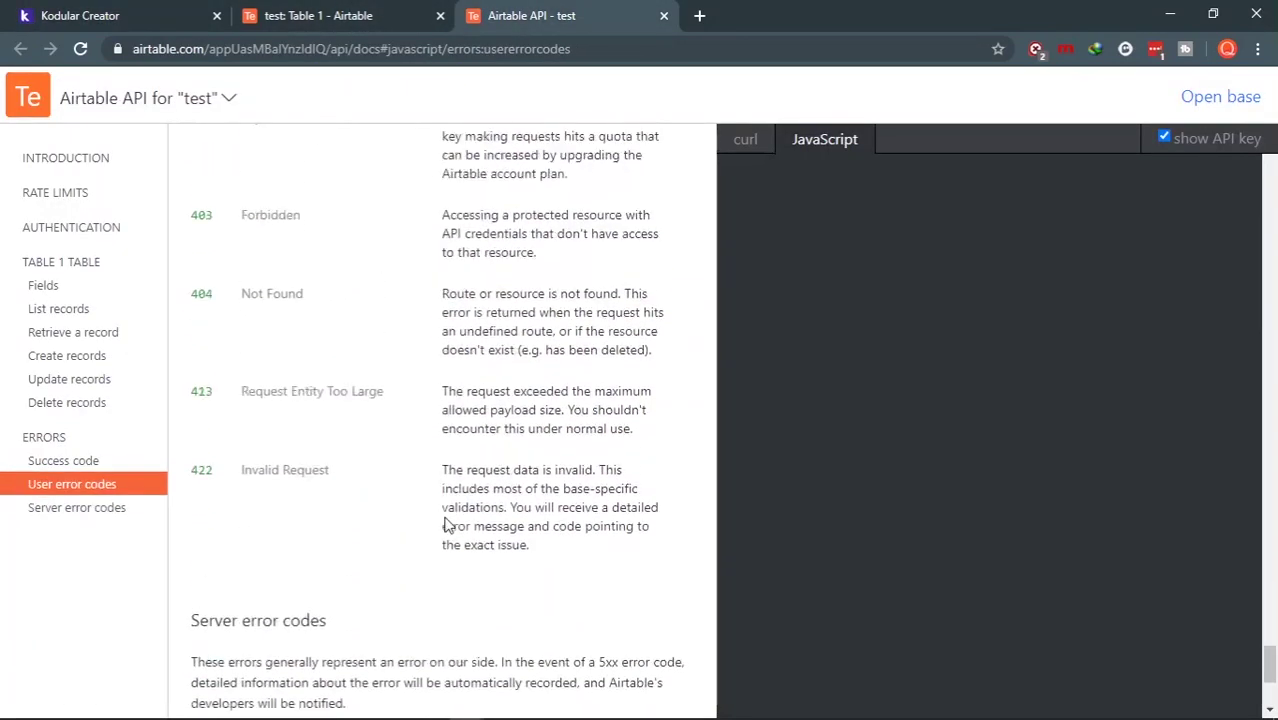
{"action": "scroll", "coordinate": [446, 516], "scroll_direction": "down", "scroll_amount": 3}
{"action": "scroll", "coordinate": [446, 516], "scroll_direction": "up", "scroll_amount": 5}
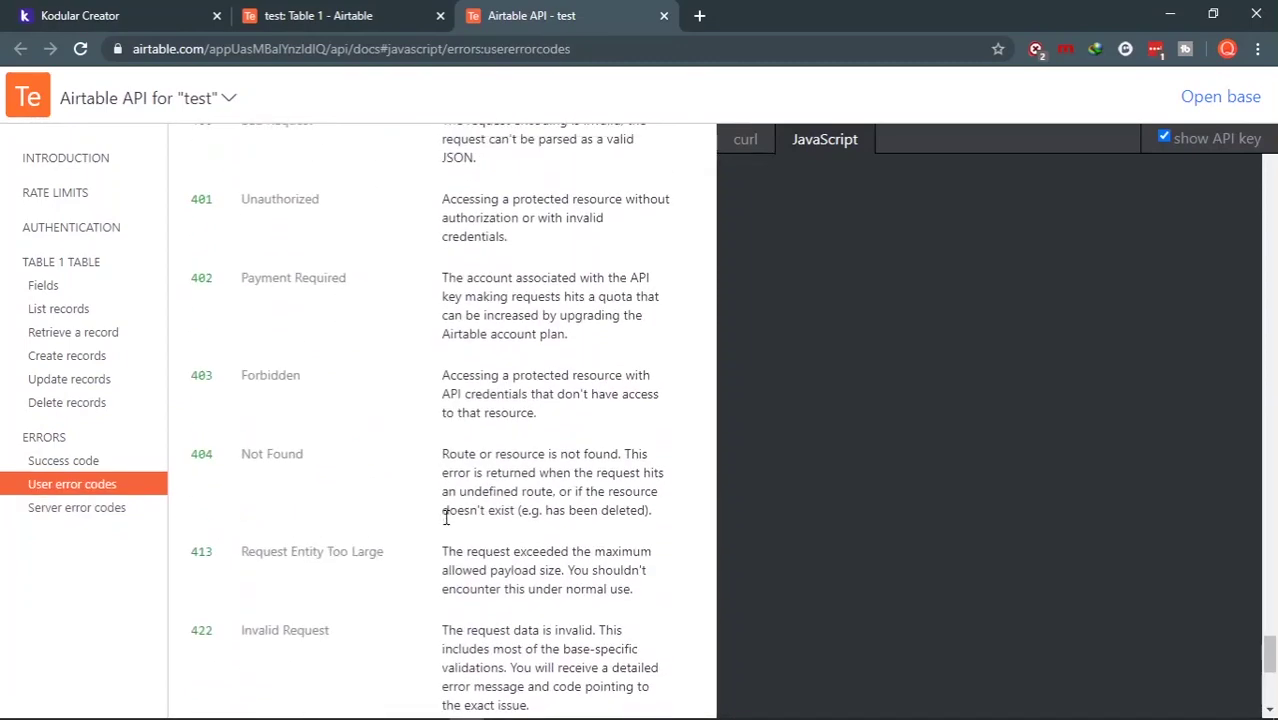
{"action": "left_click", "coordinate": [135, 15]}
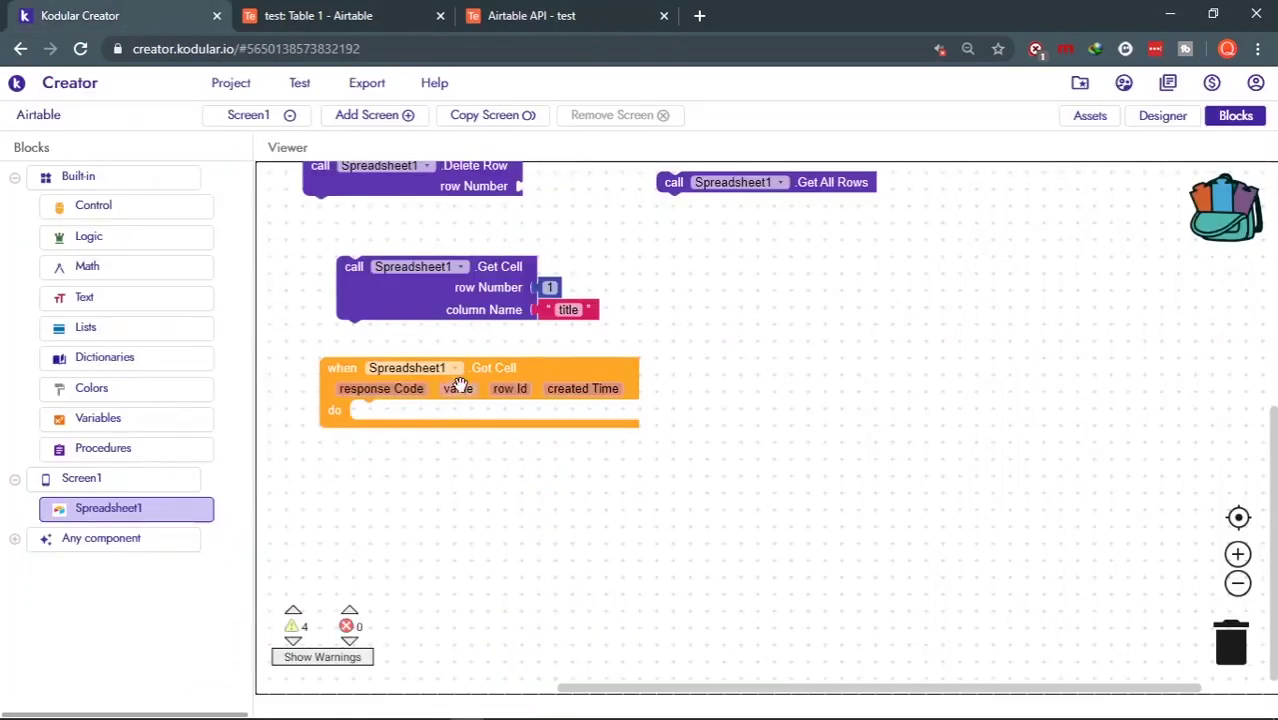
{"action": "mouse_move", "coordinate": [458, 389]}
{"action": "mouse_move", "coordinate": [509, 389]}
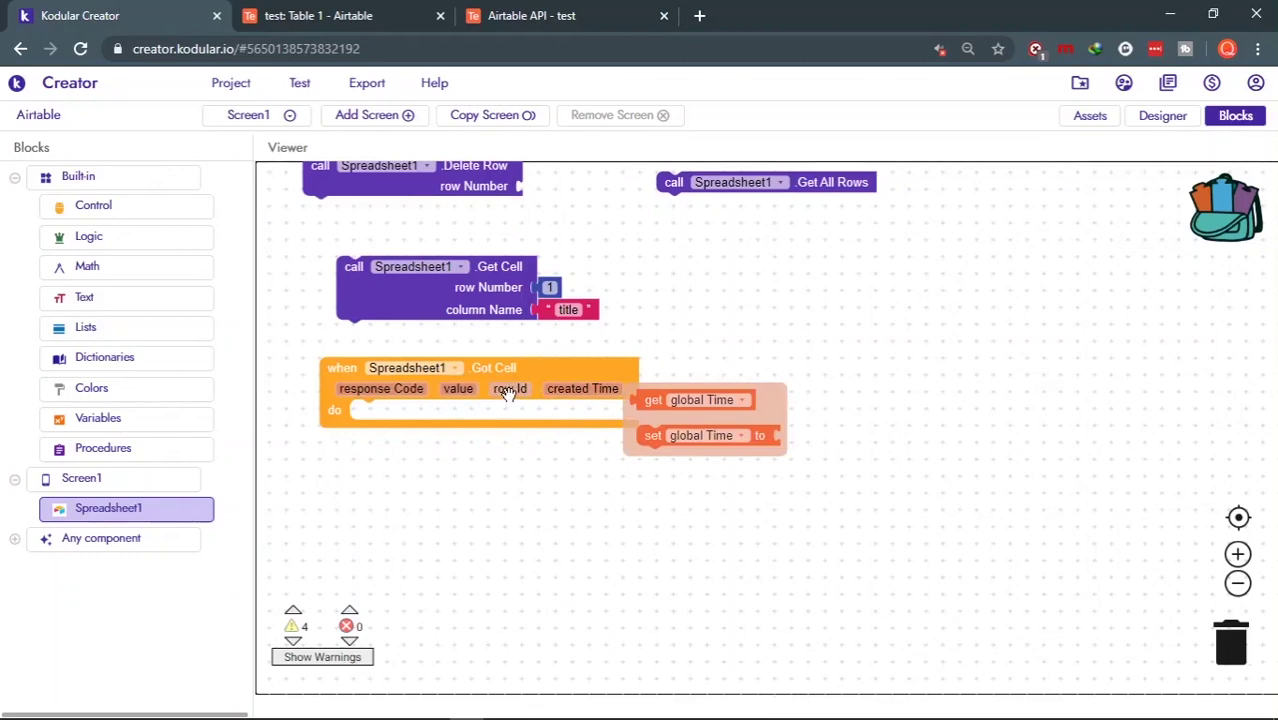
Step: Expand the Airtable record titled 'name' to review its details, then close it
{"action": "left_click", "coordinate": [375, 8]}
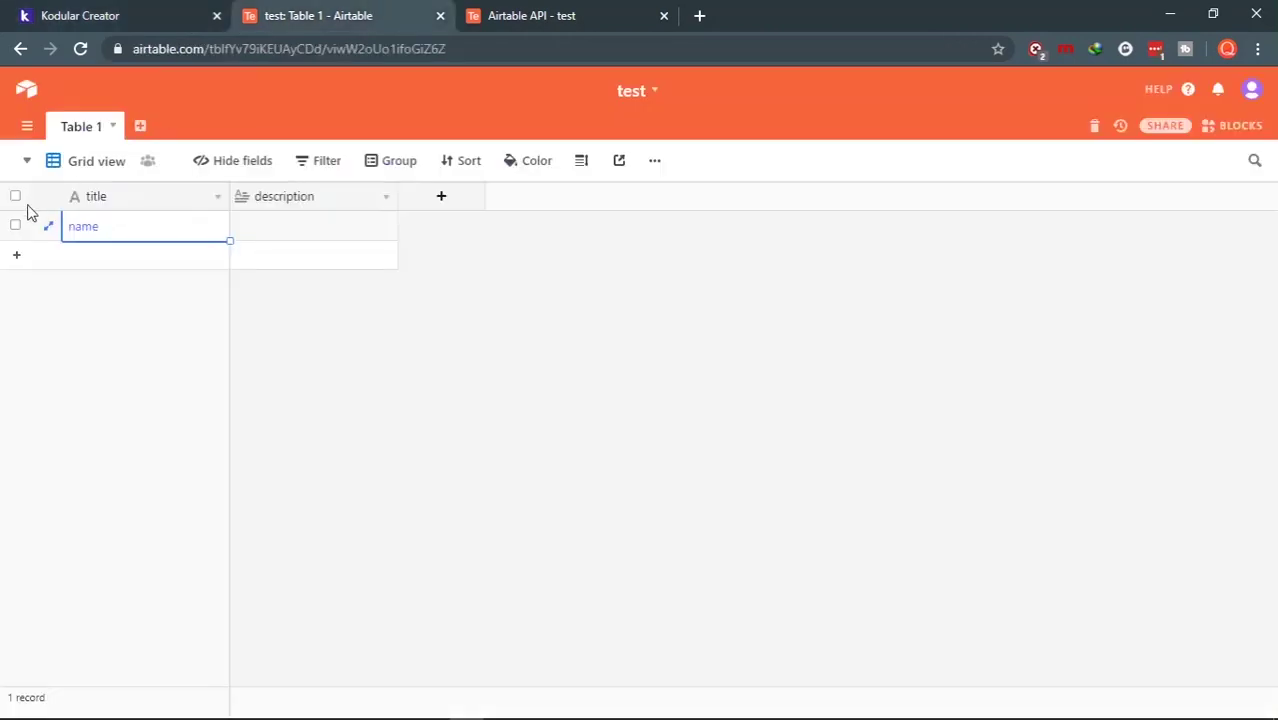
{"action": "left_click", "coordinate": [116, 9]}
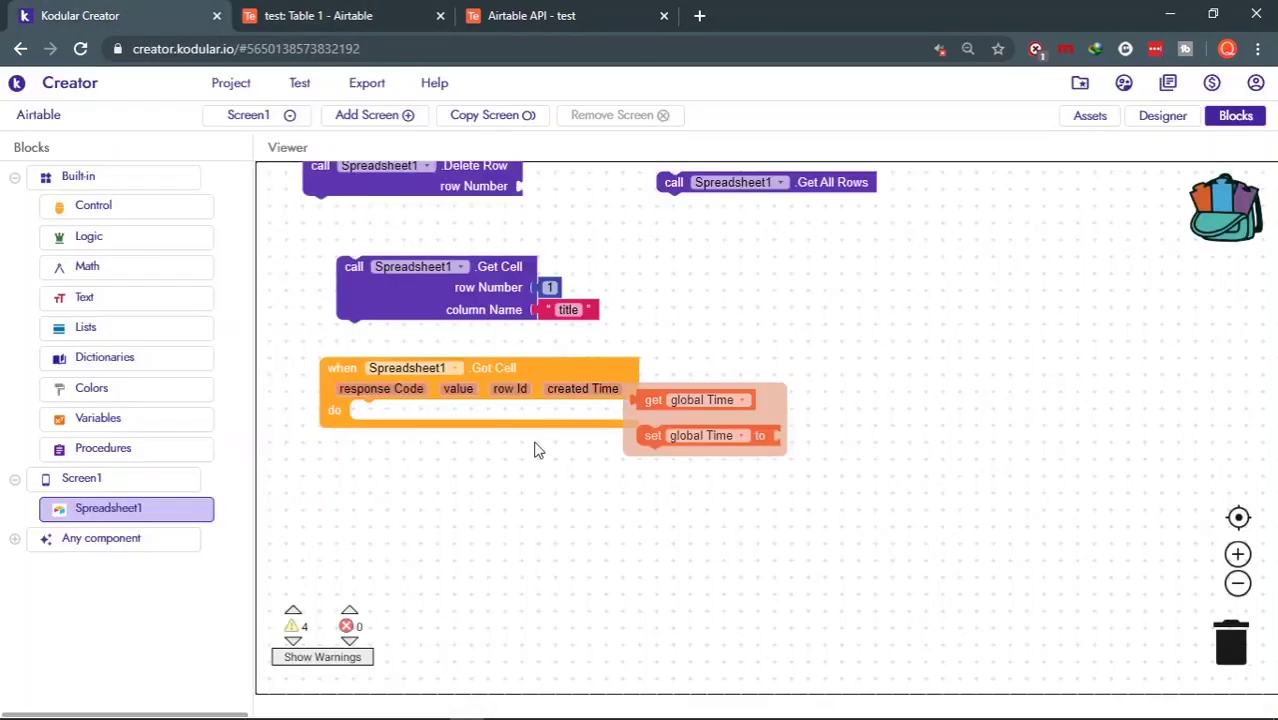
{"action": "left_click", "coordinate": [372, 8]}
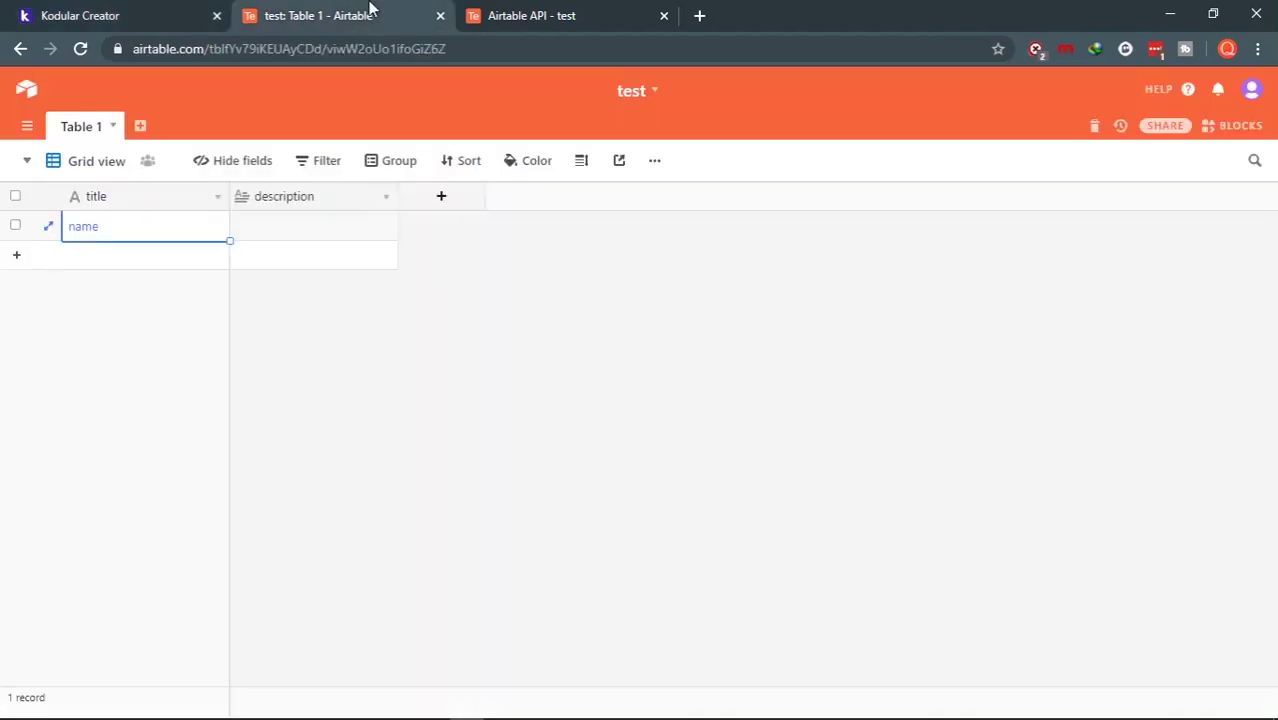
{"action": "right_click", "coordinate": [149, 232]}
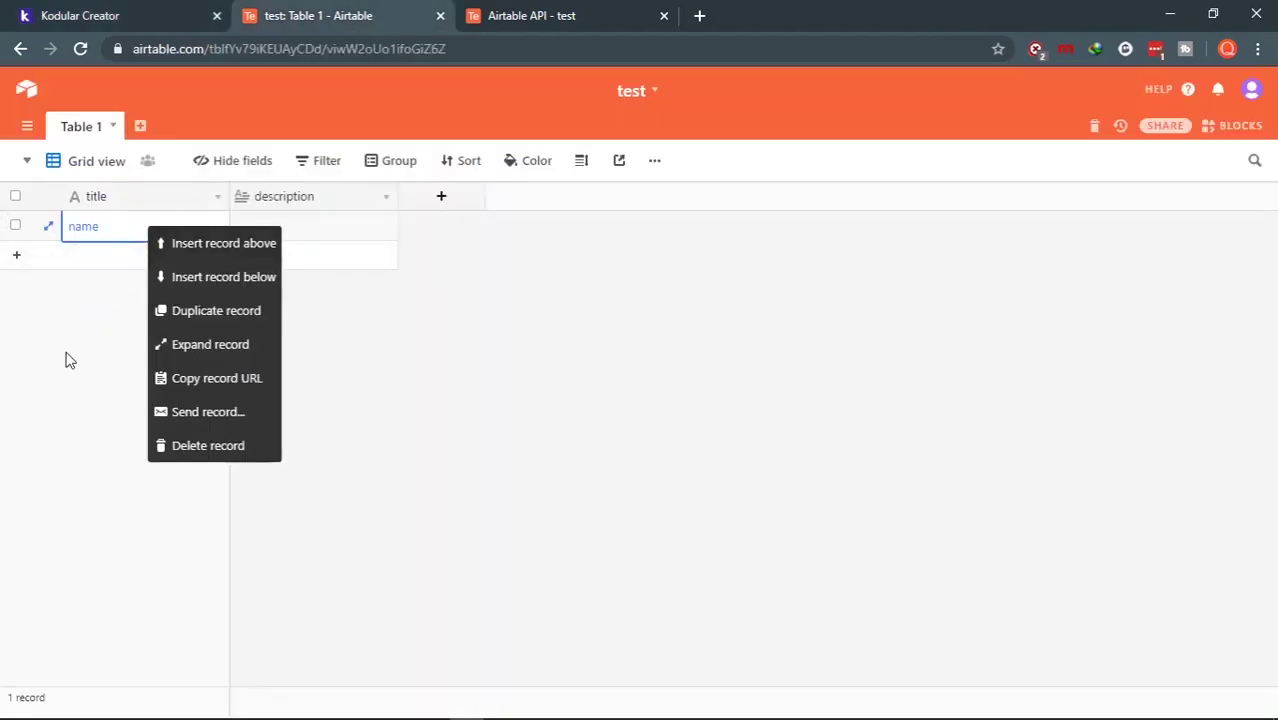
{"action": "left_click", "coordinate": [68, 360]}
{"action": "double_click", "coordinate": [130, 226]}
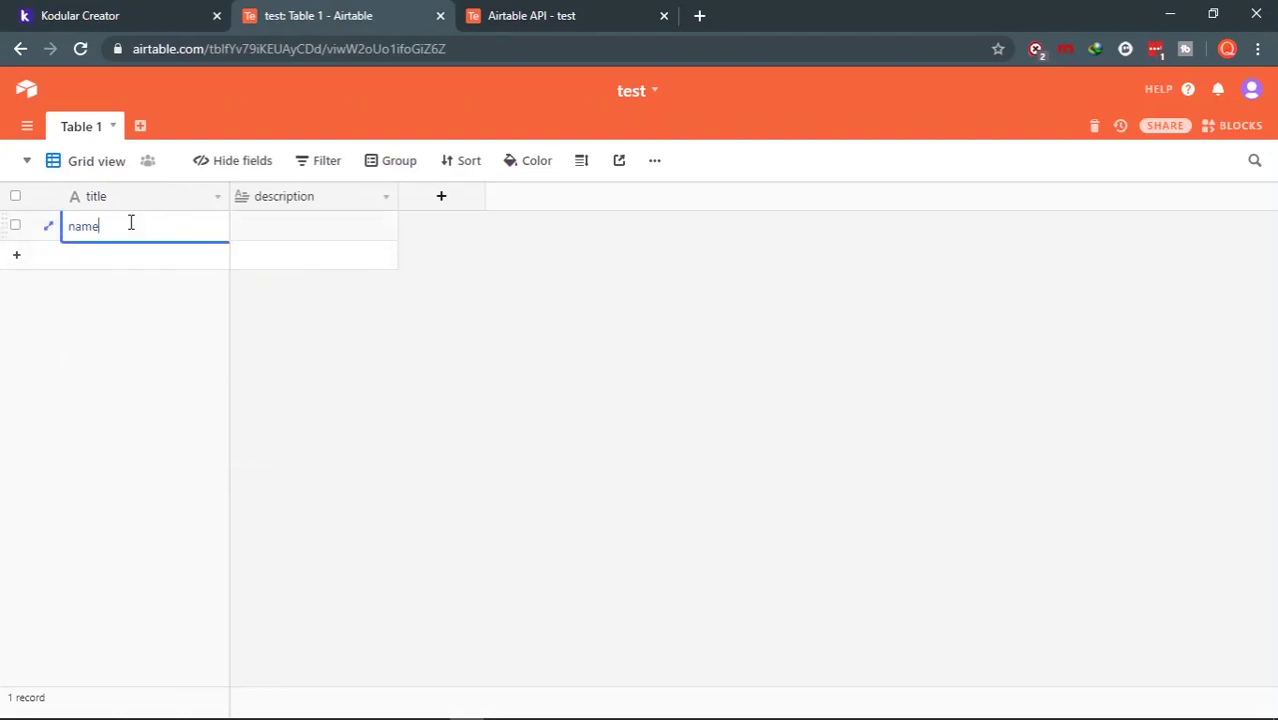
{"action": "left_click", "coordinate": [45, 227]}
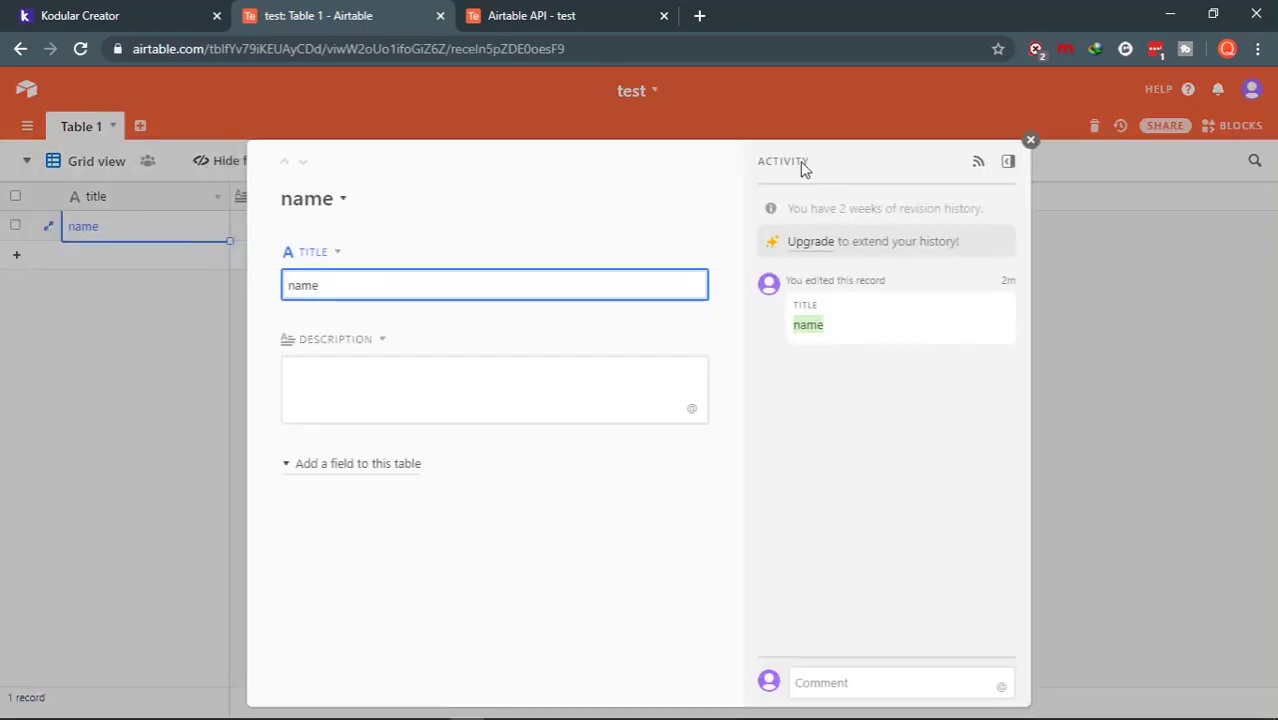
{"action": "left_click_drag", "start_coordinate": [802, 164], "coordinate": [812, 148]}
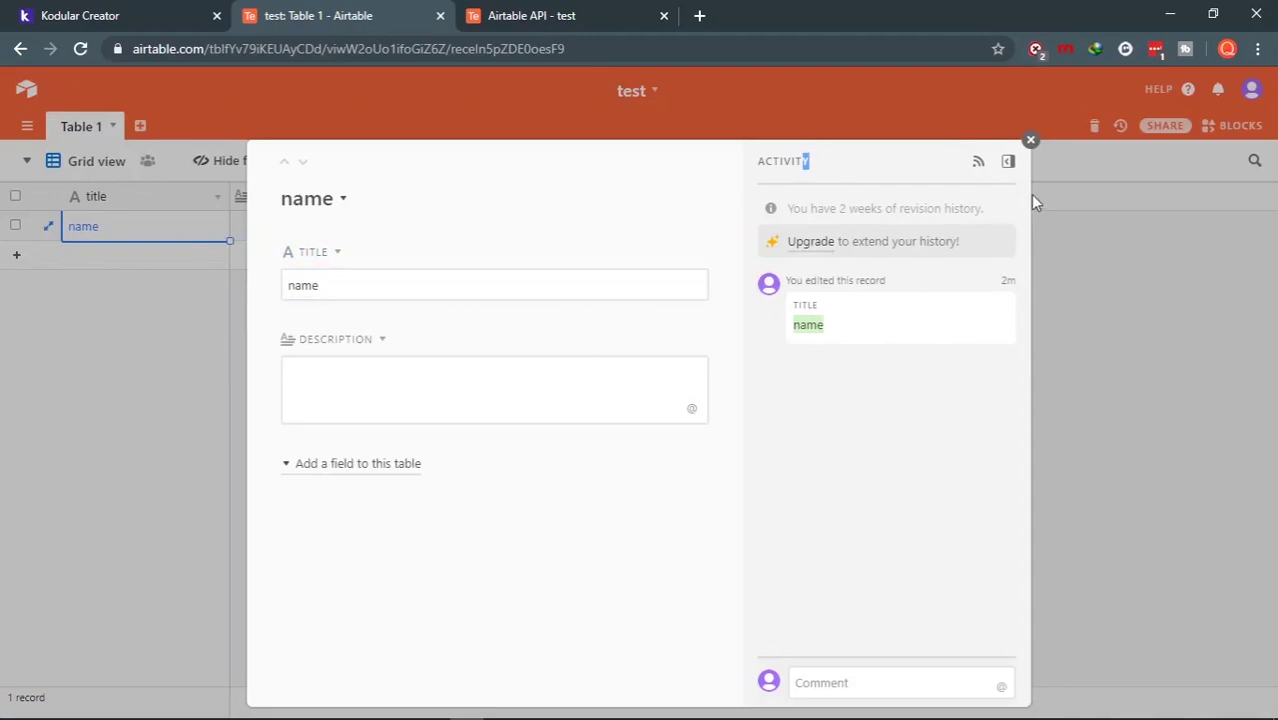
{"action": "left_click", "coordinate": [1030, 141]}
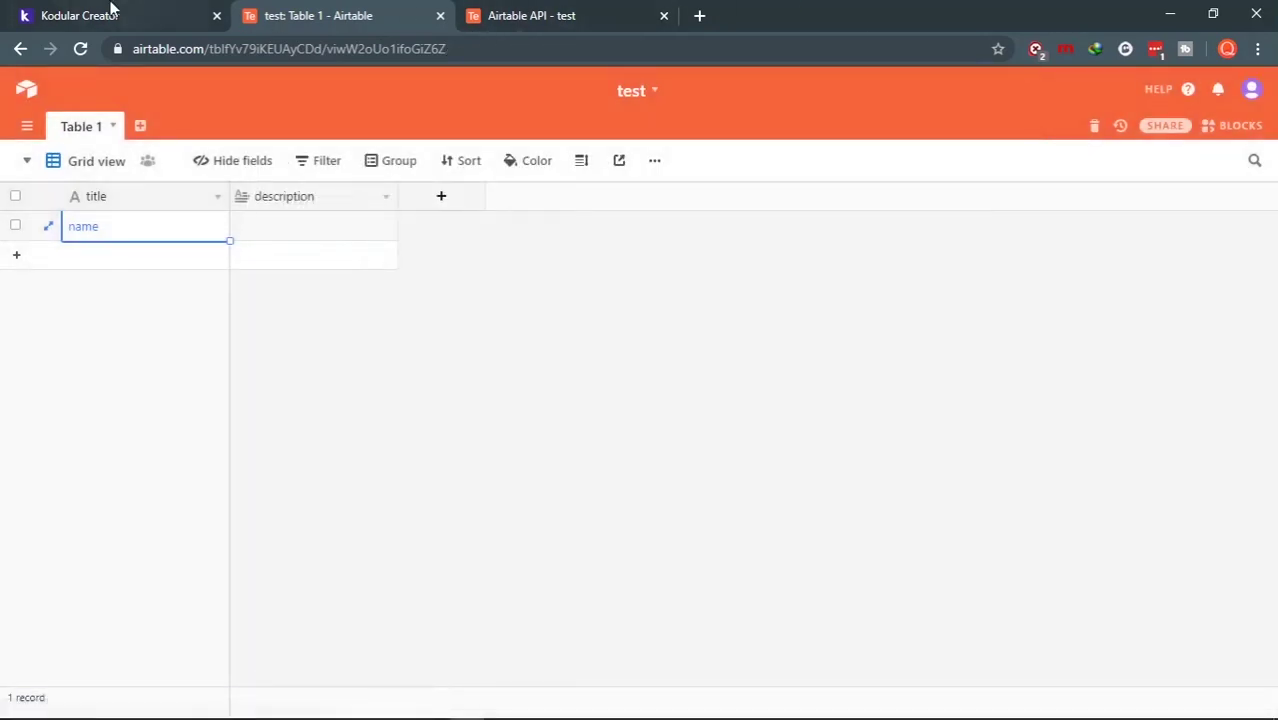
{"action": "left_click", "coordinate": [112, 12]}
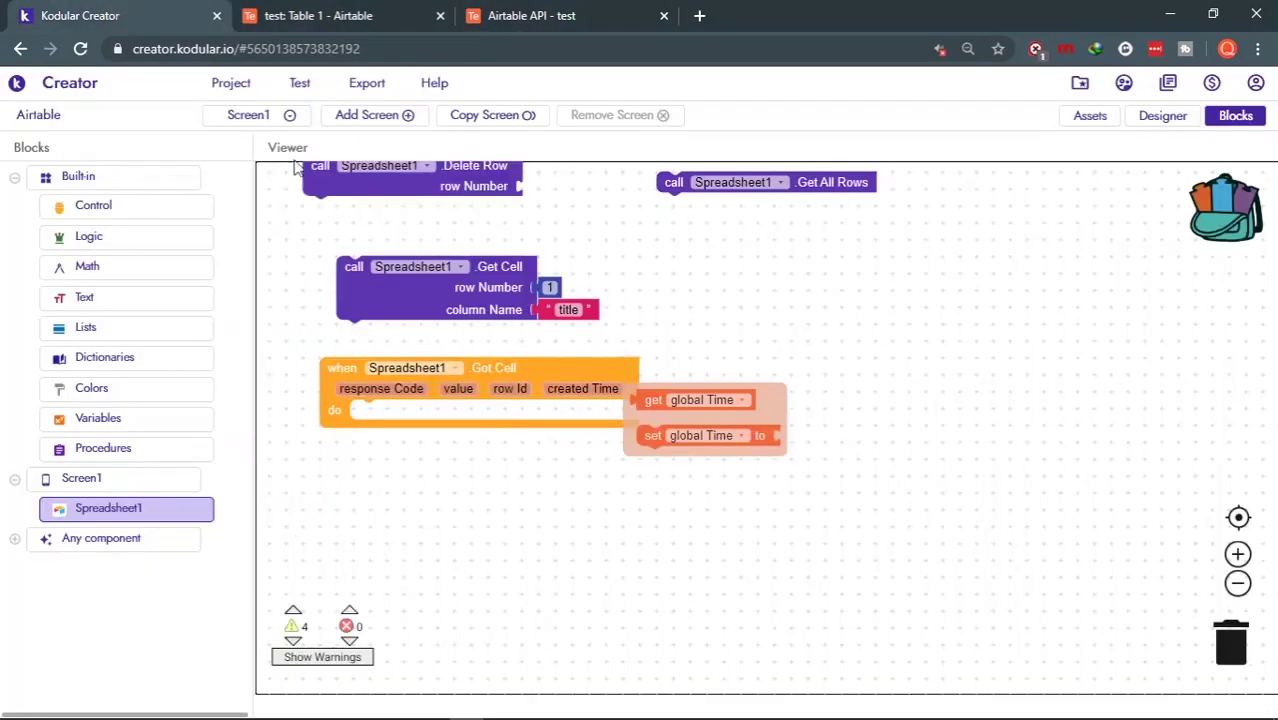
Step: Delete the Got Cell event and drag a Spreadsheet1 Get Column call onto the workspace
{"action": "left_click", "coordinate": [502, 370]}
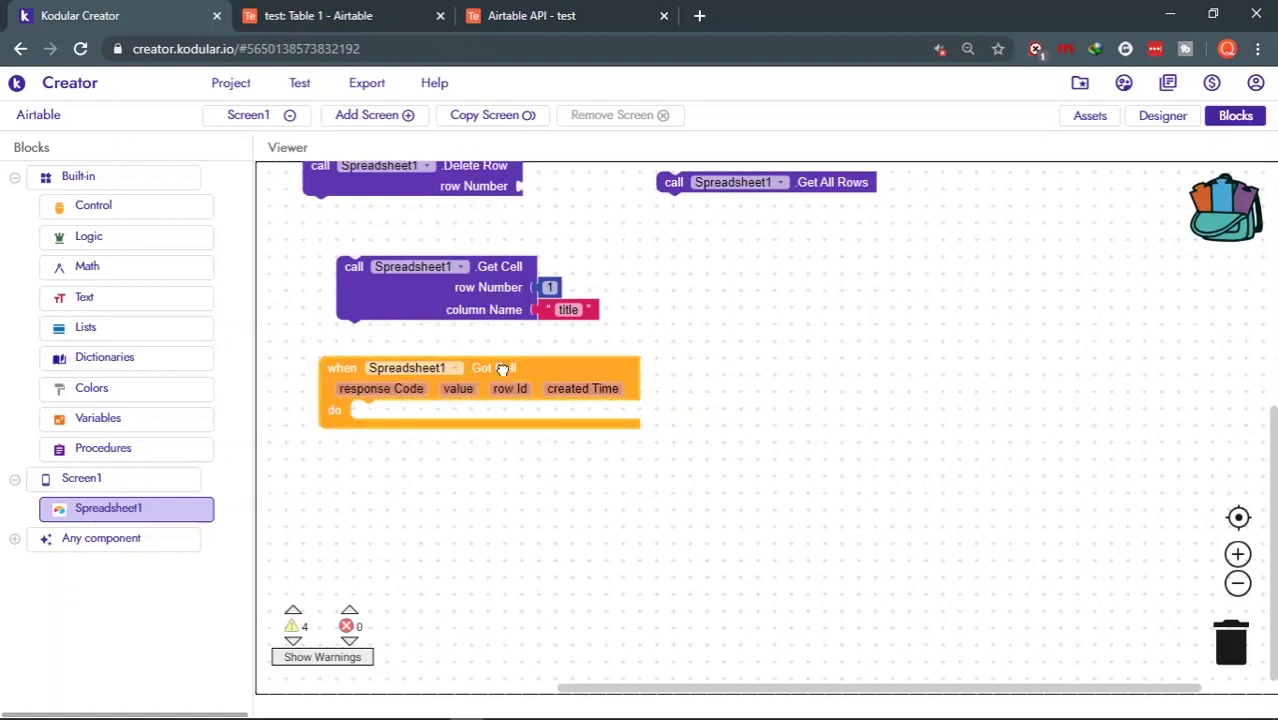
{"action": "key", "text": "Delete"}
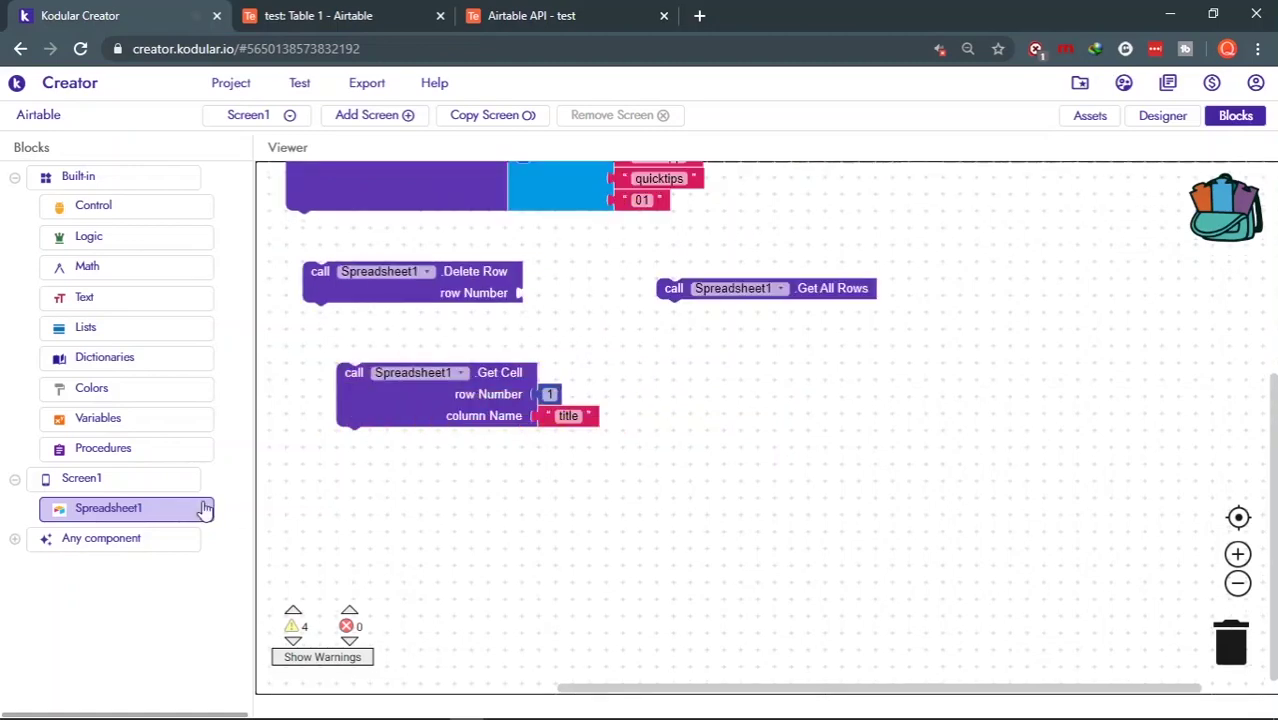
{"action": "left_click", "coordinate": [204, 510]}
{"action": "scroll", "coordinate": [604, 531], "scroll_direction": "down", "scroll_amount": 10}
{"action": "scroll", "coordinate": [604, 531], "scroll_direction": "up", "scroll_amount": 3}
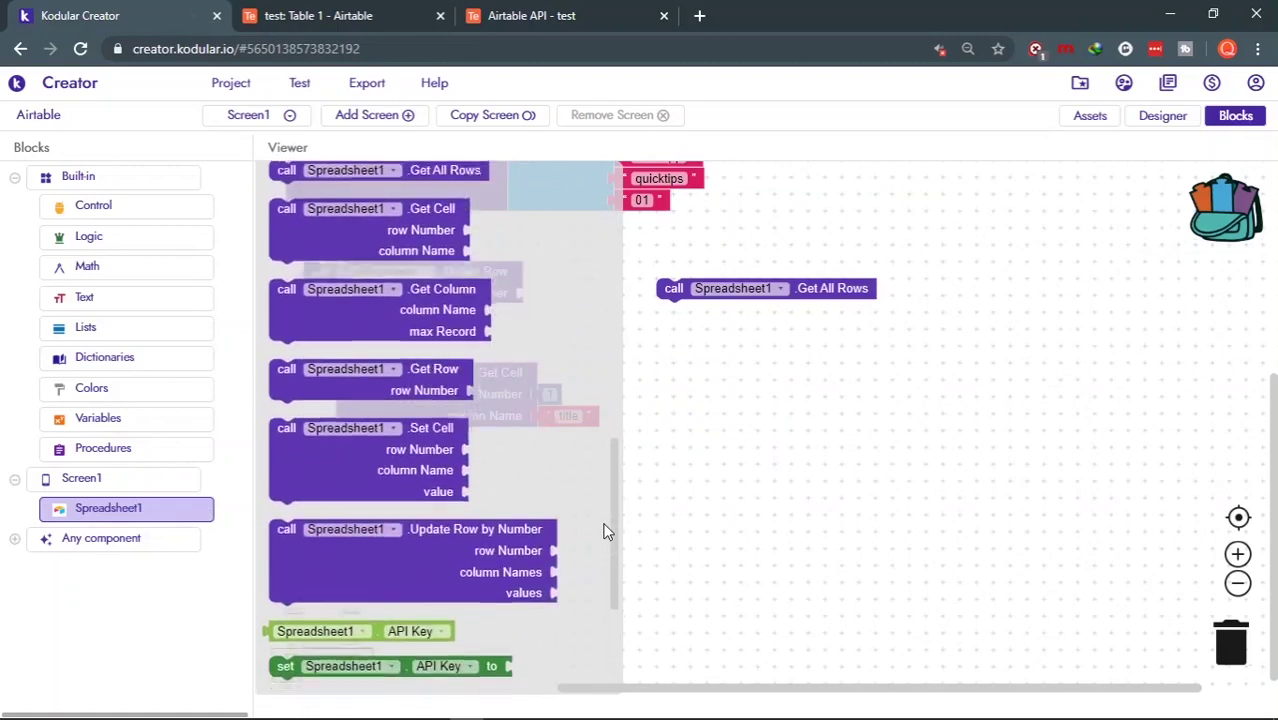
{"action": "scroll", "coordinate": [604, 531], "scroll_direction": "up", "scroll_amount": 2}
{"action": "scroll", "coordinate": [605, 528], "scroll_direction": "up", "scroll_amount": 2}
{"action": "left_click", "coordinate": [355, 474]}
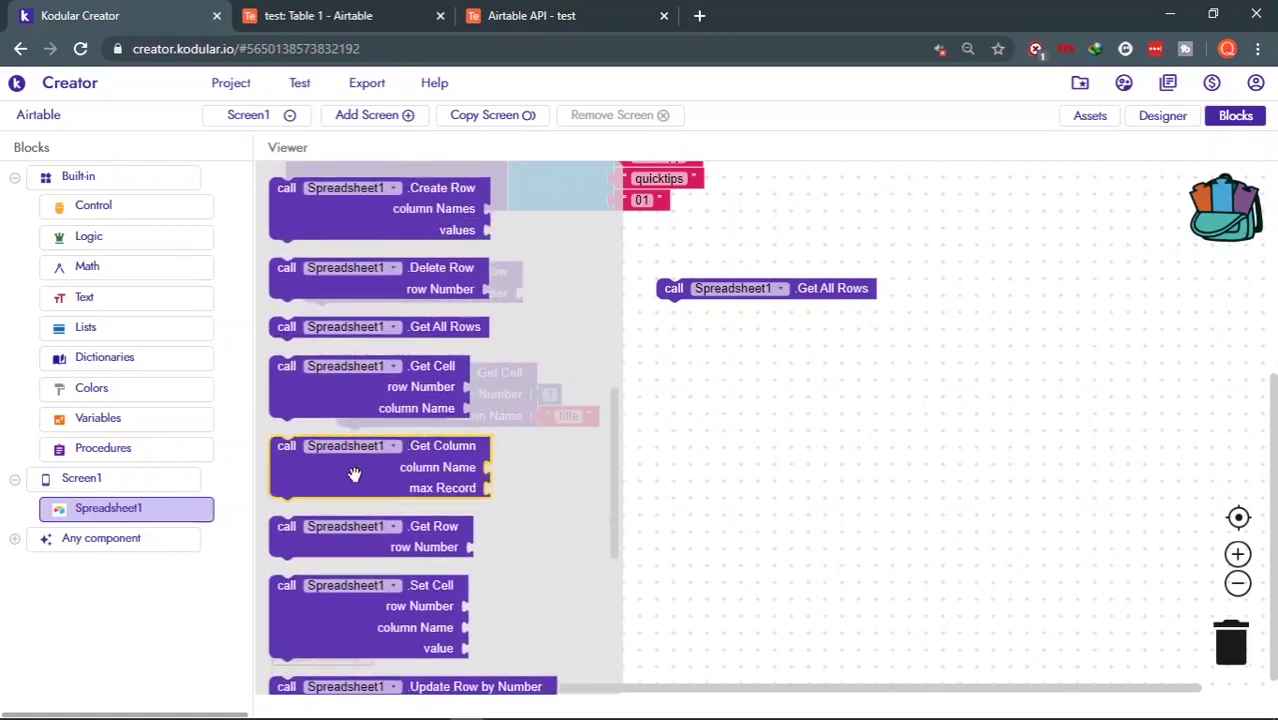
{"action": "left_click_drag", "start_coordinate": [355, 474], "coordinate": [438, 485]}
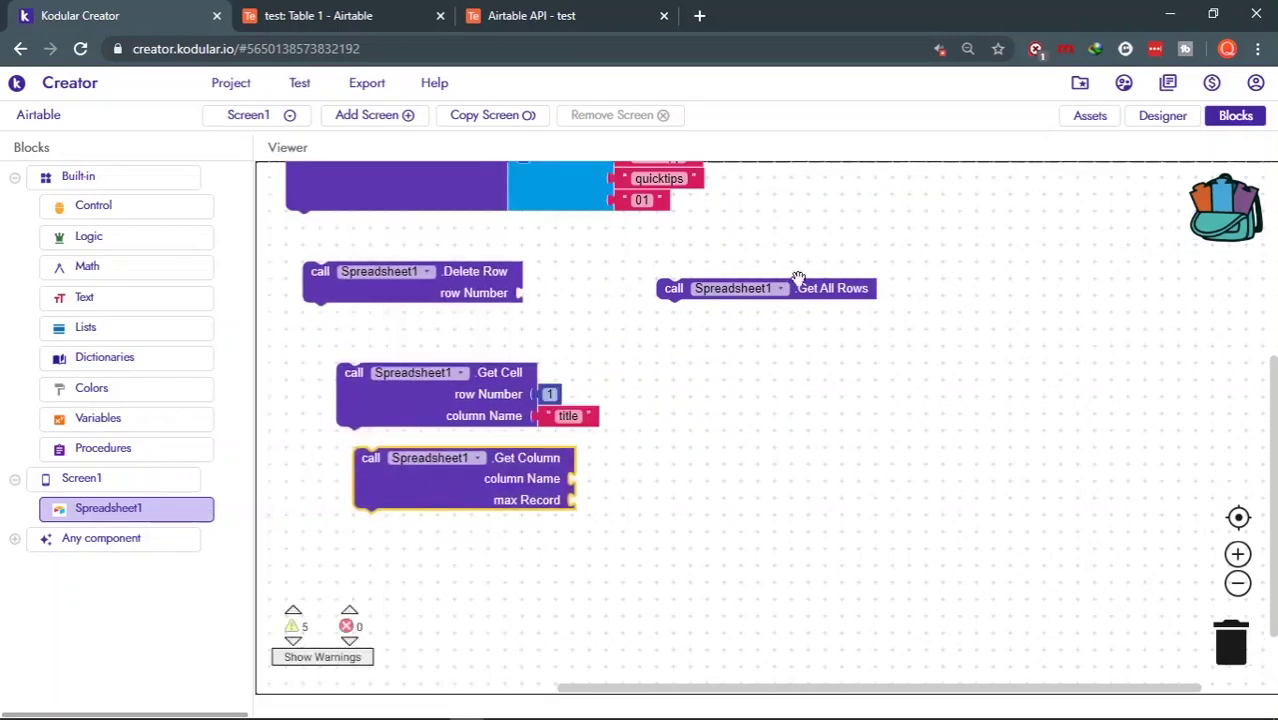
Step: Move the Get All Rows call under Get Column, delete it, and nudge Get Column left
{"action": "left_click_drag", "start_coordinate": [819, 290], "coordinate": [633, 545]}
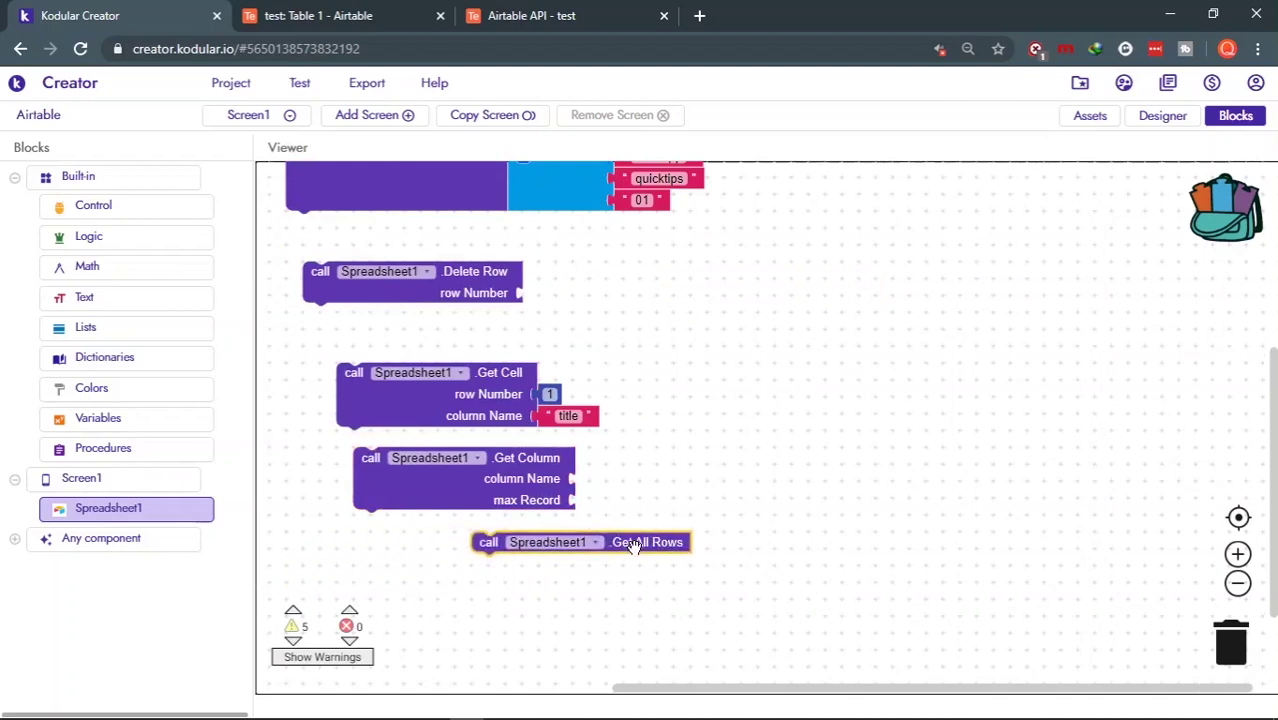
{"action": "left_click", "coordinate": [500, 481]}
{"action": "left_click", "coordinate": [654, 545]}
{"action": "left_click_drag", "start_coordinate": [654, 545], "coordinate": [818, 322]}
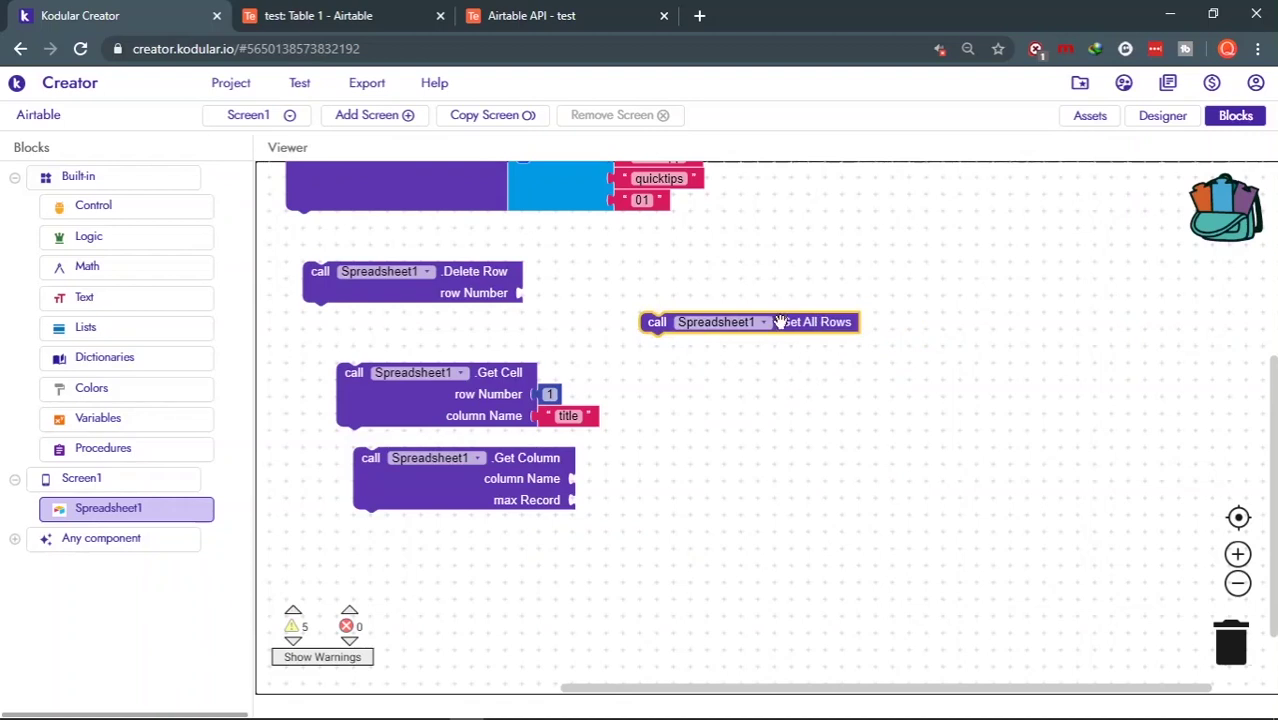
{"action": "left_click_drag", "start_coordinate": [781, 322], "coordinate": [490, 537]}
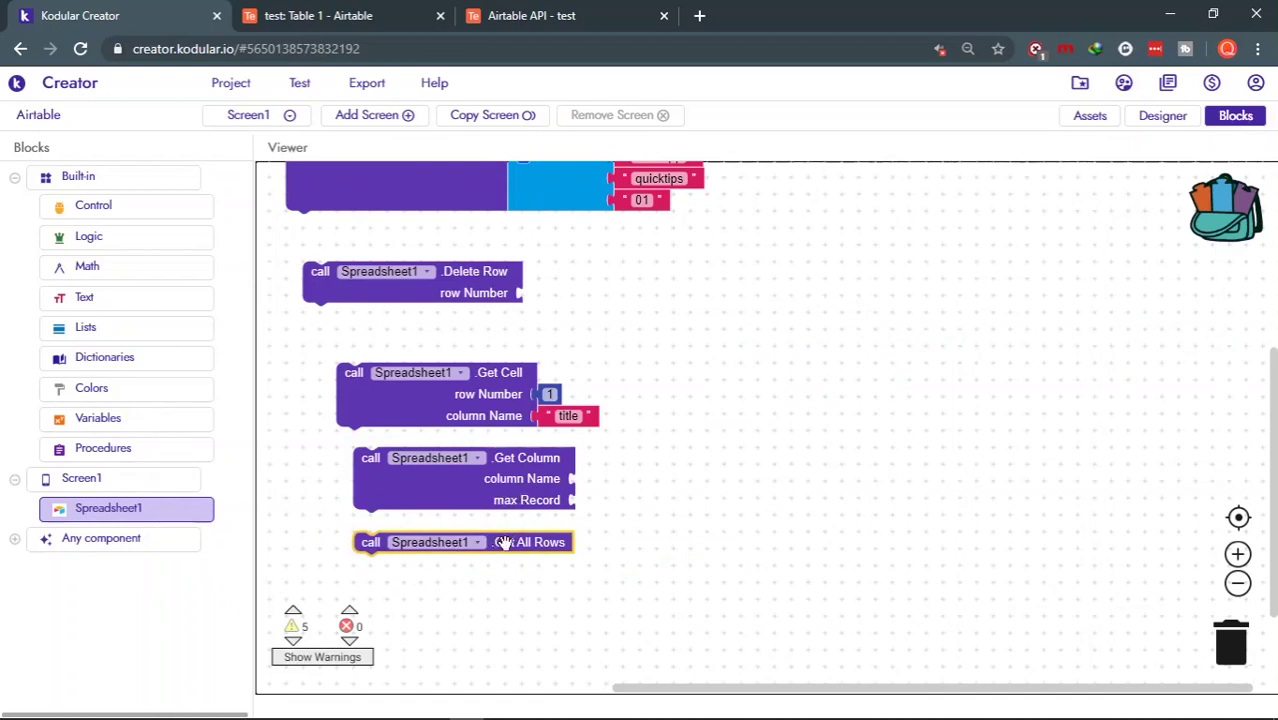
{"action": "key", "text": "Delete"}
{"action": "scroll", "coordinate": [505, 550], "scroll_direction": "down", "scroll_amount": 2}
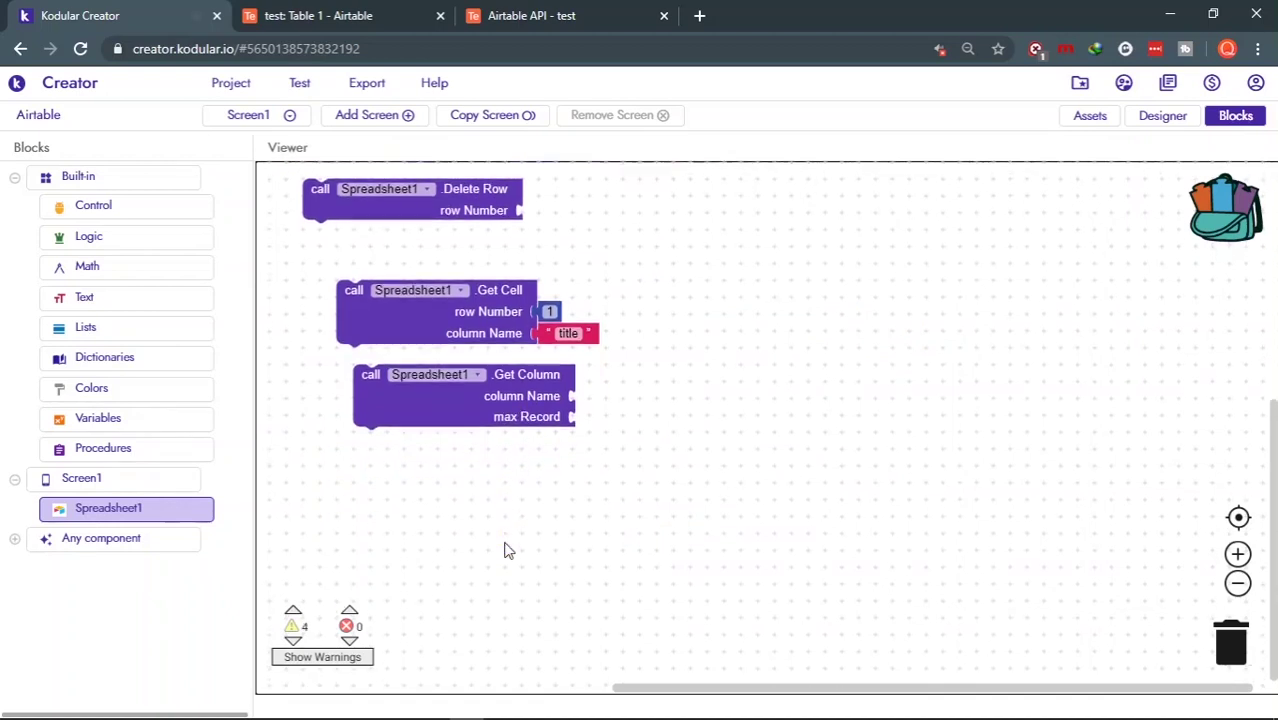
{"action": "left_click_drag", "start_coordinate": [529, 390], "coordinate": [496, 406]}
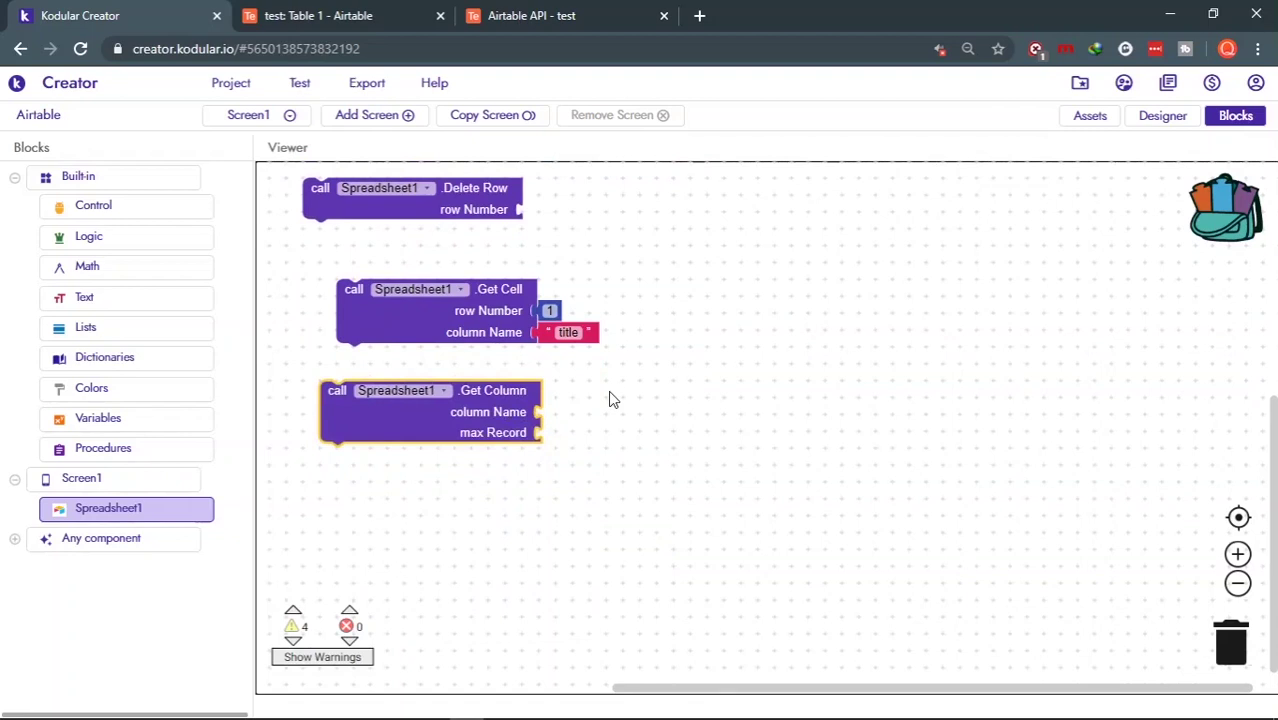
Step: Insert an empty text block into Get Column's column Name
{"action": "type", "text": "texy"}
{"action": "key", "text": "BackSpace"}
{"action": "type", "text": "t"}
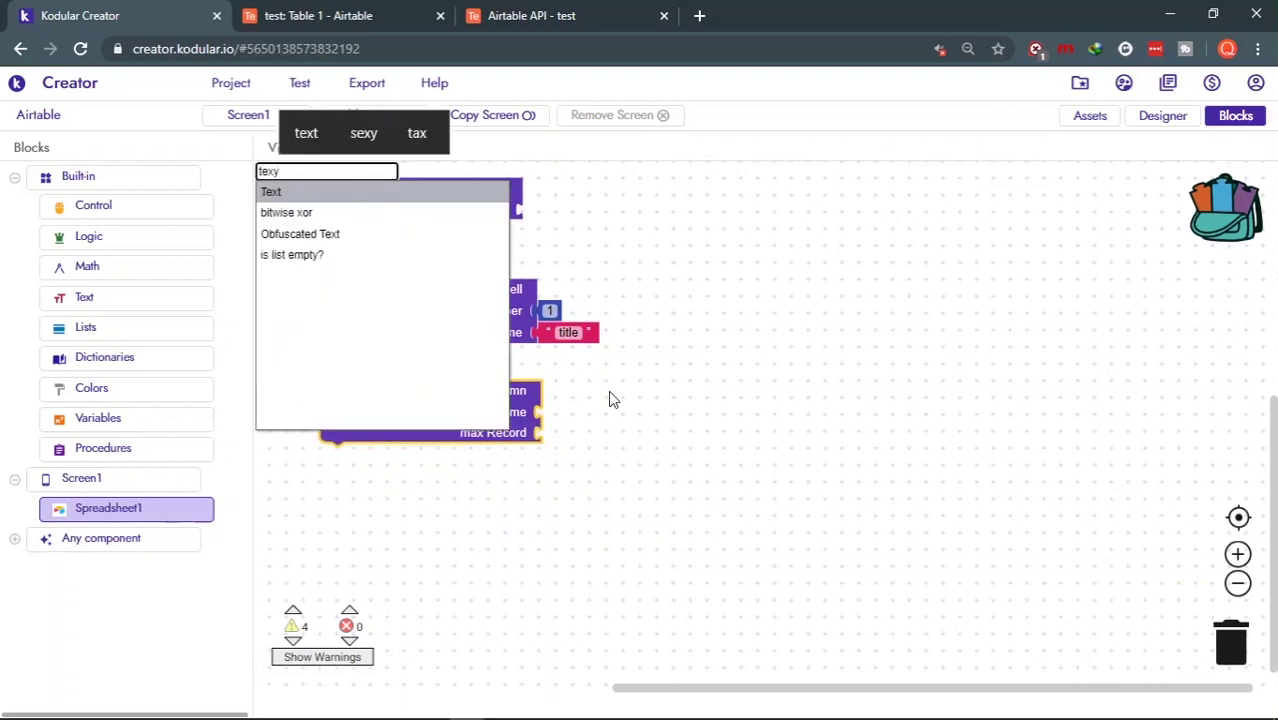
{"action": "key", "text": "Return"}
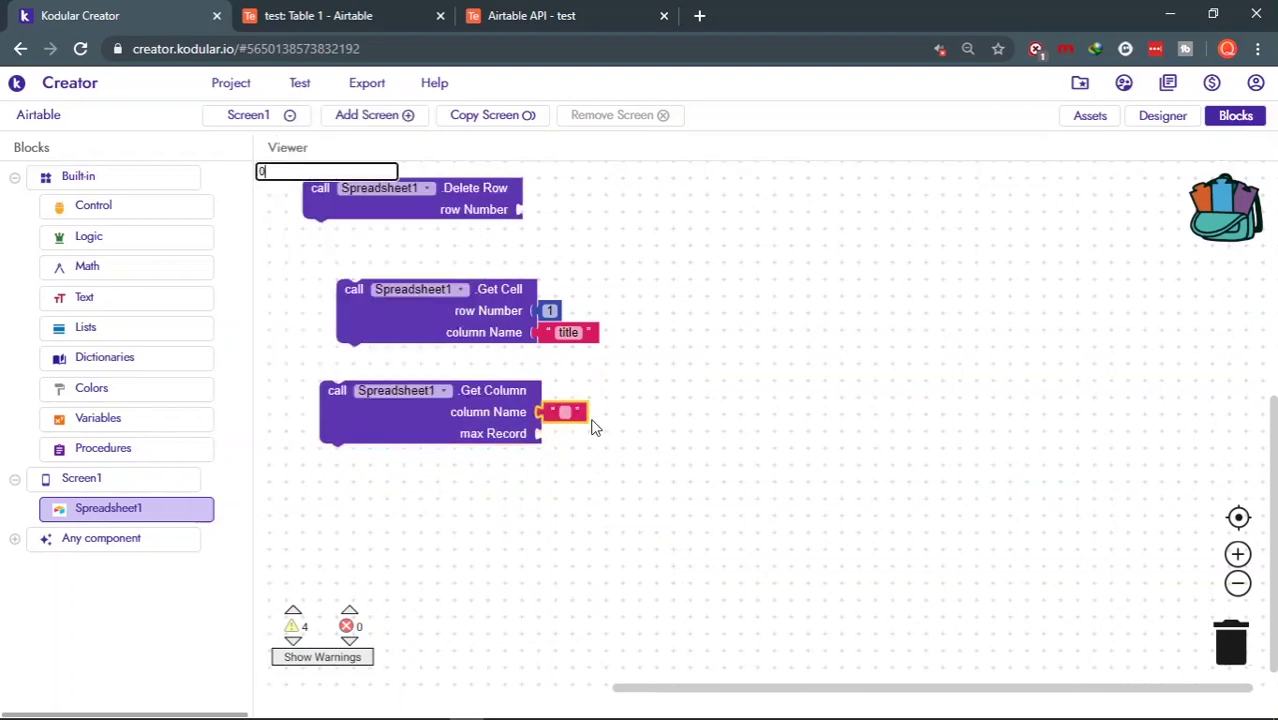
Step: Set Get Column's max Record to 1 using a duplicated number block
{"action": "type", "text": "1"}
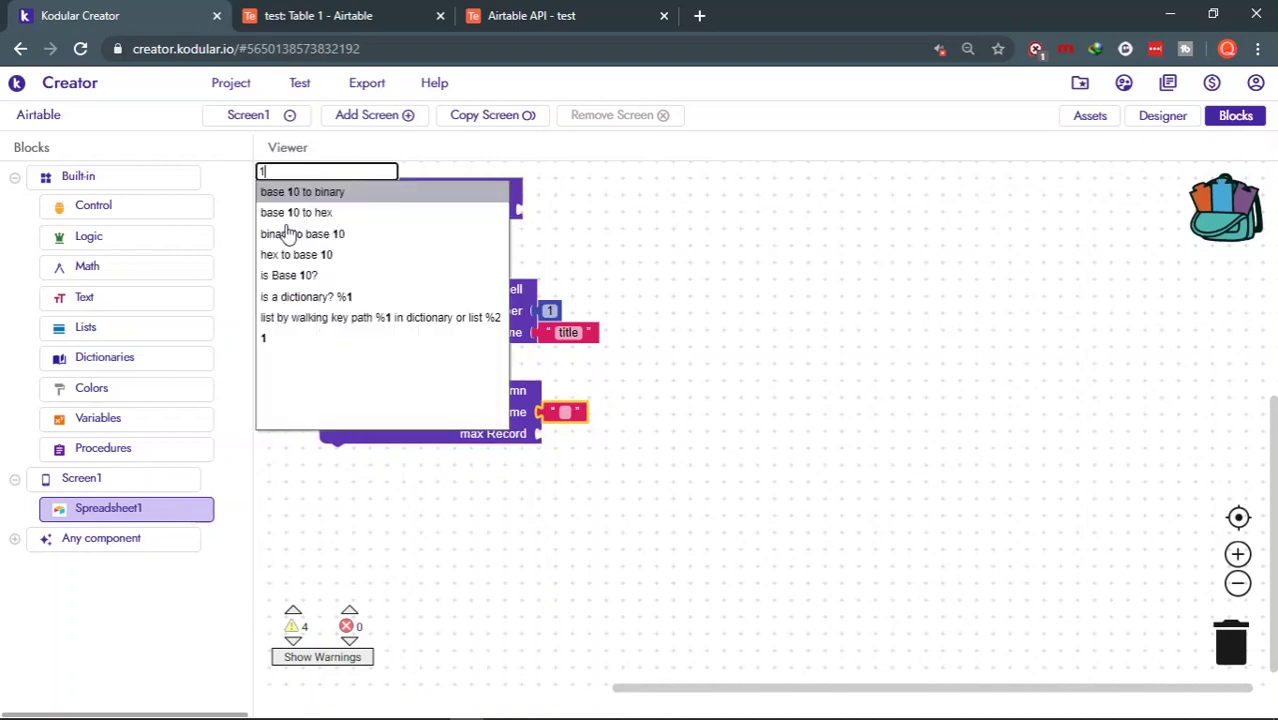
{"action": "key", "text": "Return"}
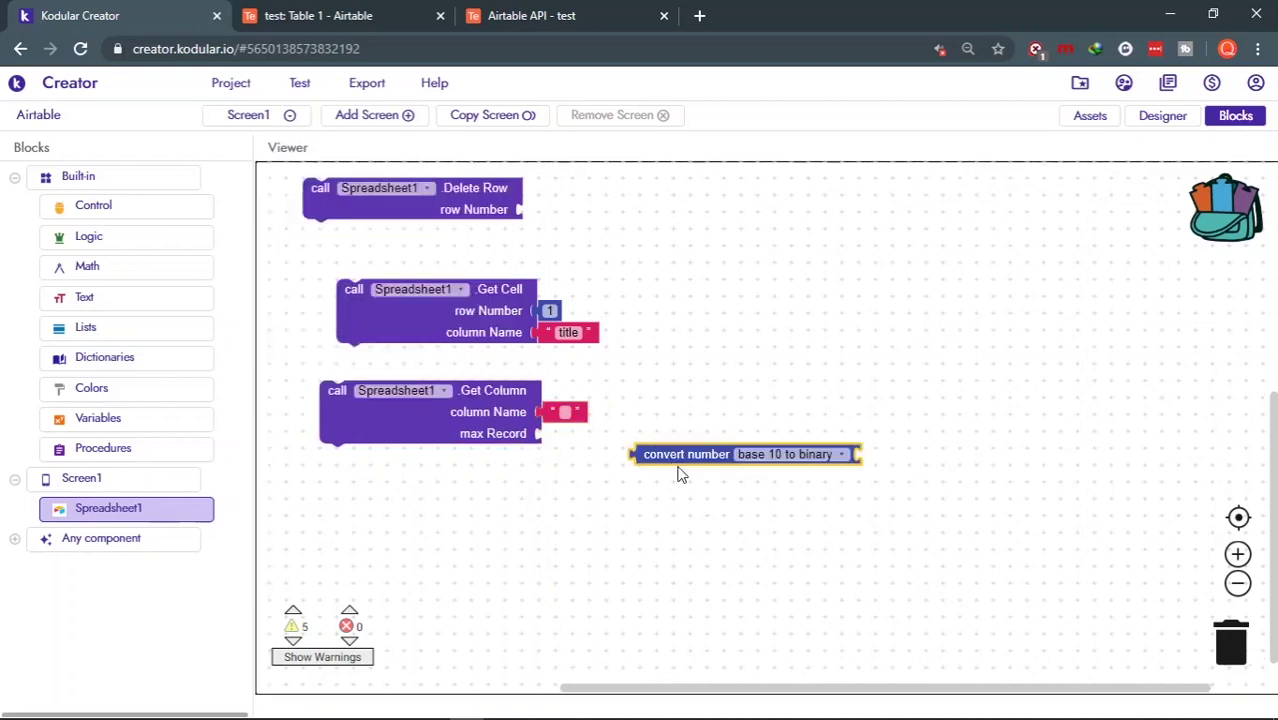
{"action": "key", "text": "Delete"}
{"action": "right_click", "coordinate": [563, 312]}
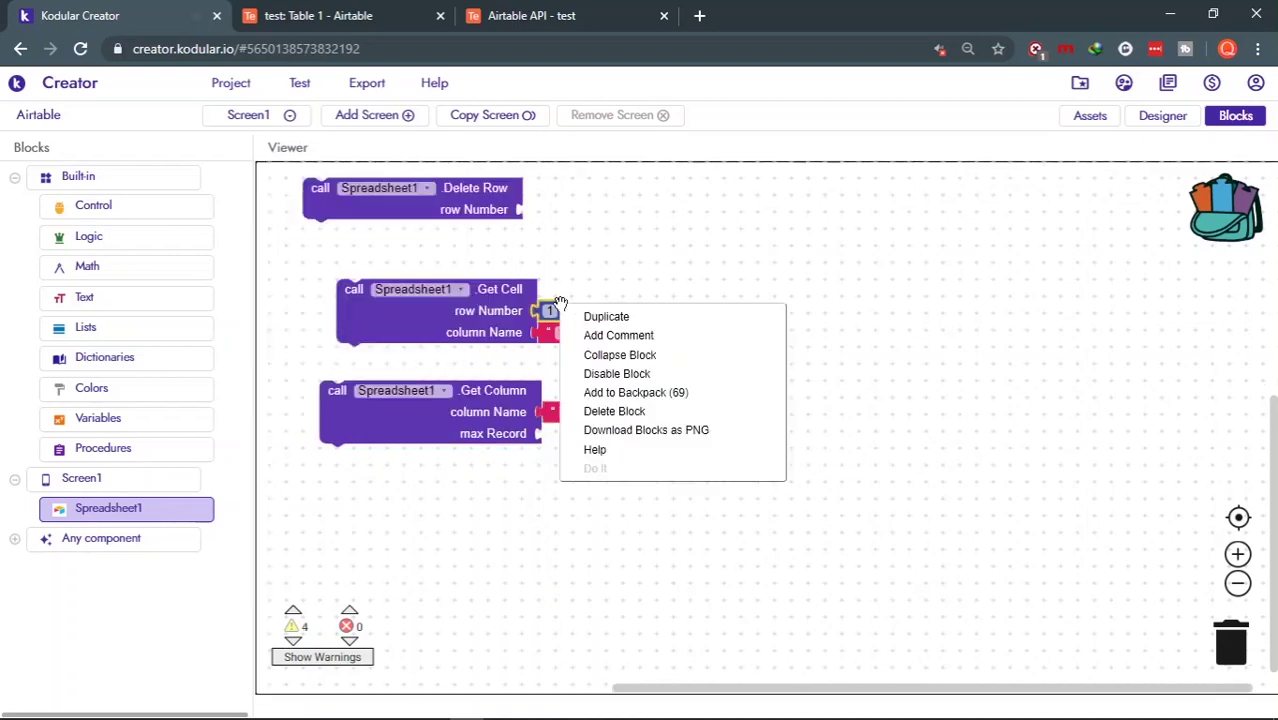
{"action": "left_click", "coordinate": [589, 316]}
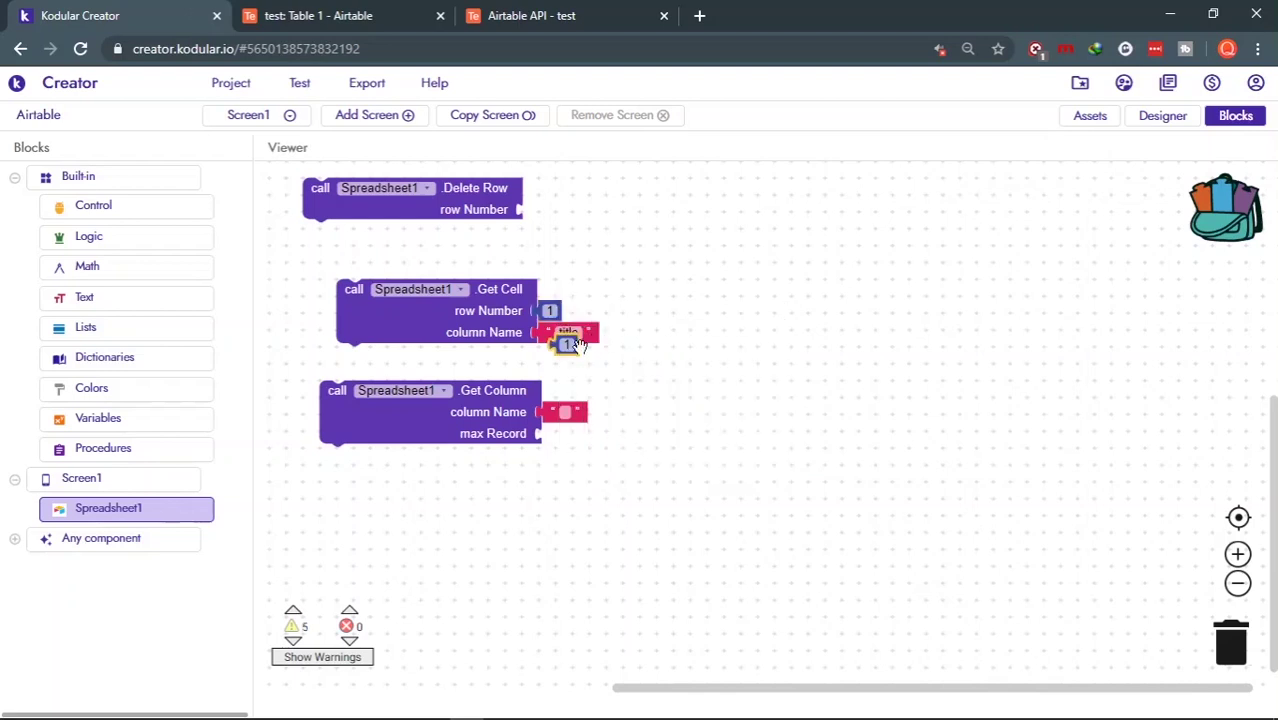
{"action": "left_click_drag", "start_coordinate": [578, 344], "coordinate": [570, 440]}
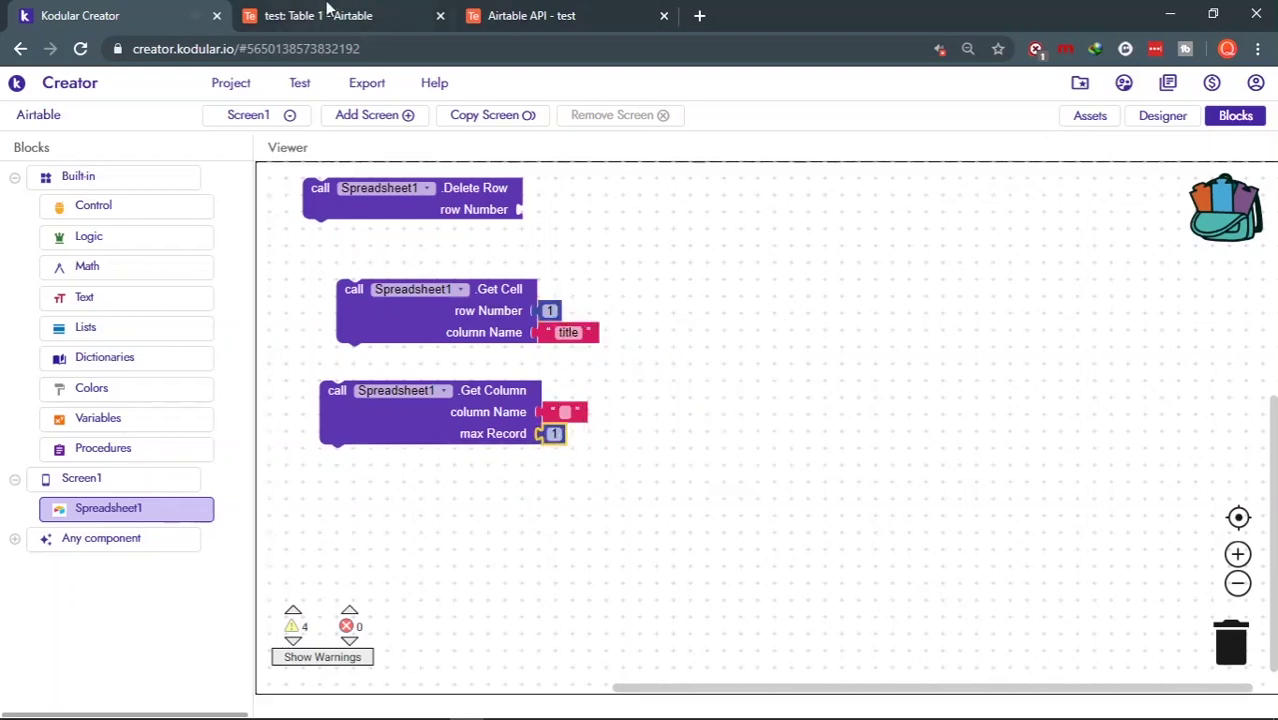
{"action": "left_click", "coordinate": [328, 12]}
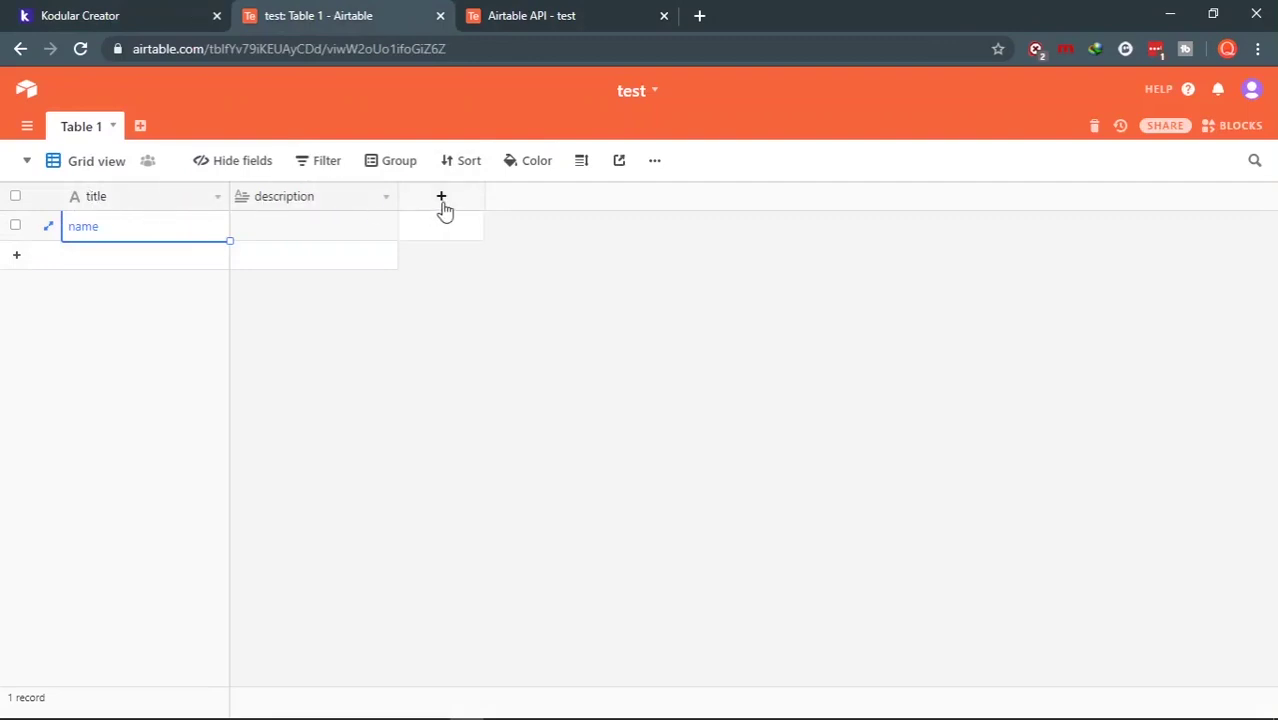
Step: Deselect the name cell in Airtable and go back to the Kodular blocks editor
{"action": "left_click", "coordinate": [686, 311]}
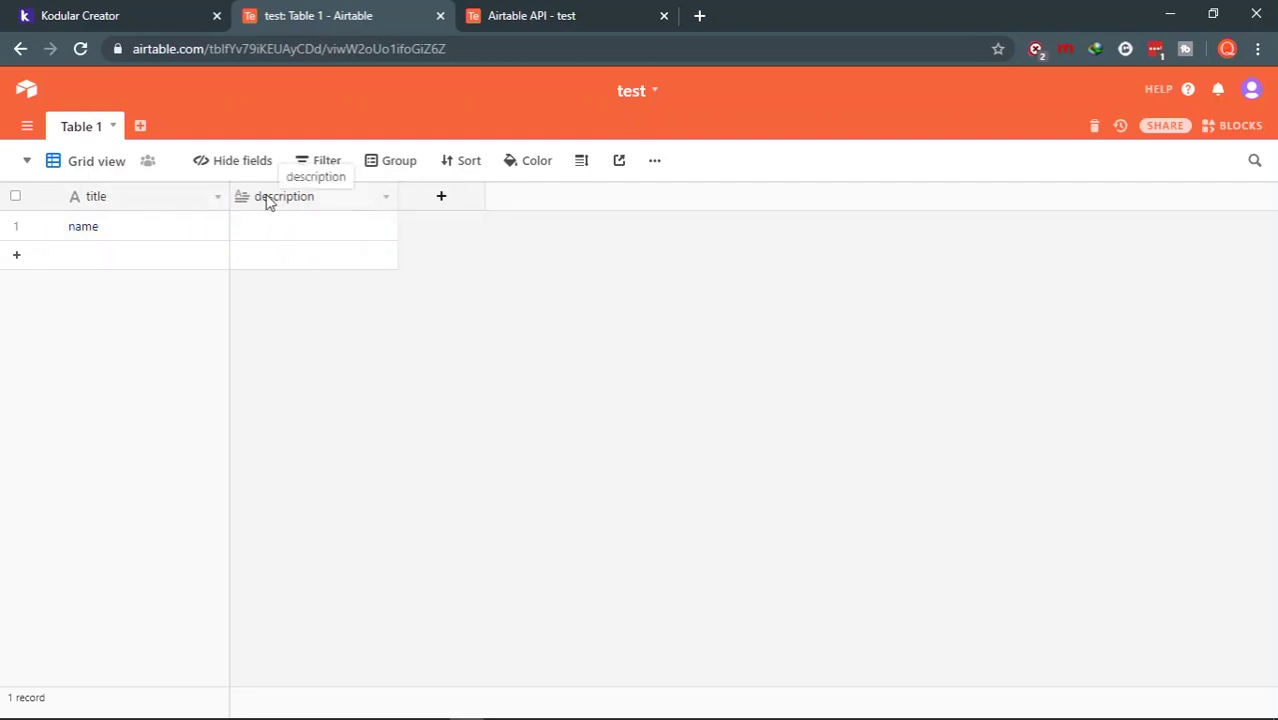
{"action": "left_click", "coordinate": [137, 12]}
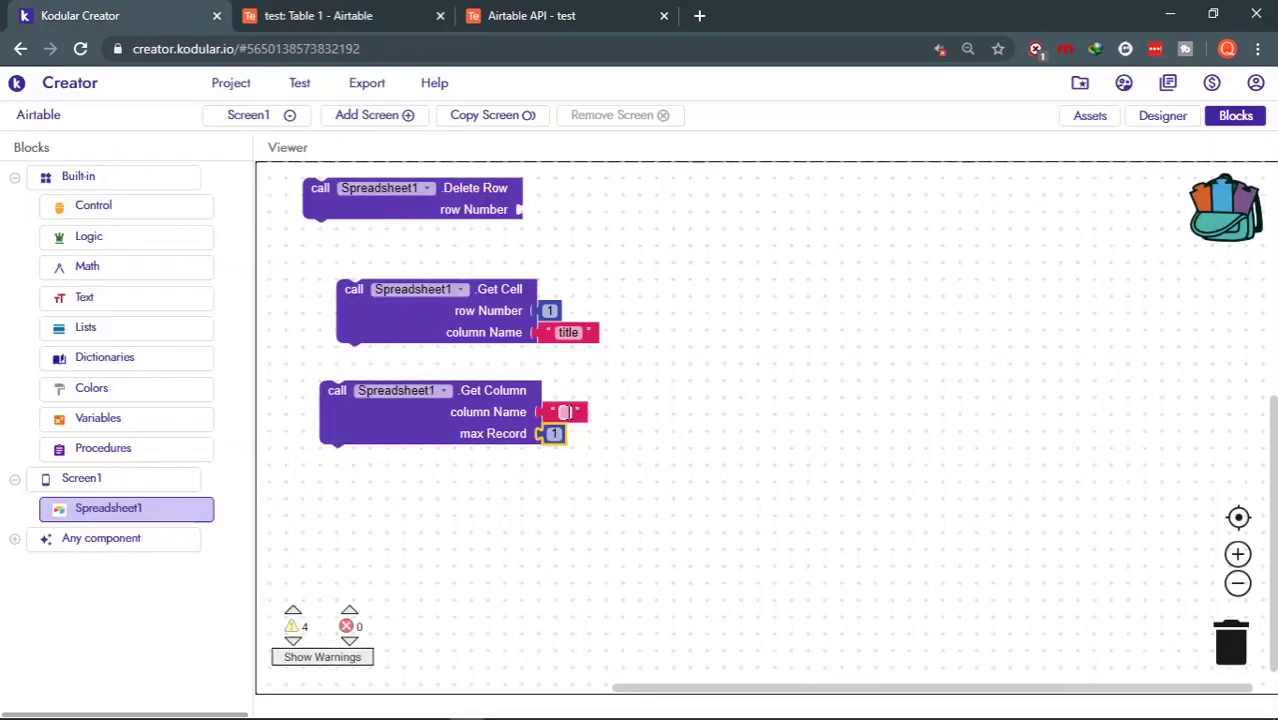
Step: Deselect the empty text block and switch back to Airtable's Table 1
{"action": "left_click", "coordinate": [741, 487]}
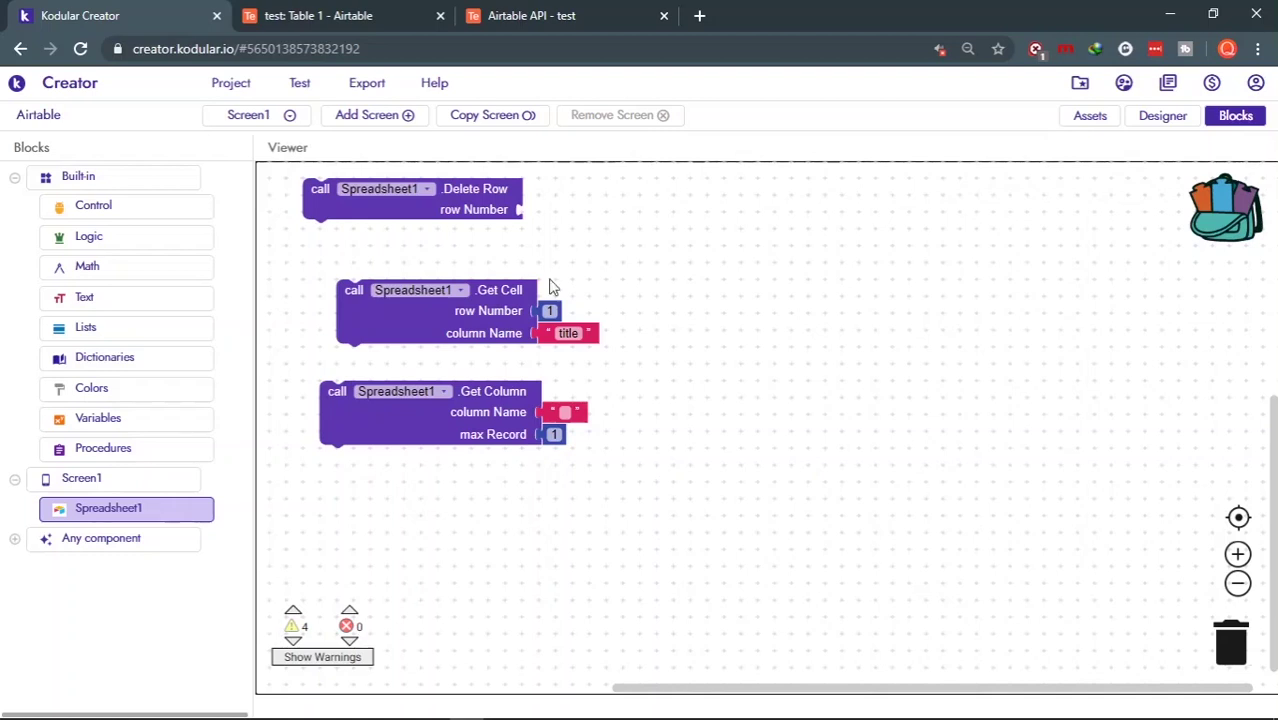
{"action": "left_click", "coordinate": [325, 15]}
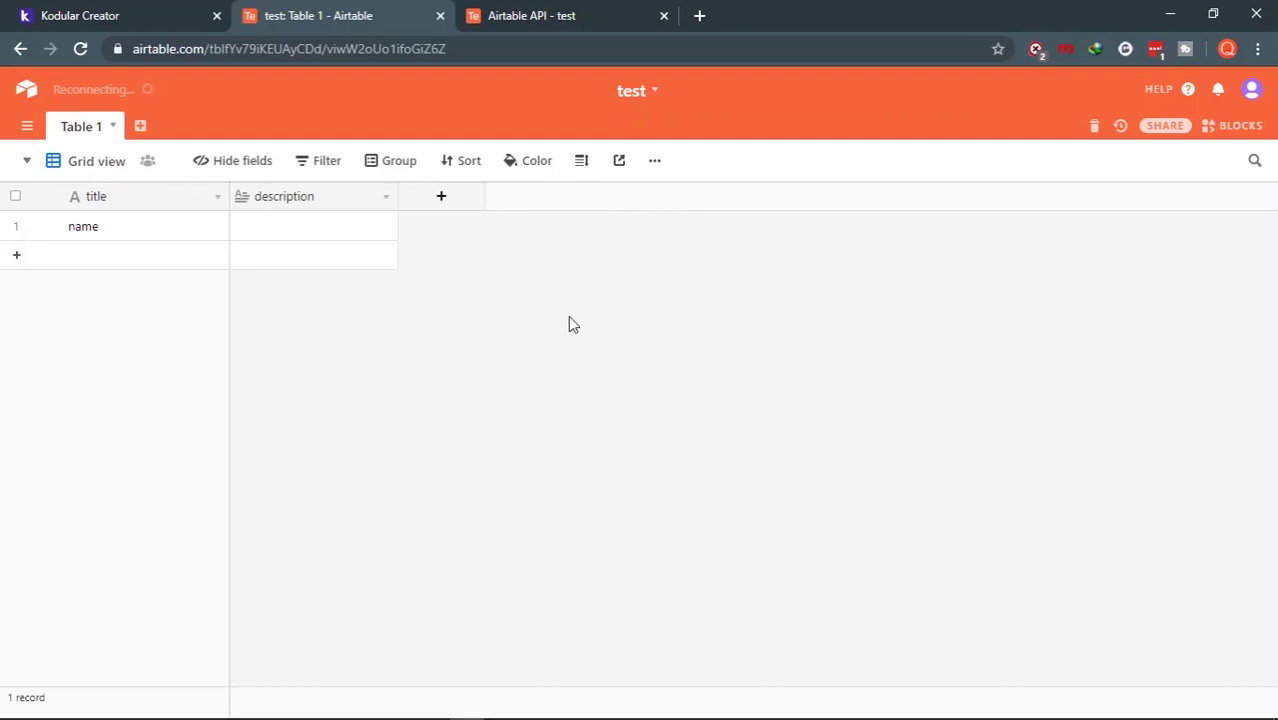
Step: Add two empty records below 'name' in Airtable's Table 1, making three records
{"action": "mouse_move", "coordinate": [85, 15]}
{"action": "left_mouse_down"}
{"action": "mouse_move", "coordinate": [528, 22]}
{"action": "mouse_move", "coordinate": [506, 19]}
{"action": "left_mouse_up"}
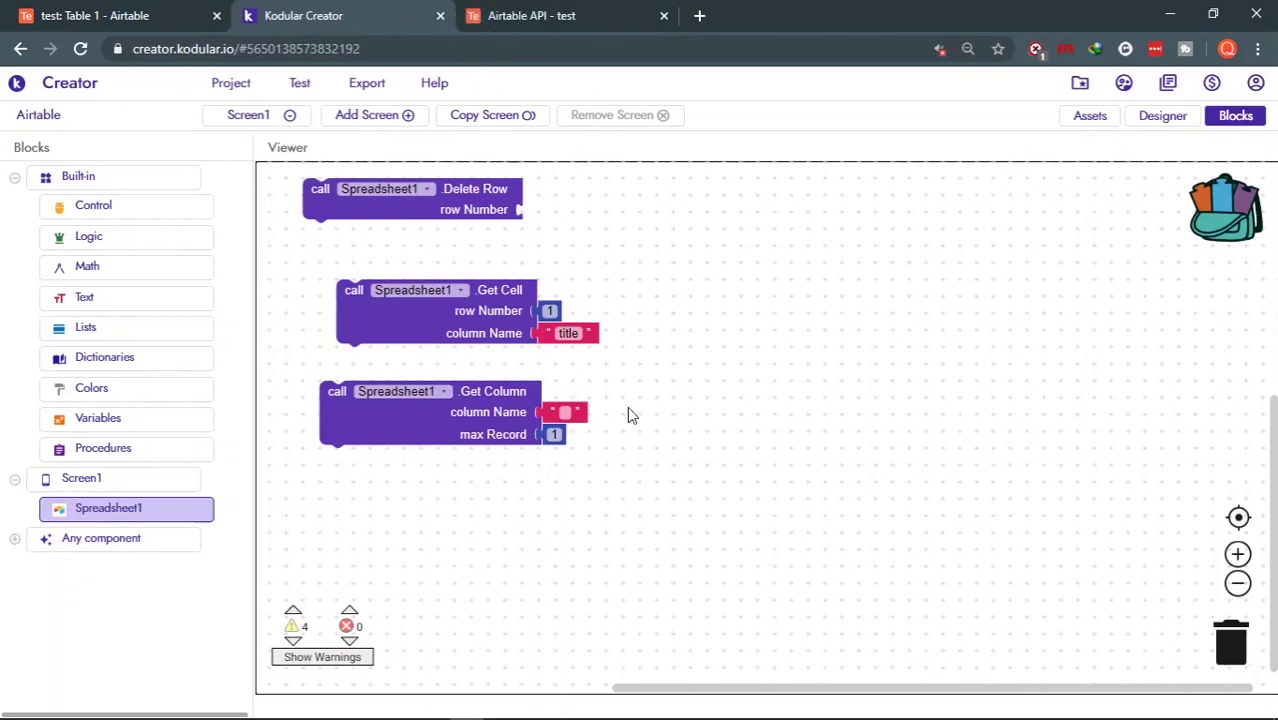
{"action": "left_click", "coordinate": [535, 12]}
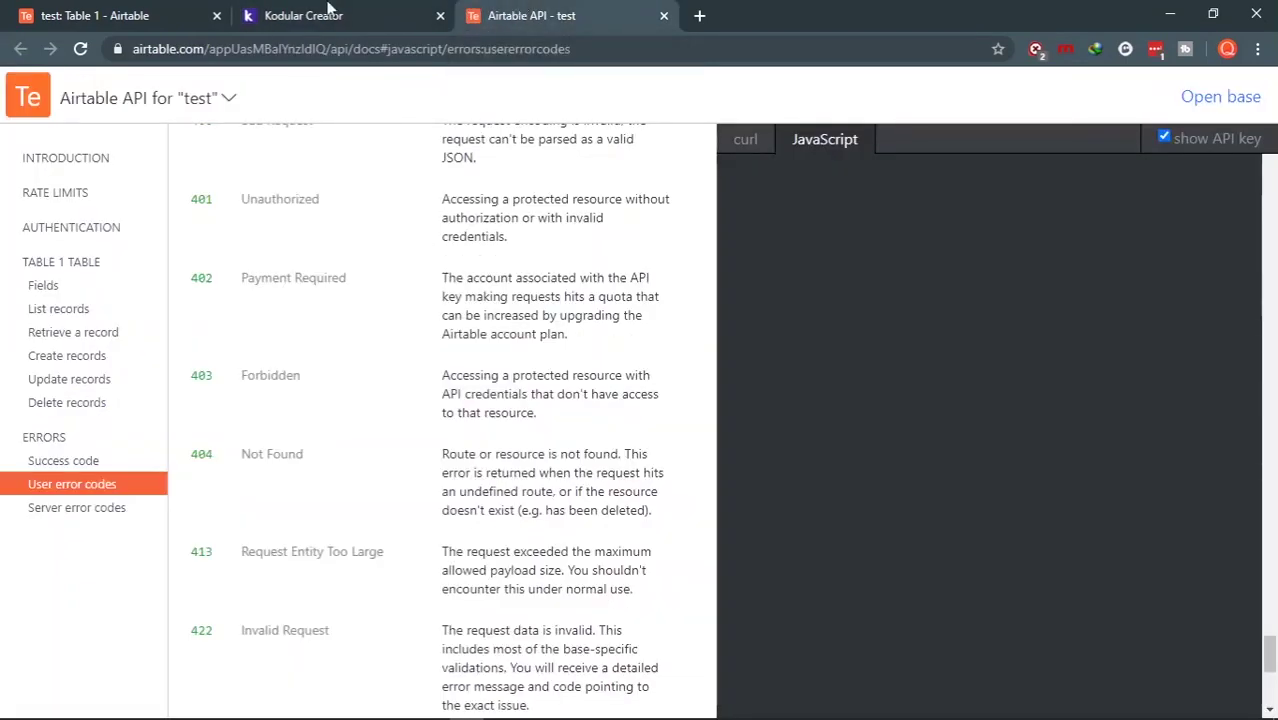
{"action": "left_click", "coordinate": [5, 10]}
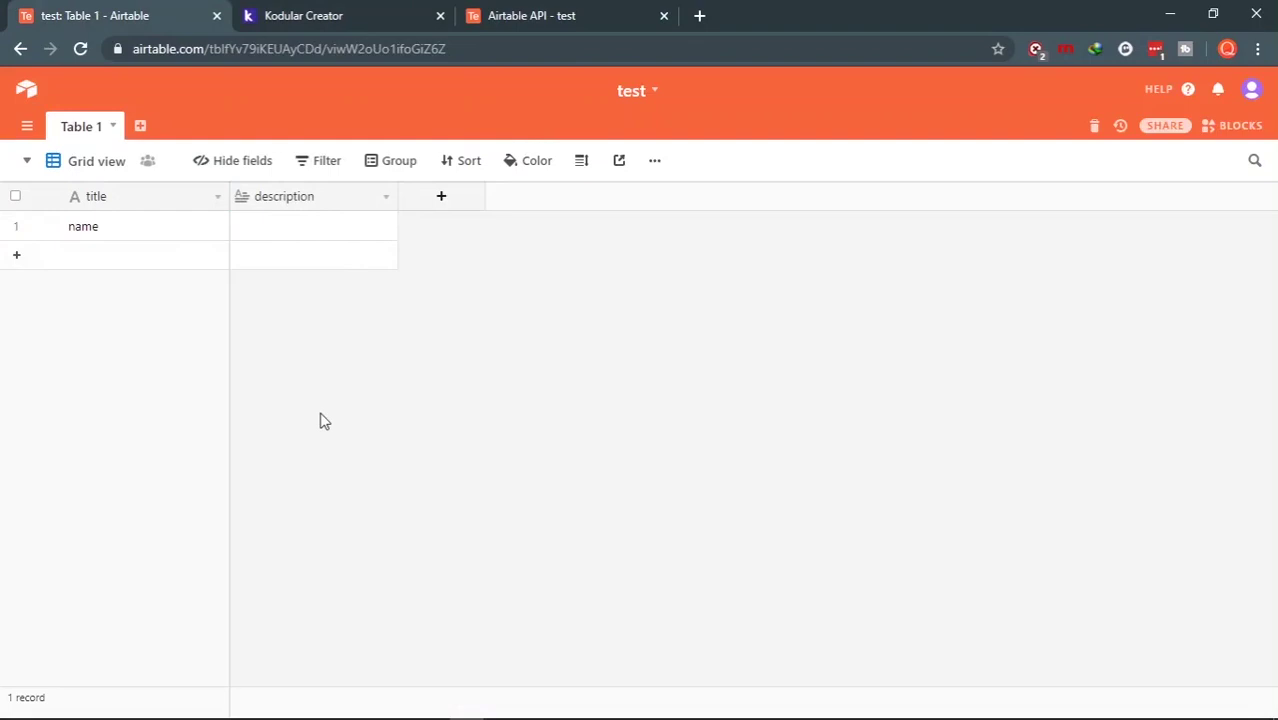
{"action": "left_click", "coordinate": [16, 258]}
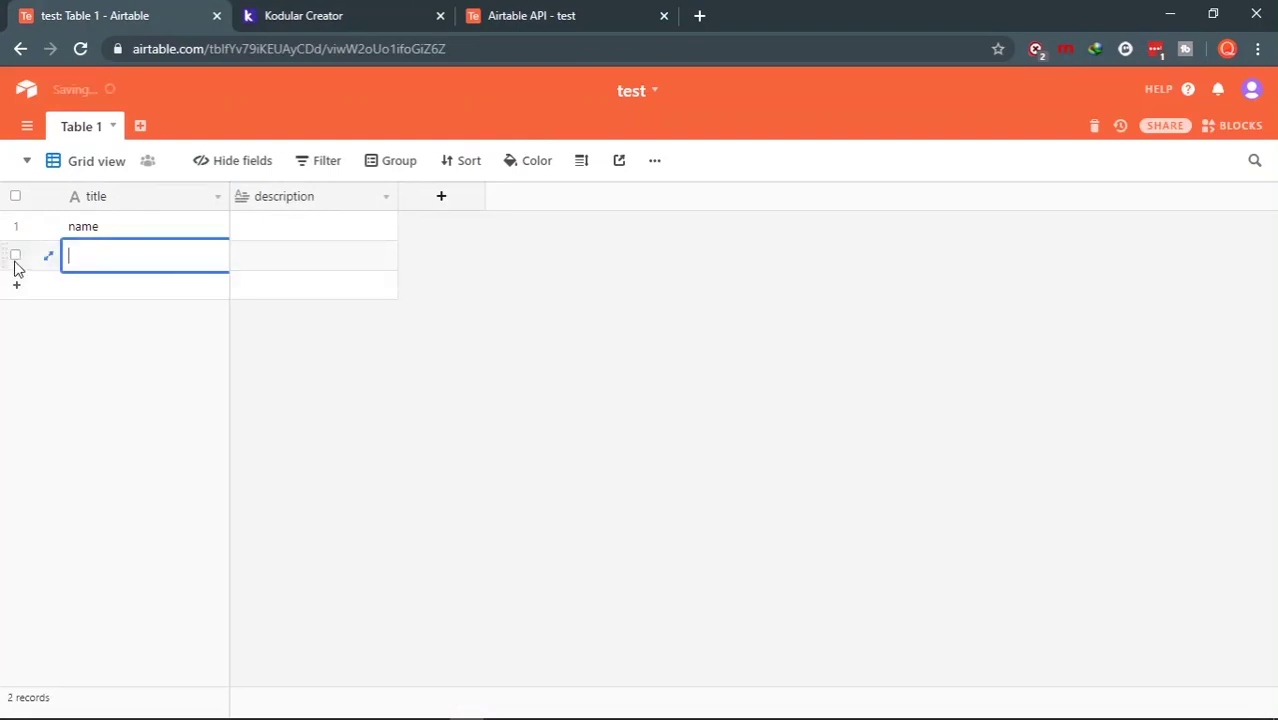
{"action": "left_click", "coordinate": [15, 287]}
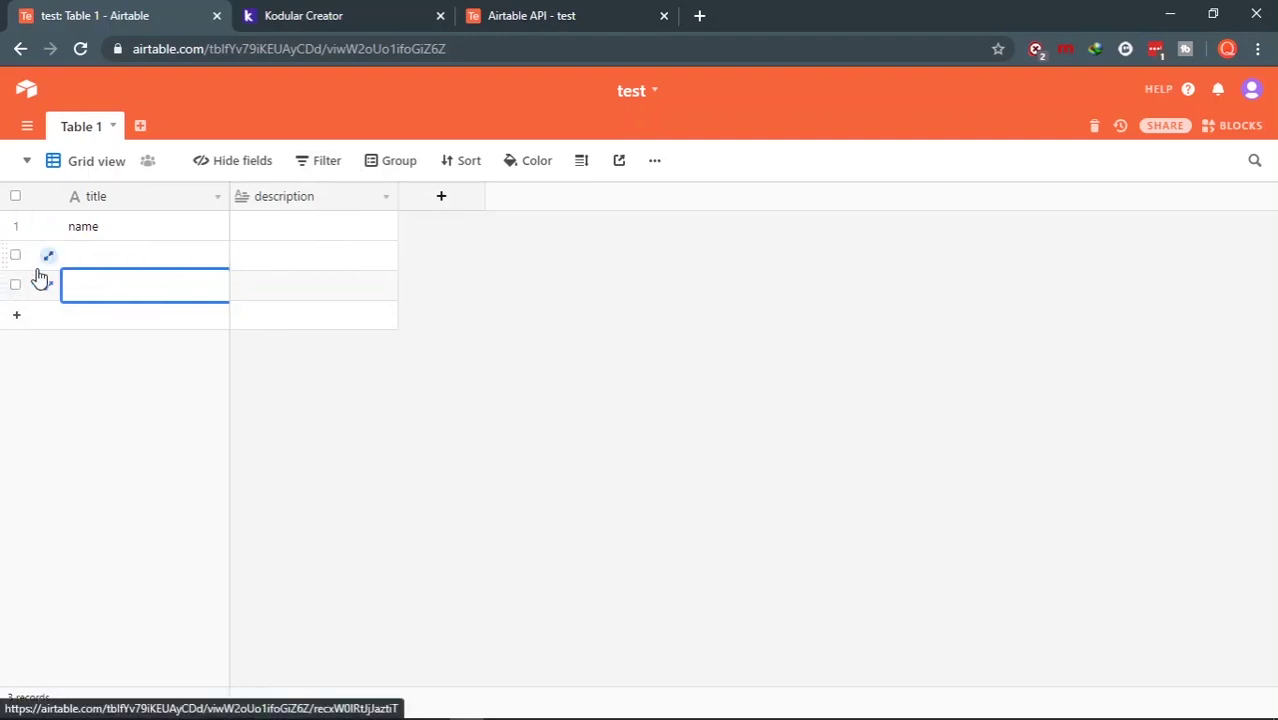
{"action": "left_click", "coordinate": [338, 435]}
{"action": "left_click", "coordinate": [283, 12]}
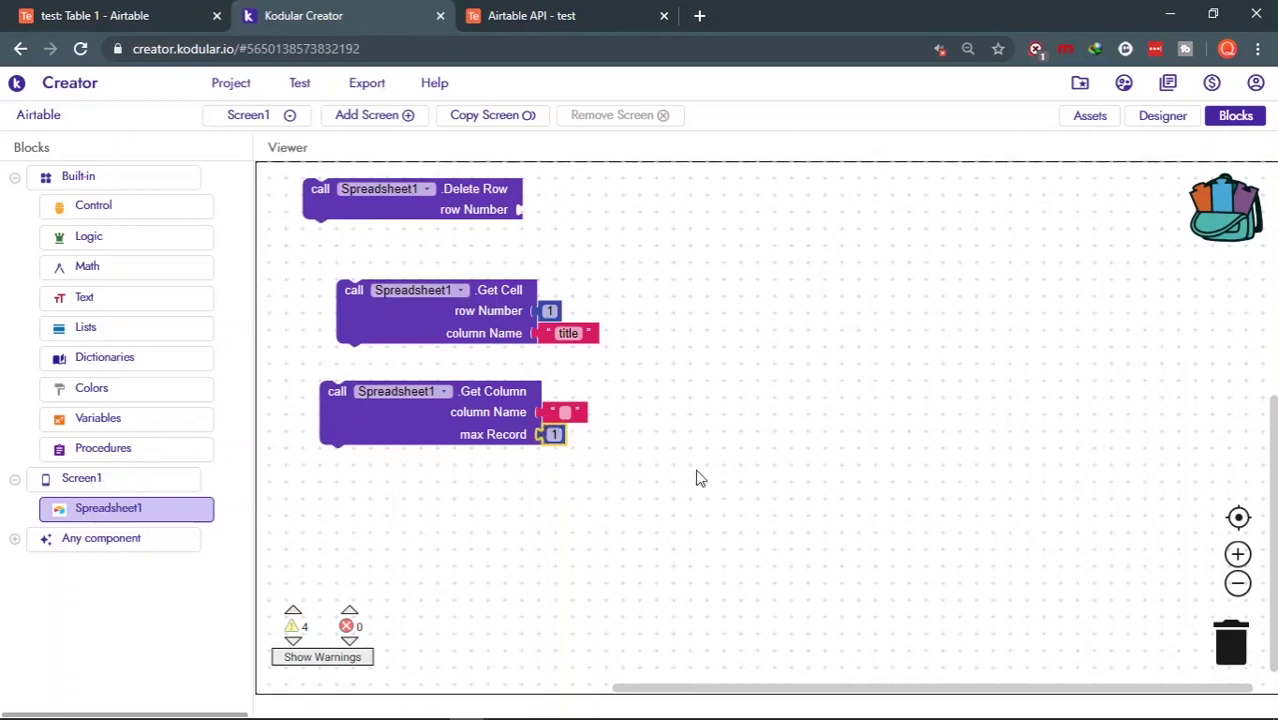
Step: Change Get Column's max Record number from 1 to 1000
{"action": "left_click", "coordinate": [557, 434]}
{"action": "left_click", "coordinate": [554, 434]}
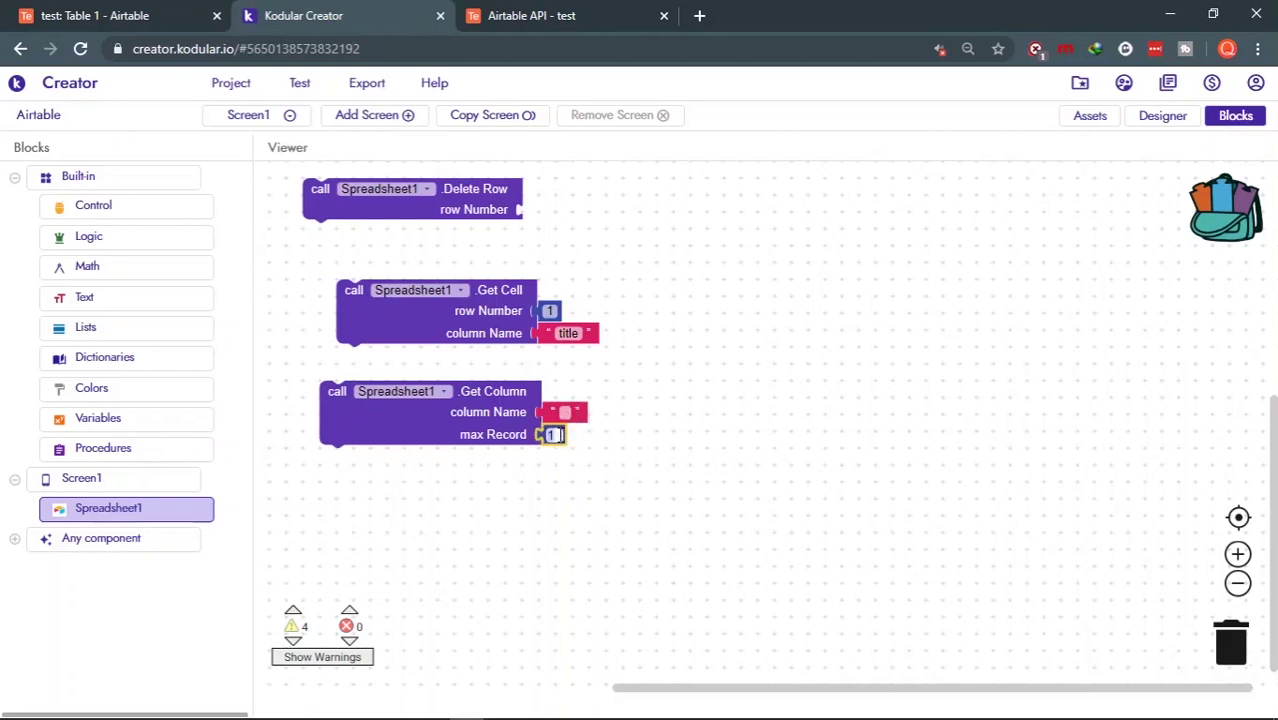
{"action": "left_click", "coordinate": [685, 464]}
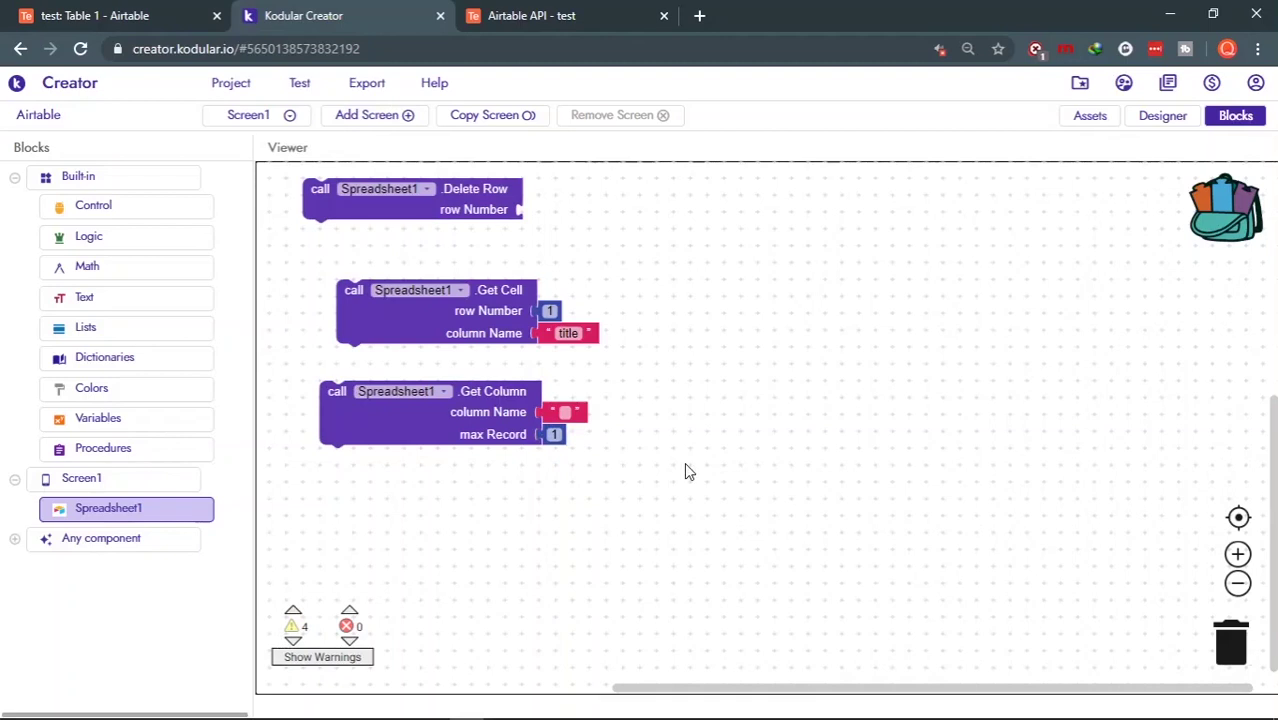
{"action": "left_click", "coordinate": [554, 434]}
{"action": "type", "text": "100"}
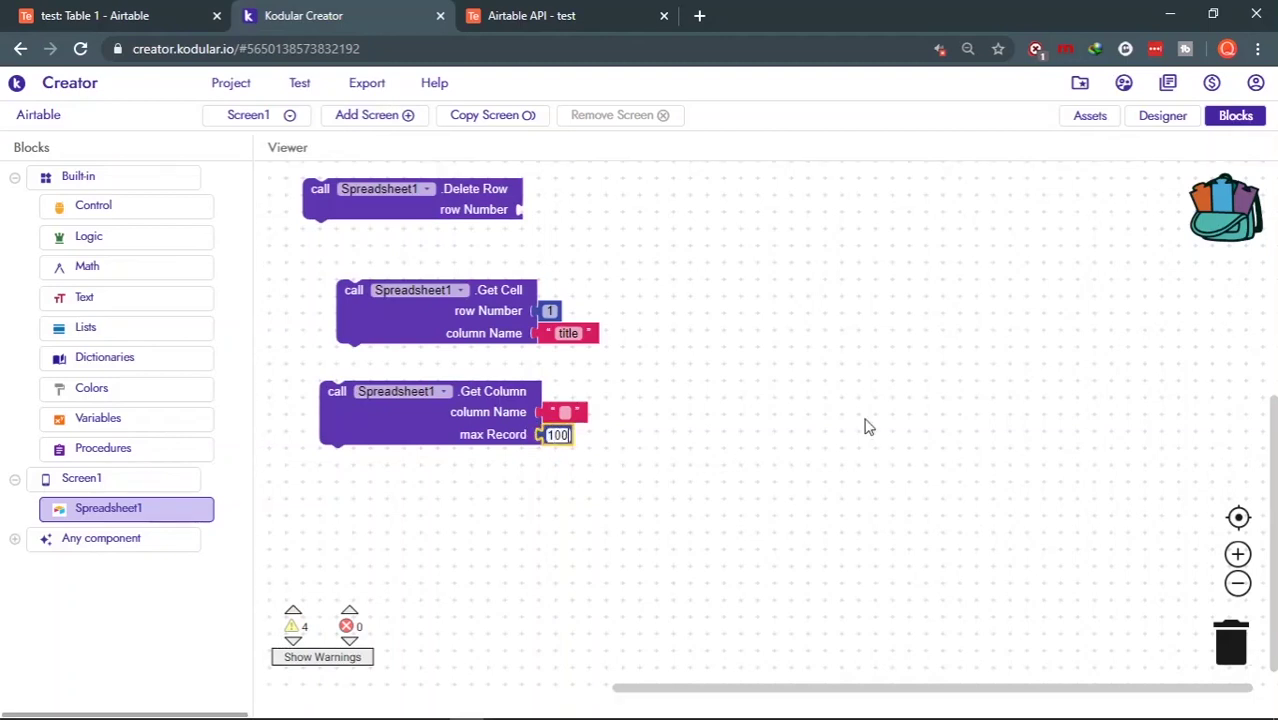
{"action": "type", "text": "0"}
{"action": "key", "text": "Return"}
Step: Place a 'when Spreadsheet1.Got Column' event handler below the Get Column call
{"action": "left_click", "coordinate": [153, 513]}
{"action": "scroll", "coordinate": [580, 305], "scroll_direction": "up", "scroll_amount": 1}
{"action": "scroll", "coordinate": [579, 304], "scroll_direction": "up", "scroll_amount": 5}
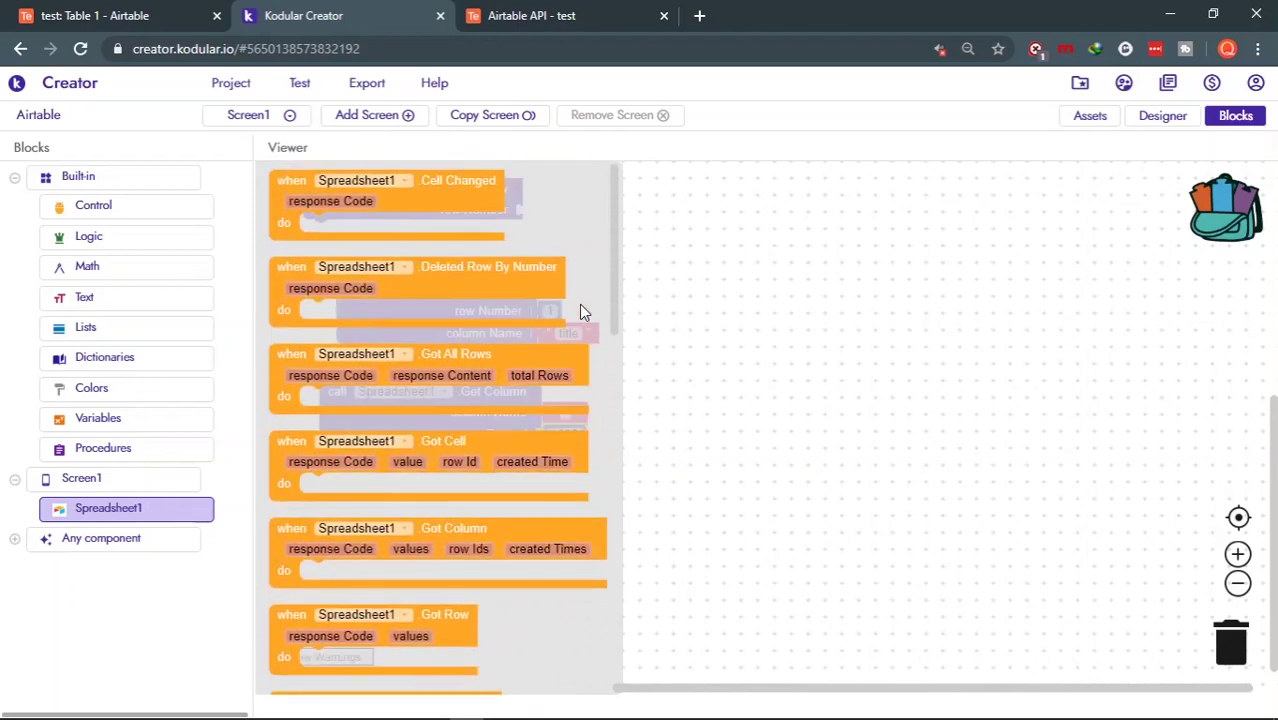
{"action": "scroll", "coordinate": [579, 304], "scroll_direction": "down", "scroll_amount": 1}
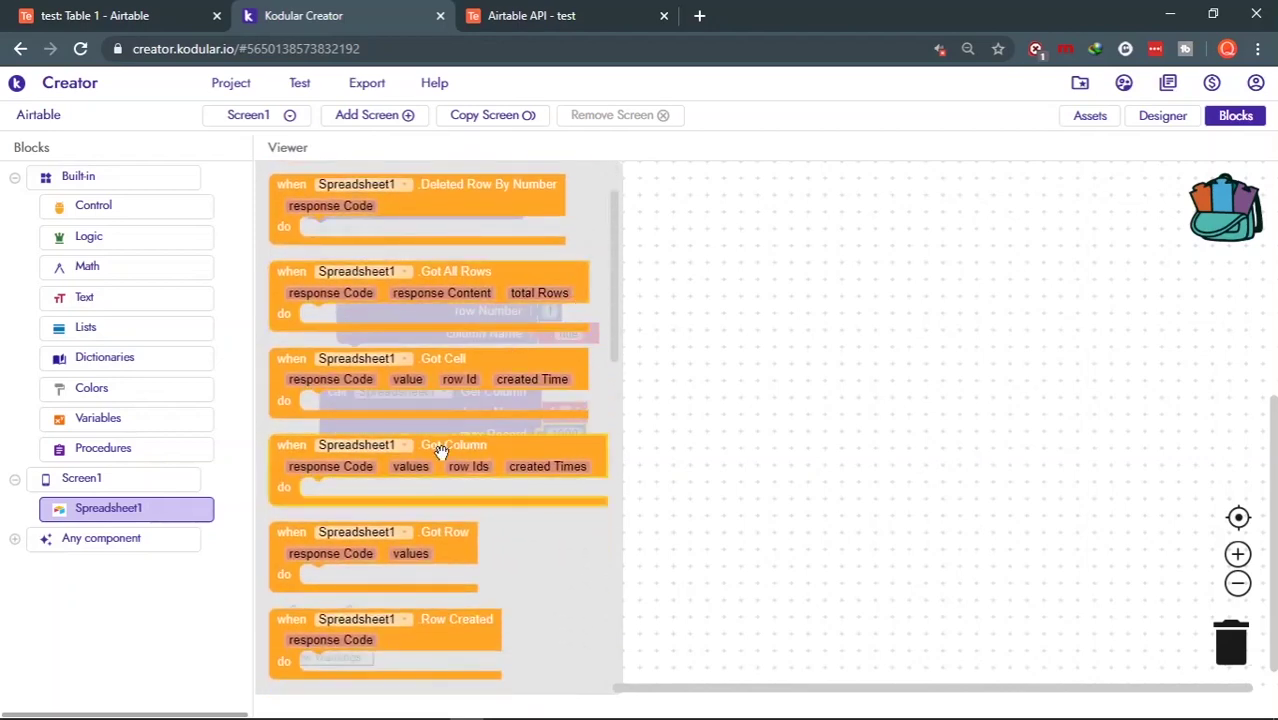
{"action": "left_click_drag", "start_coordinate": [441, 452], "coordinate": [475, 499]}
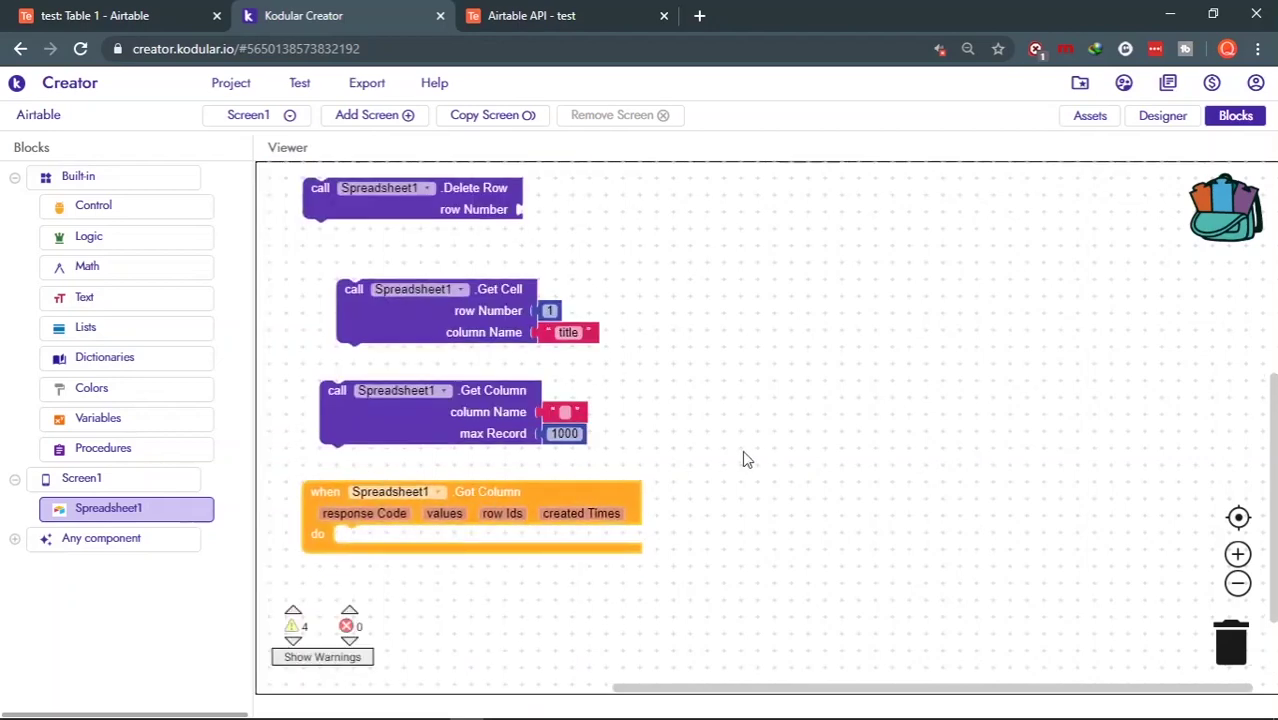
{"action": "scroll", "coordinate": [745, 459], "scroll_direction": "down", "scroll_amount": 2}
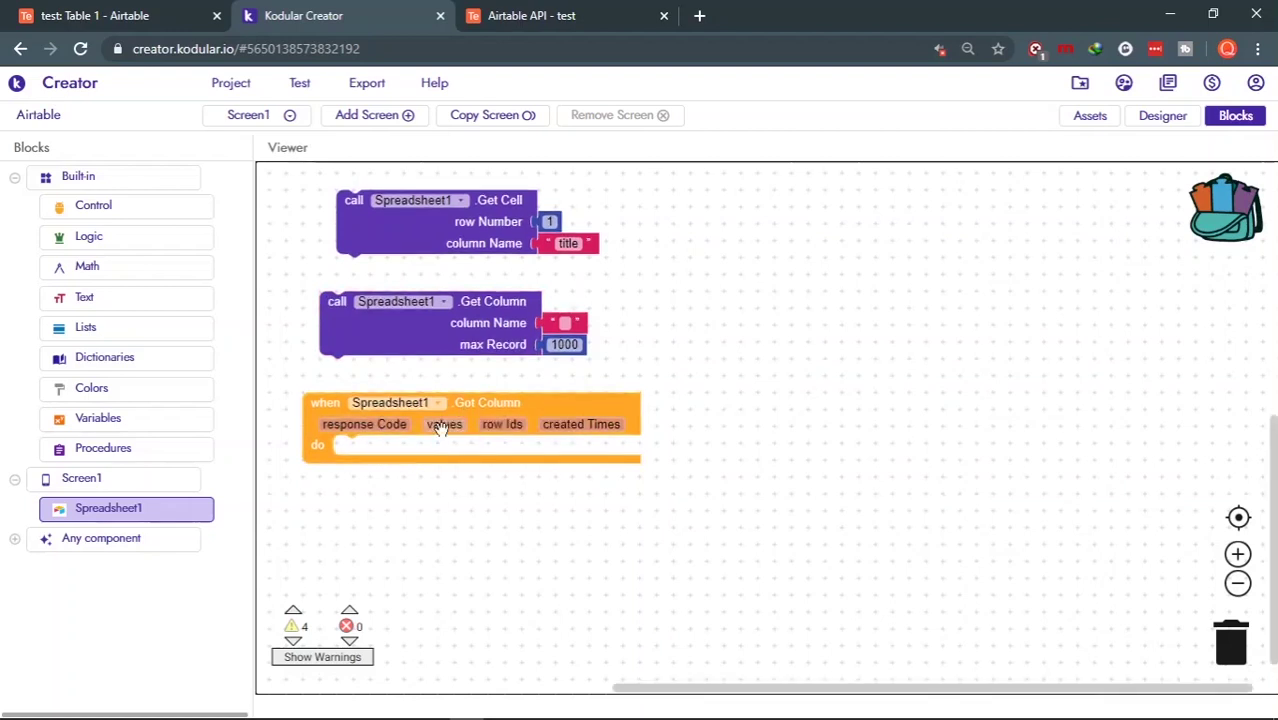
{"action": "mouse_move", "coordinate": [444, 513]}
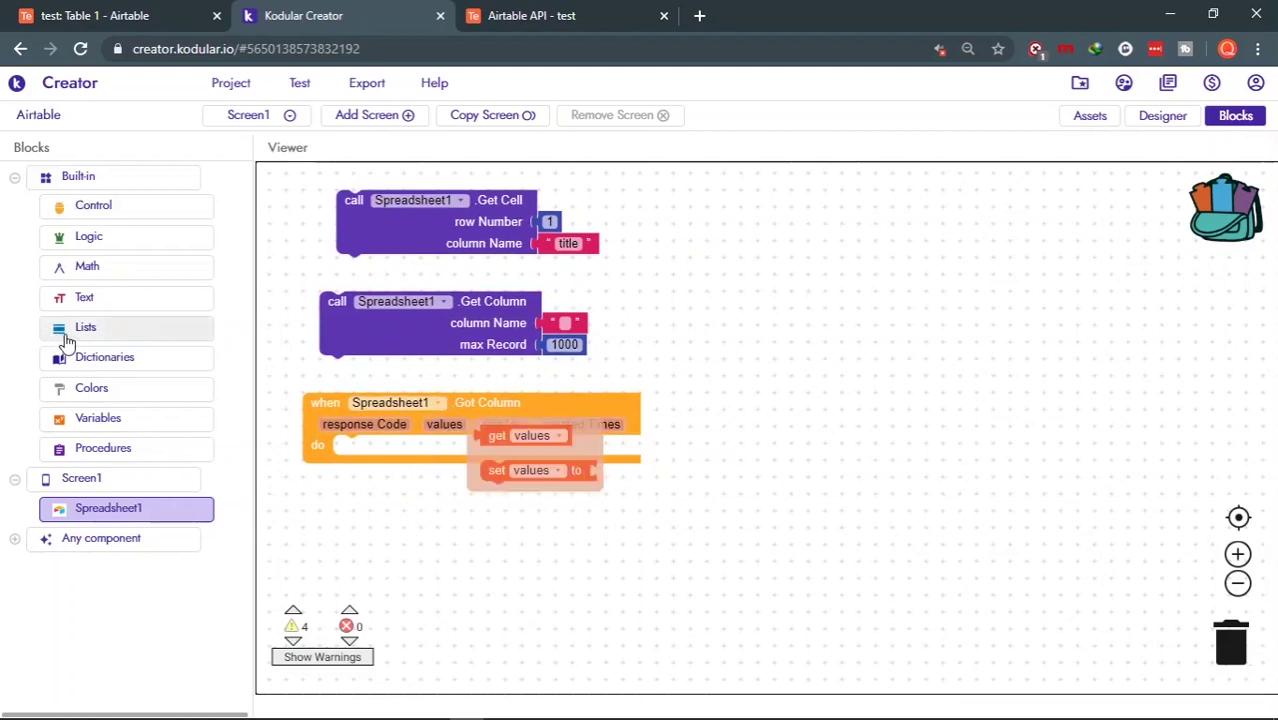
Step: Initialize global name to an empty list and set it to the returned values inside Got Column
{"action": "left_click", "coordinate": [98, 418]}
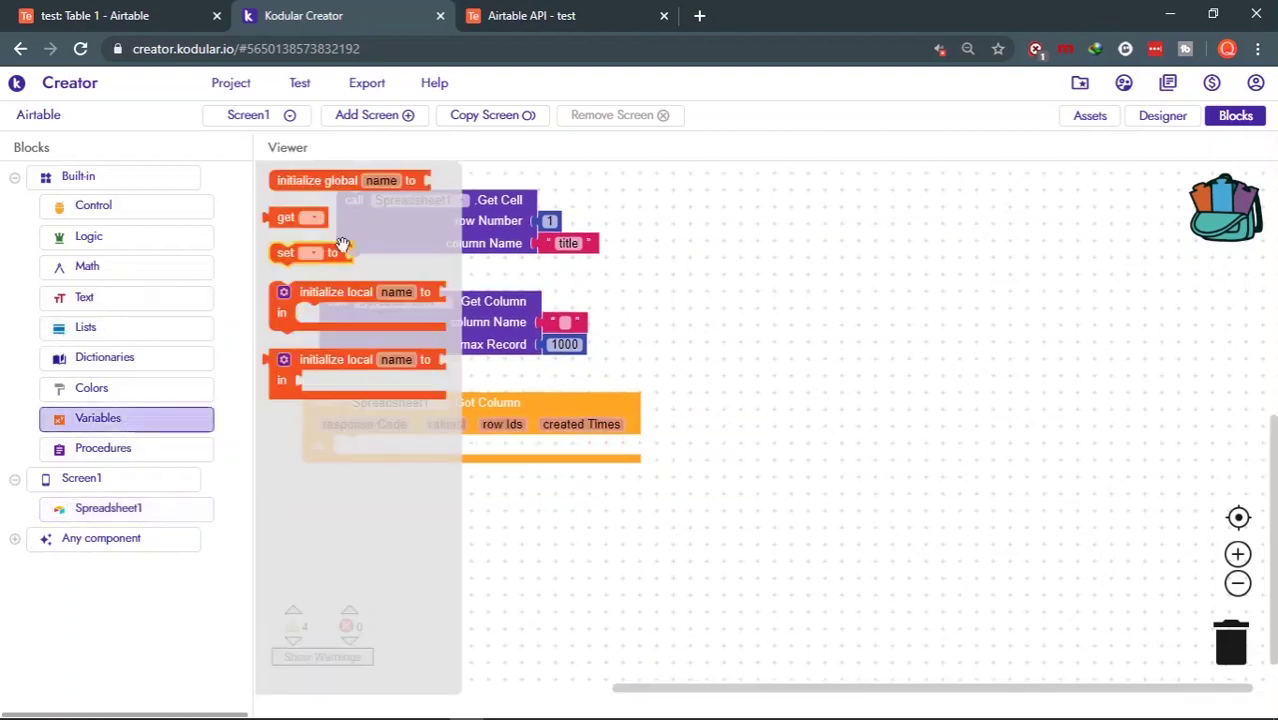
{"action": "left_click_drag", "start_coordinate": [390, 195], "coordinate": [726, 350]}
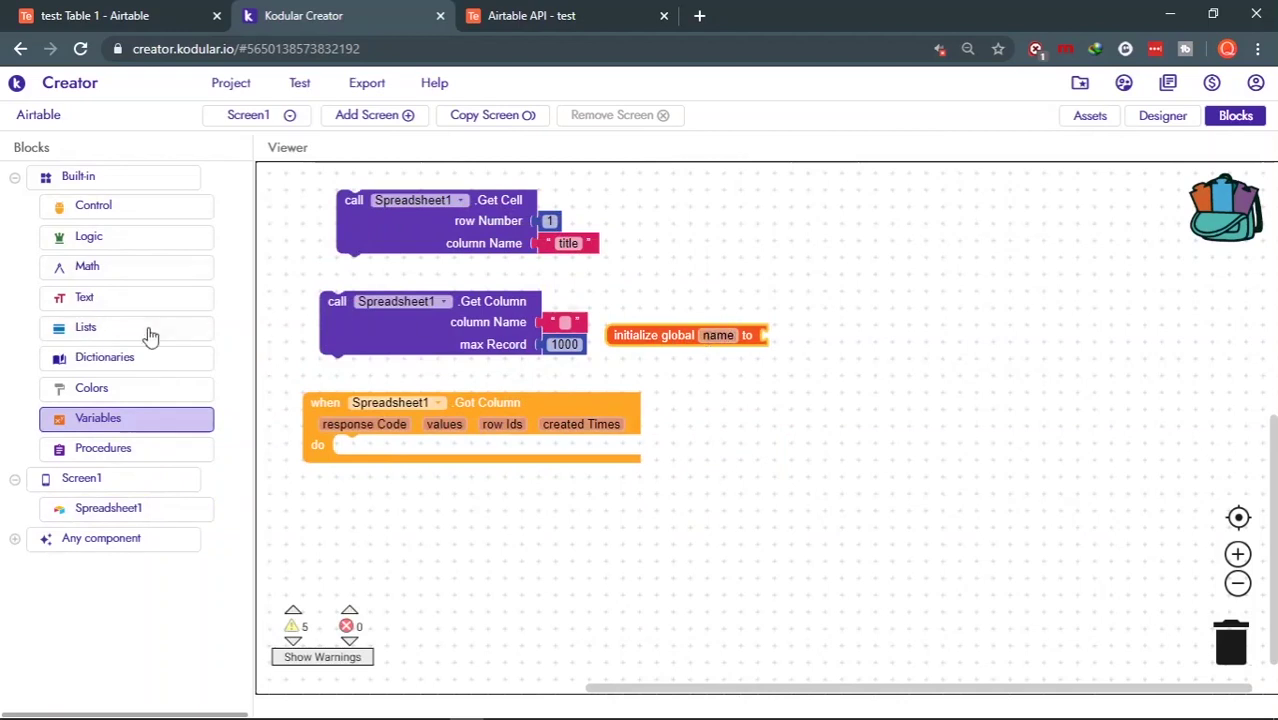
{"action": "left_click", "coordinate": [113, 330]}
{"action": "mouse_move", "coordinate": [340, 180]}
{"action": "left_mouse_down"}
{"action": "mouse_move", "coordinate": [857, 316]}
{"action": "mouse_move", "coordinate": [842, 335]}
{"action": "left_mouse_up"}
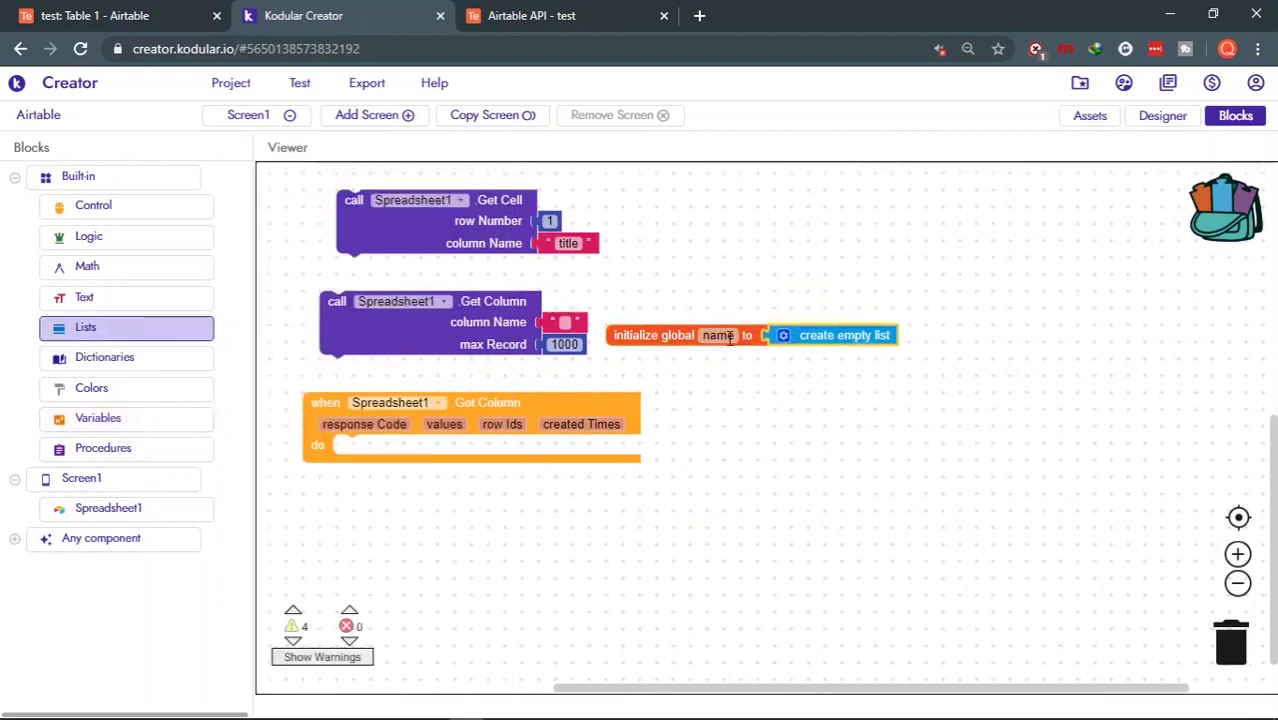
{"action": "mouse_move", "coordinate": [717, 335]}
{"action": "left_click_drag", "start_coordinate": [729, 398], "coordinate": [466, 443]}
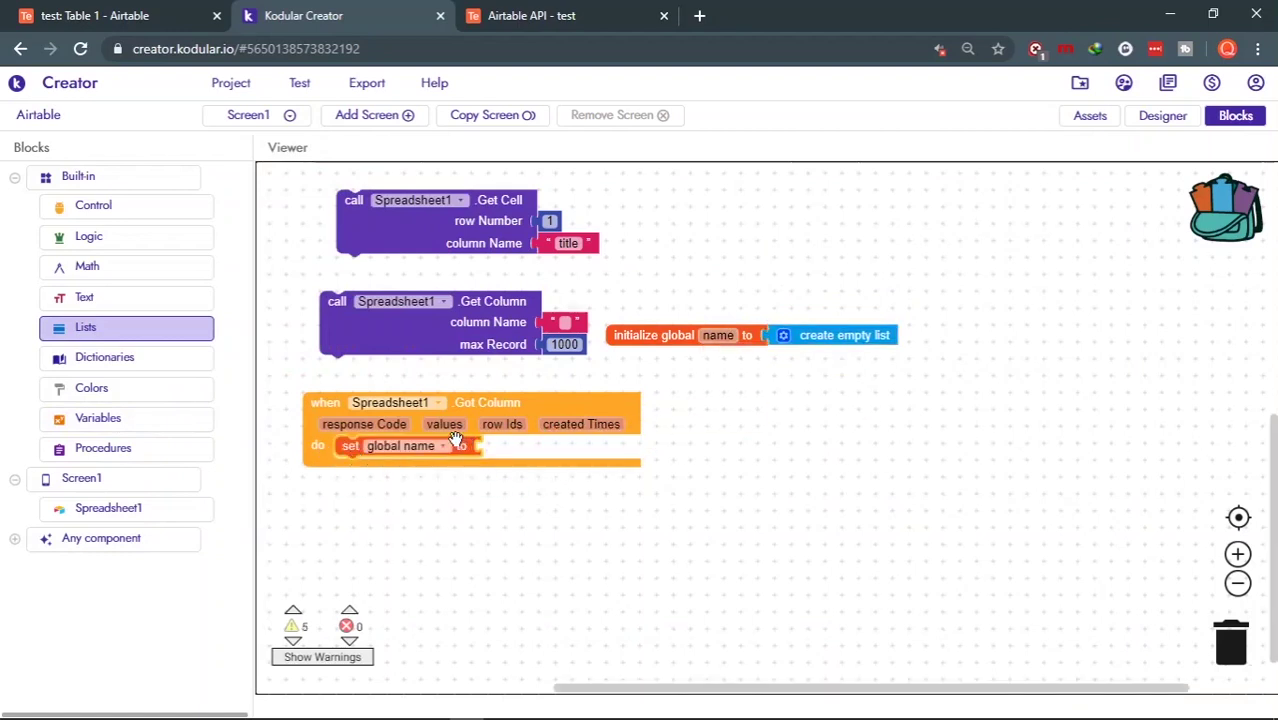
{"action": "mouse_move", "coordinate": [444, 424]}
{"action": "left_click_drag", "start_coordinate": [497, 437], "coordinate": [512, 449]}
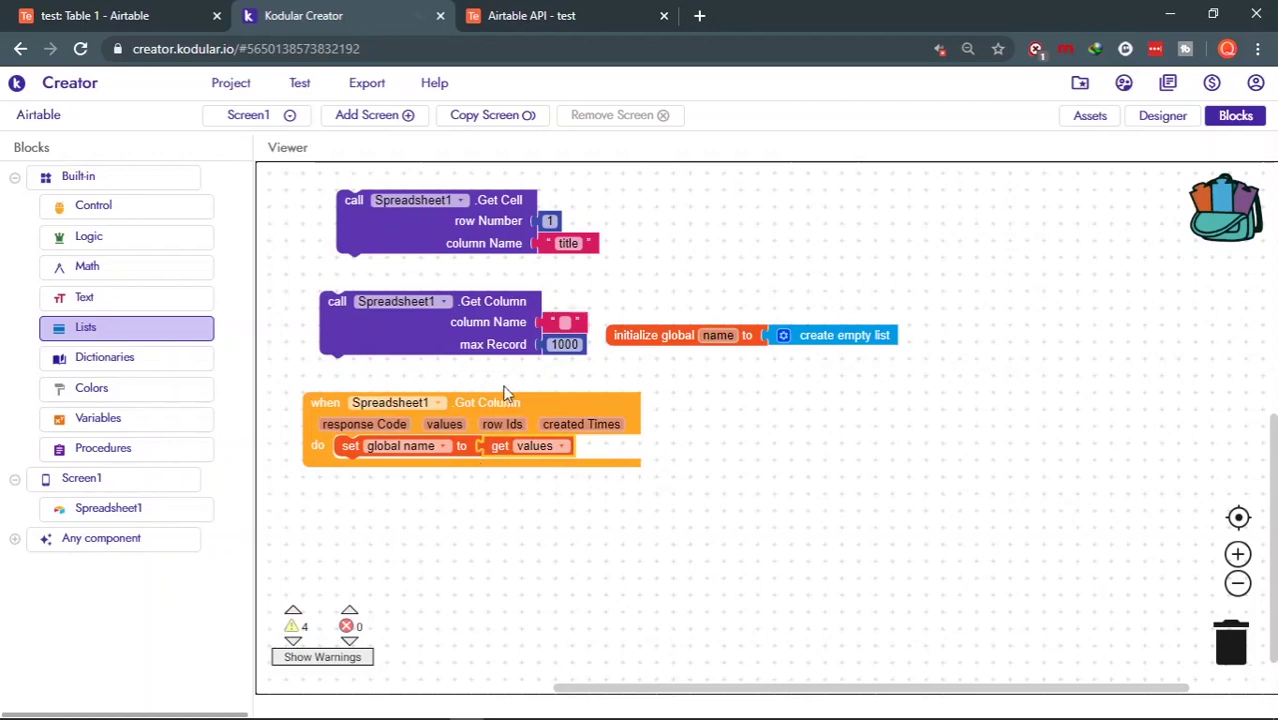
Step: Drag Spreadsheet1's Set Cell call beneath the Got Column handler, leaving its inputs empty
{"action": "left_click", "coordinate": [92, 510]}
{"action": "scroll", "coordinate": [548, 420], "scroll_direction": "down", "scroll_amount": 10}
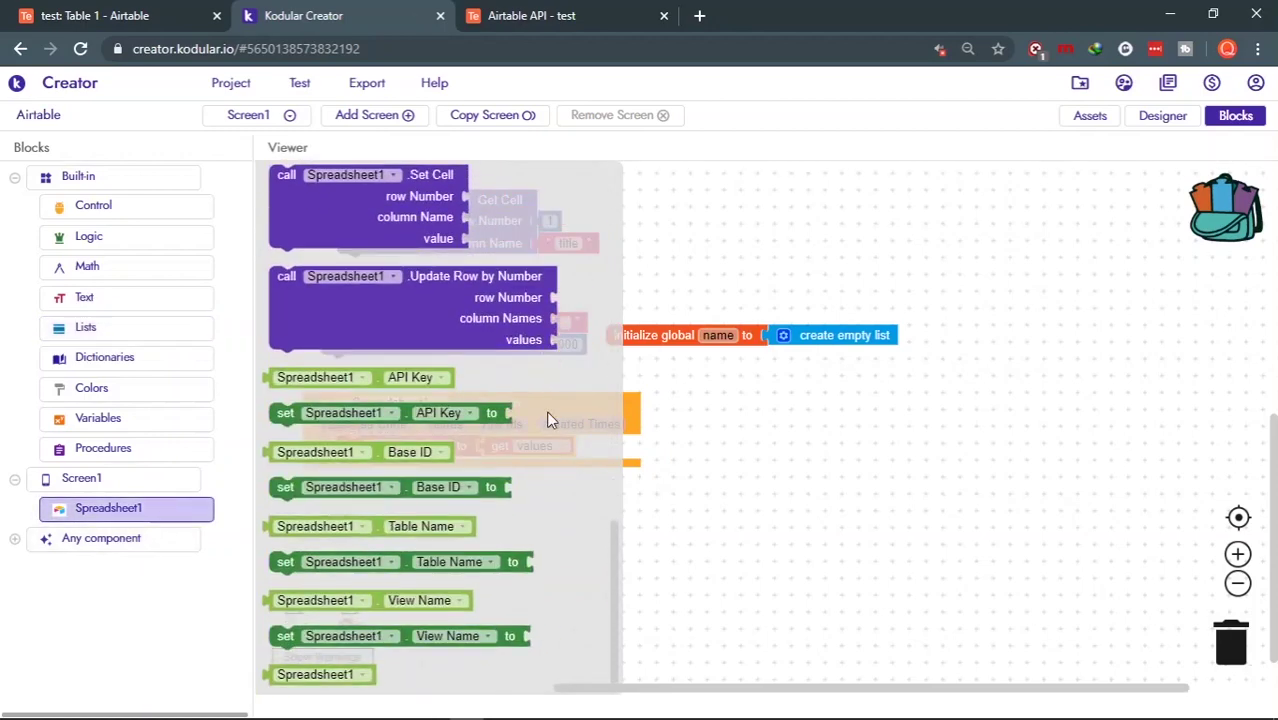
{"action": "scroll", "coordinate": [548, 420], "scroll_direction": "up", "scroll_amount": 3}
{"action": "scroll", "coordinate": [522, 327], "scroll_direction": "down", "scroll_amount": 1}
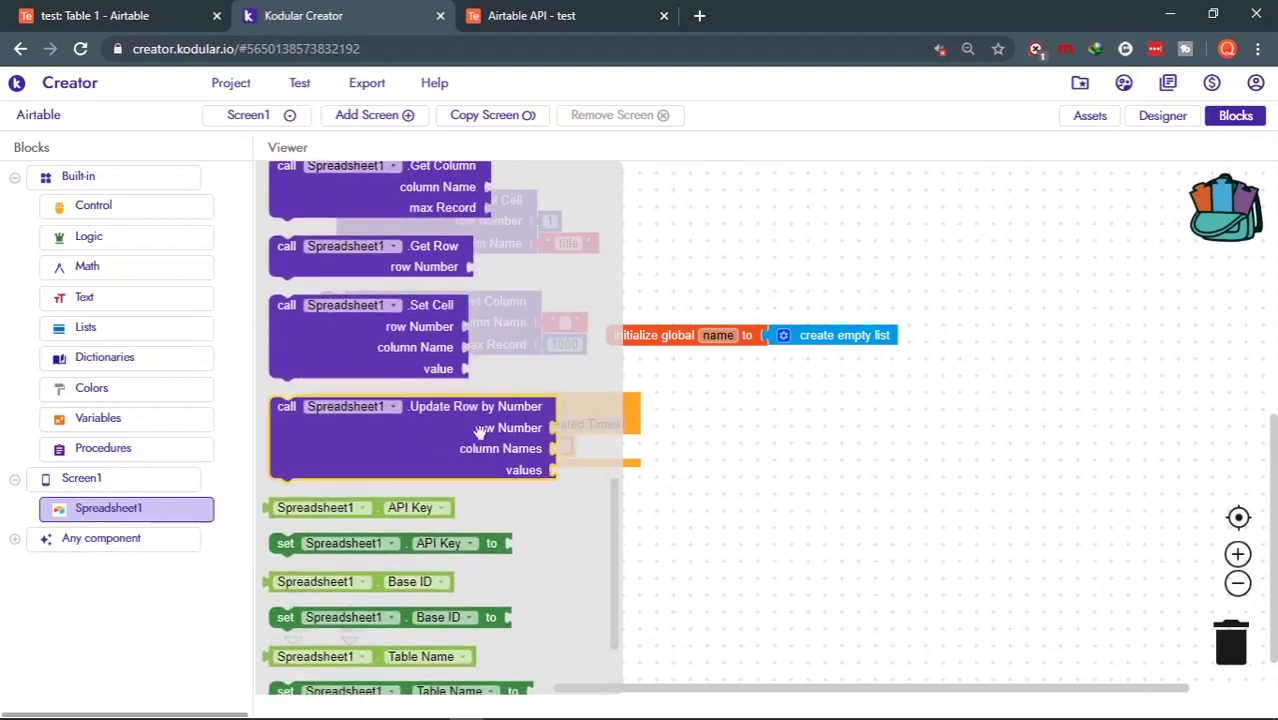
{"action": "scroll", "coordinate": [548, 352], "scroll_direction": "up", "scroll_amount": 2}
{"action": "scroll", "coordinate": [548, 355], "scroll_direction": "down", "scroll_amount": 1}
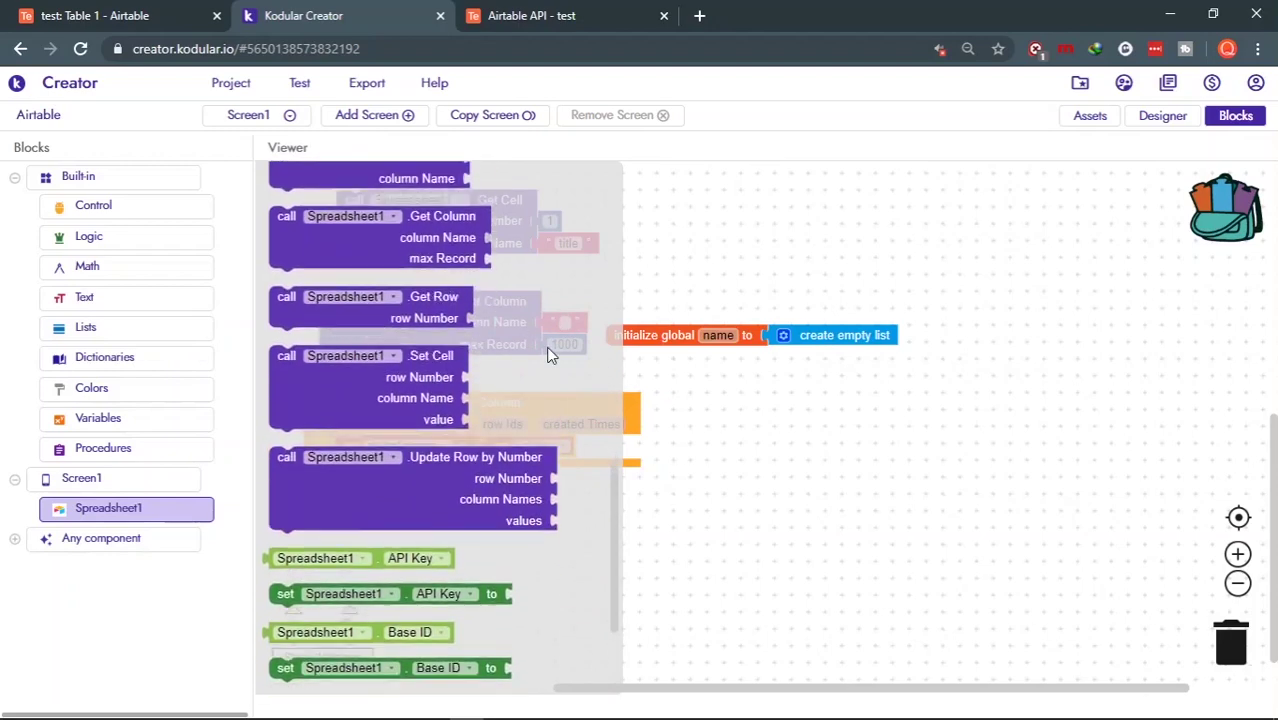
{"action": "scroll", "coordinate": [548, 355], "scroll_direction": "up", "scroll_amount": 1}
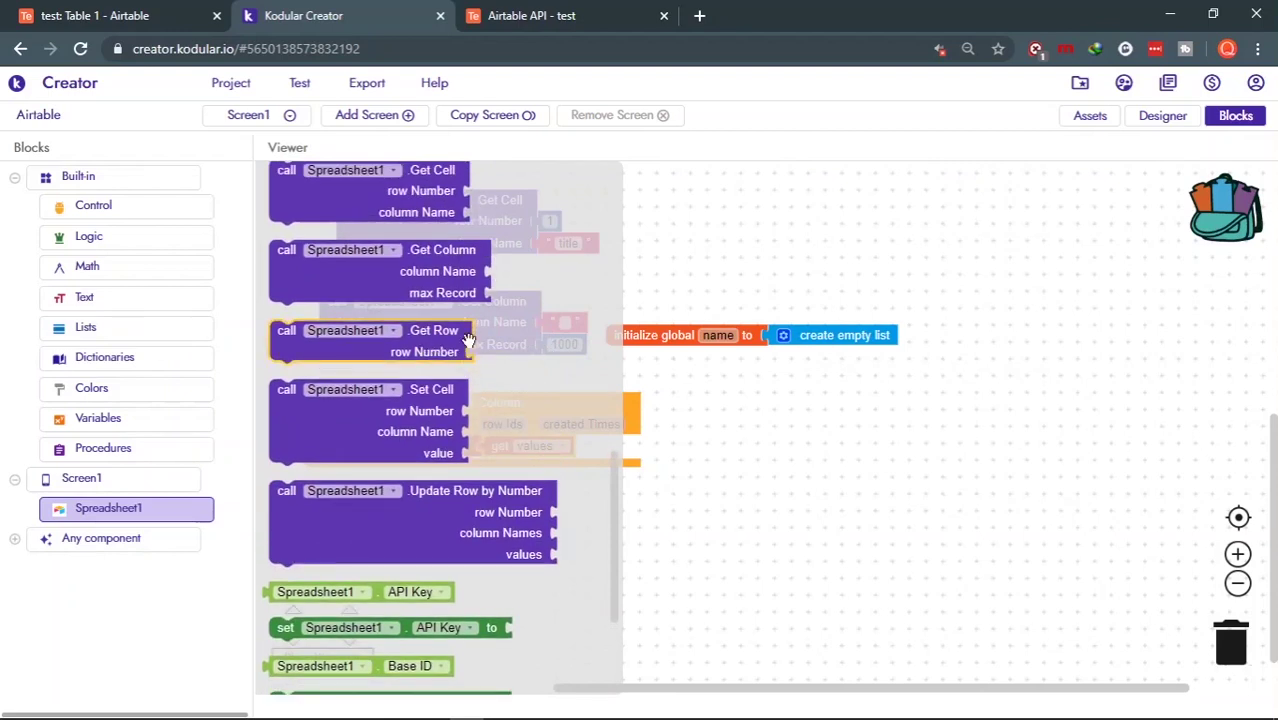
{"action": "scroll", "coordinate": [578, 394], "scroll_direction": "down", "scroll_amount": 2}
{"action": "scroll", "coordinate": [578, 394], "scroll_direction": "down", "scroll_amount": 2}
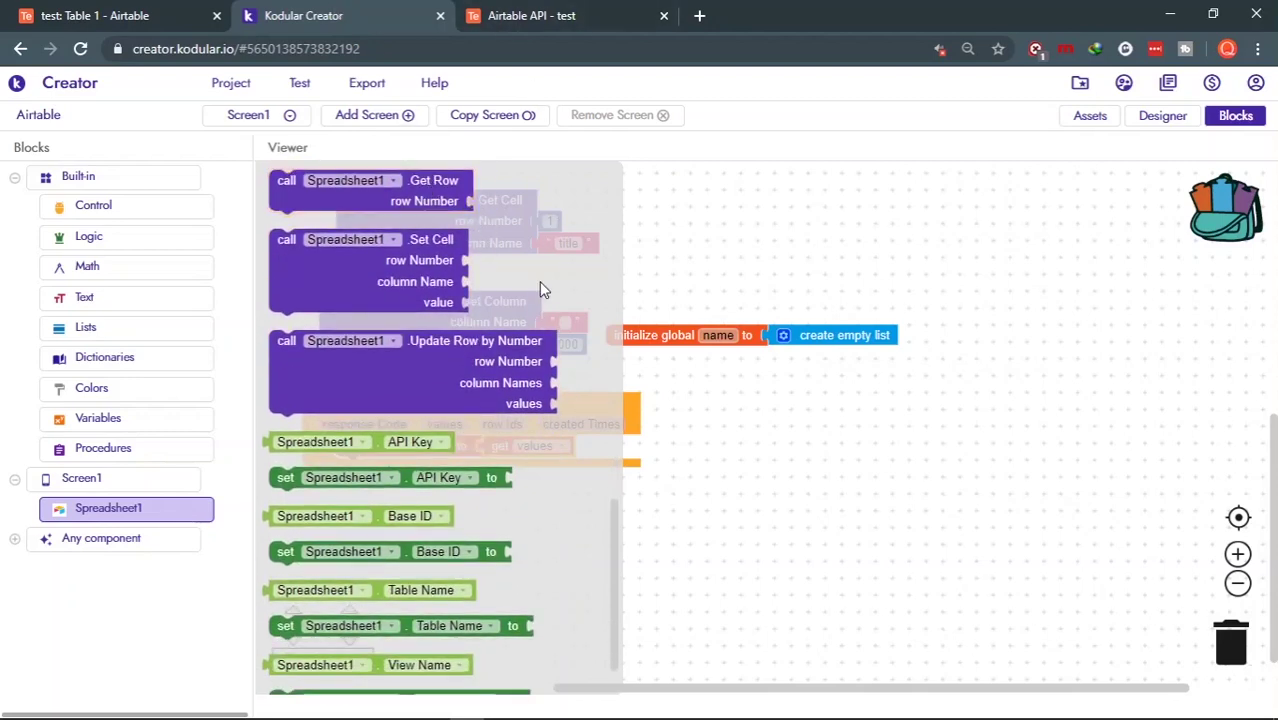
{"action": "scroll", "coordinate": [541, 287], "scroll_direction": "down", "scroll_amount": 1}
{"action": "scroll", "coordinate": [539, 289], "scroll_direction": "down", "scroll_amount": 1}
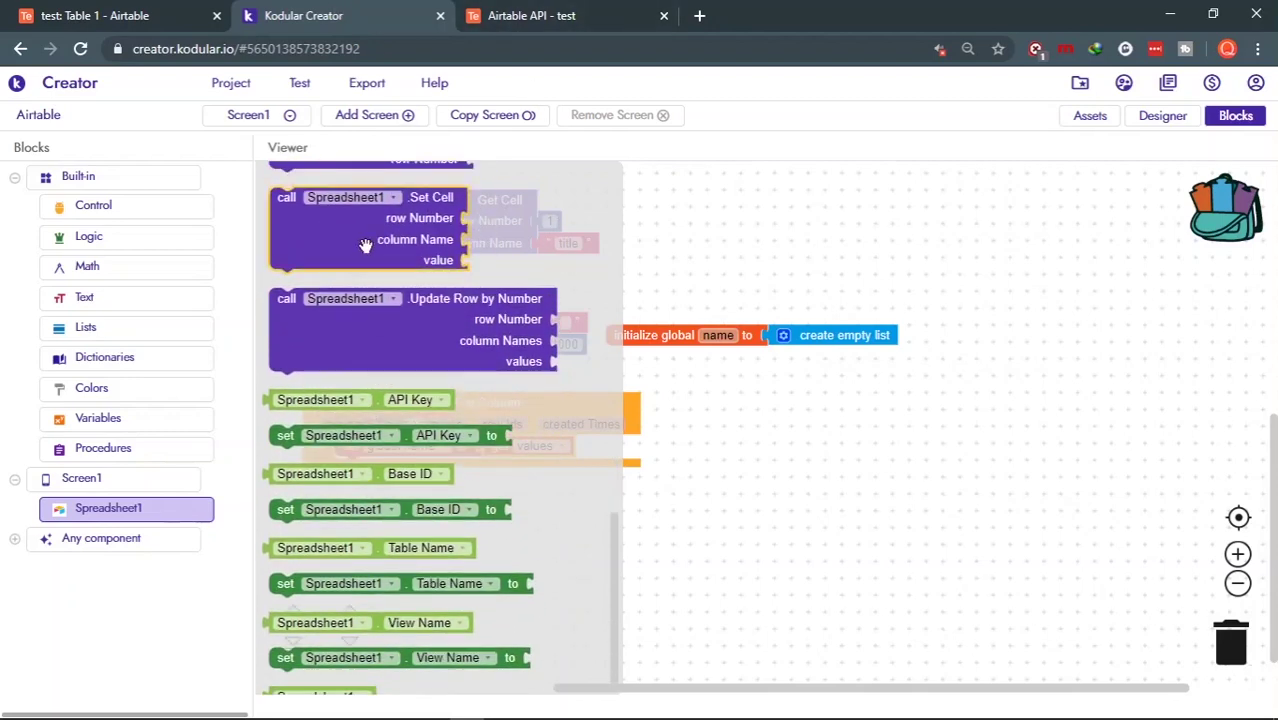
{"action": "left_click_drag", "start_coordinate": [365, 245], "coordinate": [414, 555]}
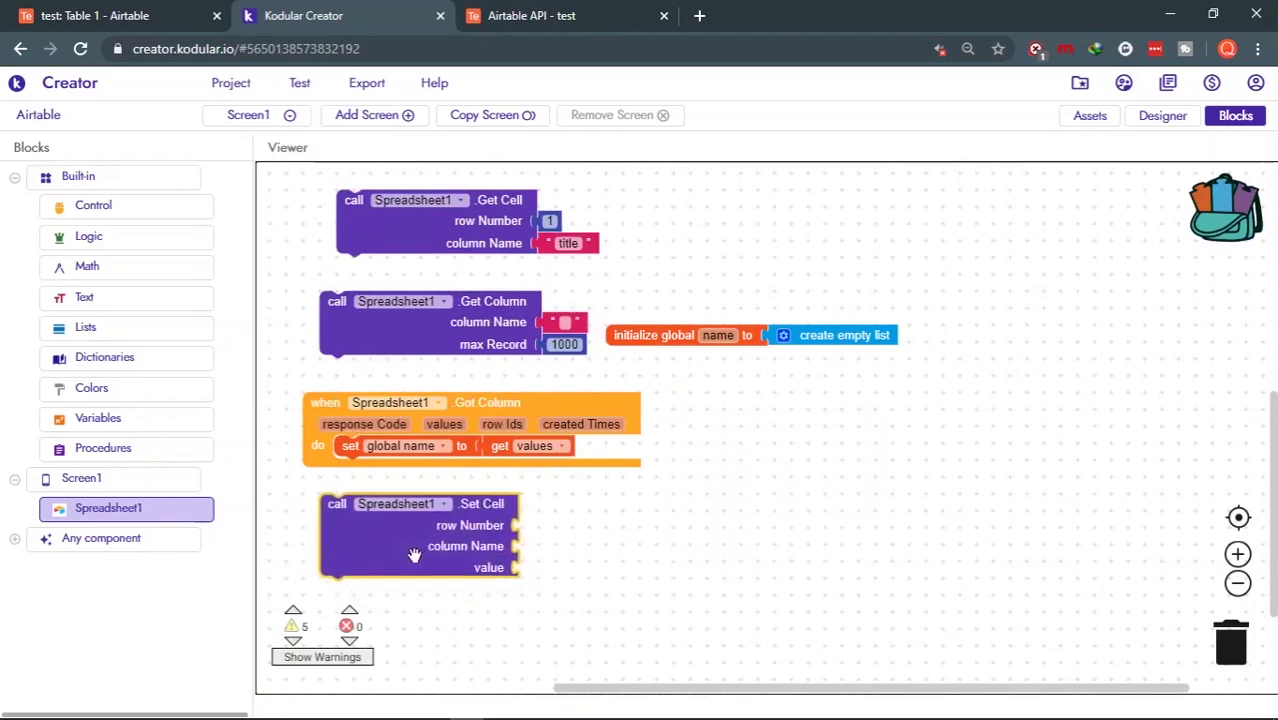
{"action": "scroll", "coordinate": [566, 555], "scroll_direction": "down", "scroll_amount": 3}
{"action": "scroll", "coordinate": [692, 436], "scroll_direction": "up", "scroll_amount": 2}
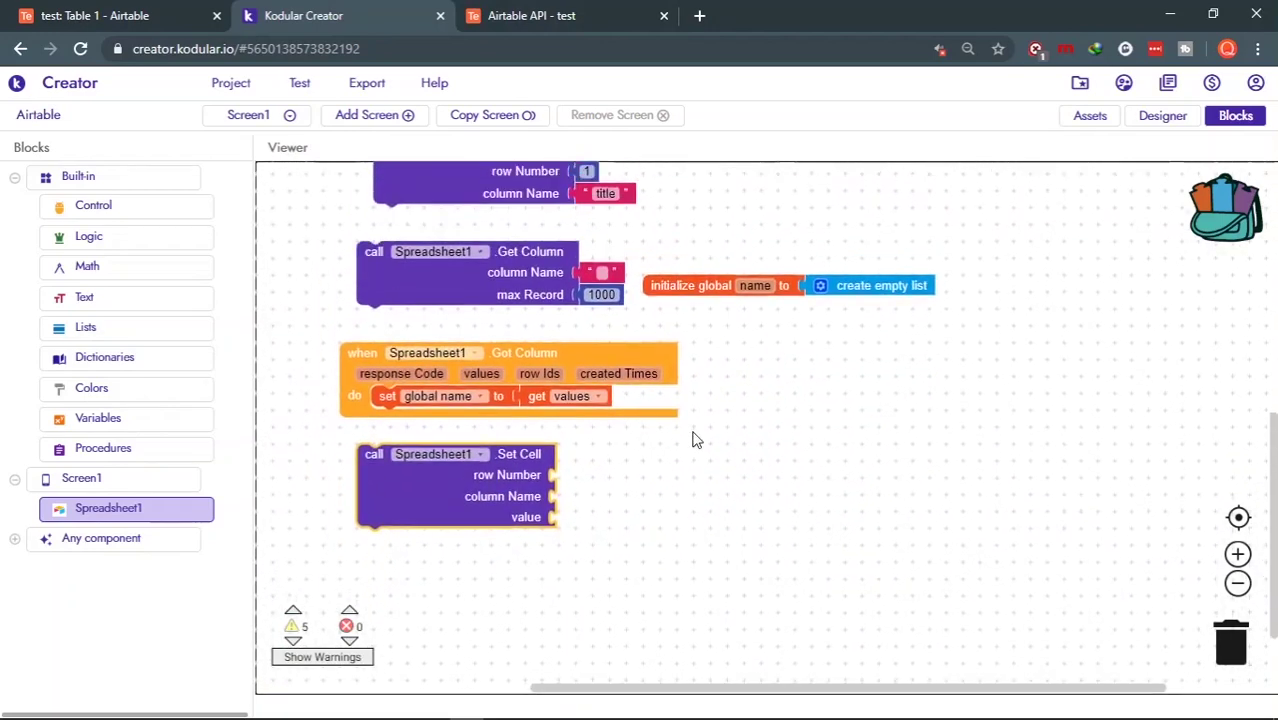
{"action": "scroll", "coordinate": [693, 432], "scroll_direction": "up", "scroll_amount": 3}
{"action": "scroll", "coordinate": [693, 432], "scroll_direction": "up", "scroll_amount": 3}
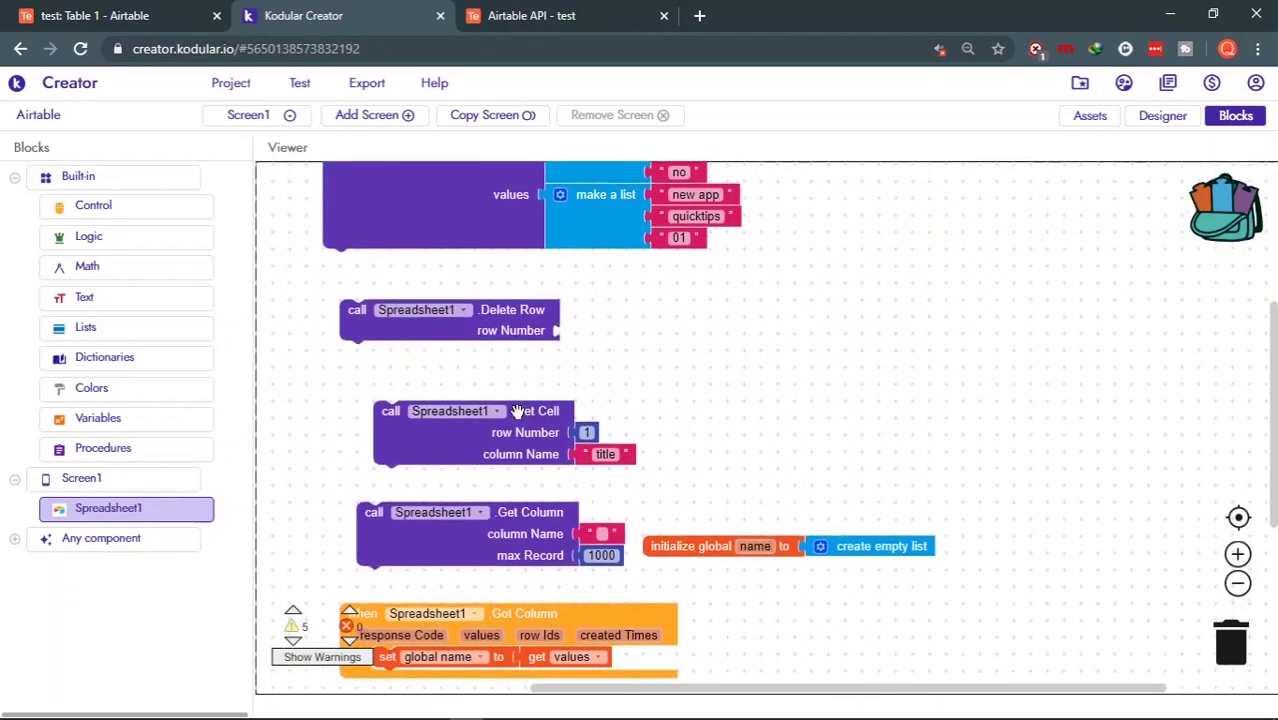
{"action": "scroll", "coordinate": [690, 420], "scroll_direction": "down", "scroll_amount": 5}
{"action": "scroll", "coordinate": [695, 421], "scroll_direction": "down", "scroll_amount": 2}
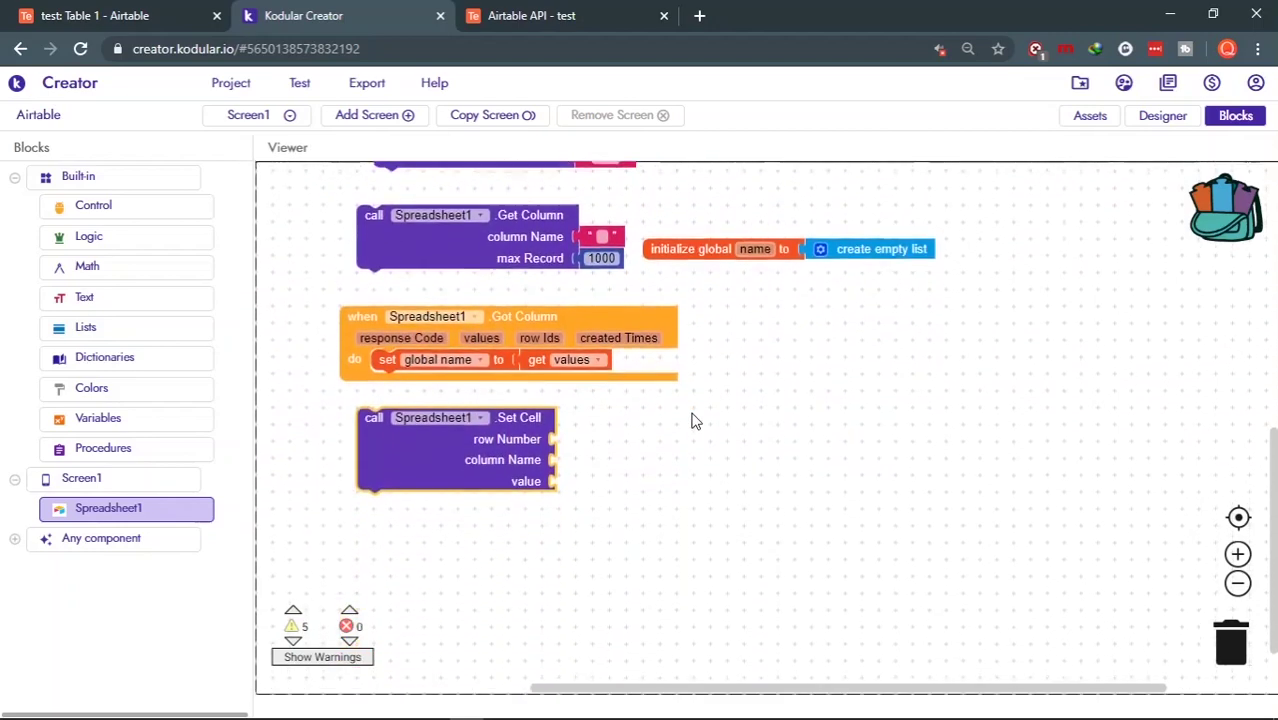
{"action": "scroll", "coordinate": [694, 420], "scroll_direction": "up", "scroll_amount": 2}
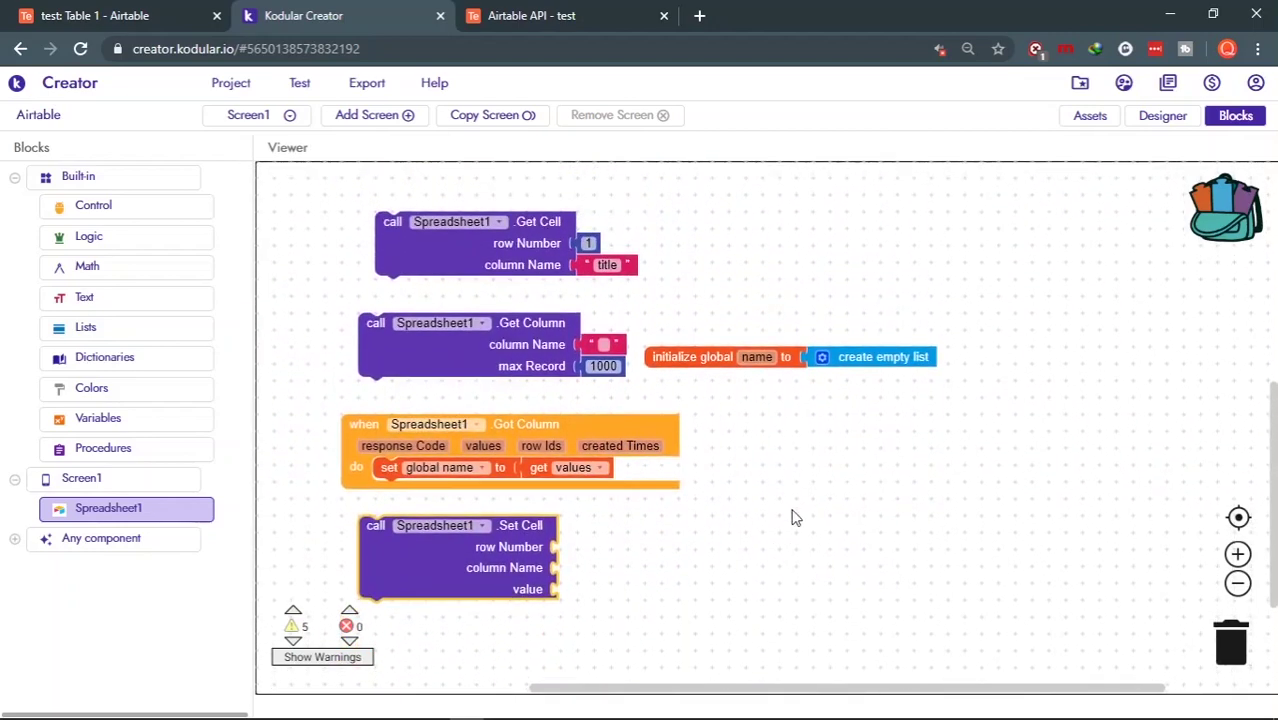
{"action": "scroll", "coordinate": [793, 510], "scroll_direction": "up", "scroll_amount": 1}
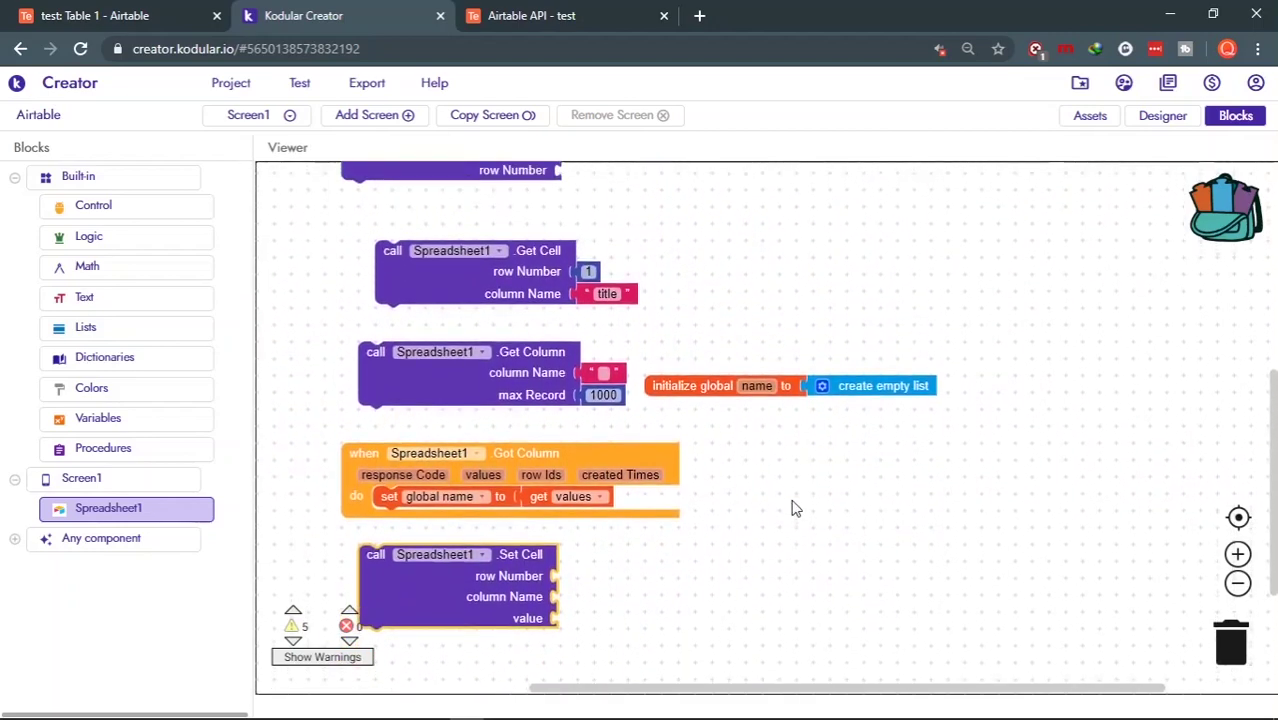
Step: Add a Cell Changed event handler, nudge Set Cell lower, then delete Cell Changed again
{"action": "left_click", "coordinate": [145, 510]}
{"action": "scroll", "coordinate": [488, 313], "scroll_direction": "up", "scroll_amount": 5}
{"action": "scroll", "coordinate": [488, 313], "scroll_direction": "up", "scroll_amount": 1}
{"action": "scroll", "coordinate": [488, 313], "scroll_direction": "down", "scroll_amount": 3}
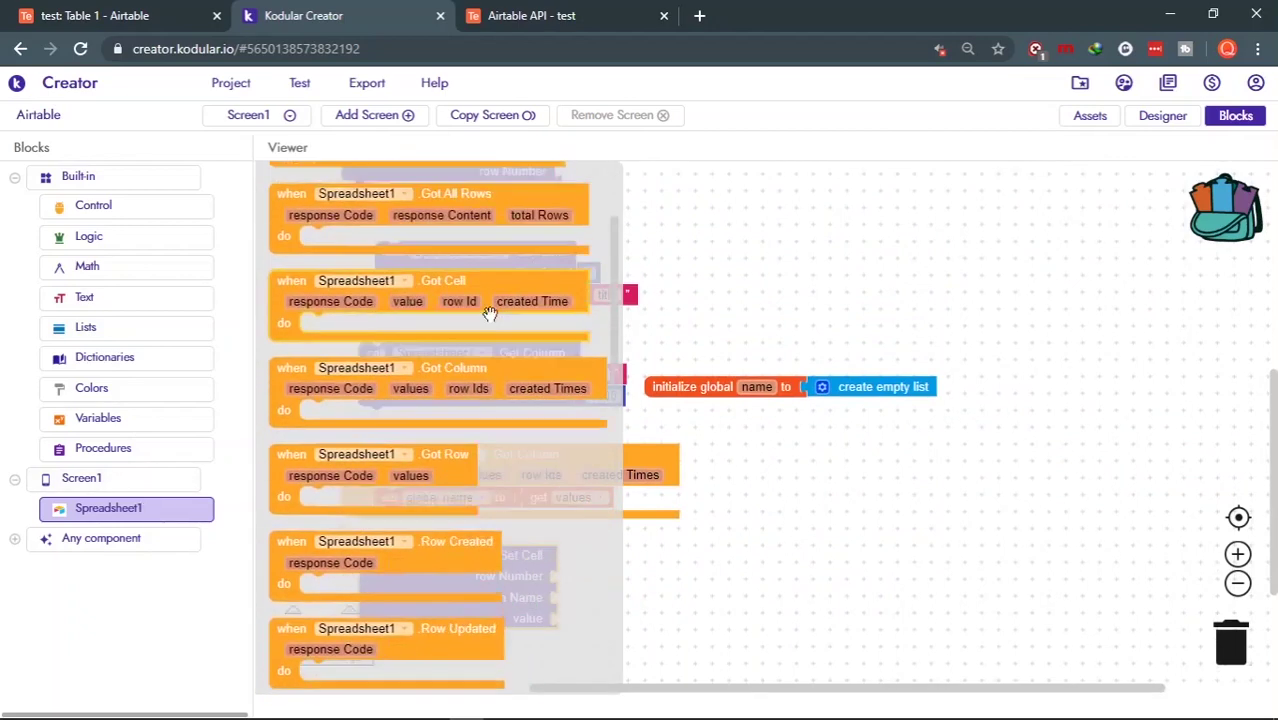
{"action": "scroll", "coordinate": [488, 313], "scroll_direction": "down", "scroll_amount": 1}
{"action": "scroll", "coordinate": [488, 313], "scroll_direction": "up", "scroll_amount": 4}
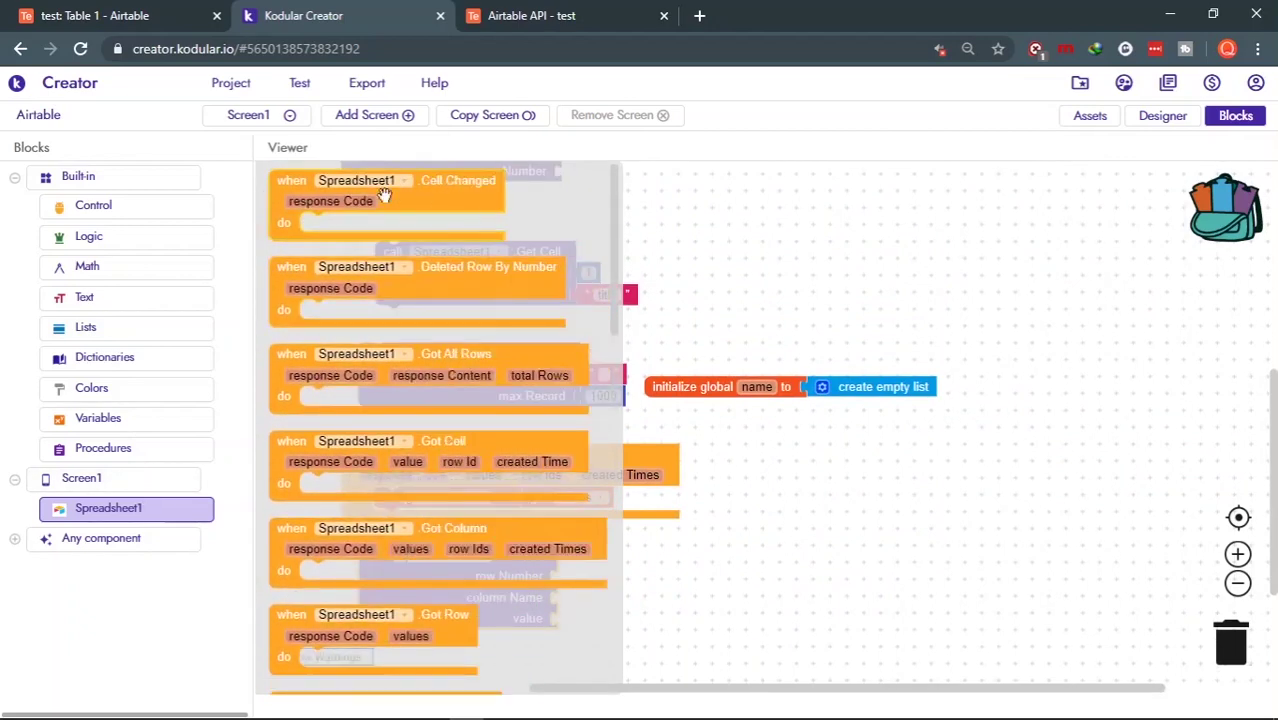
{"action": "left_click_drag", "start_coordinate": [437, 183], "coordinate": [745, 543]}
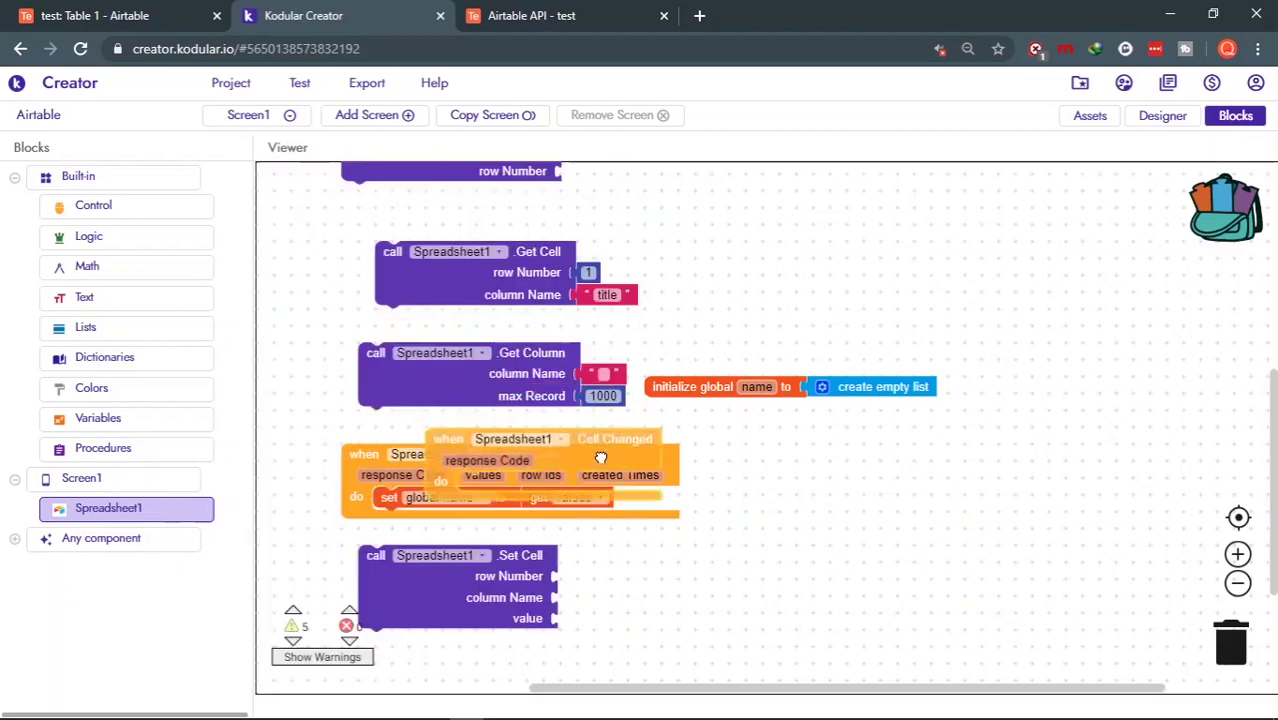
{"action": "scroll", "coordinate": [855, 584], "scroll_direction": "down", "scroll_amount": 1}
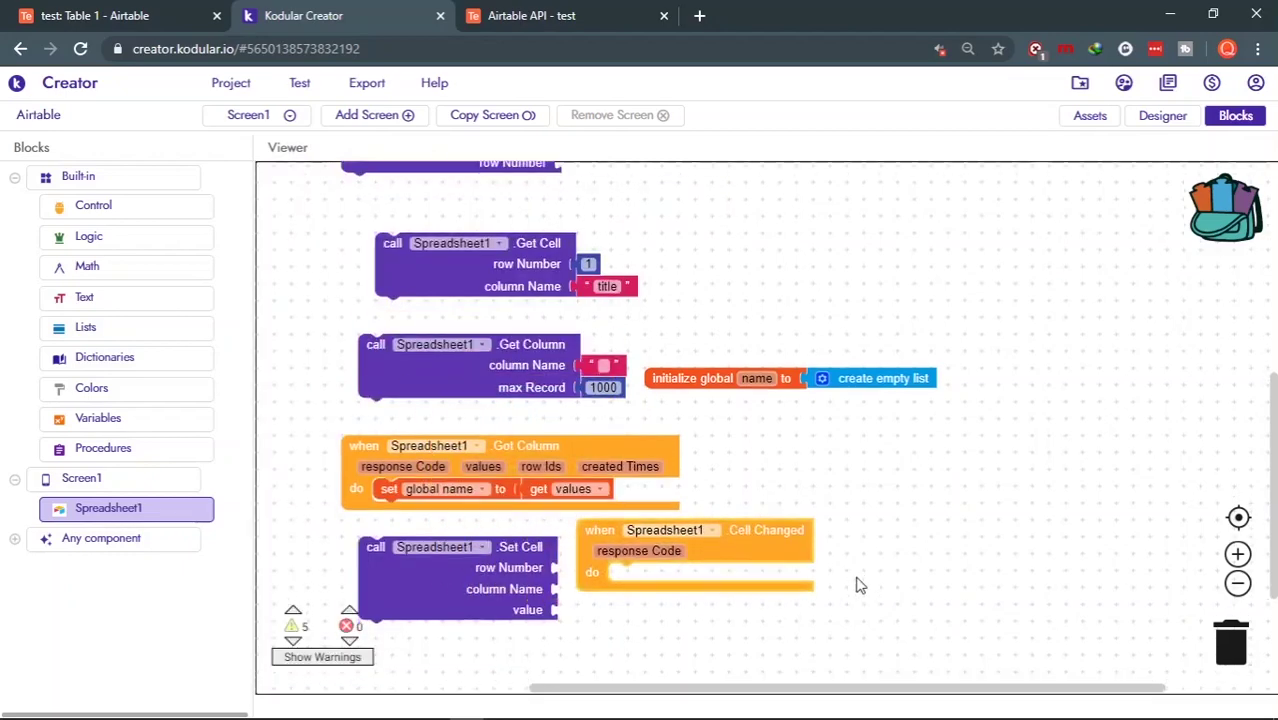
{"action": "scroll", "coordinate": [800, 560], "scroll_direction": "down", "scroll_amount": 2}
{"action": "left_click_drag", "start_coordinate": [512, 488], "coordinate": [514, 539]}
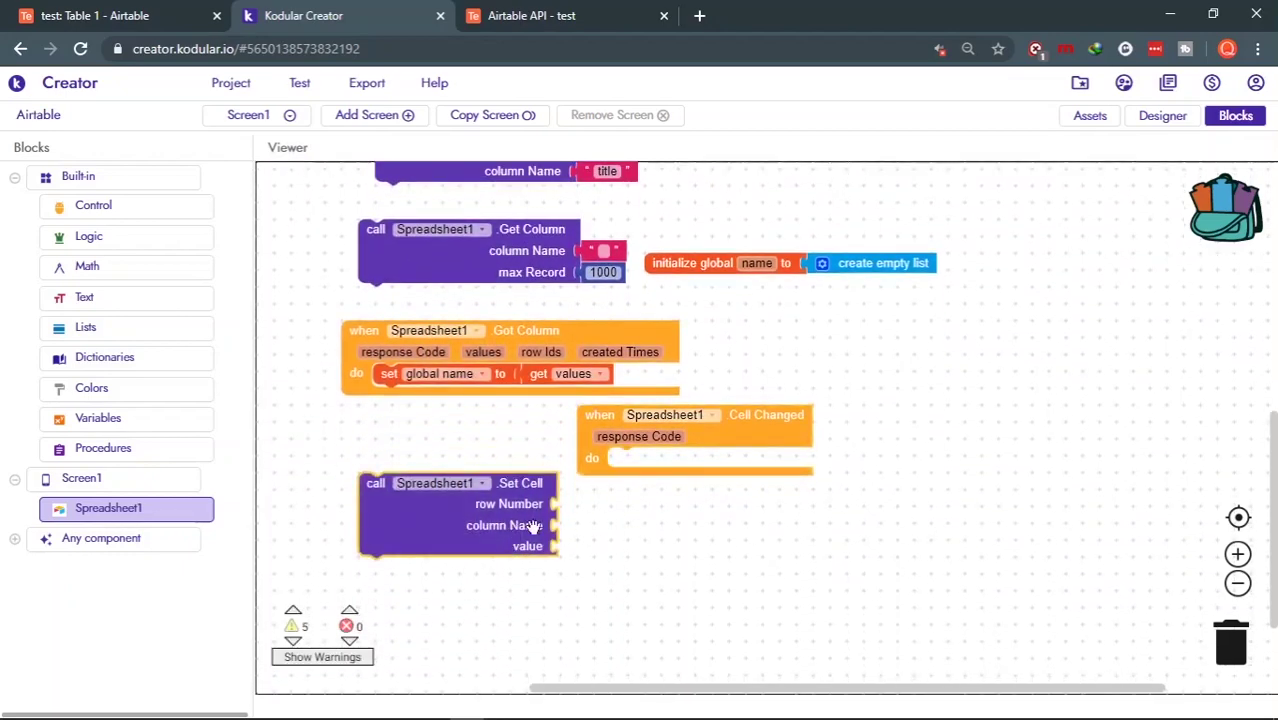
{"action": "left_click", "coordinate": [752, 433]}
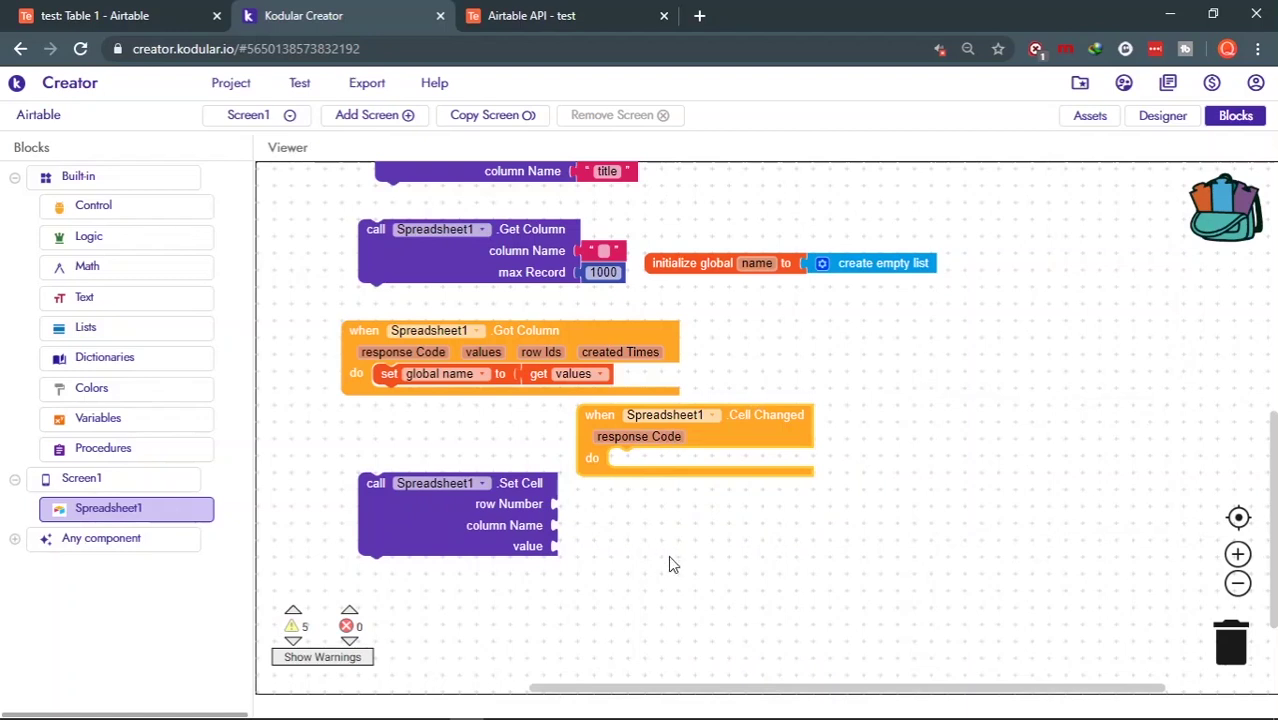
{"action": "key", "text": "Delete"}
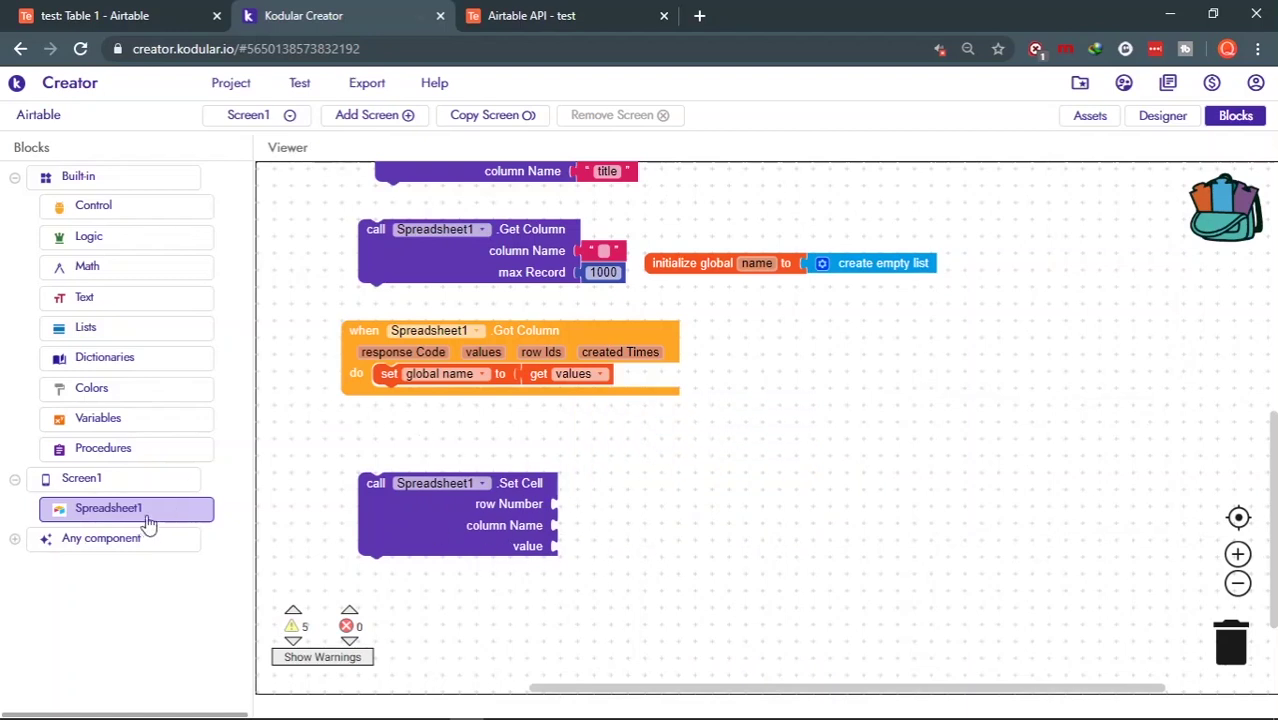
Step: Plug a Math number block with value 1 into Set Cell's row Number
{"action": "left_click", "coordinate": [137, 388]}
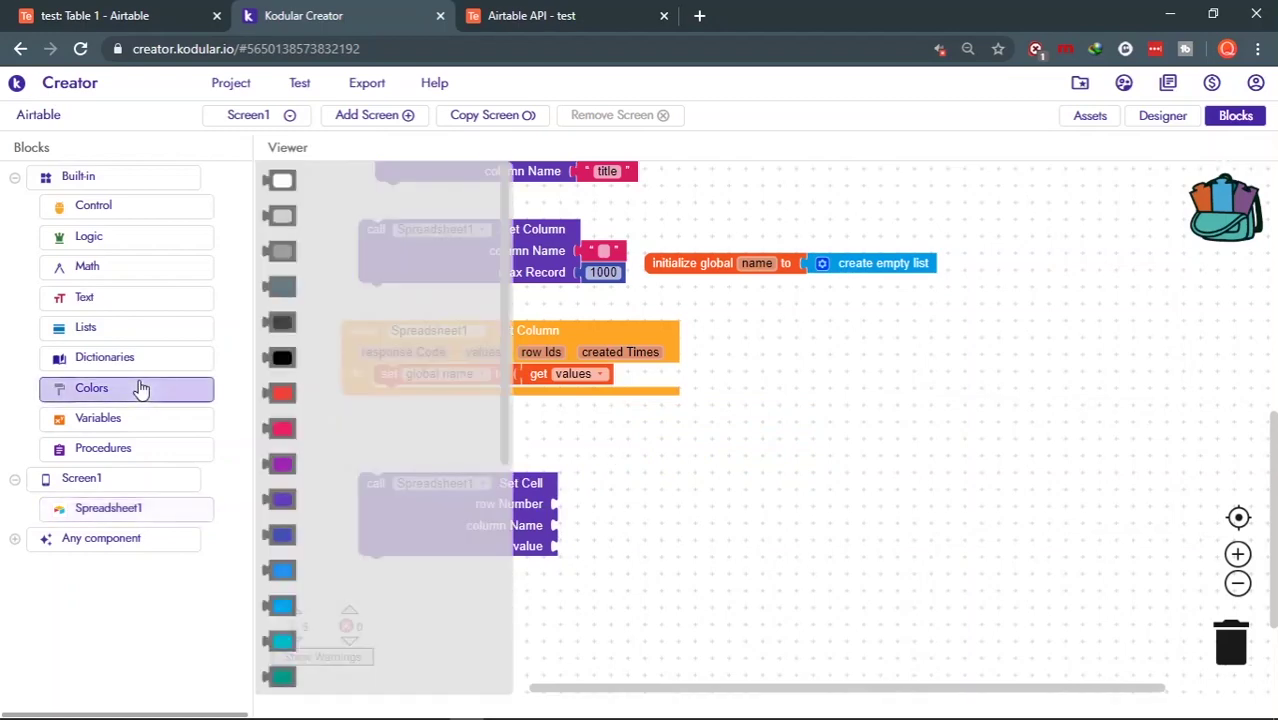
{"action": "left_click", "coordinate": [148, 510]}
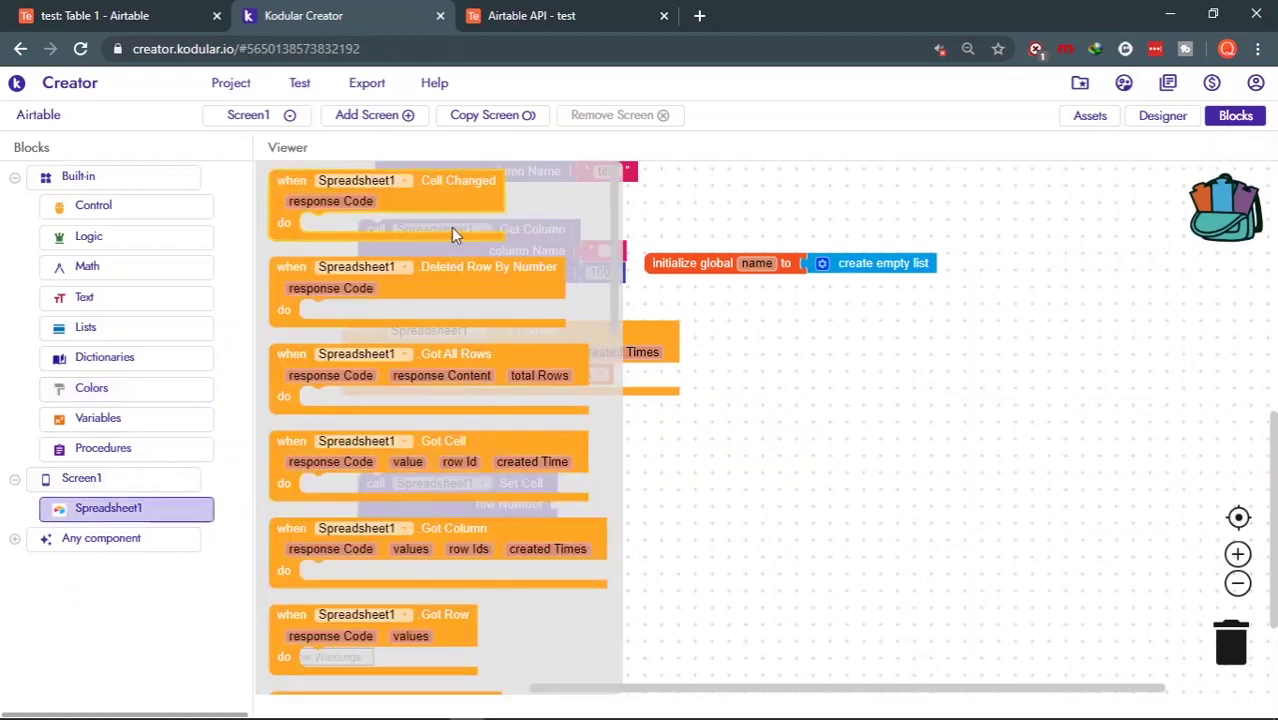
{"action": "scroll", "coordinate": [451, 227], "scroll_direction": "down", "scroll_amount": 5}
{"action": "scroll", "coordinate": [510, 375], "scroll_direction": "down", "scroll_amount": 5}
{"action": "left_click_drag", "start_coordinate": [352, 234], "coordinate": [442, 544]}
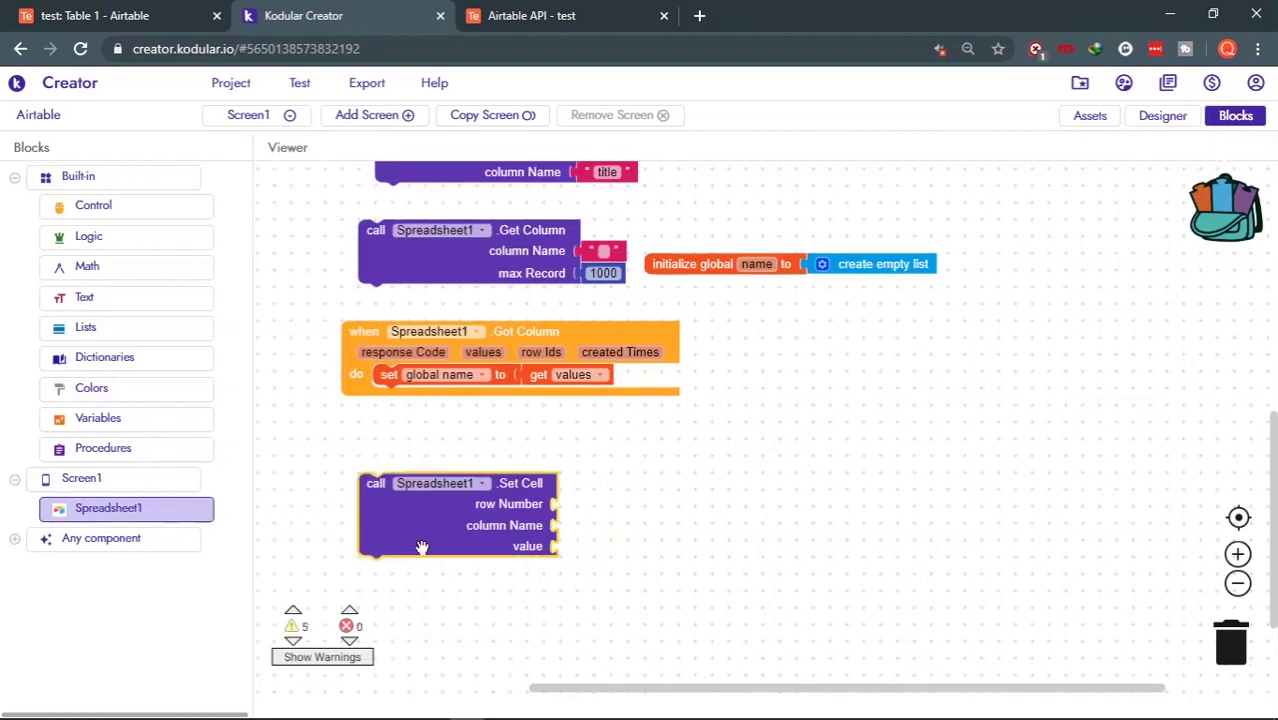
{"action": "left_click", "coordinate": [112, 267]}
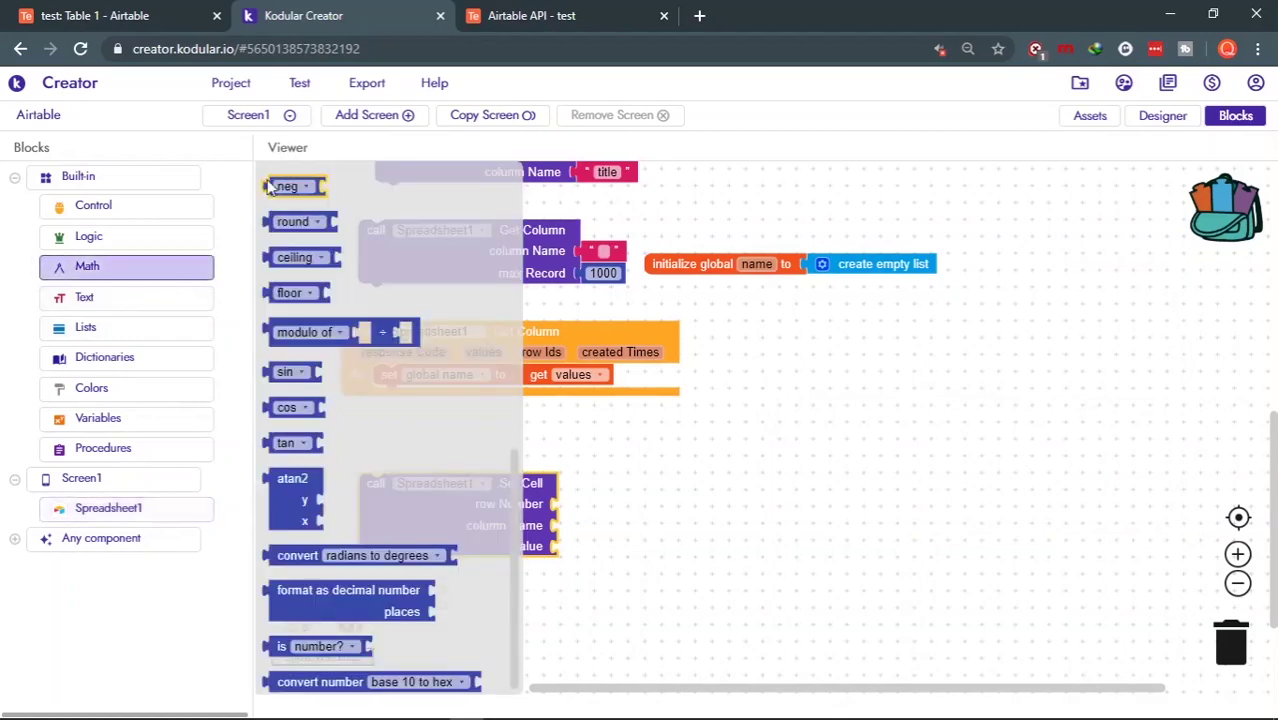
{"action": "scroll", "coordinate": [290, 300], "scroll_direction": "up", "scroll_amount": 3}
{"action": "scroll", "coordinate": [290, 300], "scroll_direction": "up", "scroll_amount": 3}
{"action": "mouse_move", "coordinate": [278, 184]}
{"action": "left_mouse_down"}
{"action": "mouse_move", "coordinate": [662, 416]}
{"action": "mouse_move", "coordinate": [572, 506]}
{"action": "left_mouse_up"}
{"action": "type", "text": "1"}
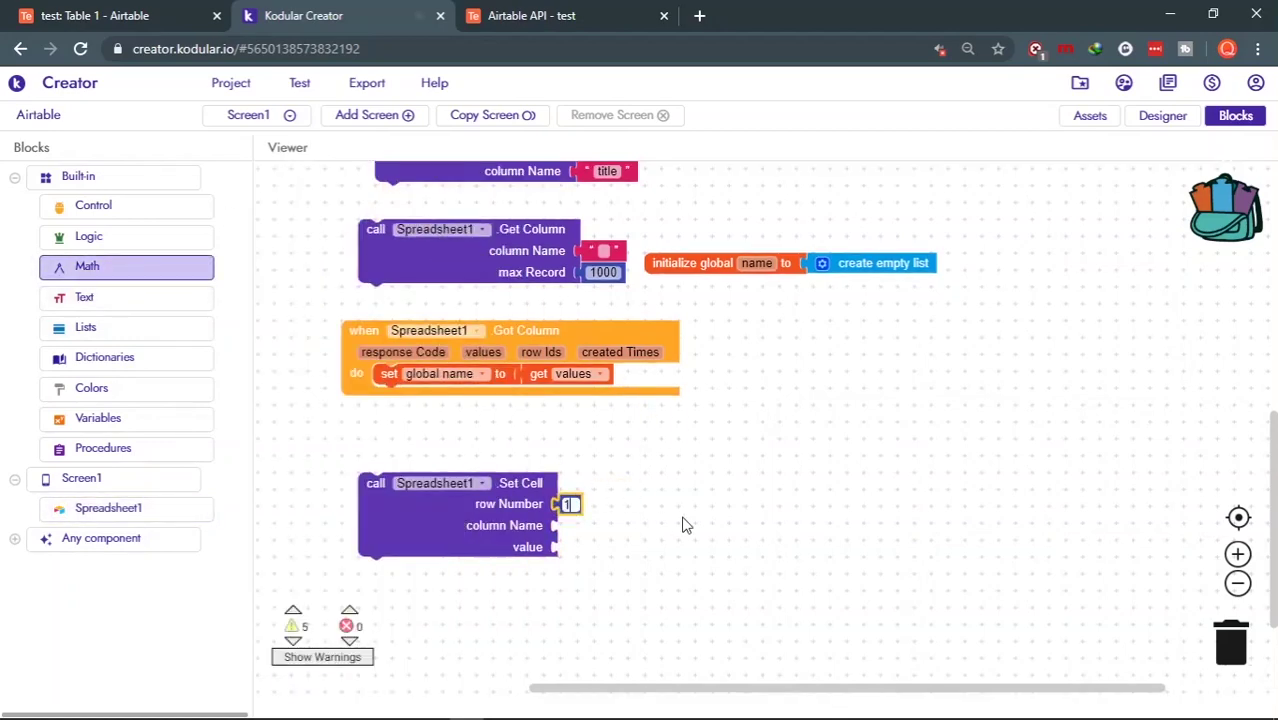
Step: Check the Airtable API documentation and table rows, then return to the blocks editor
{"action": "left_click", "coordinate": [472, 12]}
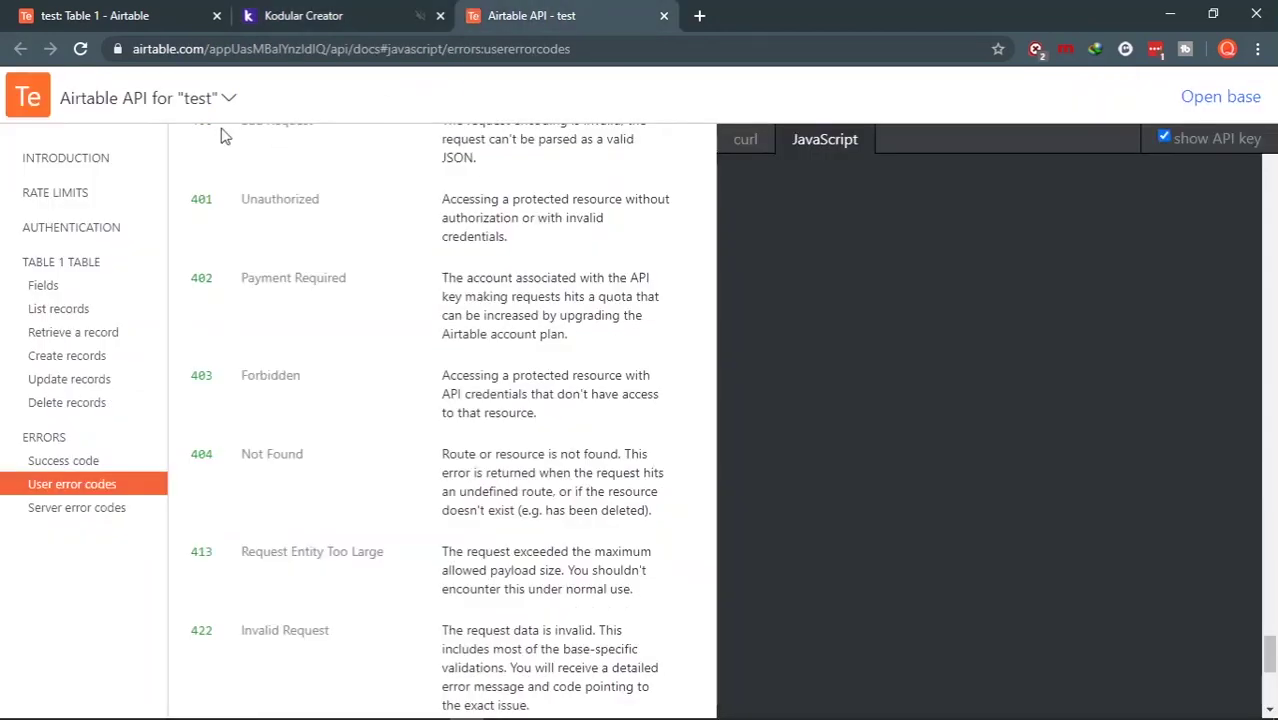
{"action": "left_click", "coordinate": [100, 9]}
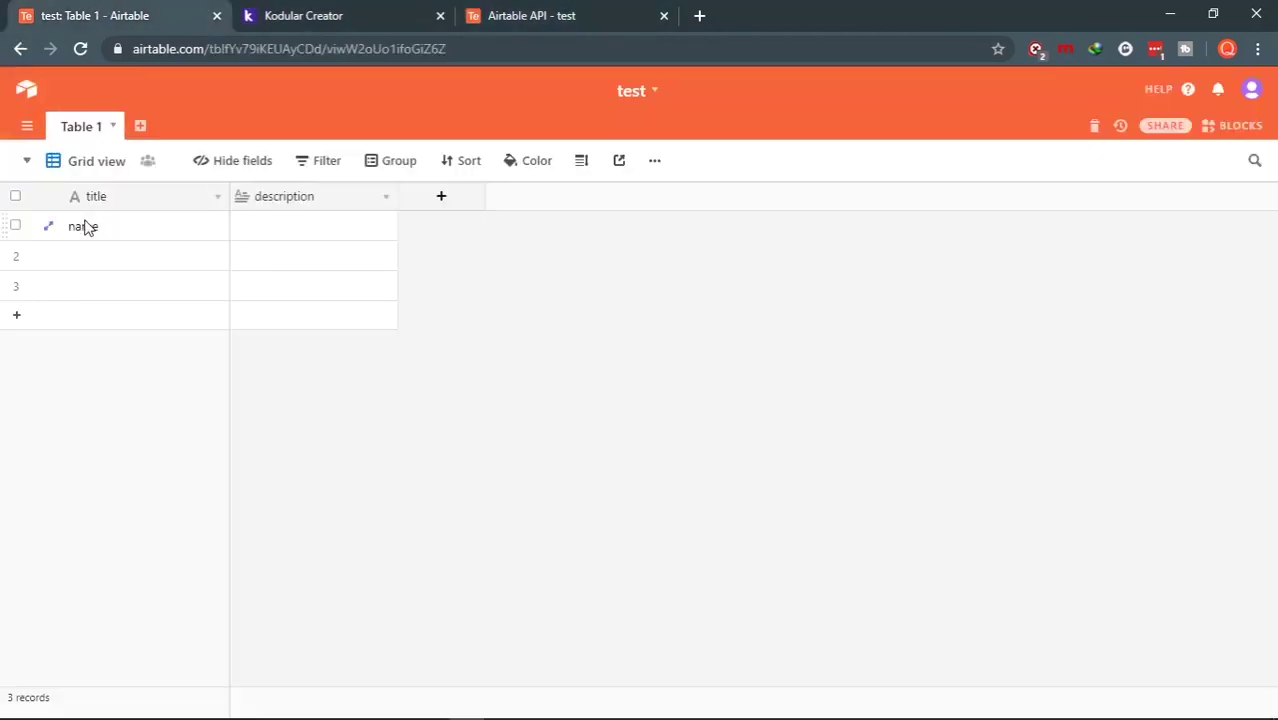
{"action": "left_click", "coordinate": [356, 8]}
{"action": "left_click", "coordinate": [612, 590]}
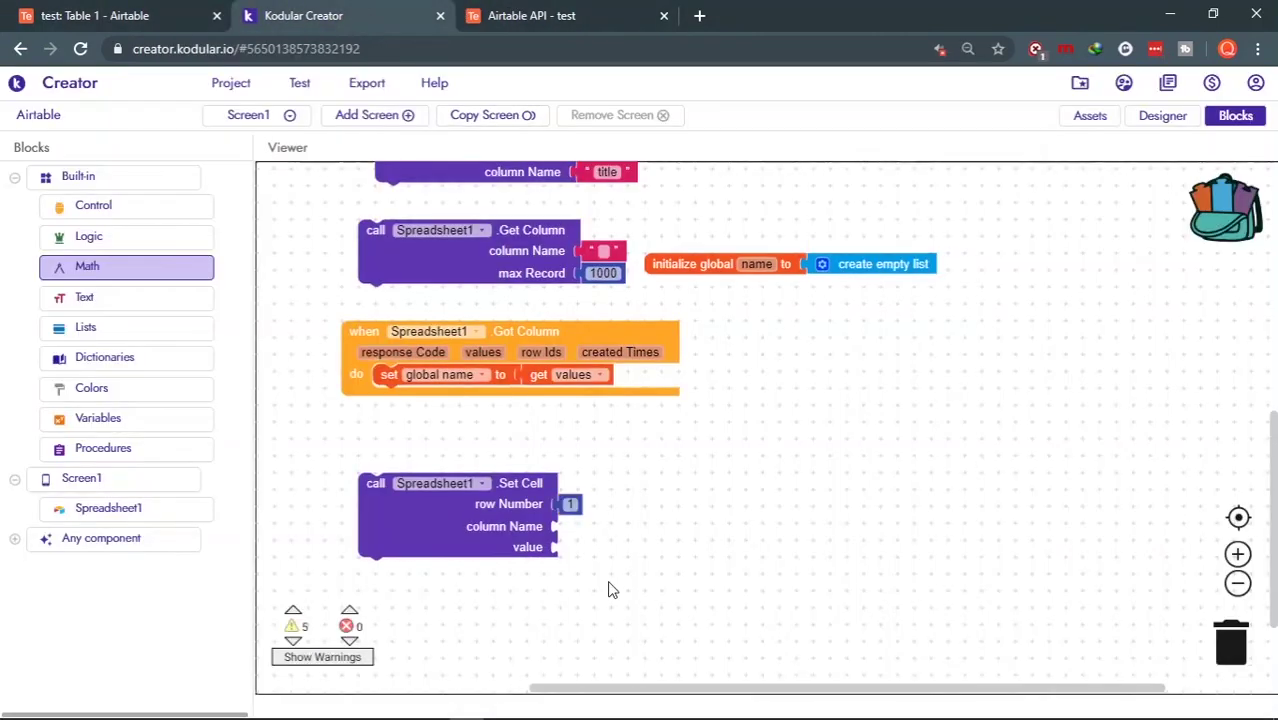
Step: Plug a text block reading 'title' into Set Cell's column Name socket
{"action": "left_click", "coordinate": [100, 300]}
{"action": "left_click_drag", "start_coordinate": [295, 181], "coordinate": [628, 540]}
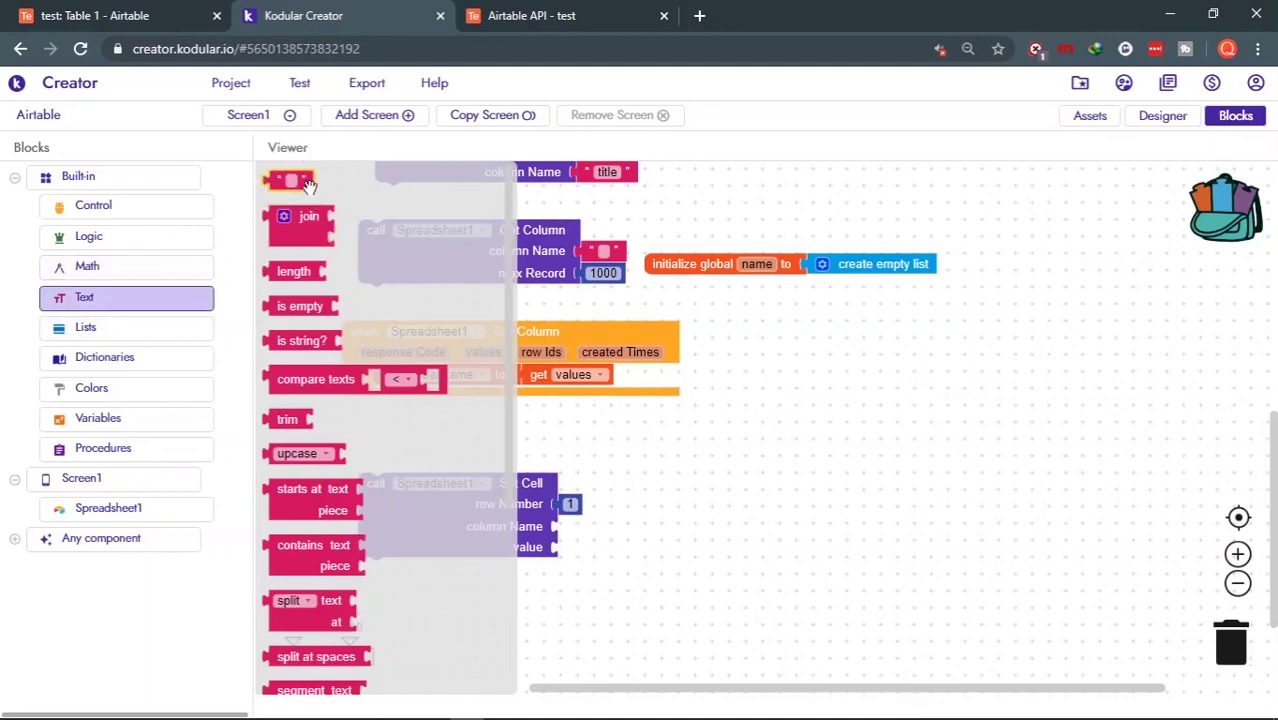
{"action": "left_click_drag", "start_coordinate": [595, 537], "coordinate": [596, 537]}
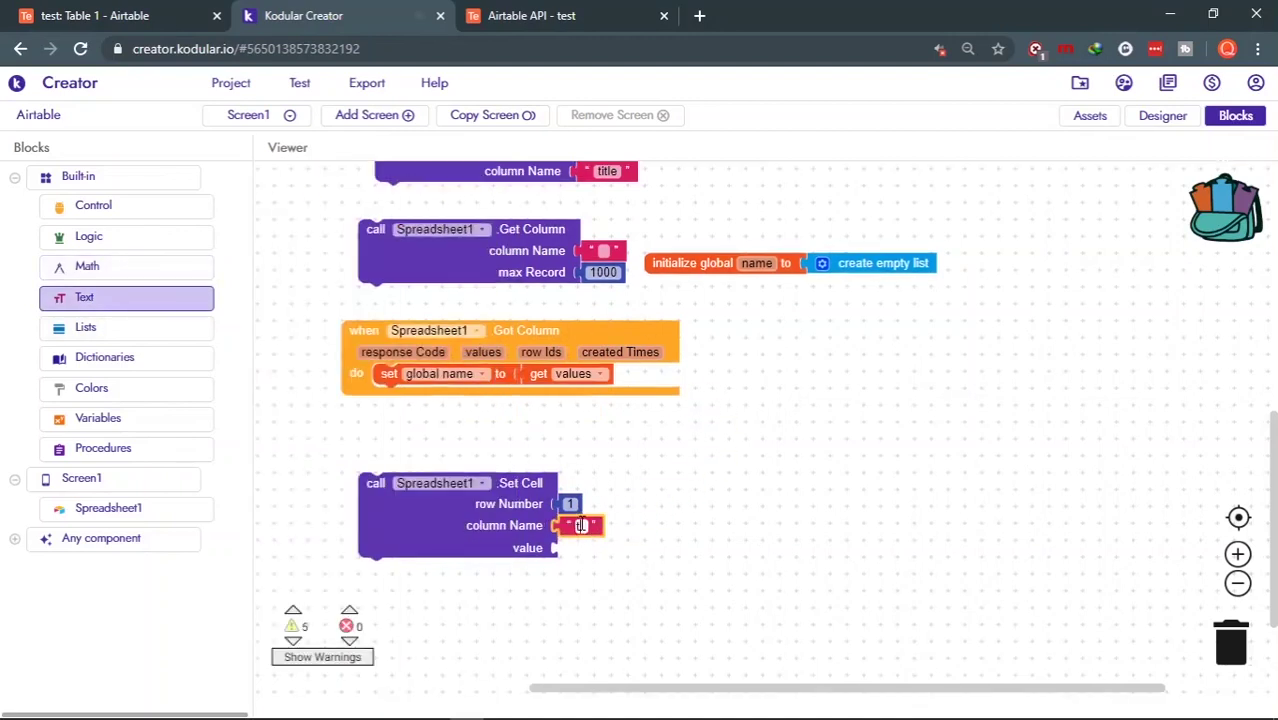
{"action": "type", "text": "title"}
{"action": "left_click", "coordinate": [656, 540]}
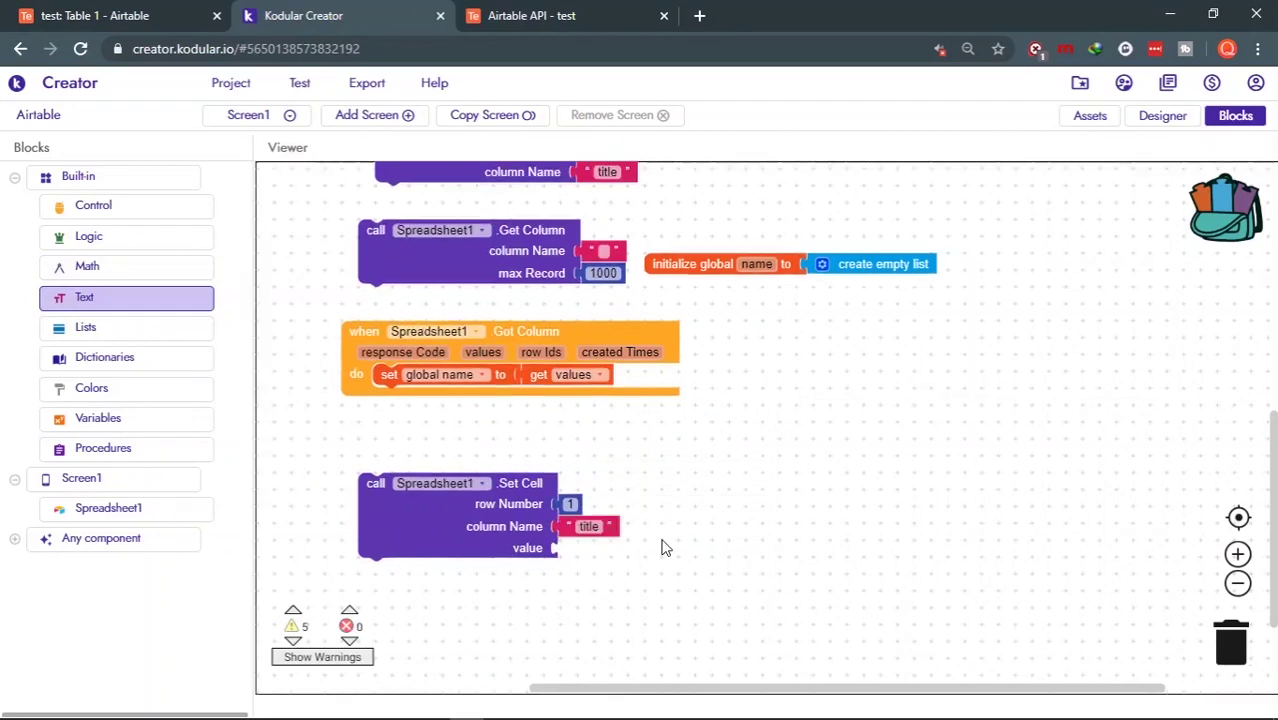
{"action": "scroll", "coordinate": [662, 543], "scroll_direction": "down", "scroll_amount": 2}
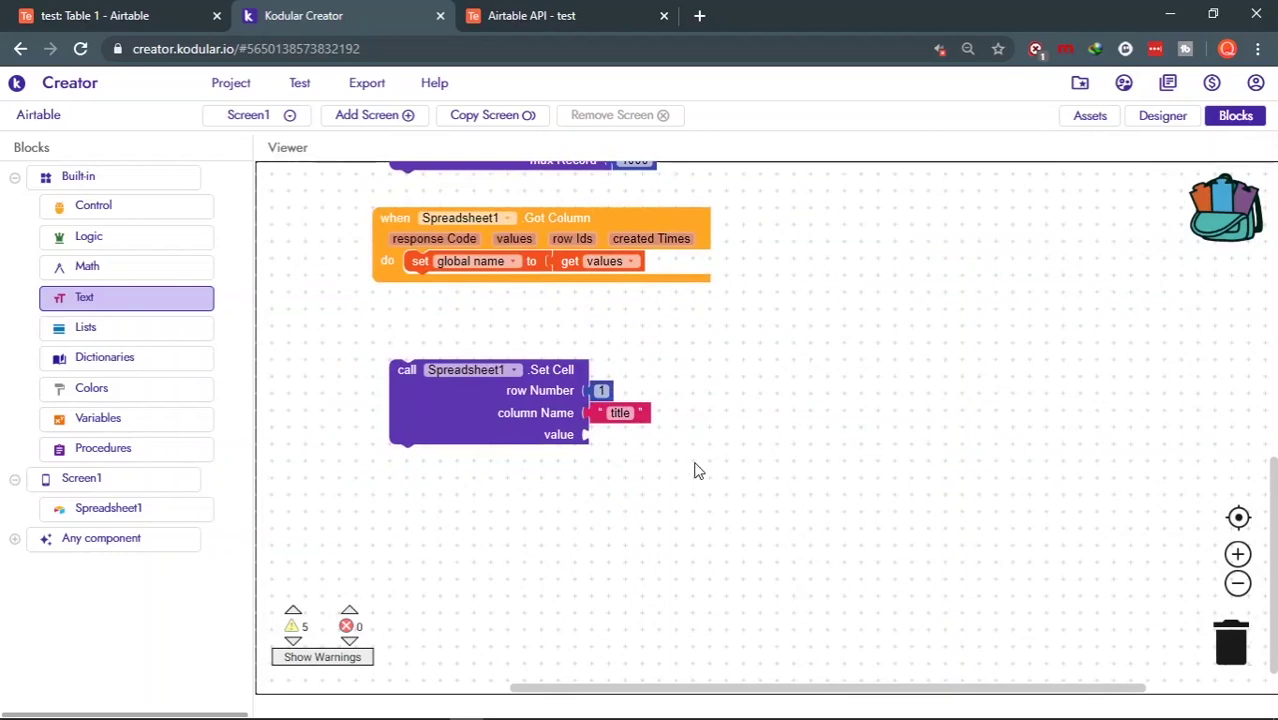
Step: Delete the Set Cell call together with its three attached blocks
{"action": "left_click", "coordinate": [505, 413]}
{"action": "key", "text": "Delete"}
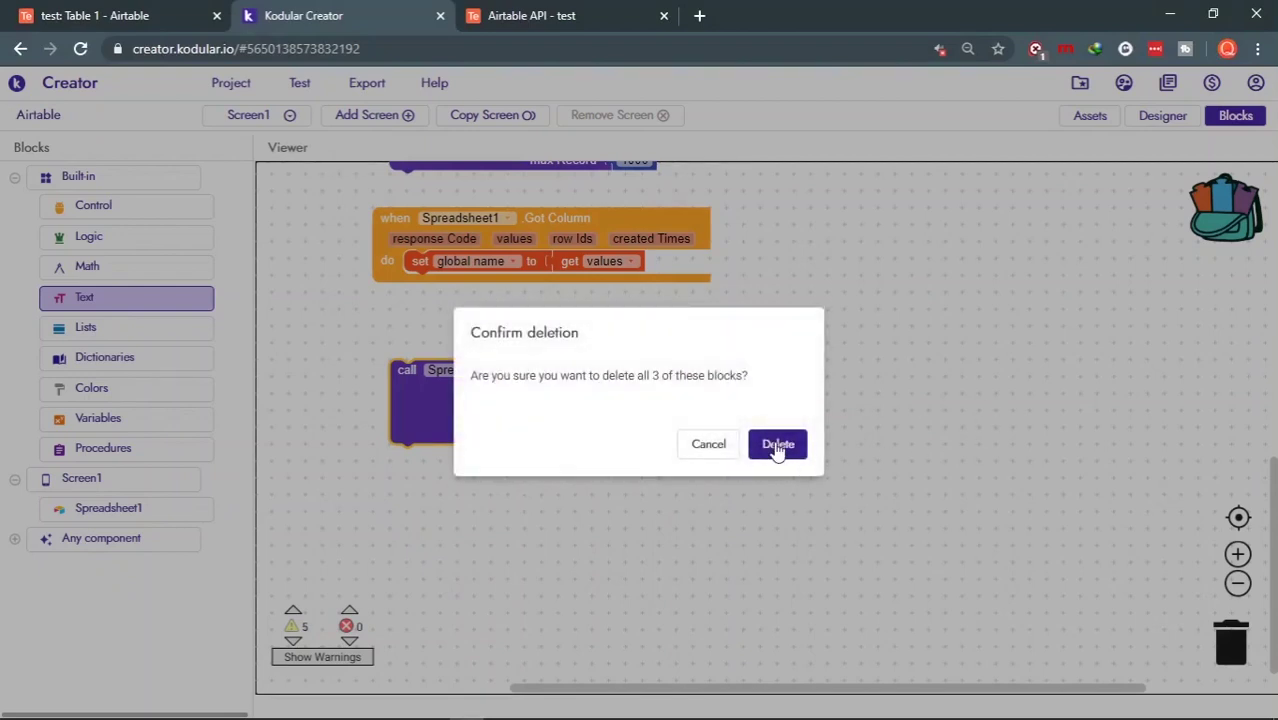
{"action": "left_click", "coordinate": [777, 447]}
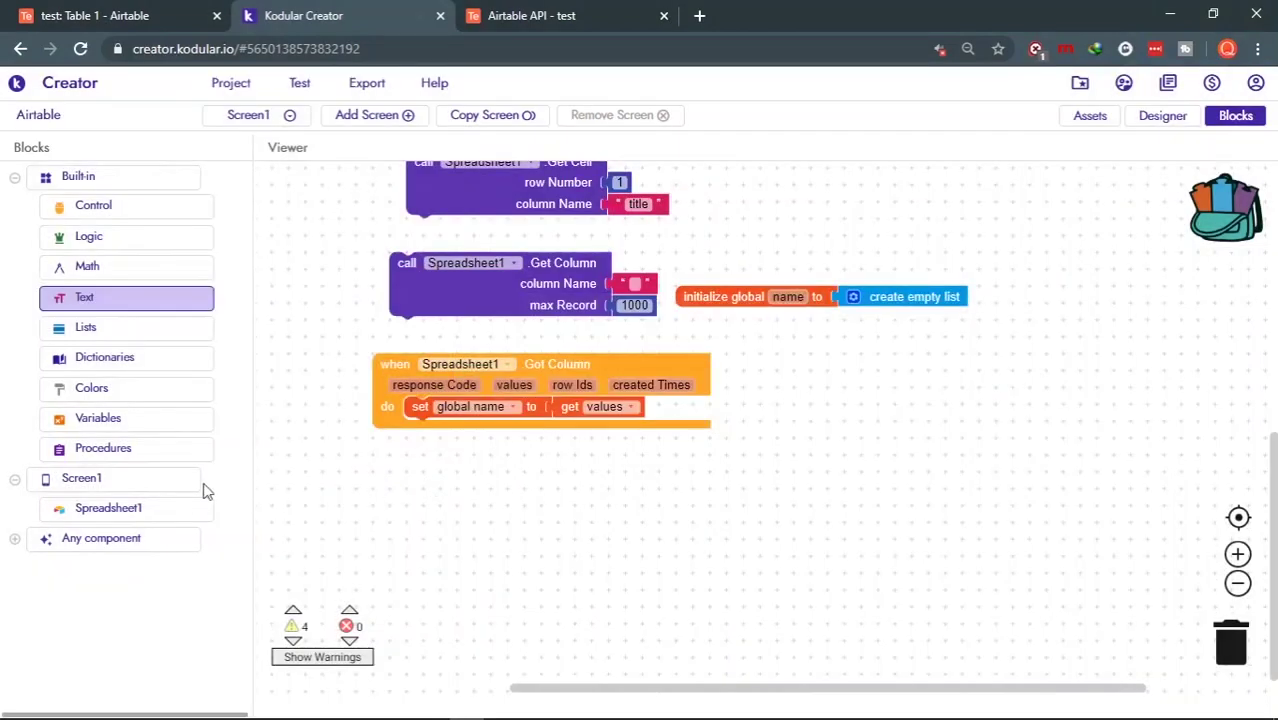
Step: Place an empty Spreadsheet1 Update Row by Number call below the Got Column handler
{"action": "left_click", "coordinate": [139, 518]}
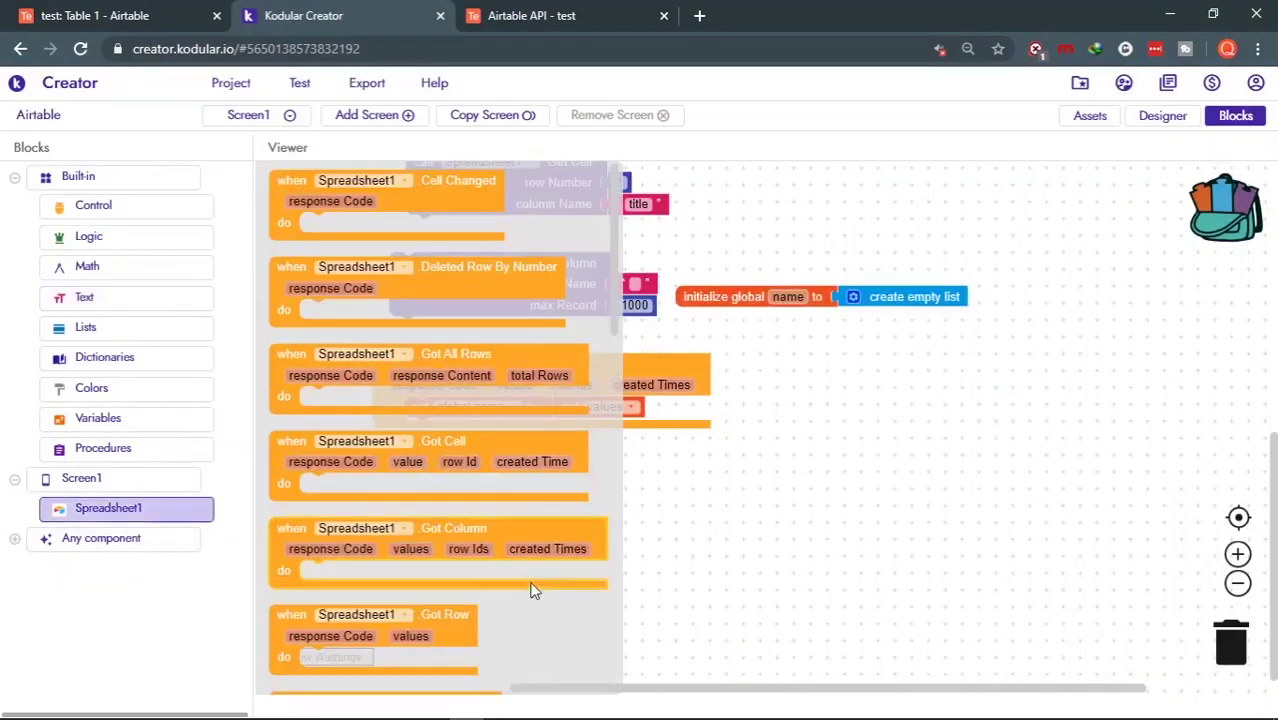
{"action": "scroll", "coordinate": [533, 590], "scroll_direction": "down", "scroll_amount": 10}
{"action": "scroll", "coordinate": [535, 575], "scroll_direction": "down", "scroll_amount": 5}
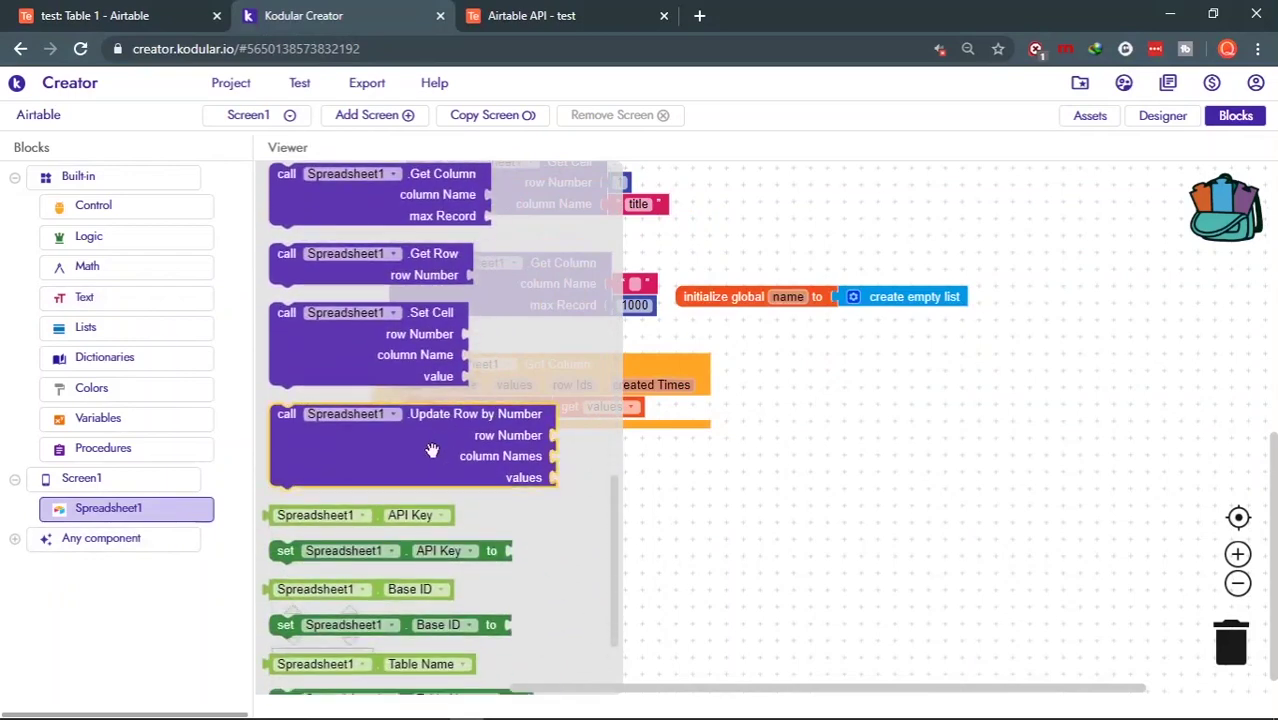
{"action": "left_click_drag", "start_coordinate": [432, 450], "coordinate": [517, 497]}
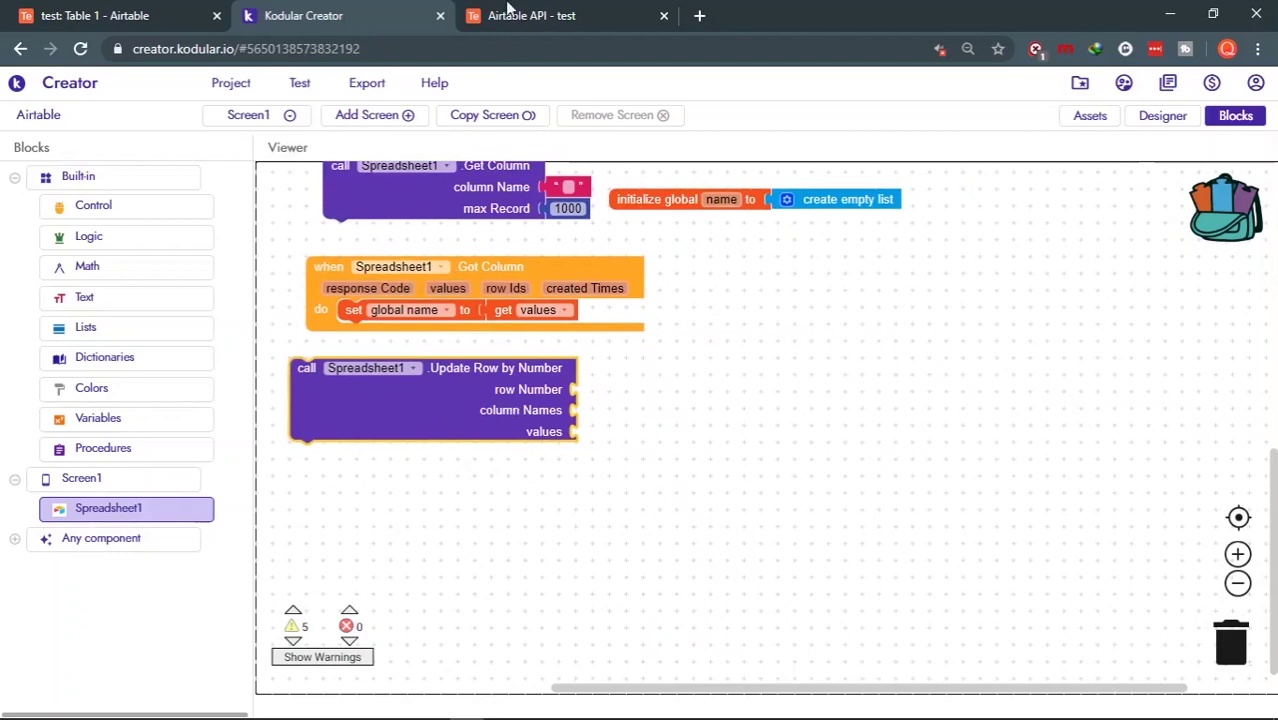
Step: Glance at the Airtable table, move its browser tab after Kodular, and return to Kodular
{"action": "left_click", "coordinate": [55, 10]}
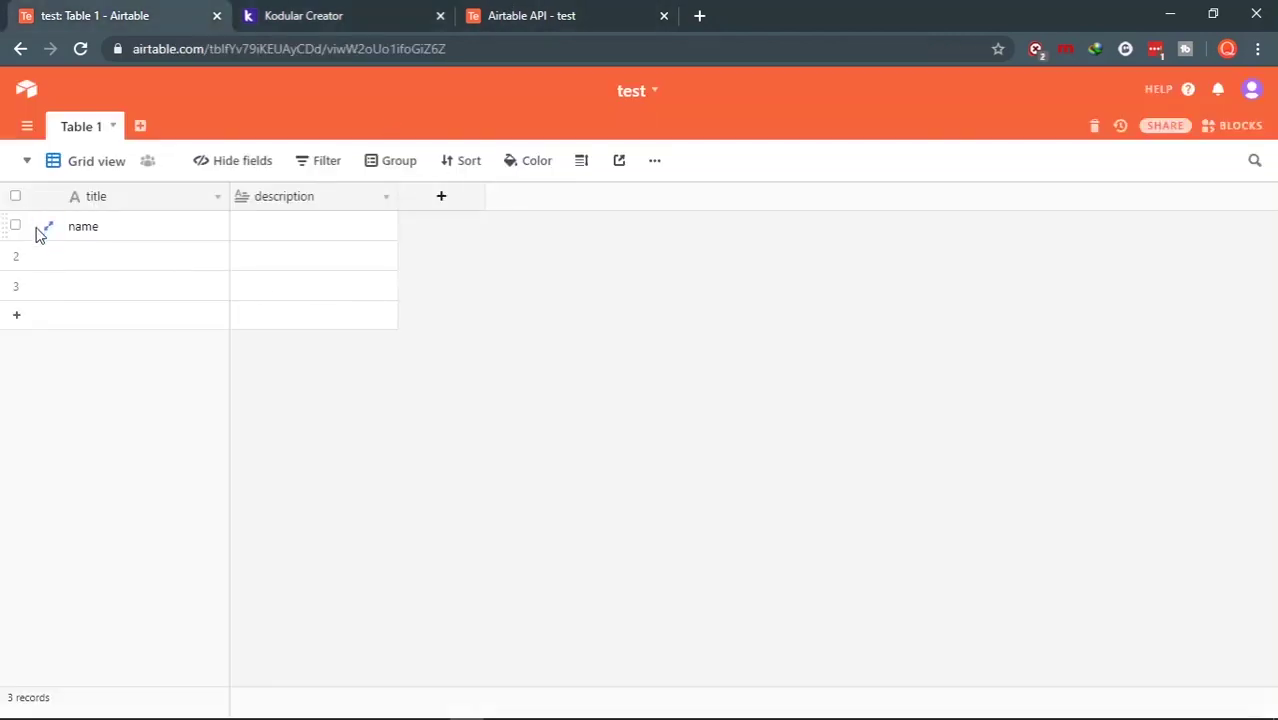
{"action": "left_click", "coordinate": [308, 10]}
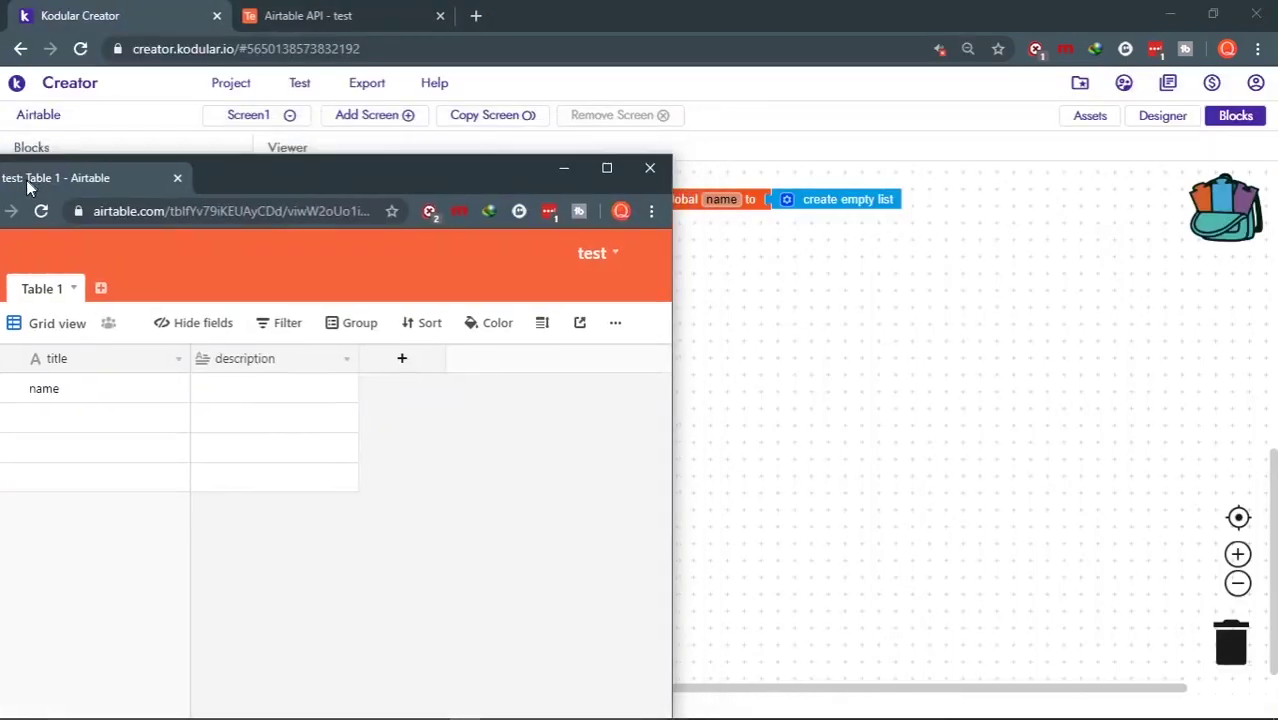
{"action": "left_click_drag", "start_coordinate": [78, 10], "coordinate": [285, 12]}
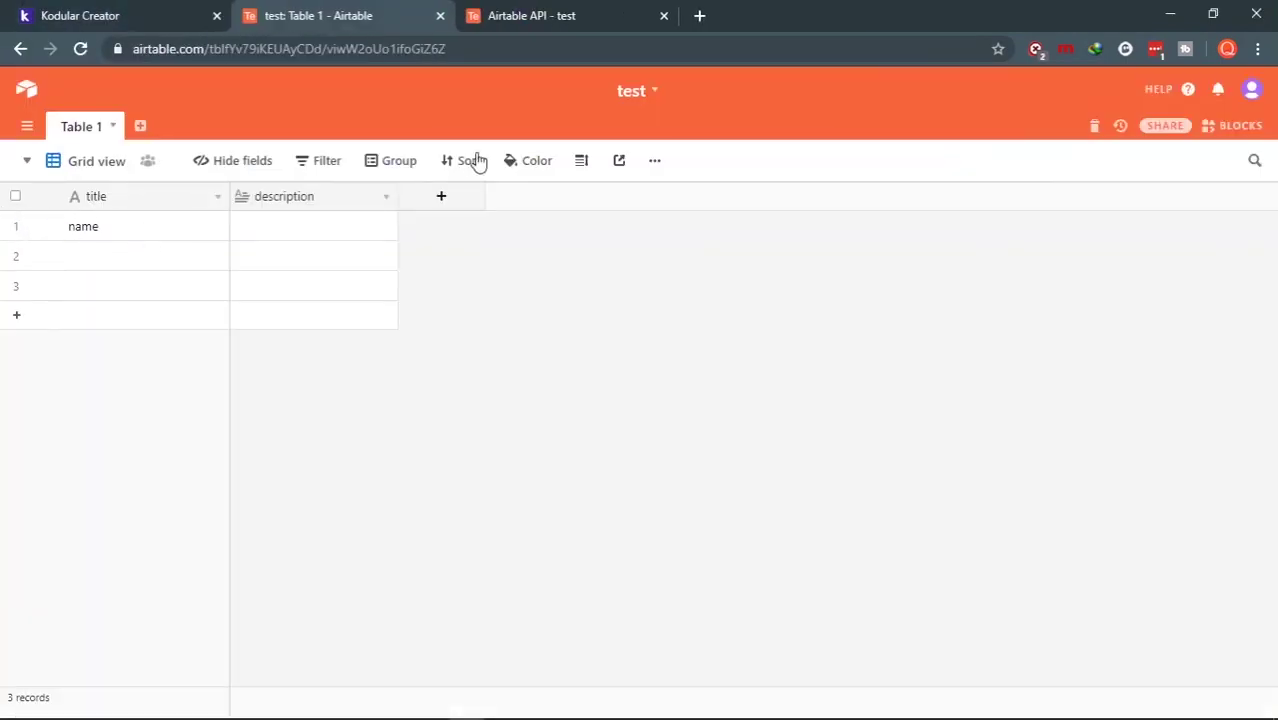
{"action": "left_click", "coordinate": [62, 10]}
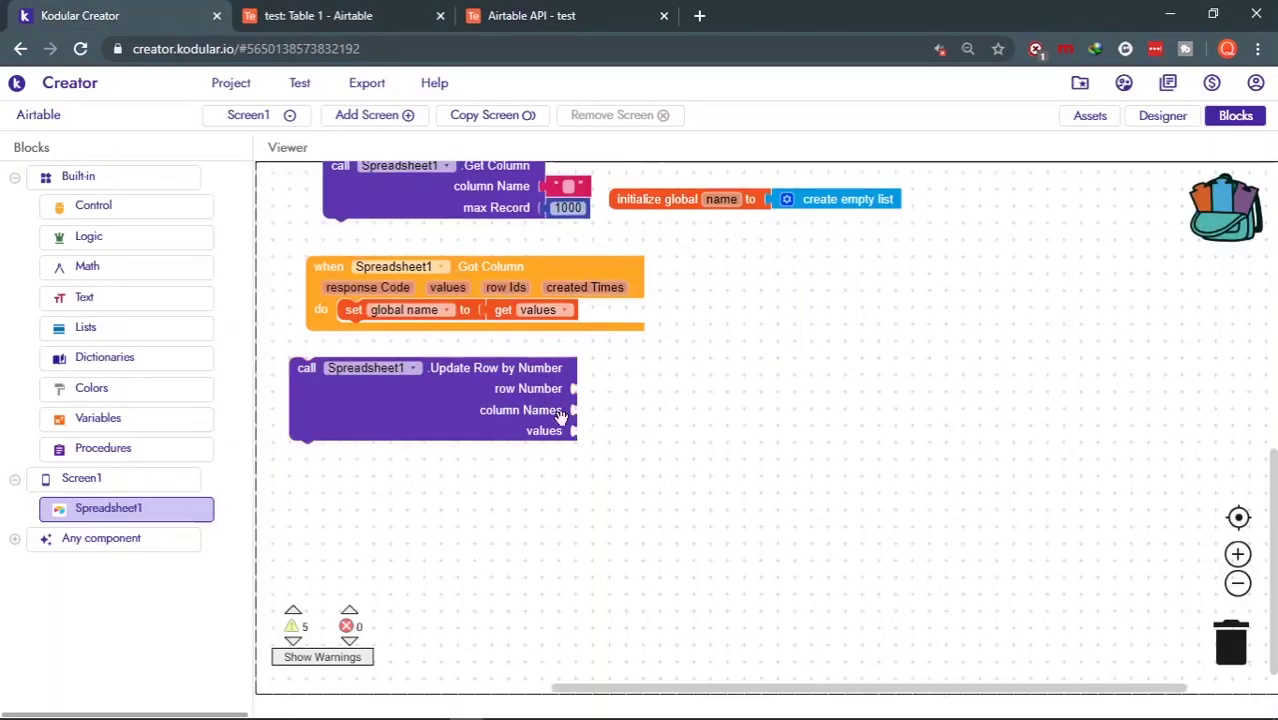
Step: Place a 'when Spreadsheet1.Row Updated' handler beside the Update Row by Number call
{"action": "scroll", "coordinate": [562, 423], "scroll_direction": "up", "scroll_amount": 5}
{"action": "scroll", "coordinate": [562, 423], "scroll_direction": "up", "scroll_amount": 3}
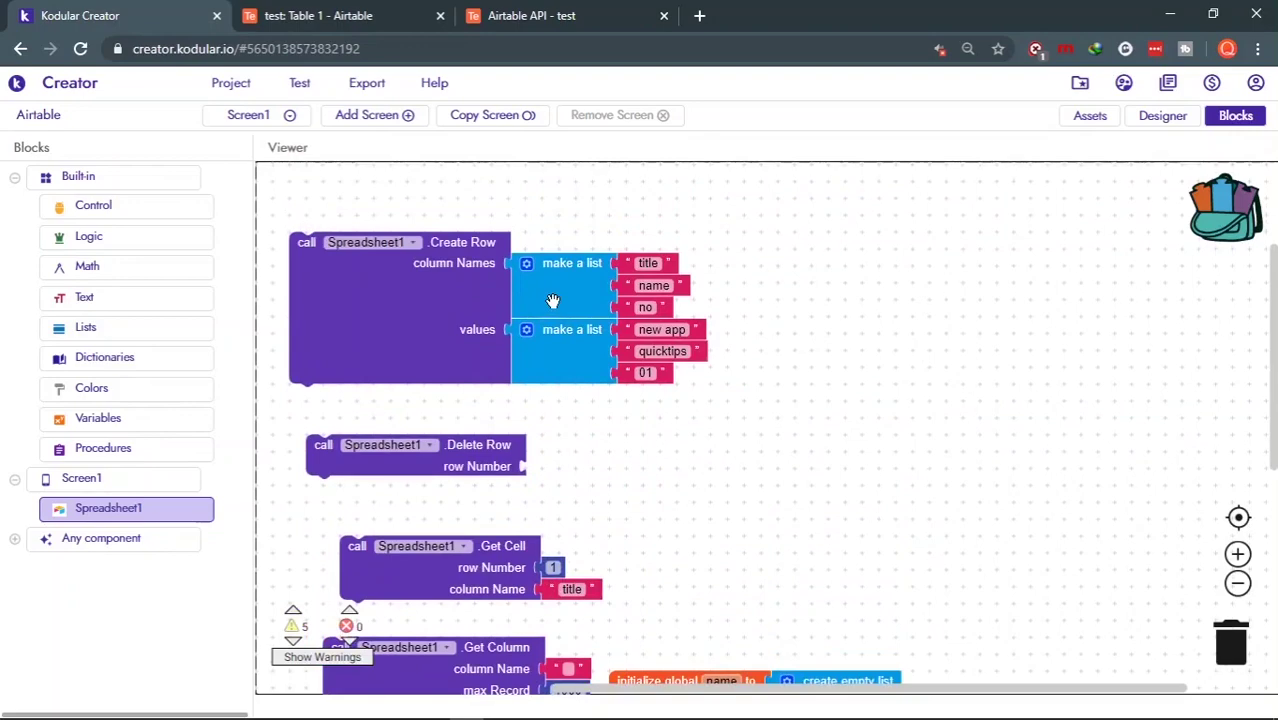
{"action": "scroll", "coordinate": [552, 301], "scroll_direction": "down", "scroll_amount": 7}
{"action": "scroll", "coordinate": [552, 301], "scroll_direction": "down", "scroll_amount": 1}
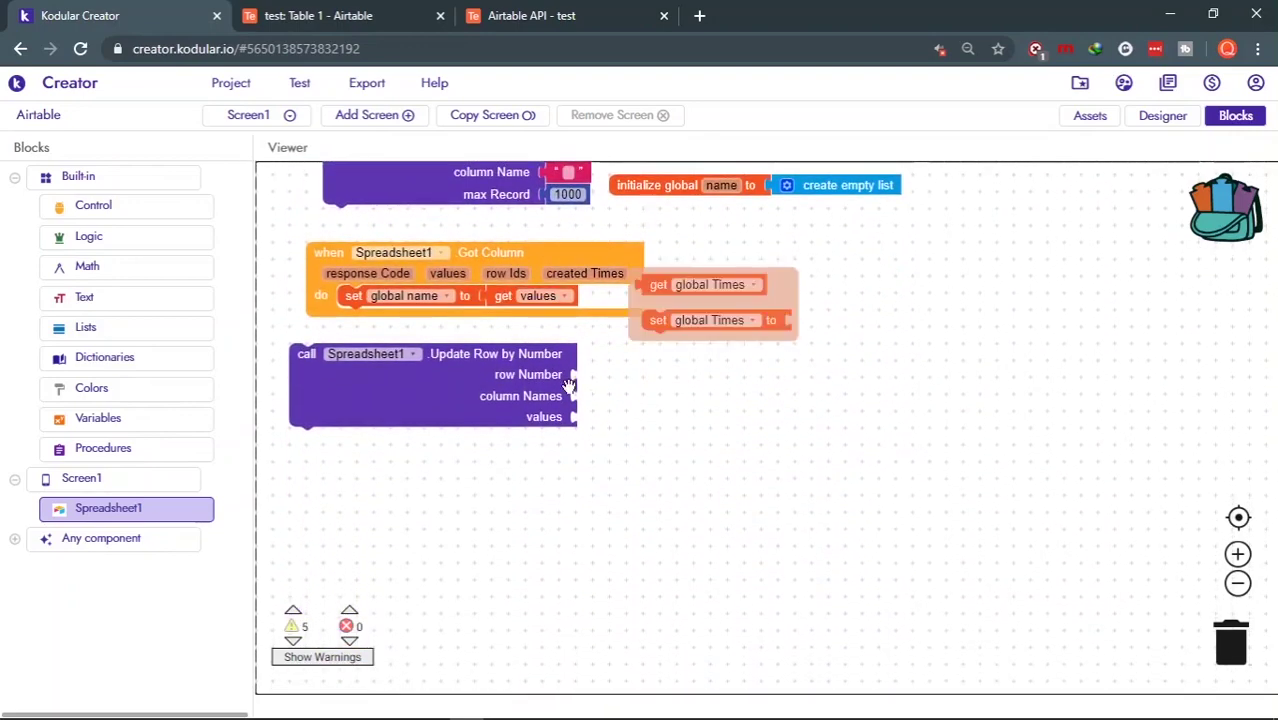
{"action": "scroll", "coordinate": [608, 463], "scroll_direction": "up", "scroll_amount": 4}
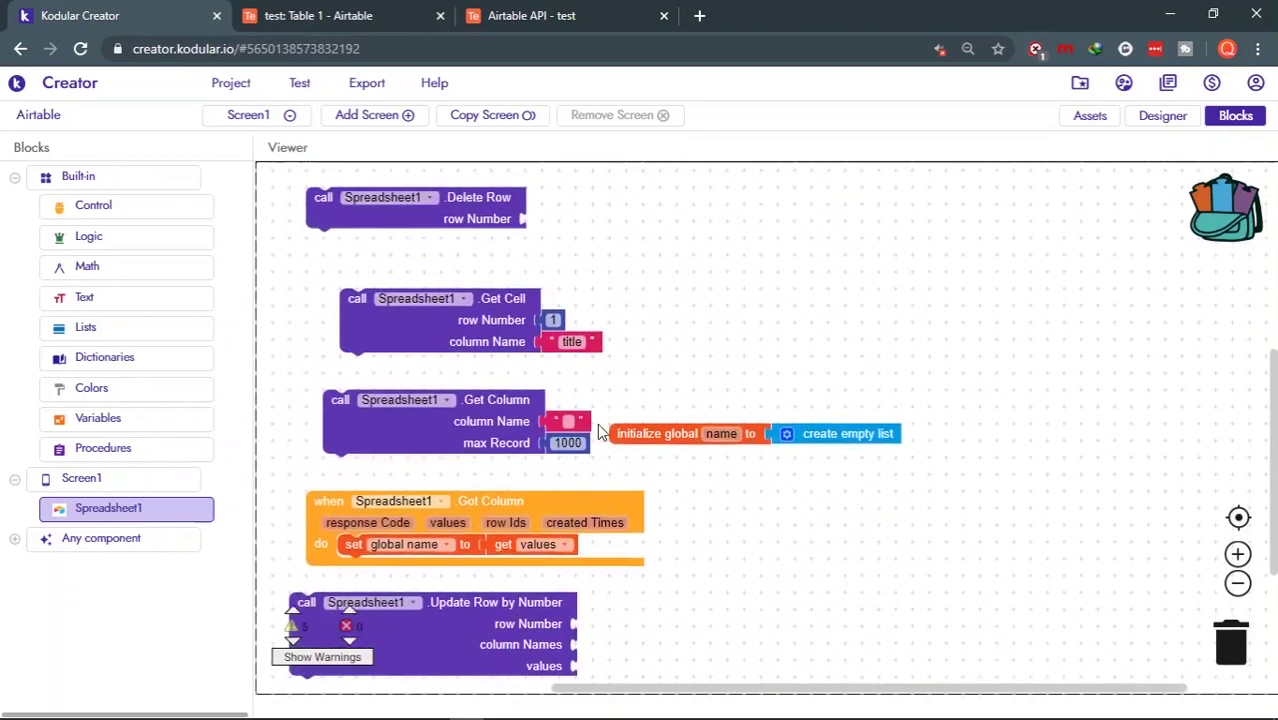
{"action": "scroll", "coordinate": [600, 440], "scroll_direction": "up", "scroll_amount": 2}
{"action": "scroll", "coordinate": [597, 423], "scroll_direction": "down", "scroll_amount": 2}
{"action": "scroll", "coordinate": [597, 423], "scroll_direction": "down", "scroll_amount": 3}
{"action": "scroll", "coordinate": [568, 428], "scroll_direction": "down", "scroll_amount": 1}
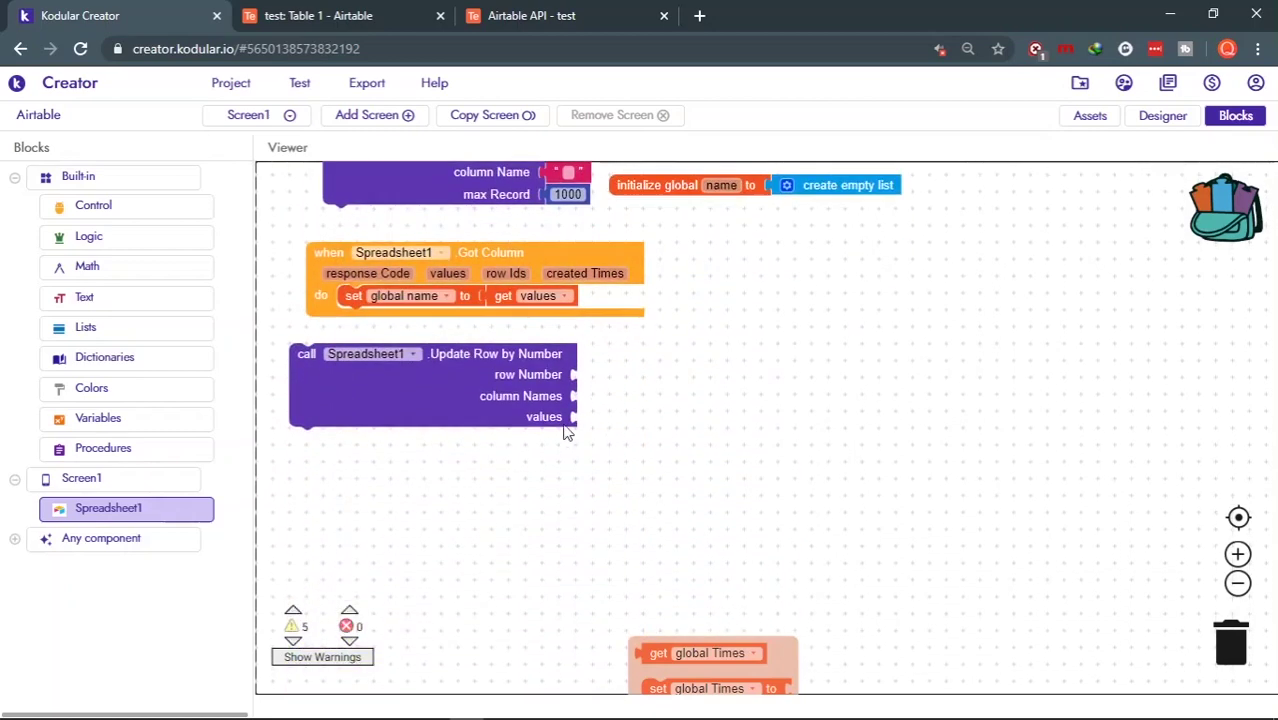
{"action": "scroll", "coordinate": [834, 385], "scroll_direction": "up", "scroll_amount": 1}
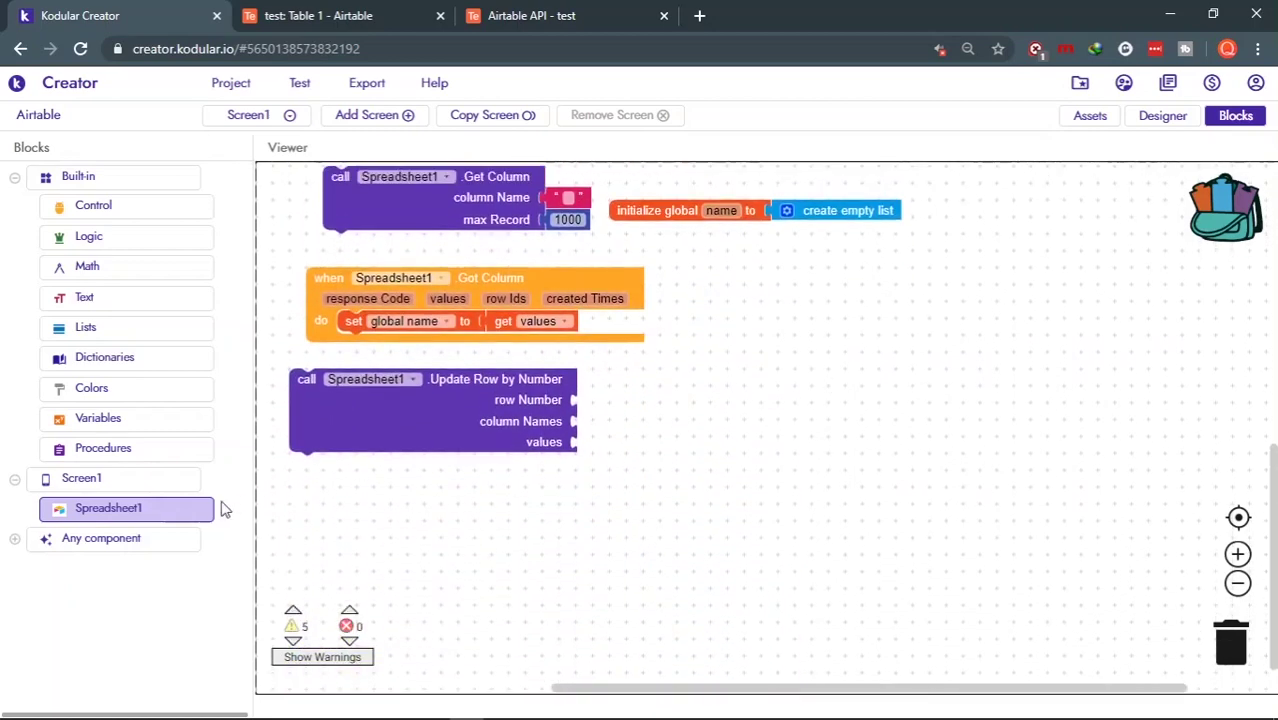
{"action": "left_click", "coordinate": [186, 516]}
{"action": "scroll", "coordinate": [534, 365], "scroll_direction": "up", "scroll_amount": 5}
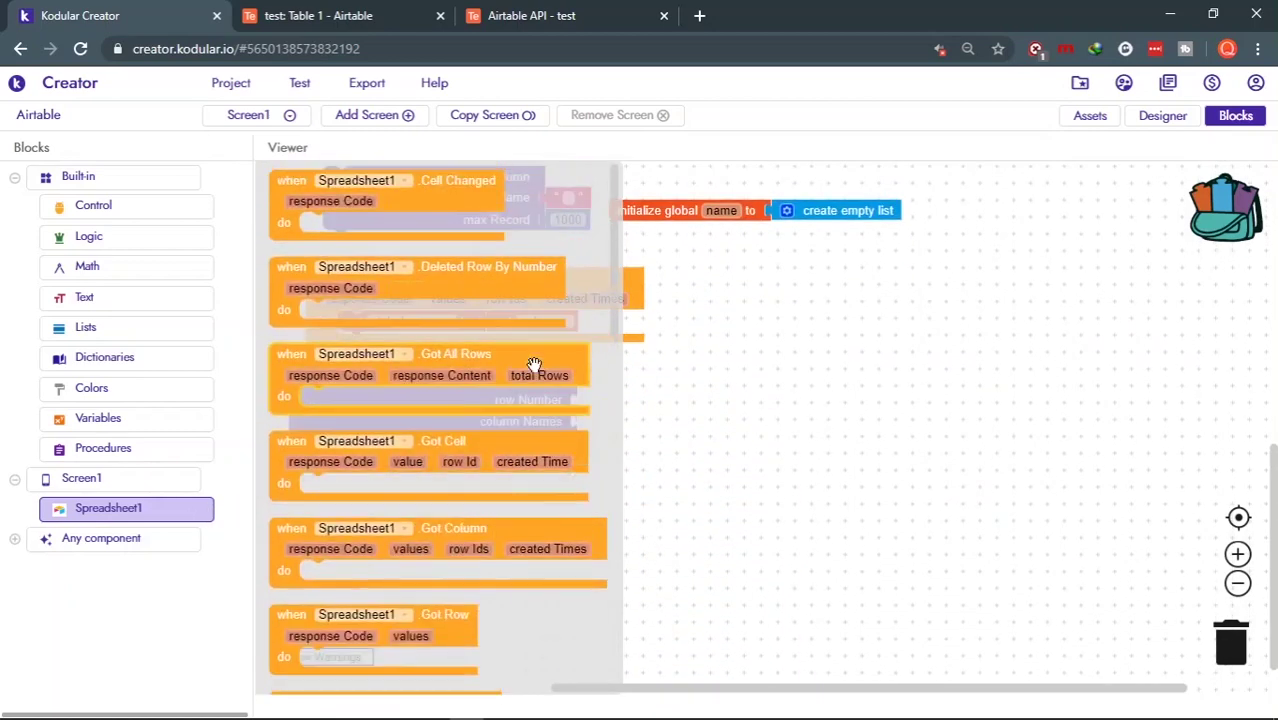
{"action": "scroll", "coordinate": [534, 365], "scroll_direction": "down", "scroll_amount": 2}
{"action": "scroll", "coordinate": [532, 363], "scroll_direction": "down", "scroll_amount": 6}
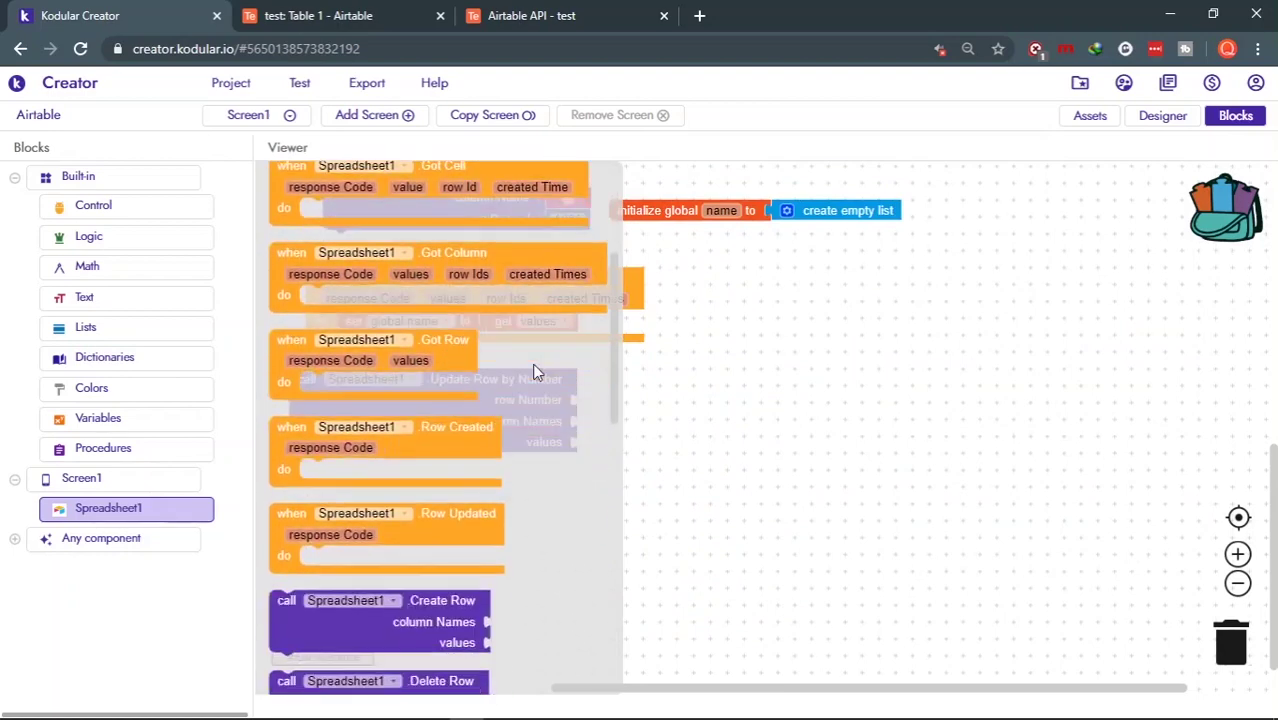
{"action": "scroll", "coordinate": [534, 370], "scroll_direction": "down", "scroll_amount": 2}
{"action": "scroll", "coordinate": [534, 368], "scroll_direction": "down", "scroll_amount": 1}
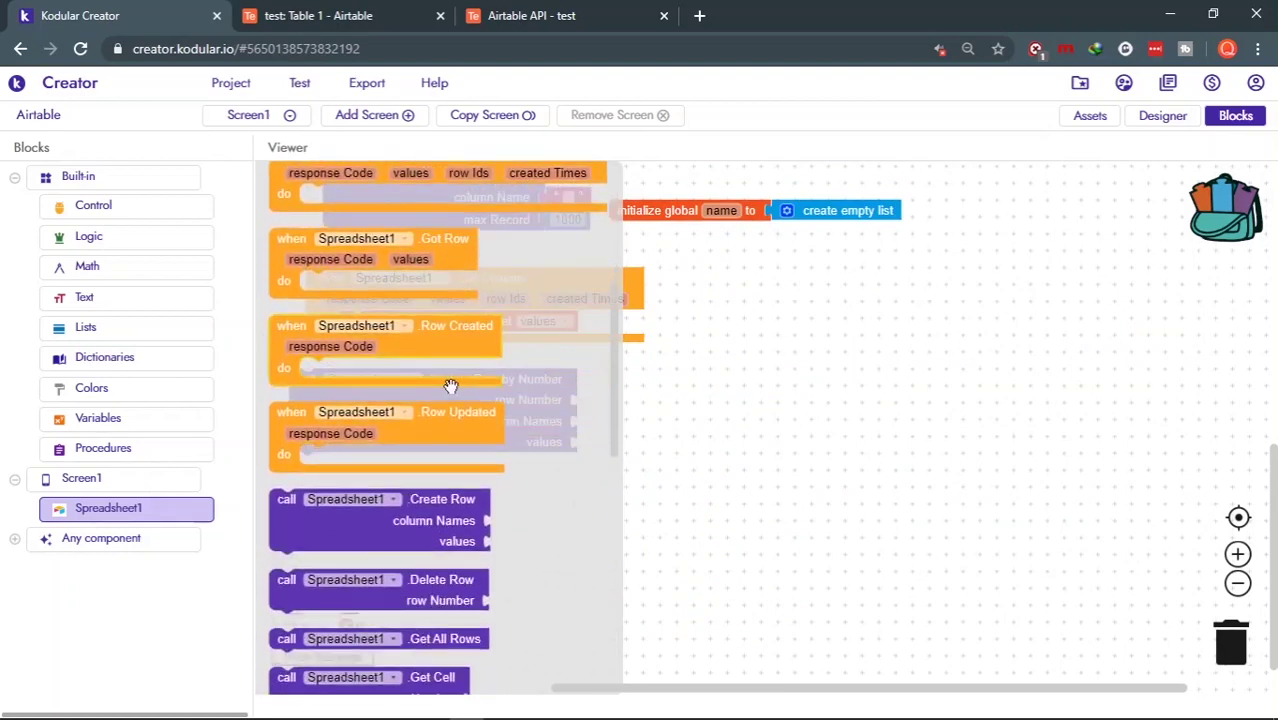
{"action": "mouse_move", "coordinate": [450, 418]}
{"action": "left_mouse_down"}
{"action": "mouse_move", "coordinate": [686, 458]}
{"action": "mouse_move", "coordinate": [778, 393]}
{"action": "left_mouse_up"}
{"action": "mouse_move", "coordinate": [653, 400]}
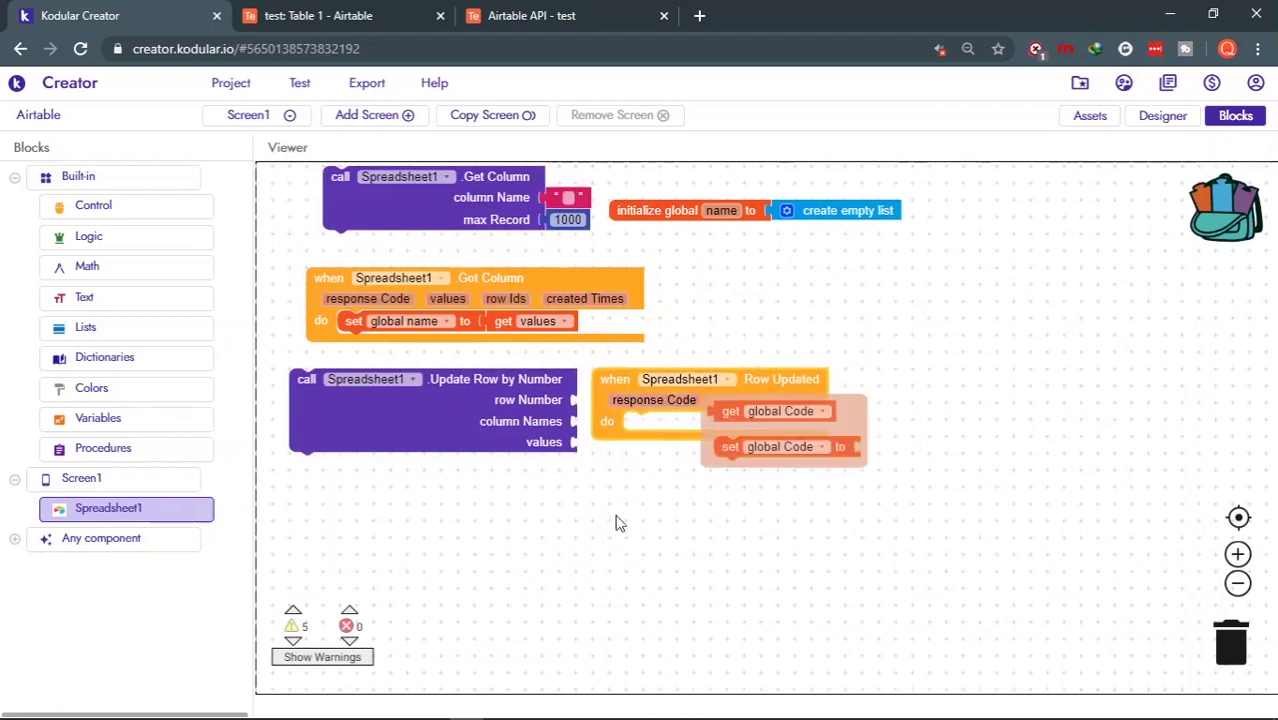
{"action": "left_click", "coordinate": [617, 530]}
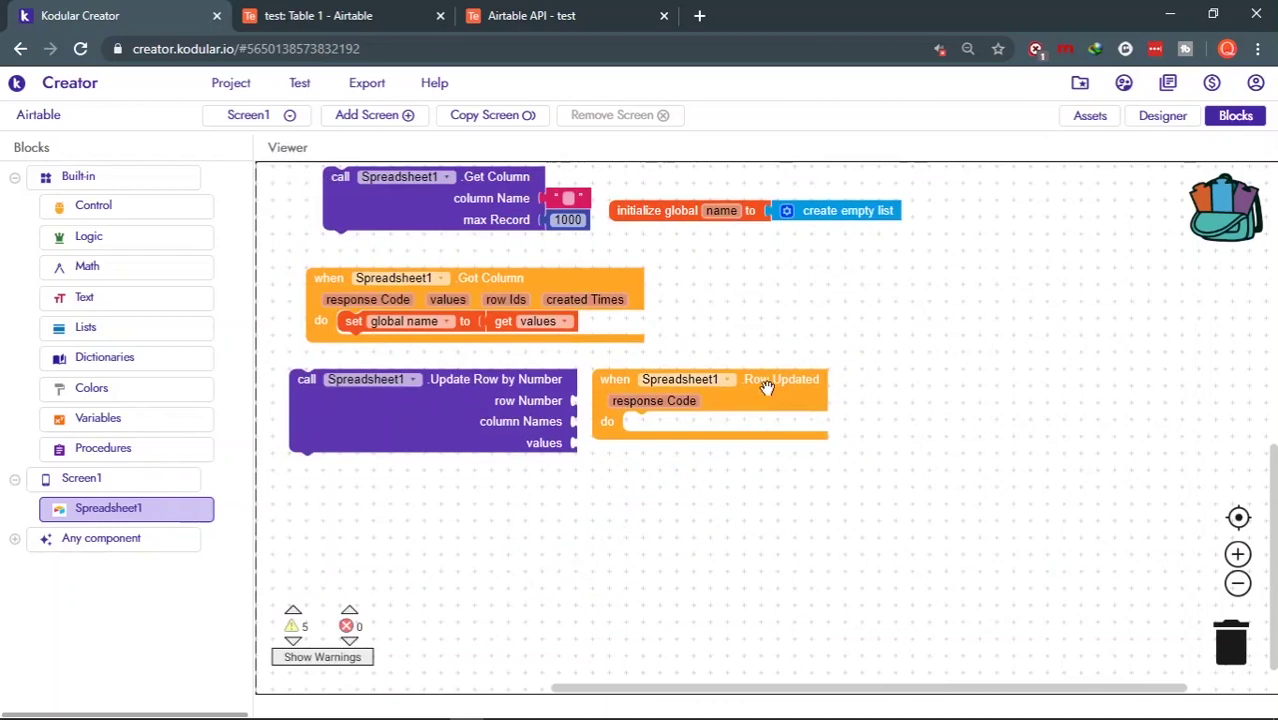
{"action": "left_click", "coordinate": [475, 428]}
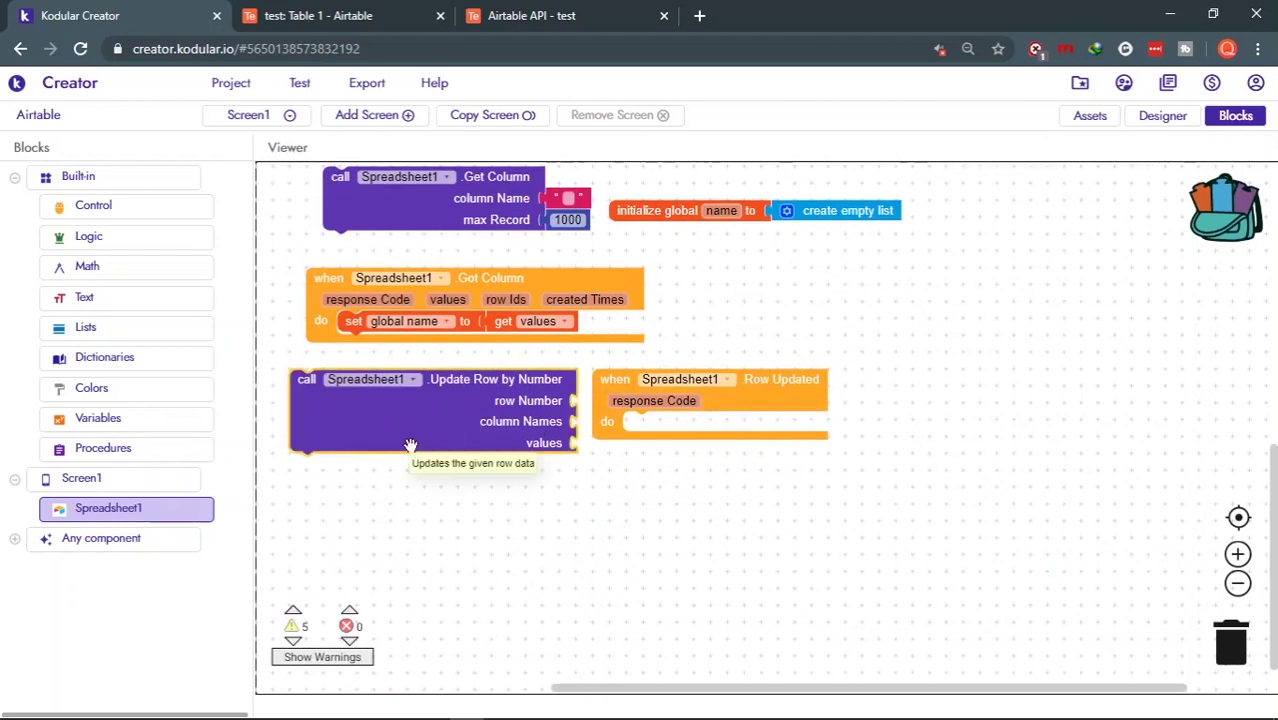
{"action": "left_click", "coordinate": [810, 395]}
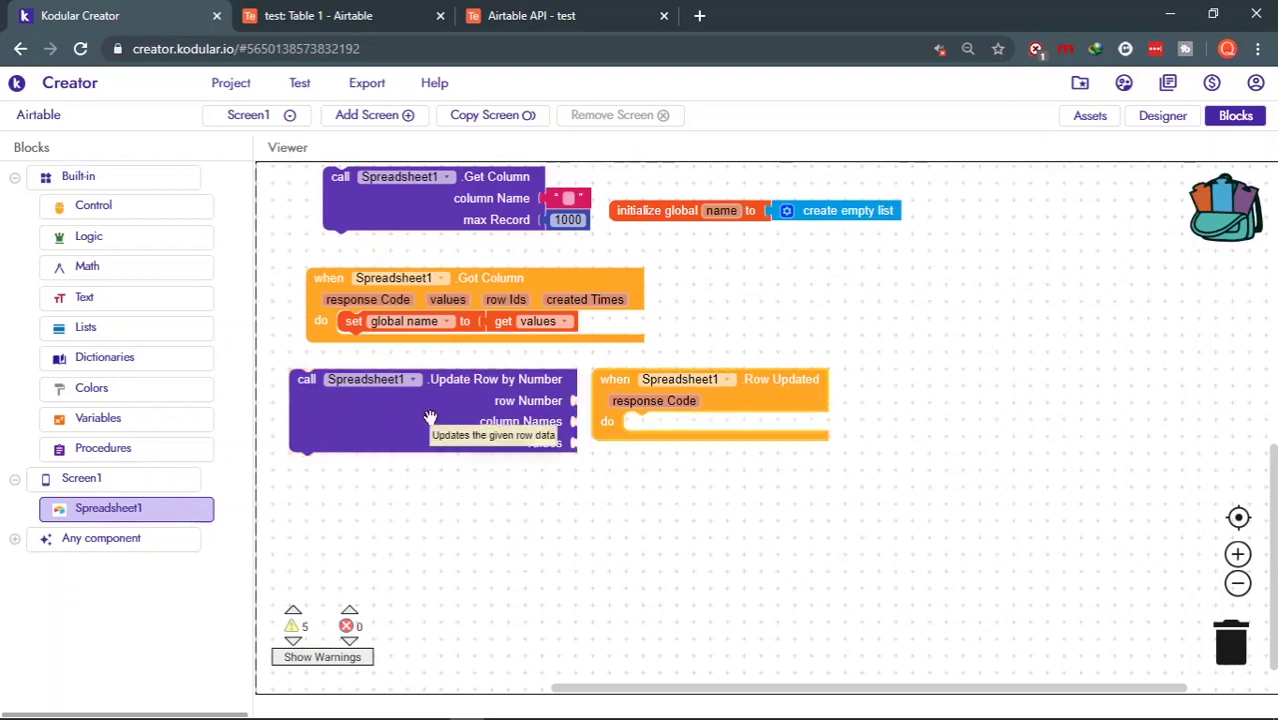
Step: Scroll the workspace to review the empty Update Row by Number call and Row Updated handler
{"action": "scroll", "coordinate": [430, 418], "scroll_direction": "up", "scroll_amount": 5}
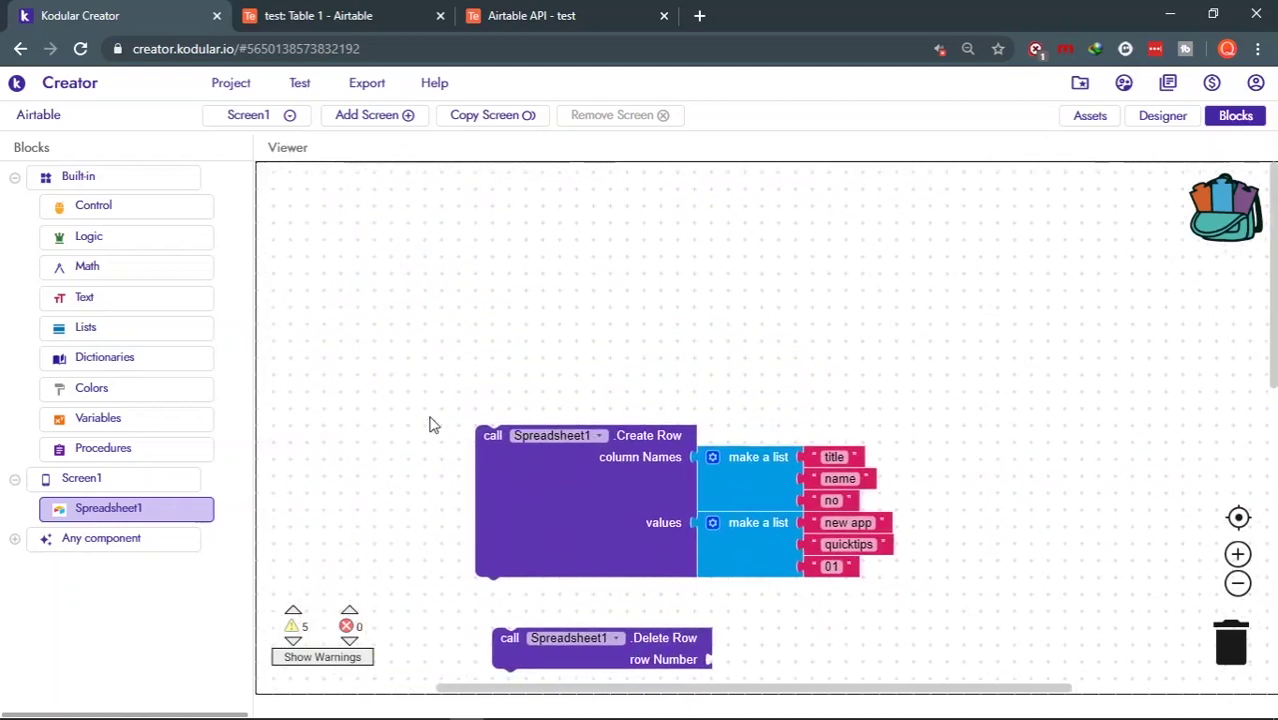
{"action": "scroll", "coordinate": [428, 422], "scroll_direction": "down", "scroll_amount": 3}
{"action": "scroll", "coordinate": [428, 422], "scroll_direction": "down", "scroll_amount": 1}
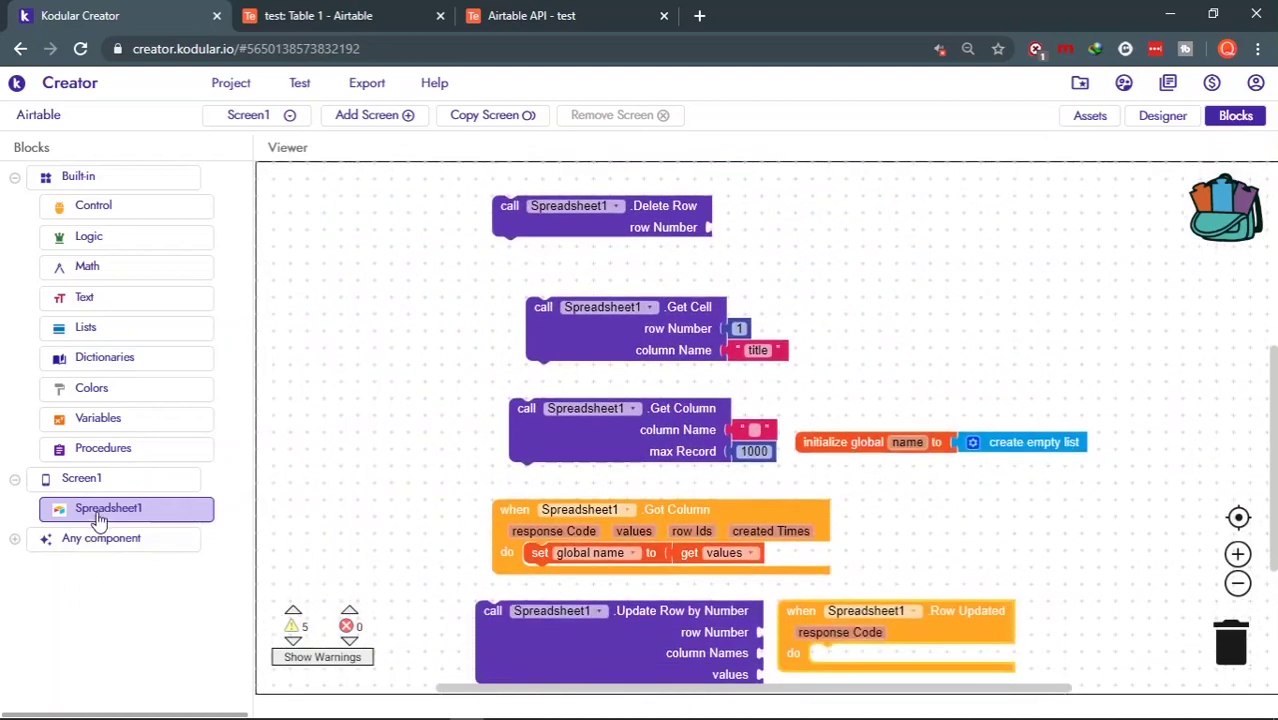
Step: Open the Spreadsheet1 drawer and browse its events, calls and property blocks
{"action": "left_click", "coordinate": [98, 520]}
{"action": "scroll", "coordinate": [537, 315], "scroll_direction": "down", "scroll_amount": 5}
{"action": "scroll", "coordinate": [537, 315], "scroll_direction": "up", "scroll_amount": 8}
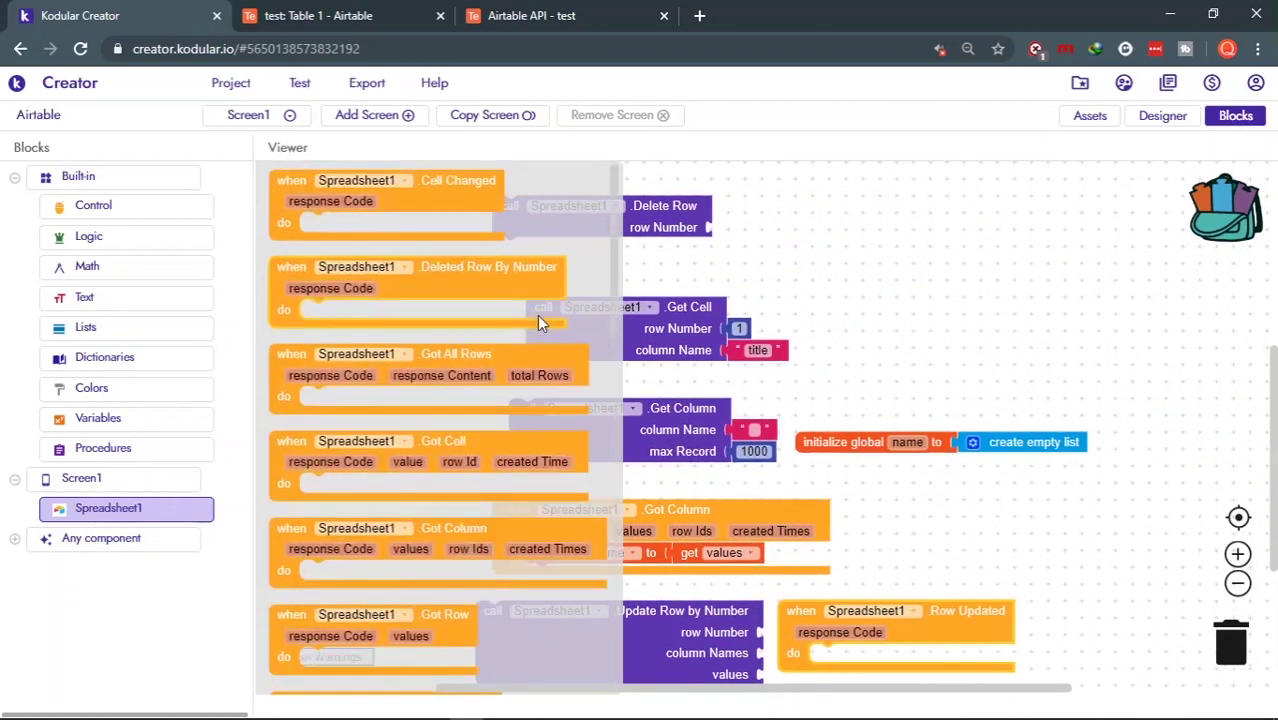
{"action": "scroll", "coordinate": [550, 513], "scroll_direction": "down", "scroll_amount": 3}
{"action": "scroll", "coordinate": [550, 513], "scroll_direction": "down", "scroll_amount": 3}
{"action": "scroll", "coordinate": [550, 513], "scroll_direction": "up", "scroll_amount": 8}
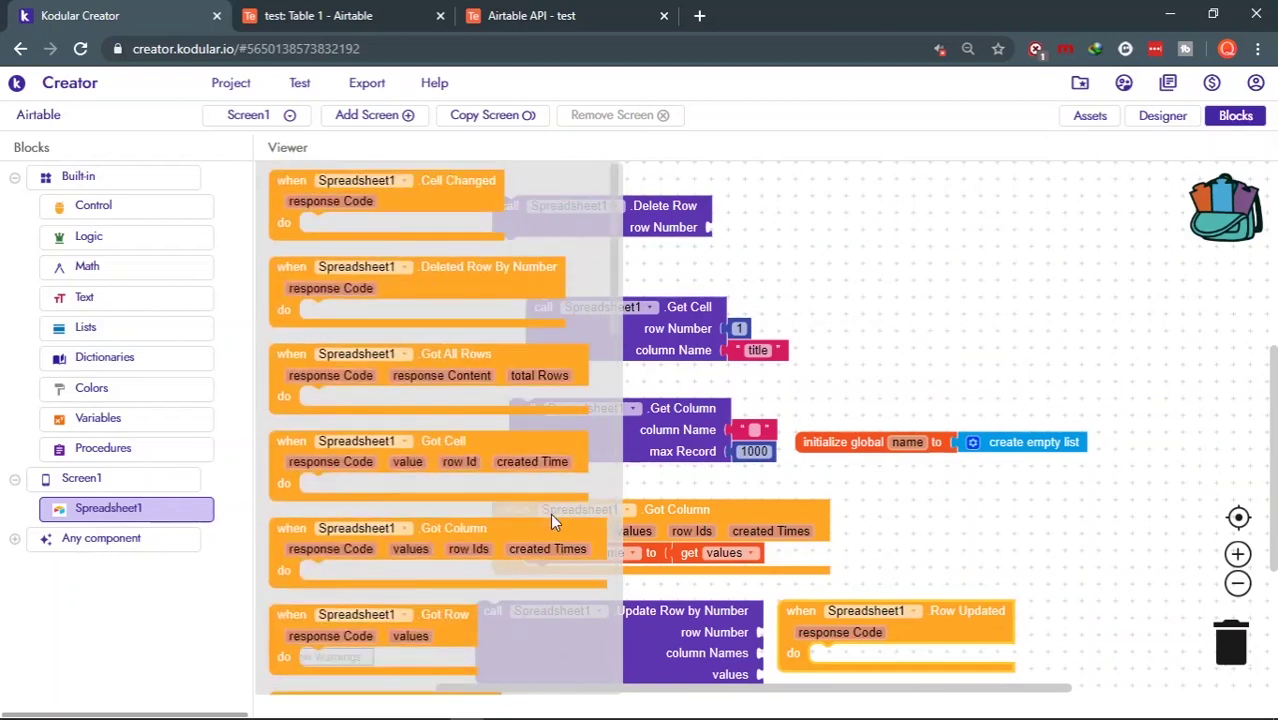
{"action": "scroll", "coordinate": [550, 513], "scroll_direction": "down", "scroll_amount": 3}
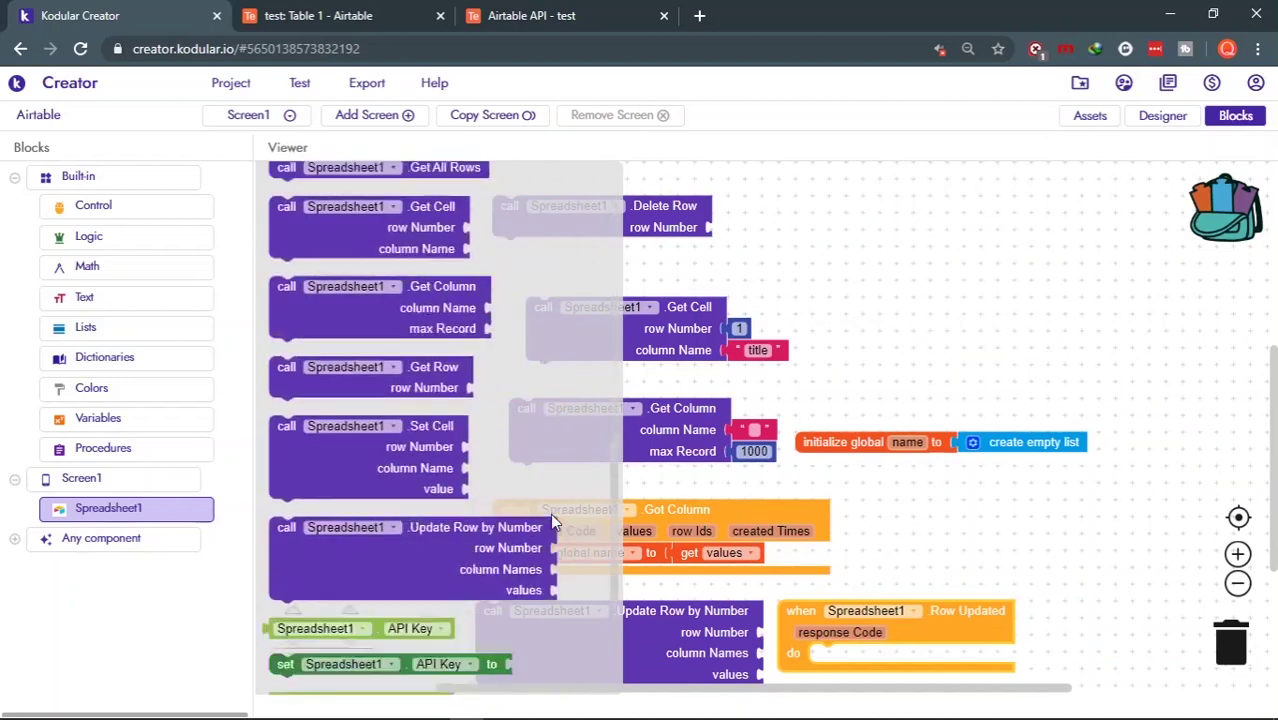
{"action": "scroll", "coordinate": [550, 513], "scroll_direction": "down", "scroll_amount": 2}
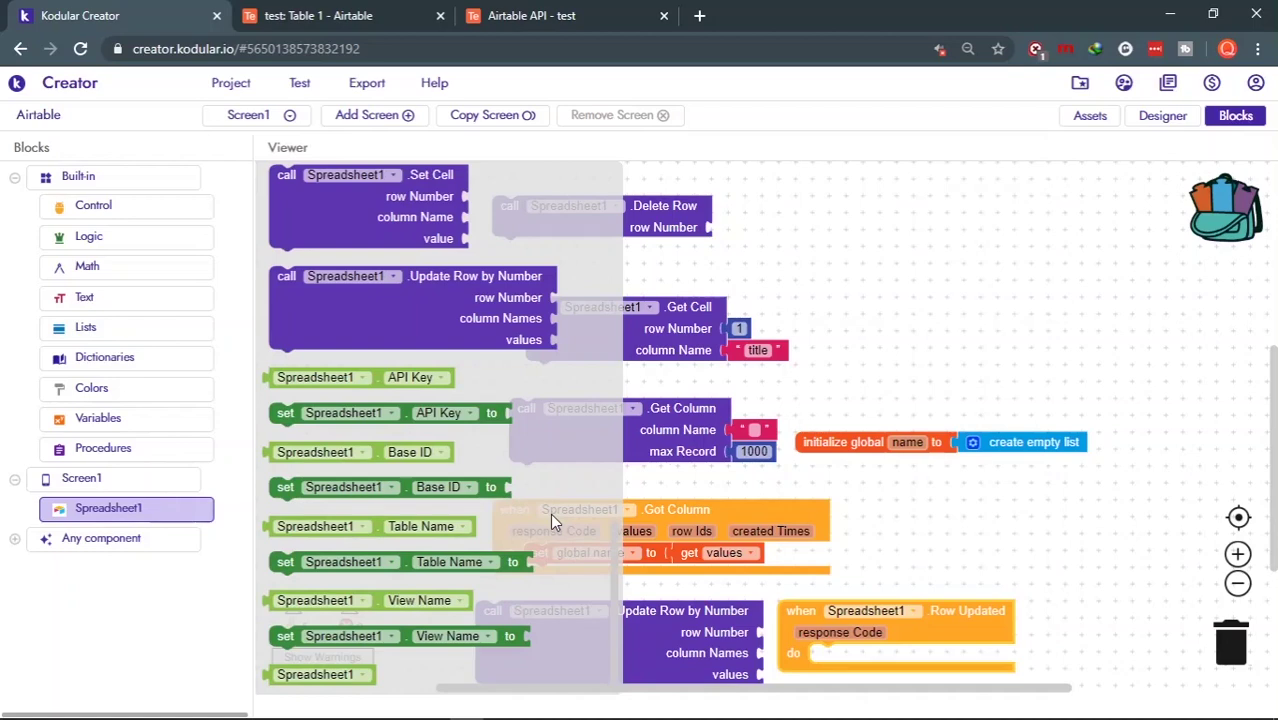
{"action": "scroll", "coordinate": [550, 513], "scroll_direction": "up", "scroll_amount": 5}
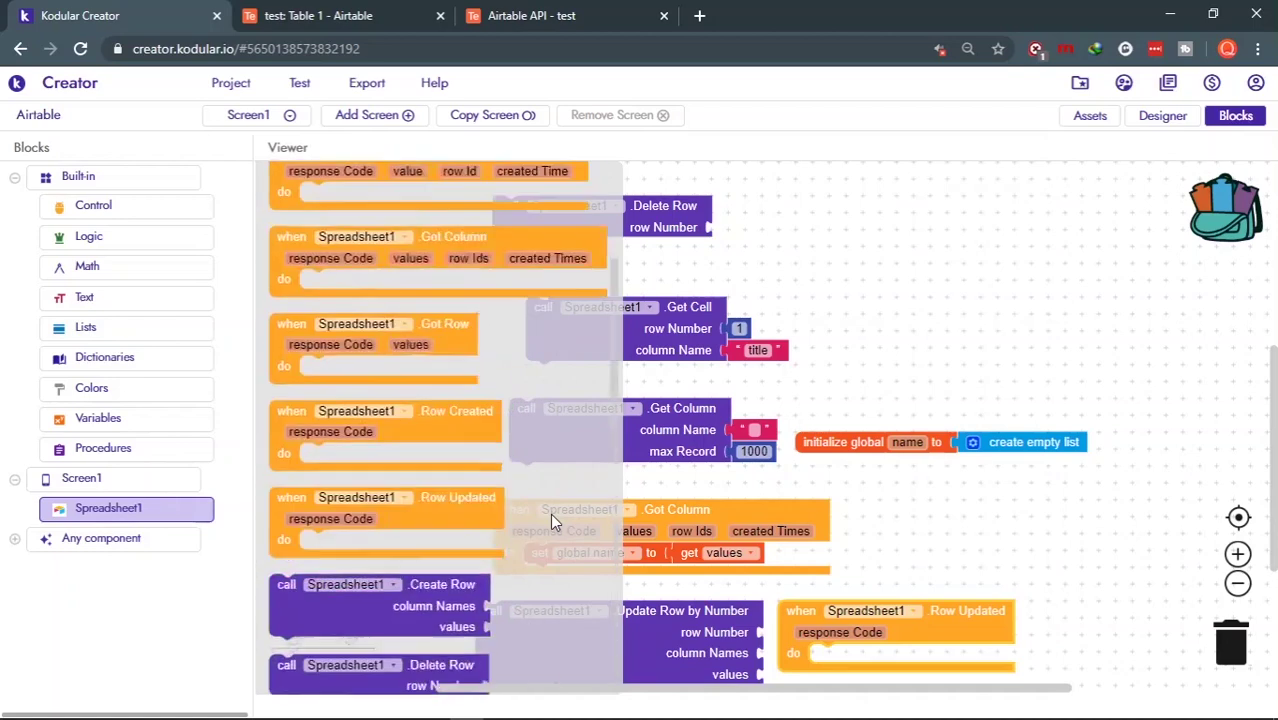
{"action": "scroll", "coordinate": [550, 513], "scroll_direction": "down", "scroll_amount": 2}
{"action": "scroll", "coordinate": [550, 513], "scroll_direction": "down", "scroll_amount": 3}
{"action": "scroll", "coordinate": [550, 513], "scroll_direction": "down", "scroll_amount": 1}
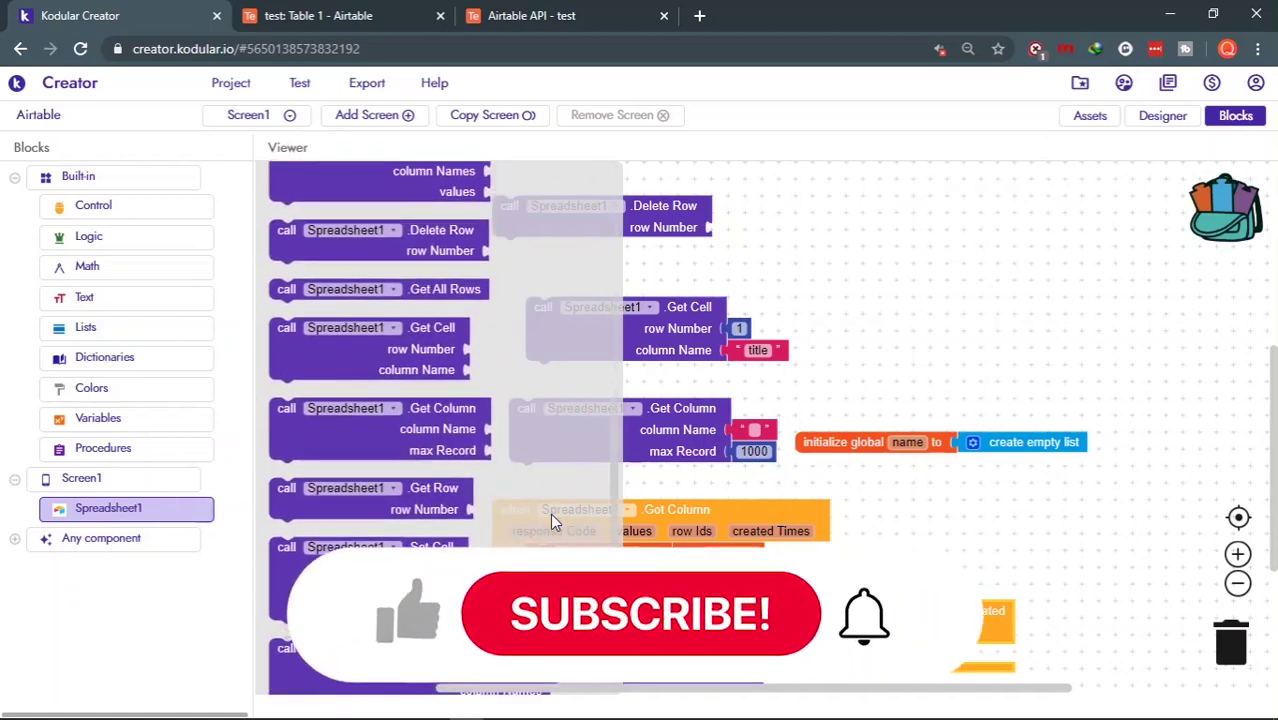
Step: Dismiss the Spreadsheet1 drawer, leaving Update Row by Number and Row Updated still empty
{"action": "scroll", "coordinate": [550, 513], "scroll_direction": "down", "scroll_amount": 3}
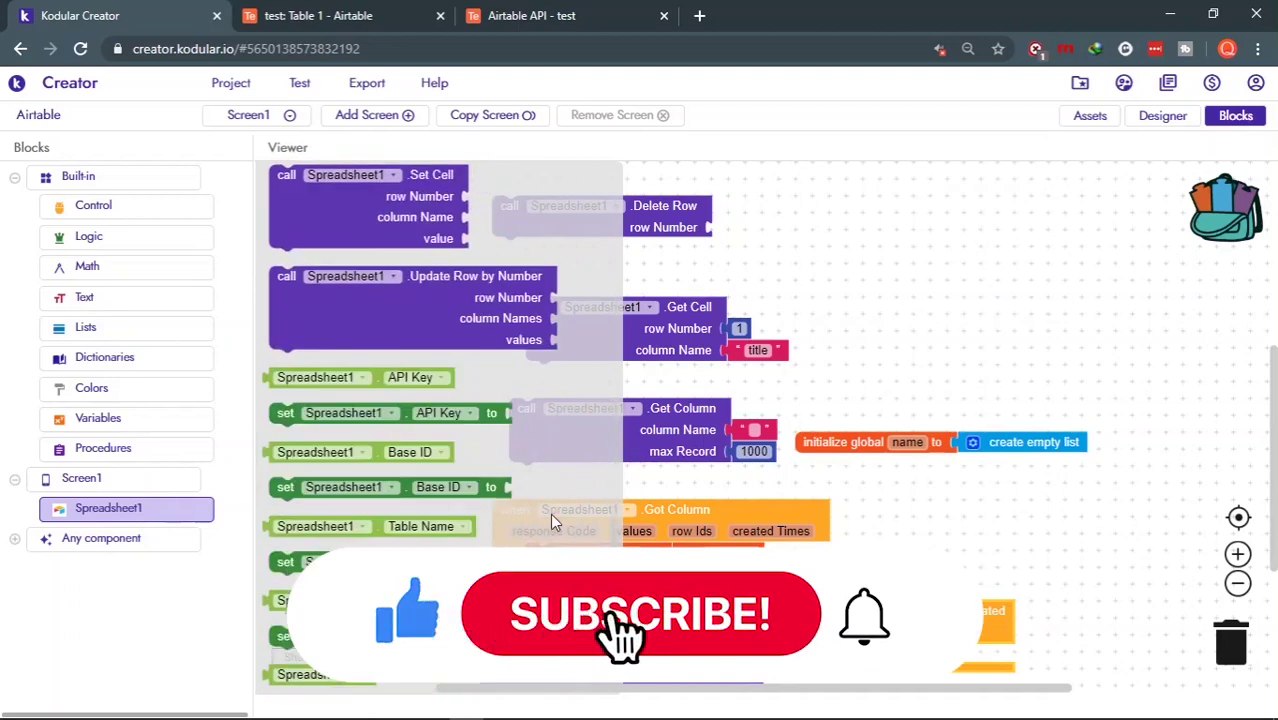
{"action": "scroll", "coordinate": [550, 513], "scroll_direction": "up", "scroll_amount": 5}
{"action": "scroll", "coordinate": [550, 513], "scroll_direction": "down", "scroll_amount": 5}
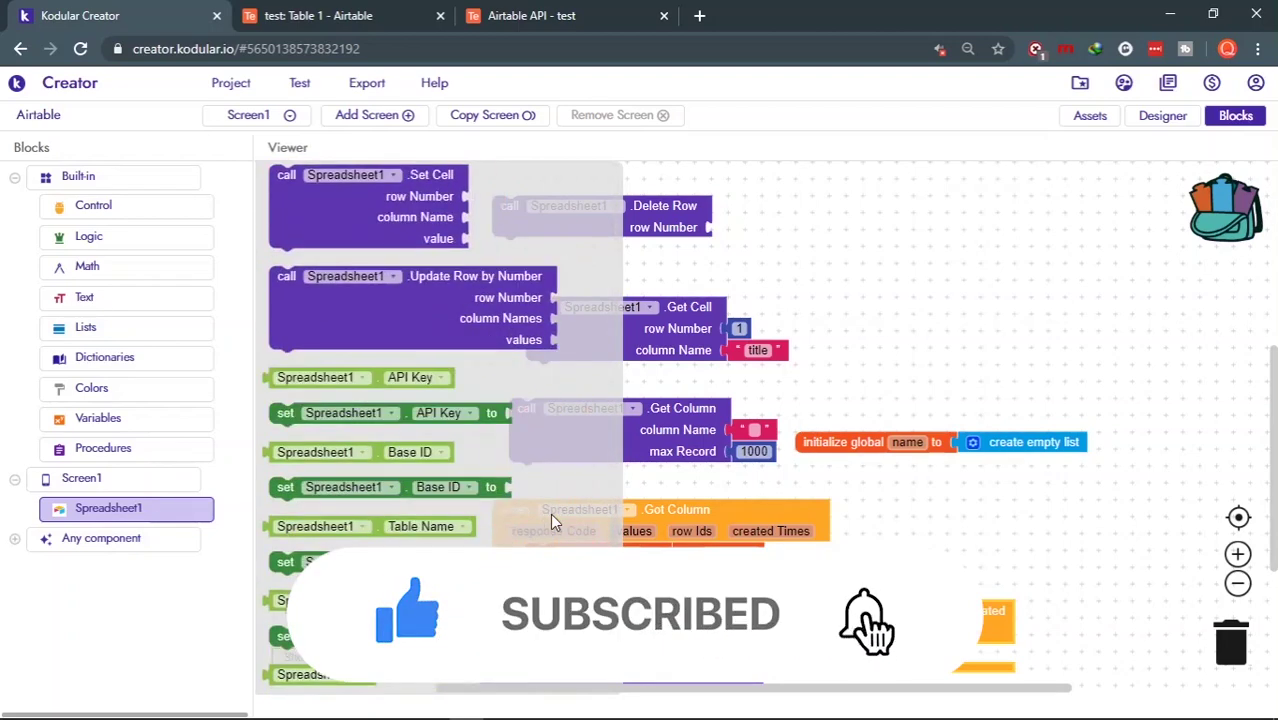
{"action": "scroll", "coordinate": [550, 513], "scroll_direction": "up", "scroll_amount": 5}
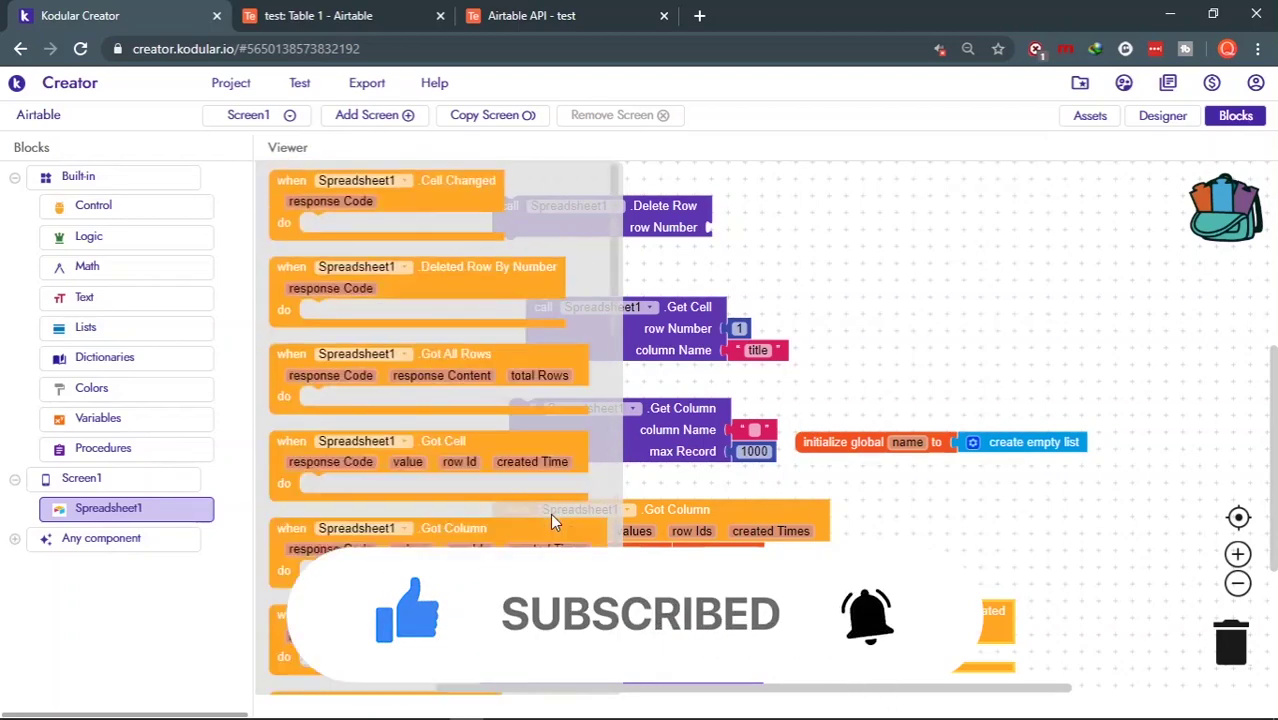
{"action": "left_click", "coordinate": [956, 308]}
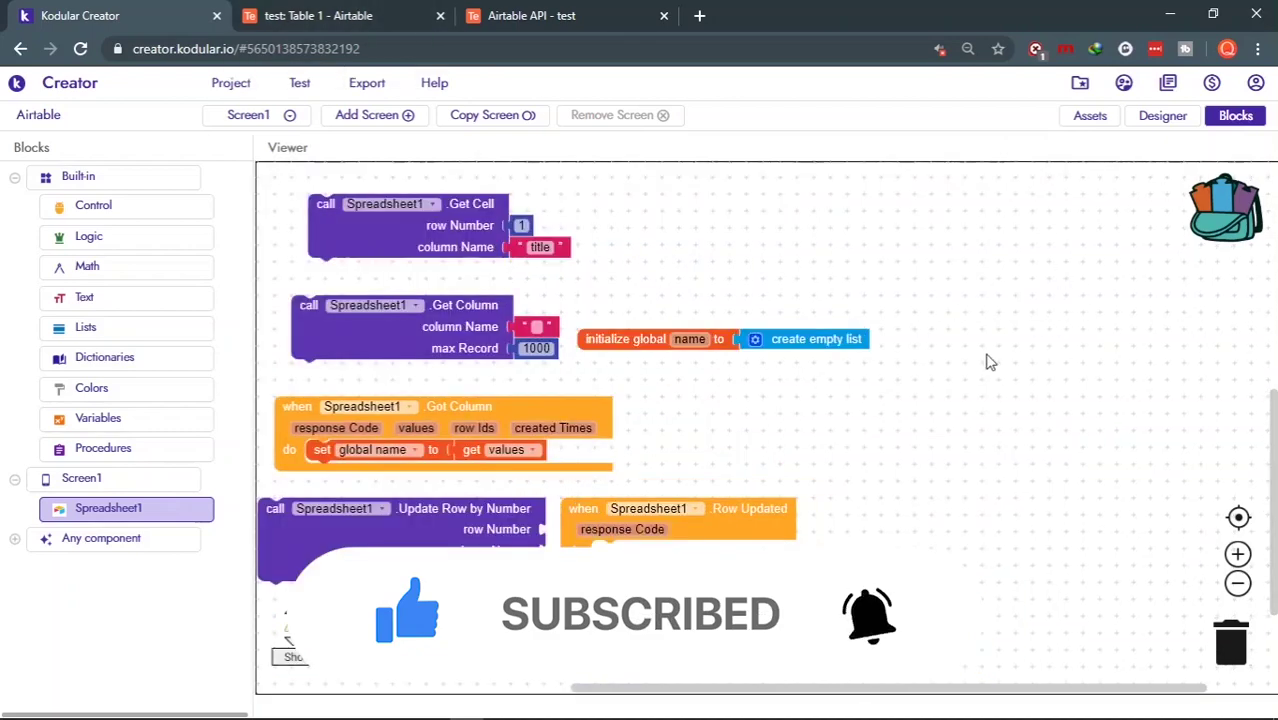
{"action": "scroll", "coordinate": [987, 362], "scroll_direction": "down", "scroll_amount": 2}
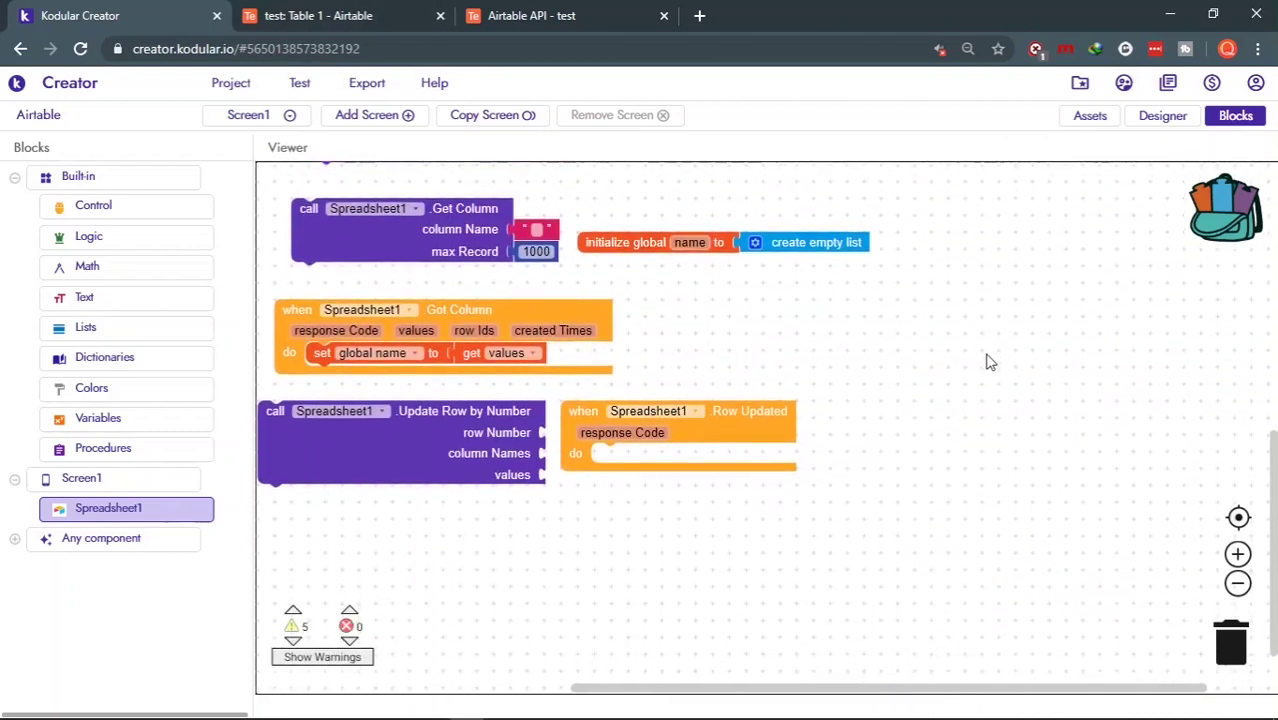